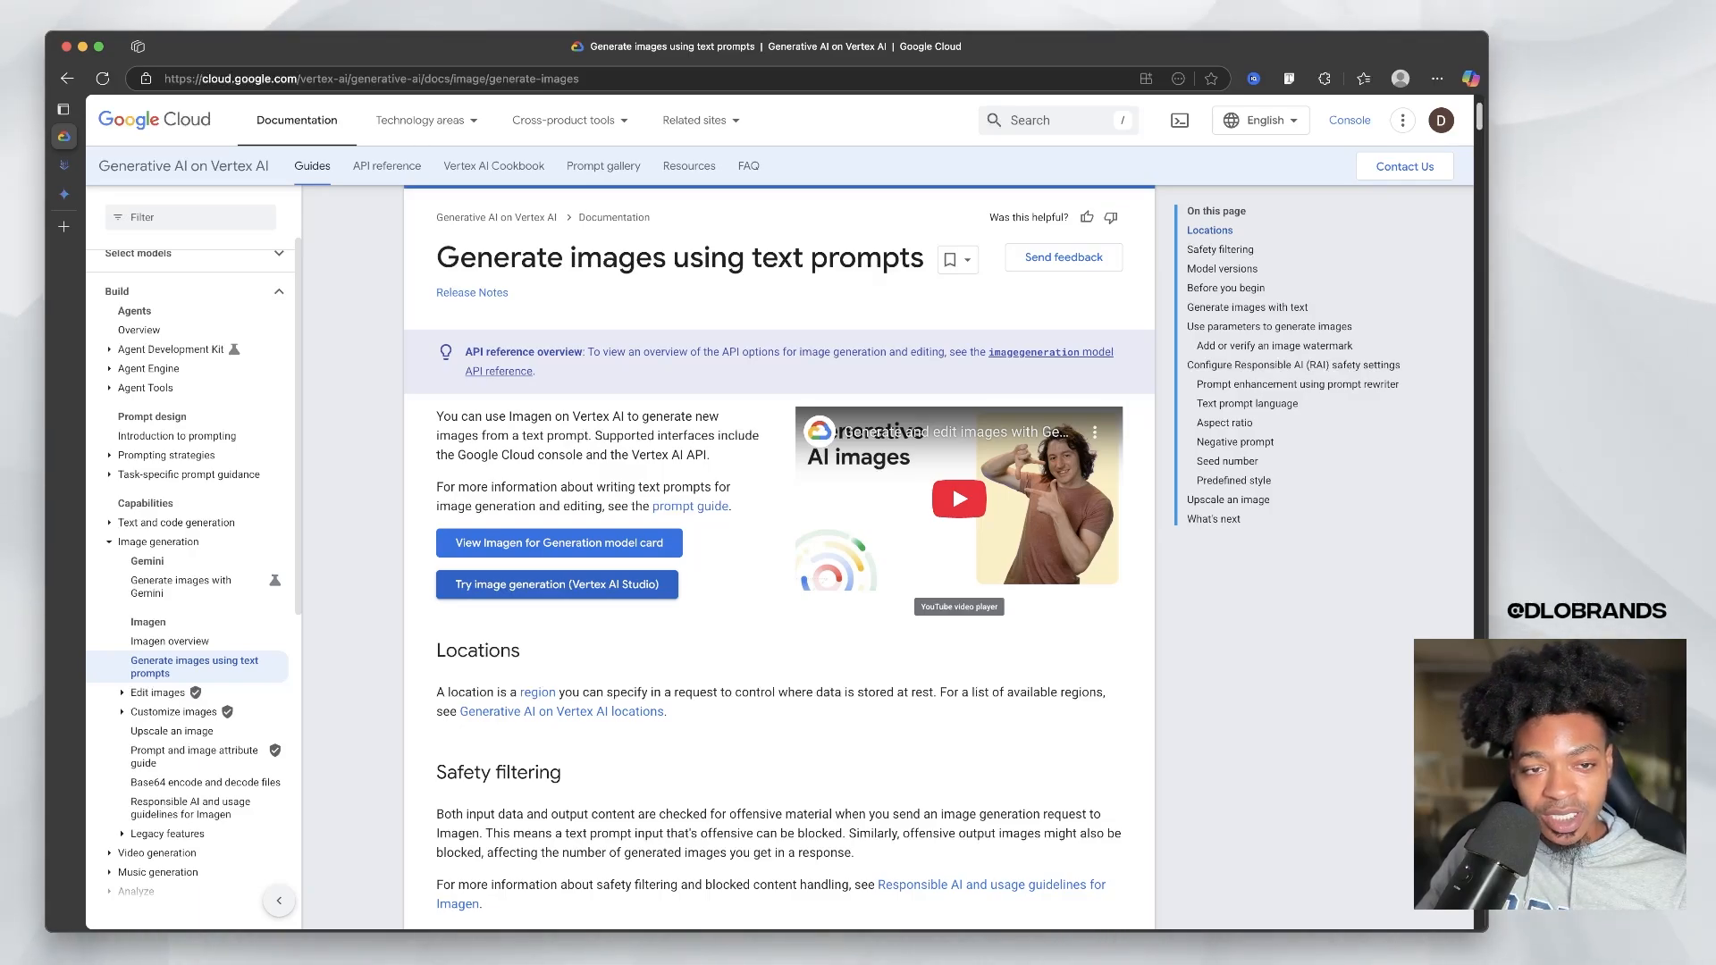
# Step: Switch to Vertex AI Media Studio and set the image generation model to Imagen 4 Ultra
pyautogui.click(65, 164)
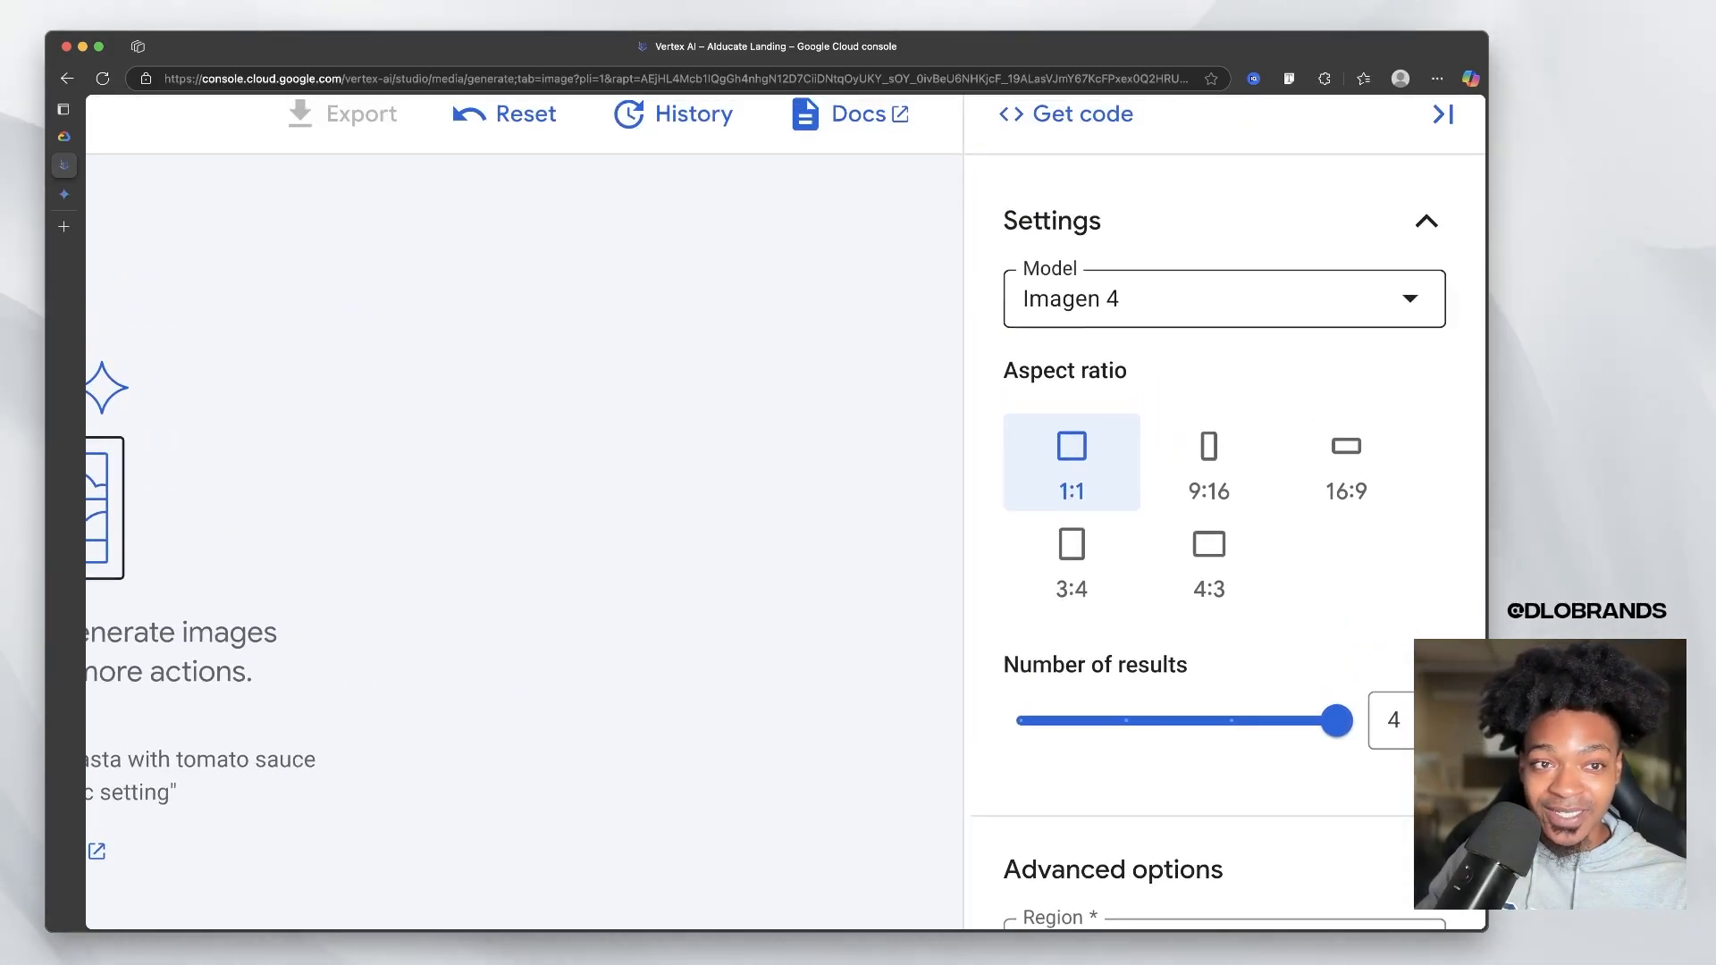
pyautogui.click(1225, 299)
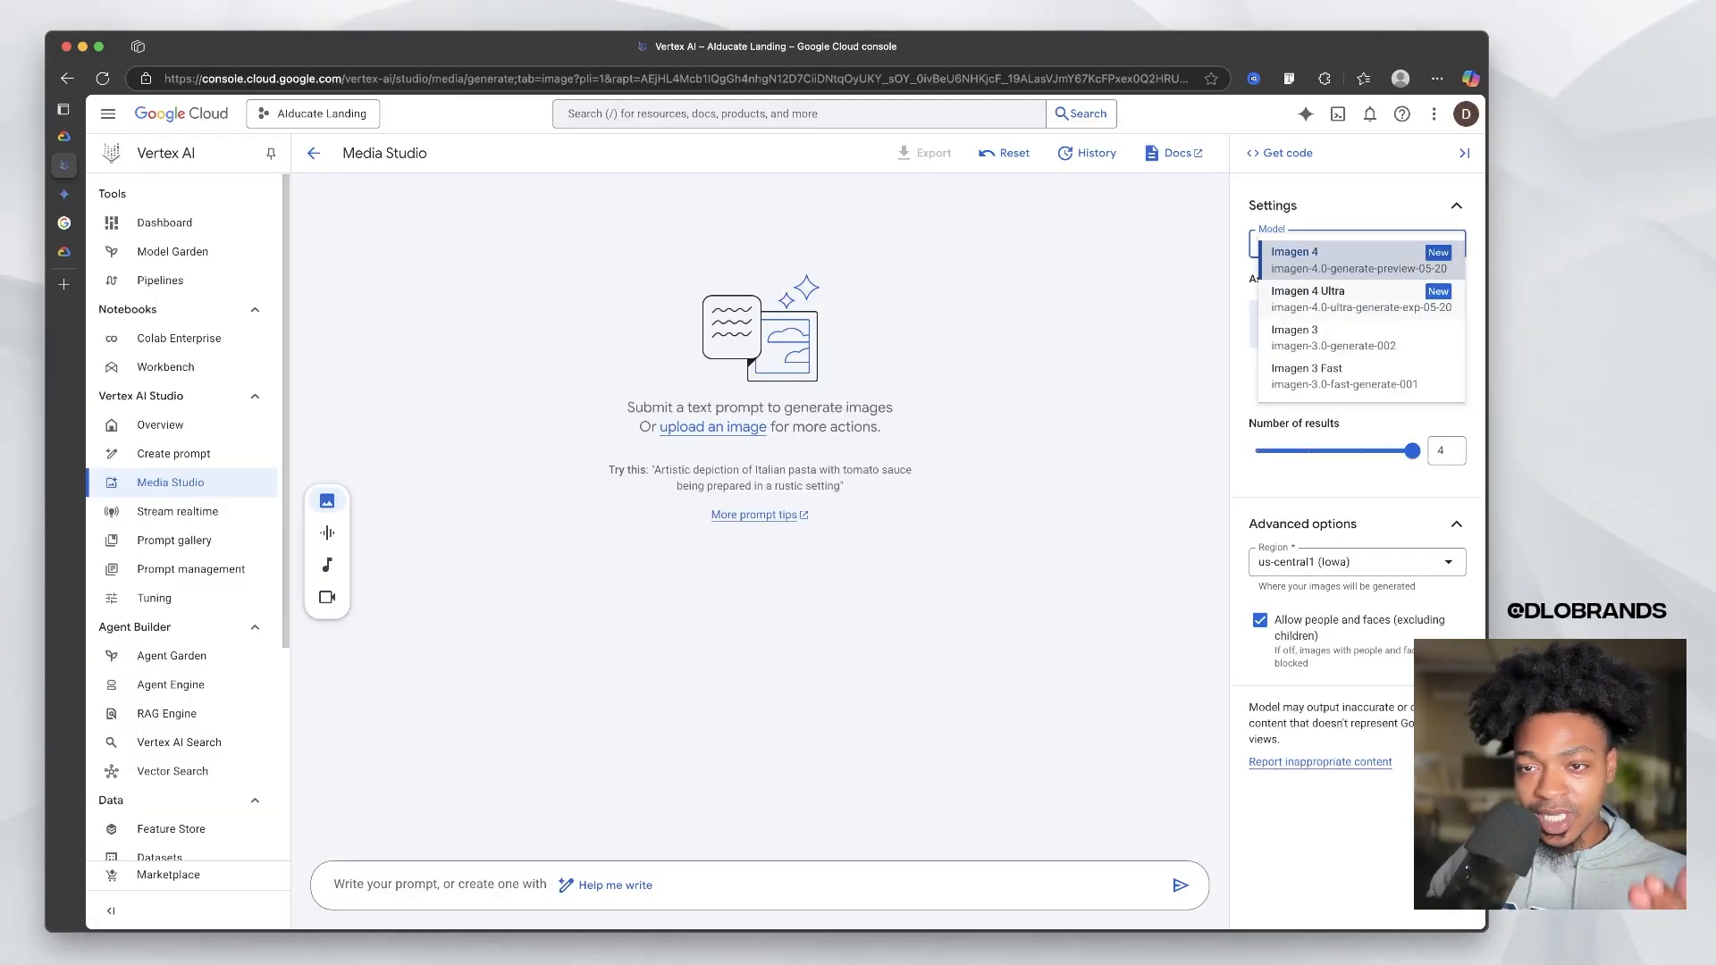
pyautogui.click(1322, 298)
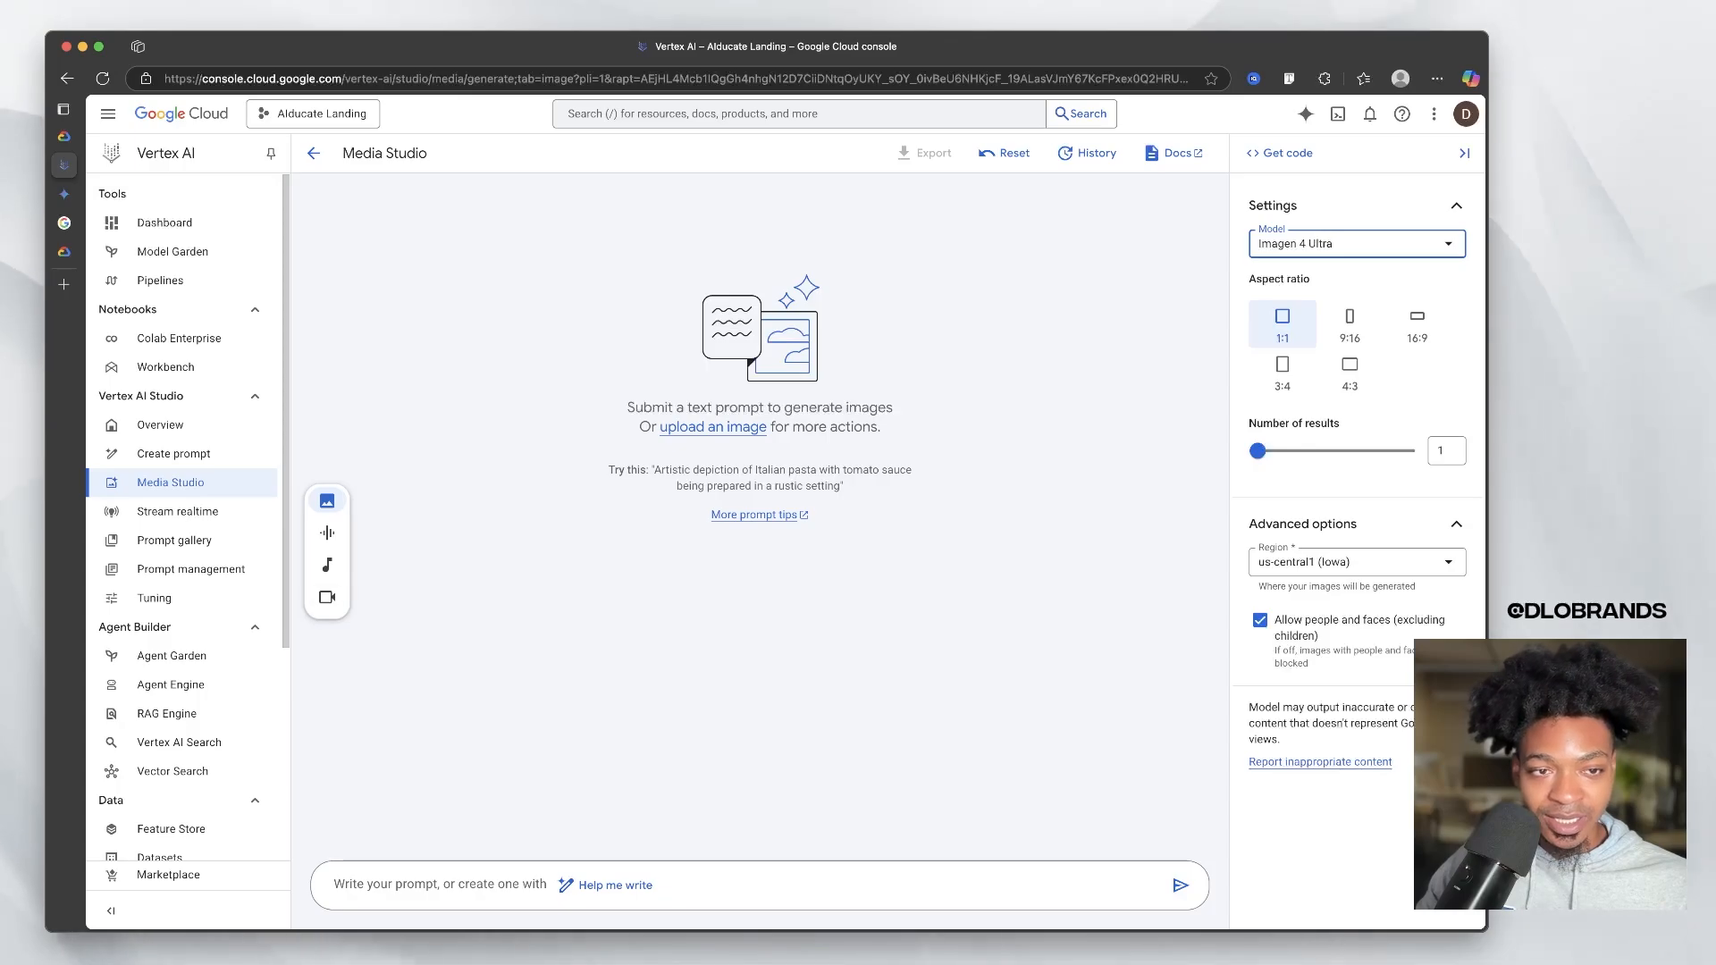
# Step: Review the four image prompts in the Gemini chat and copy the text of "Post-Apocalyptic Nature Reclaims" into the Media Studio prompt
pyautogui.click(63, 194)
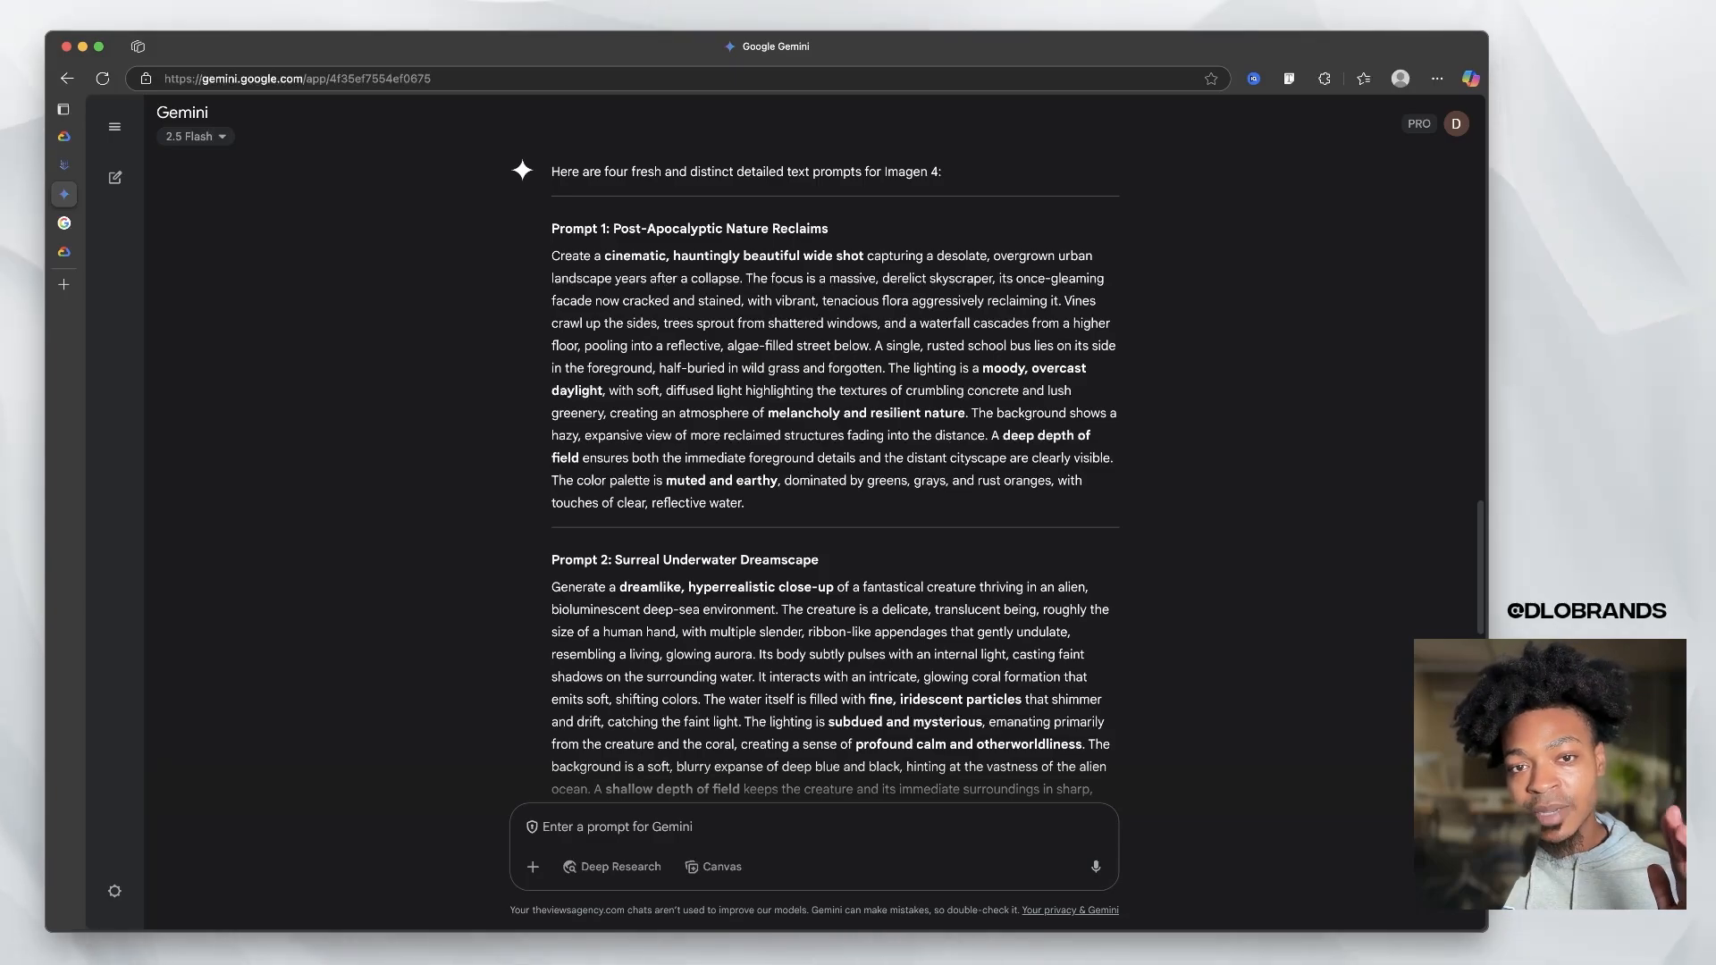
pyautogui.scroll(-1, 834, 482)
pyautogui.scroll(-2, 834, 482)
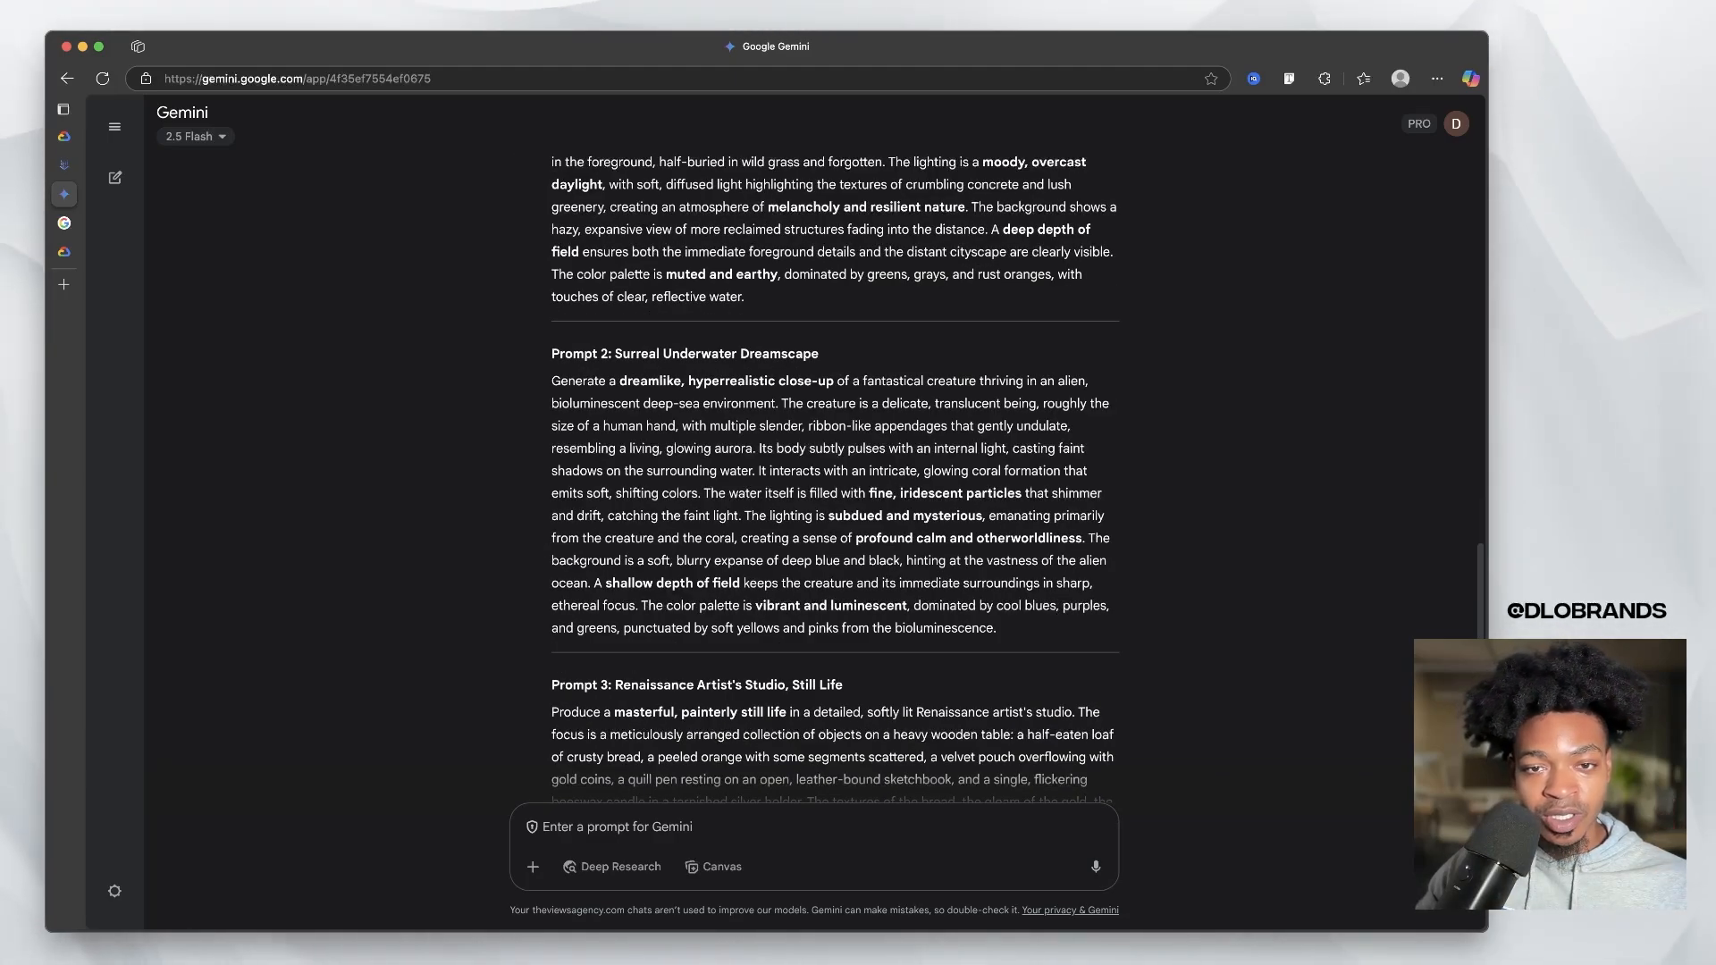
pyautogui.scroll(-3, 835, 482)
pyautogui.scroll(-1, 835, 483)
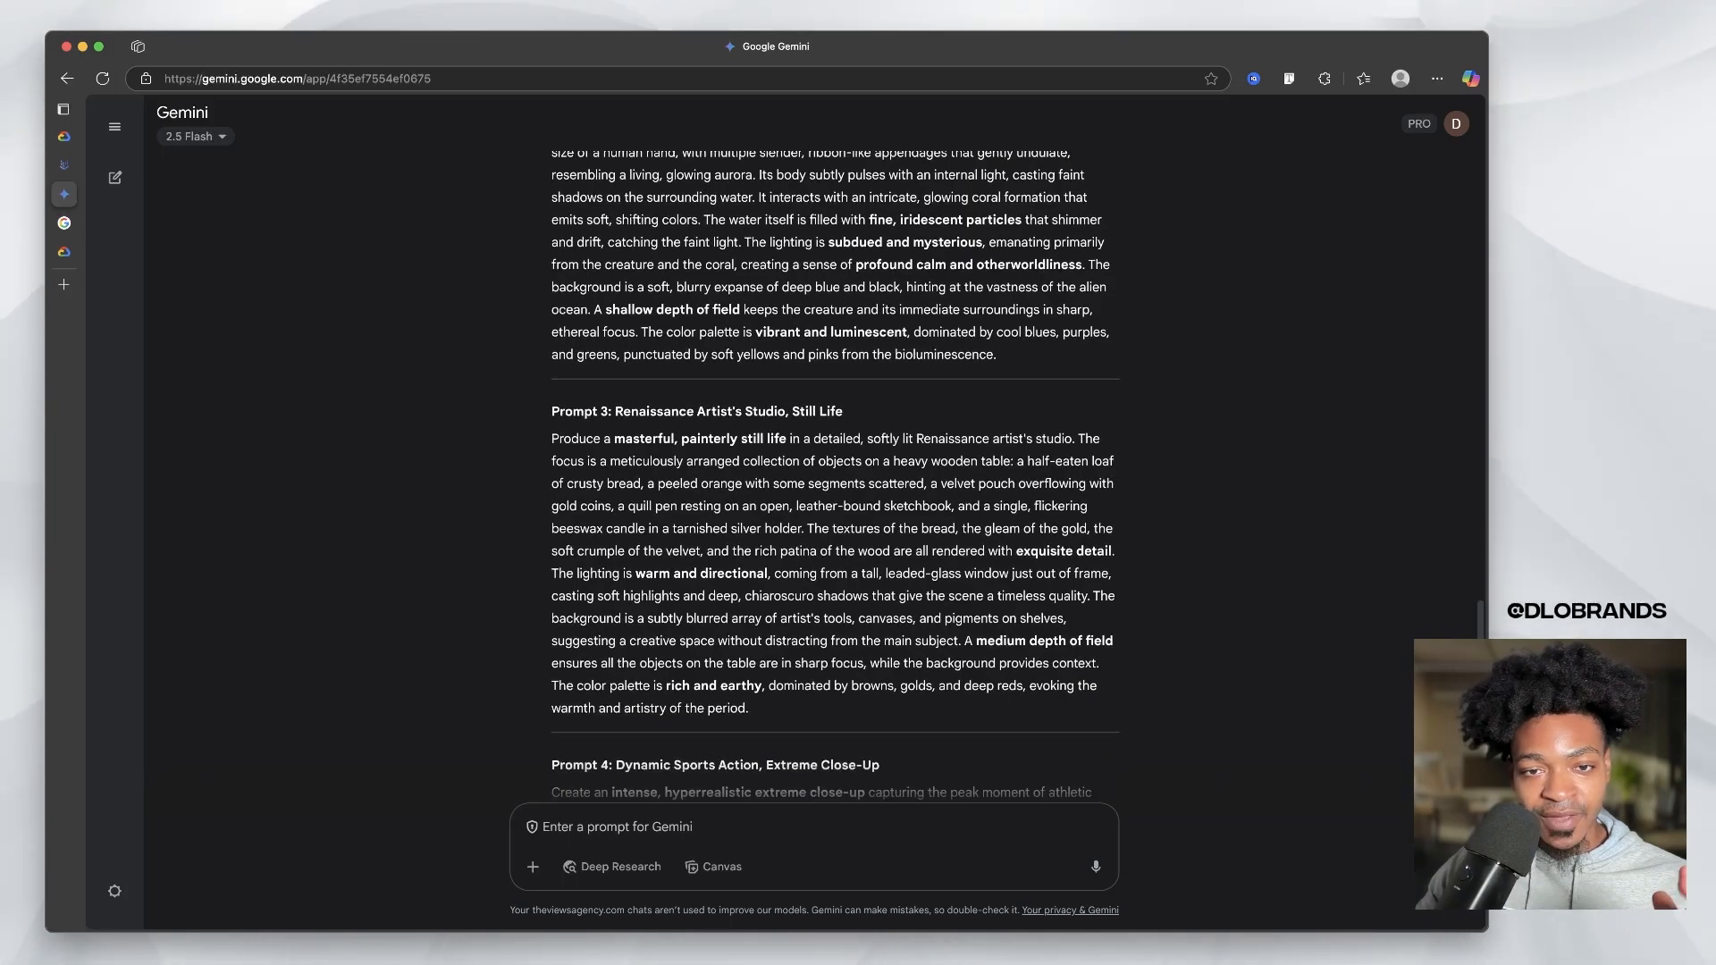
pyautogui.scroll(-3, 834, 483)
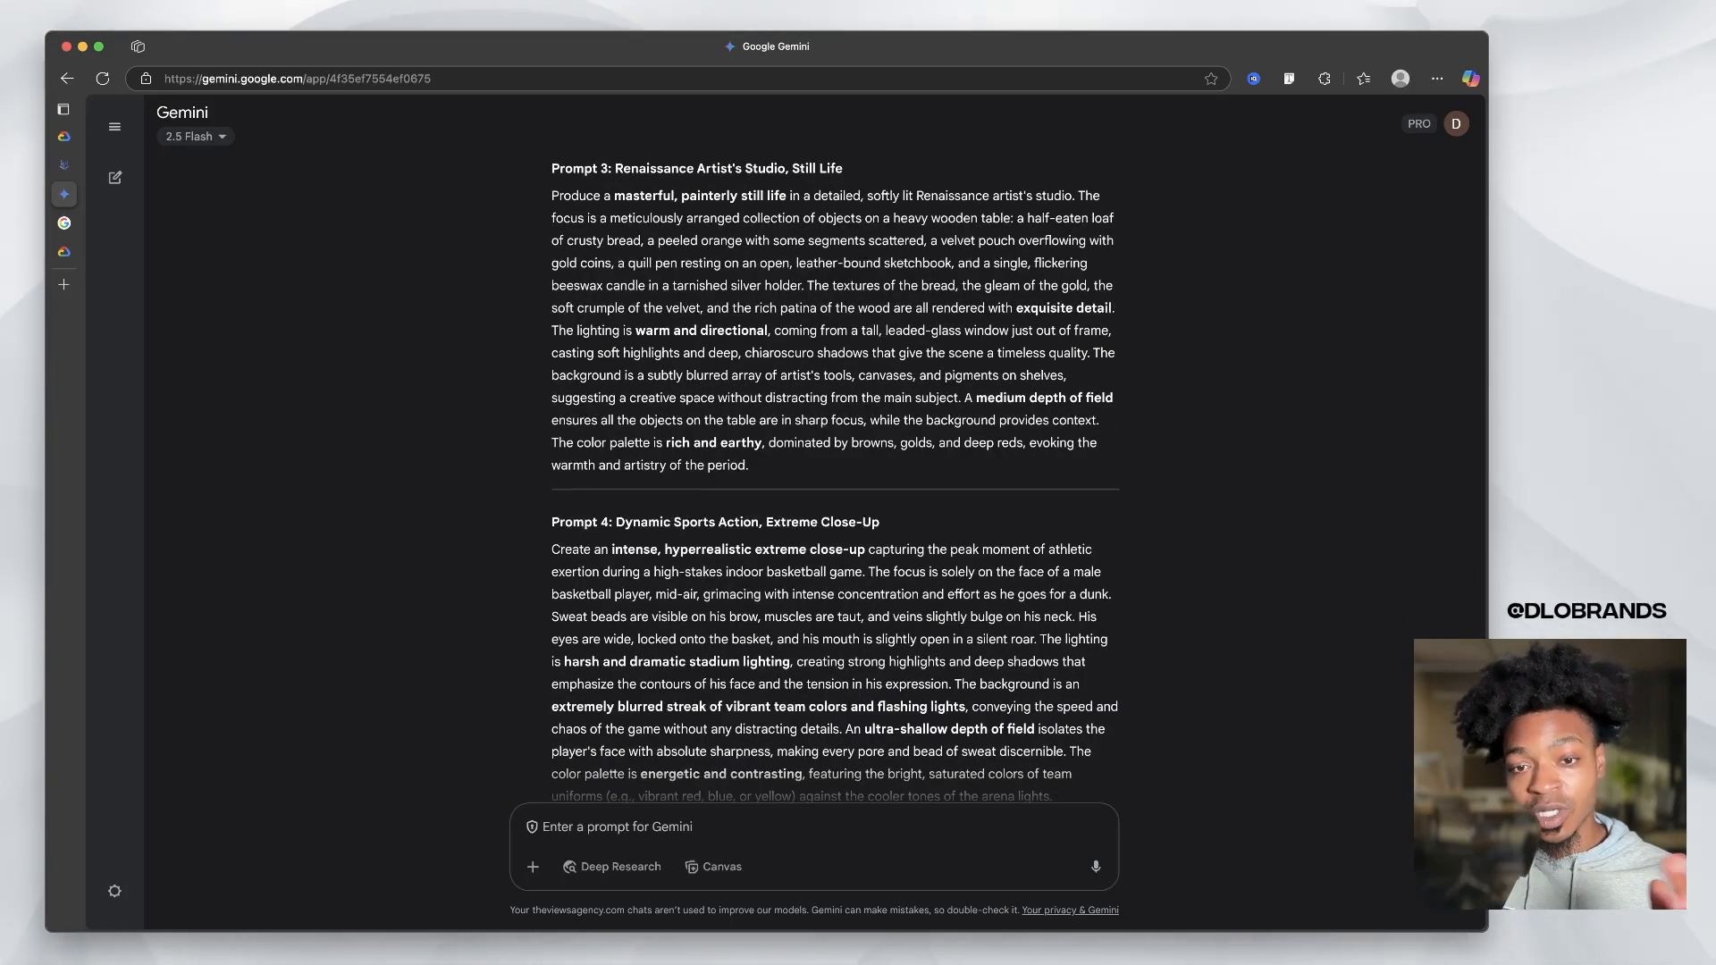
pyautogui.scroll(5, 835, 483)
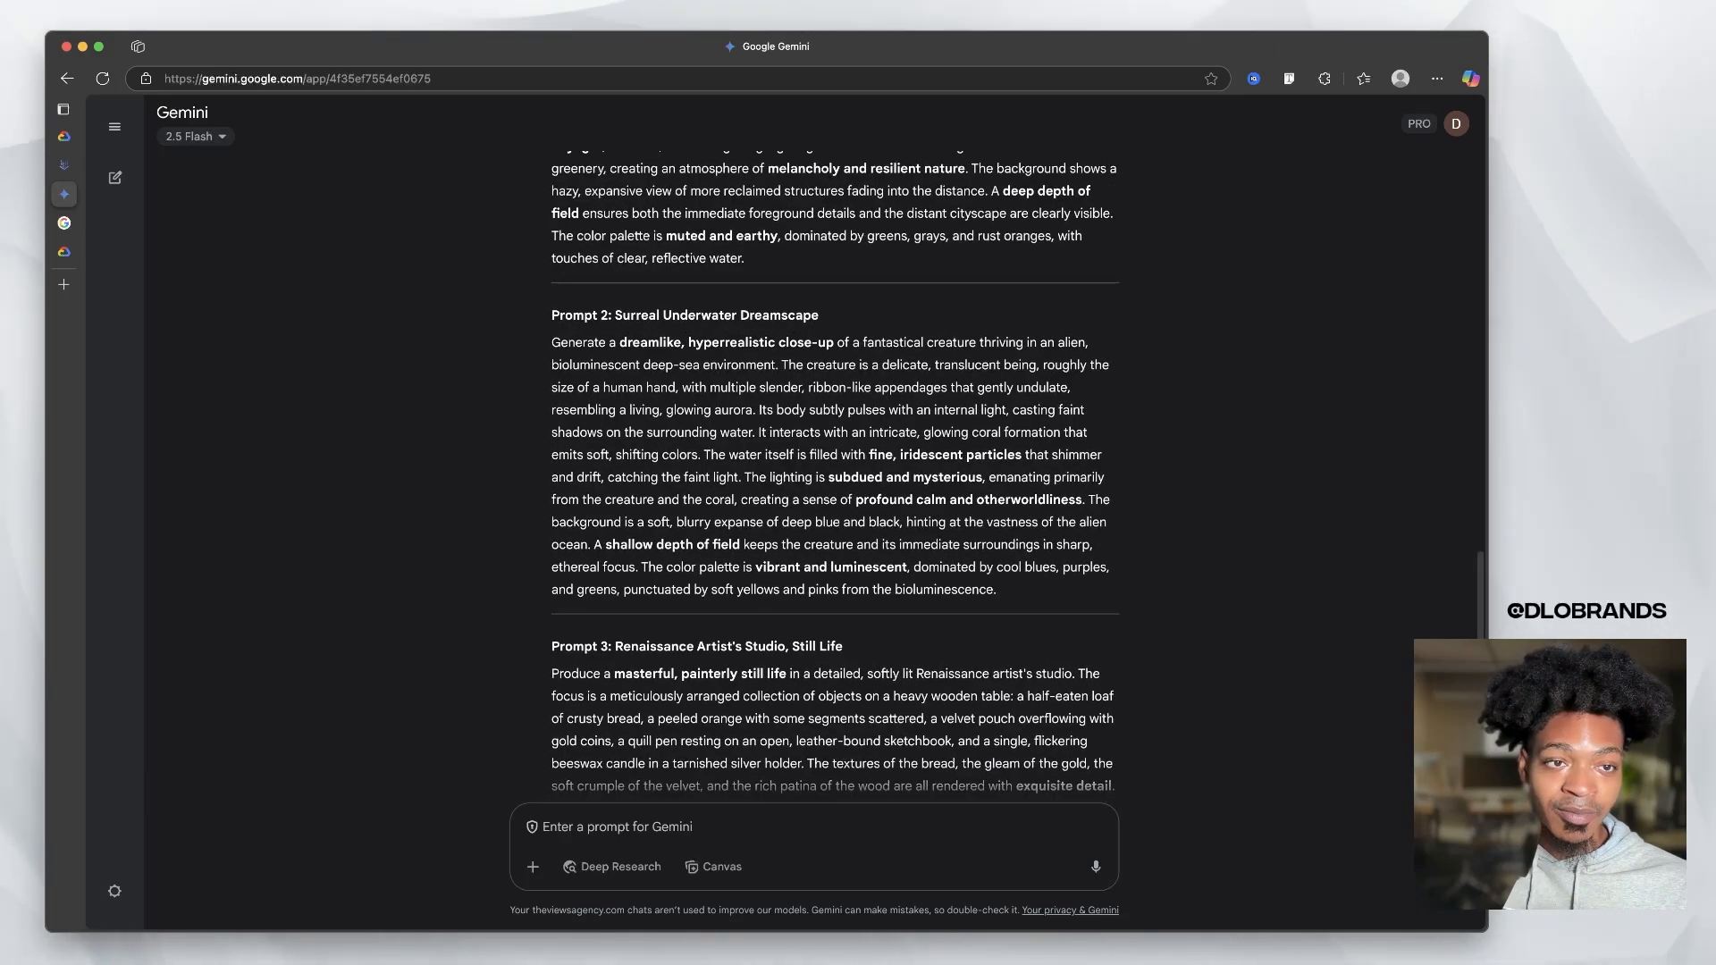
pyautogui.scroll(5, 834, 482)
pyautogui.scroll(-2, 835, 482)
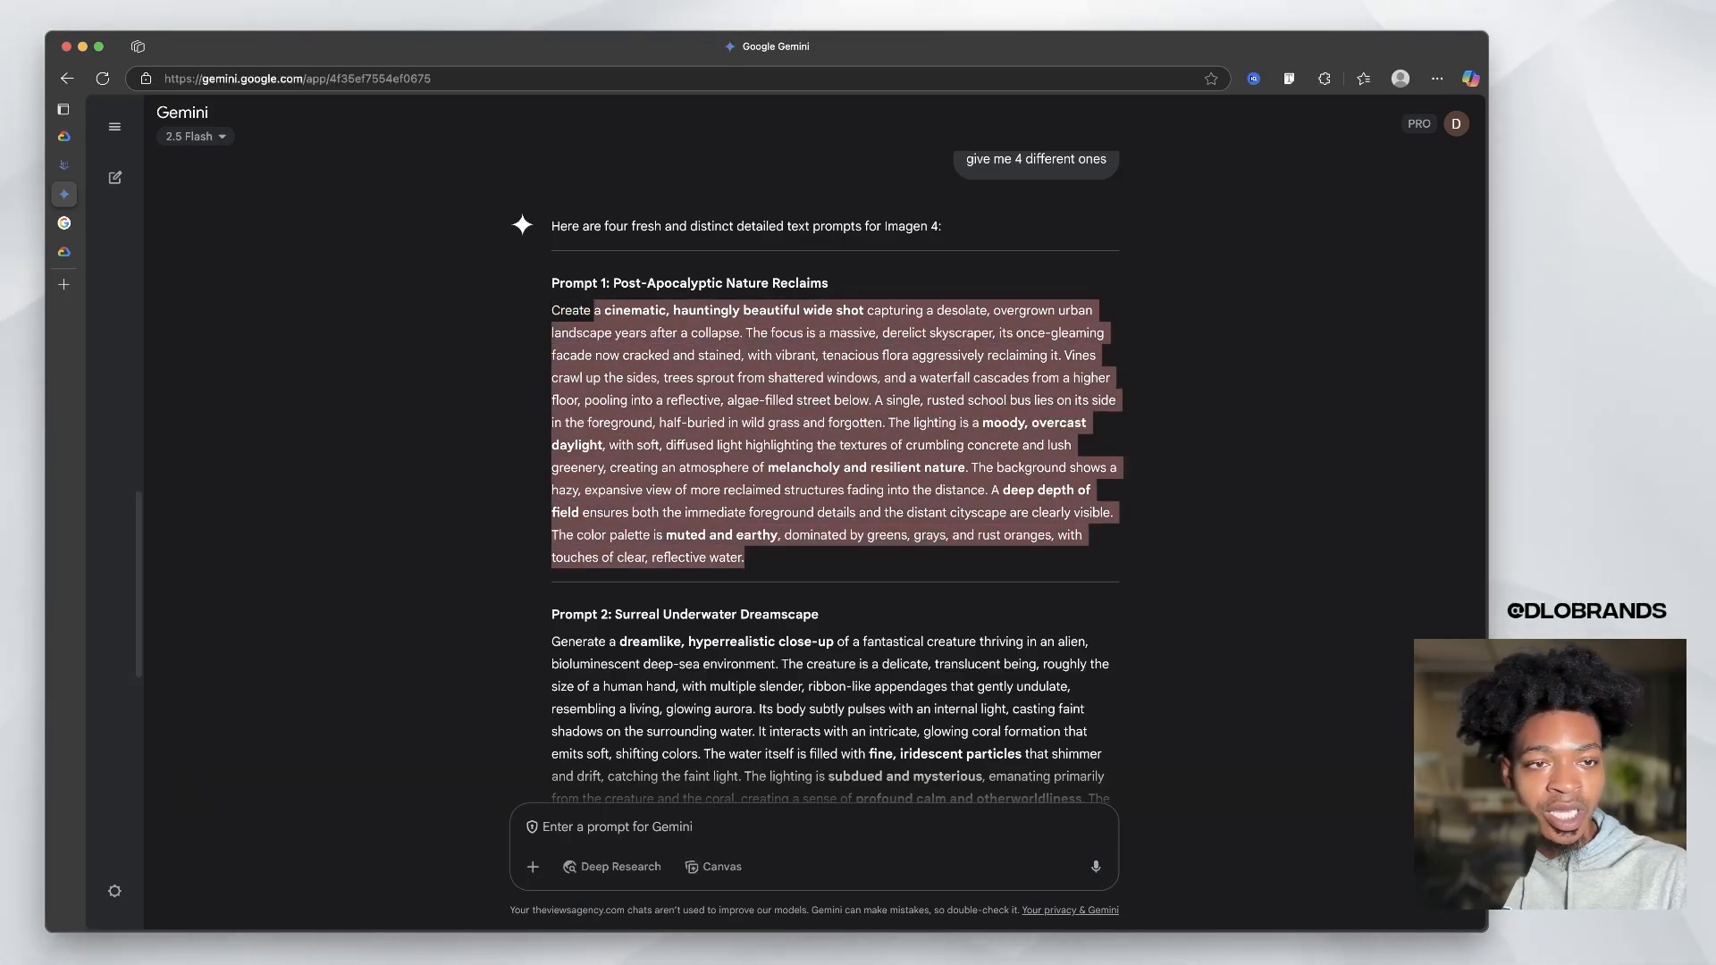
pyautogui.hotkey('ctrl', 'shift', 'Tab')
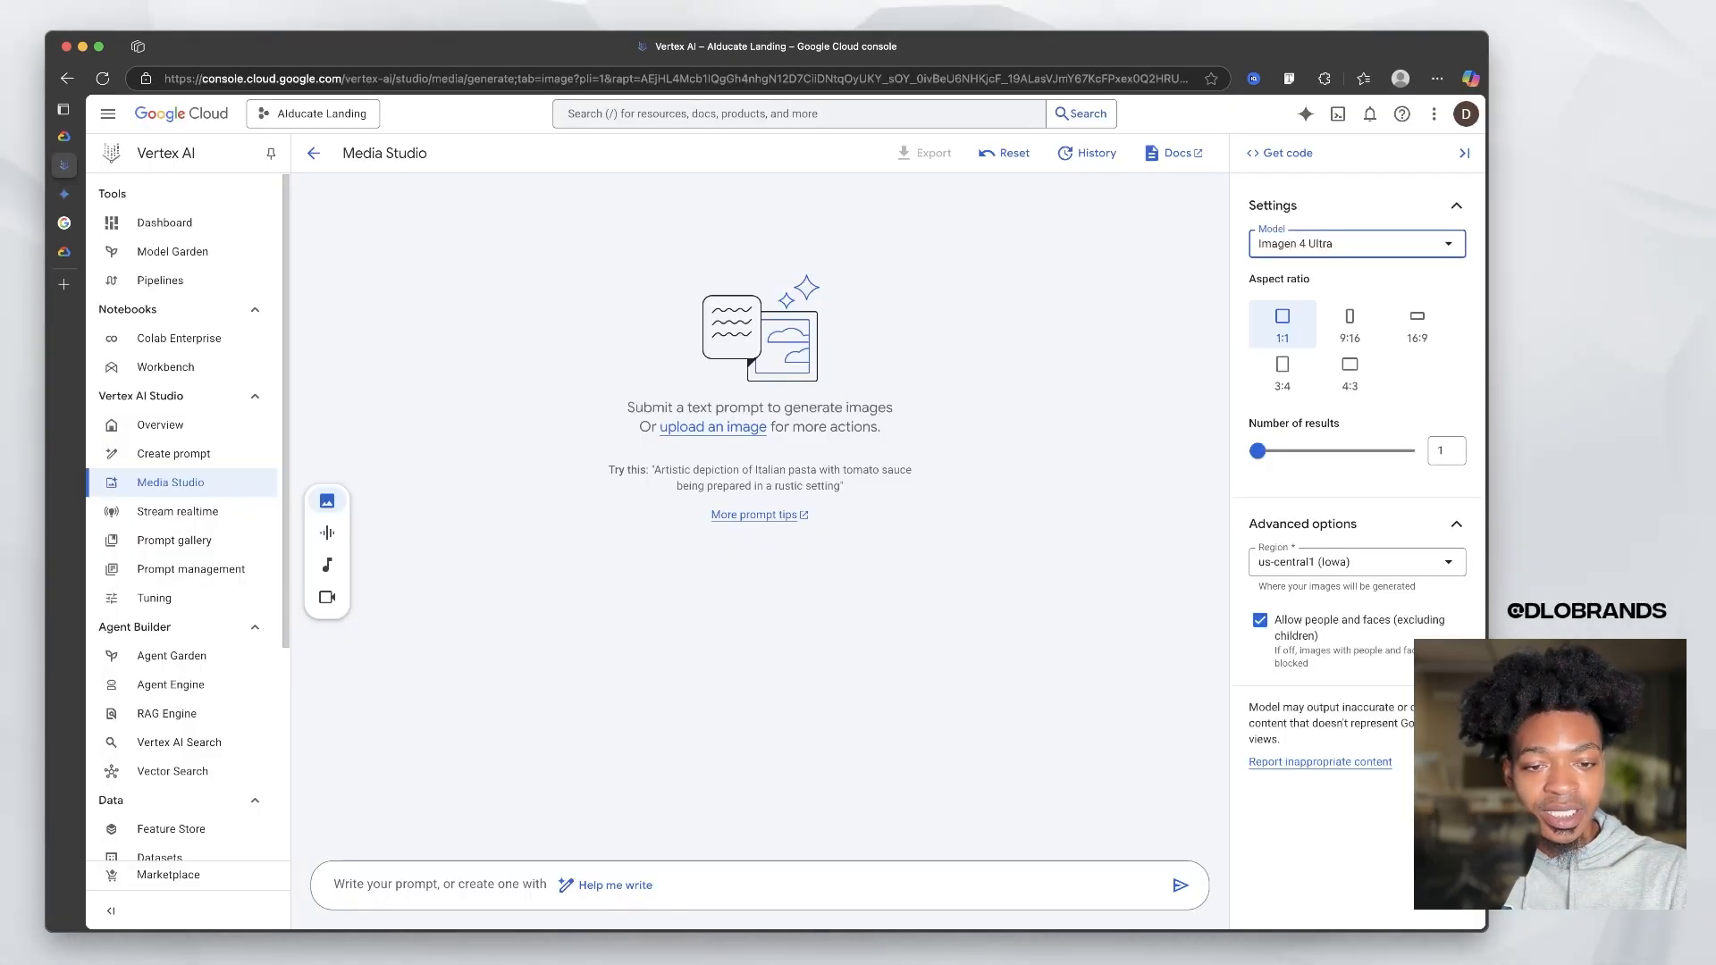
pyautogui.press('super+v')
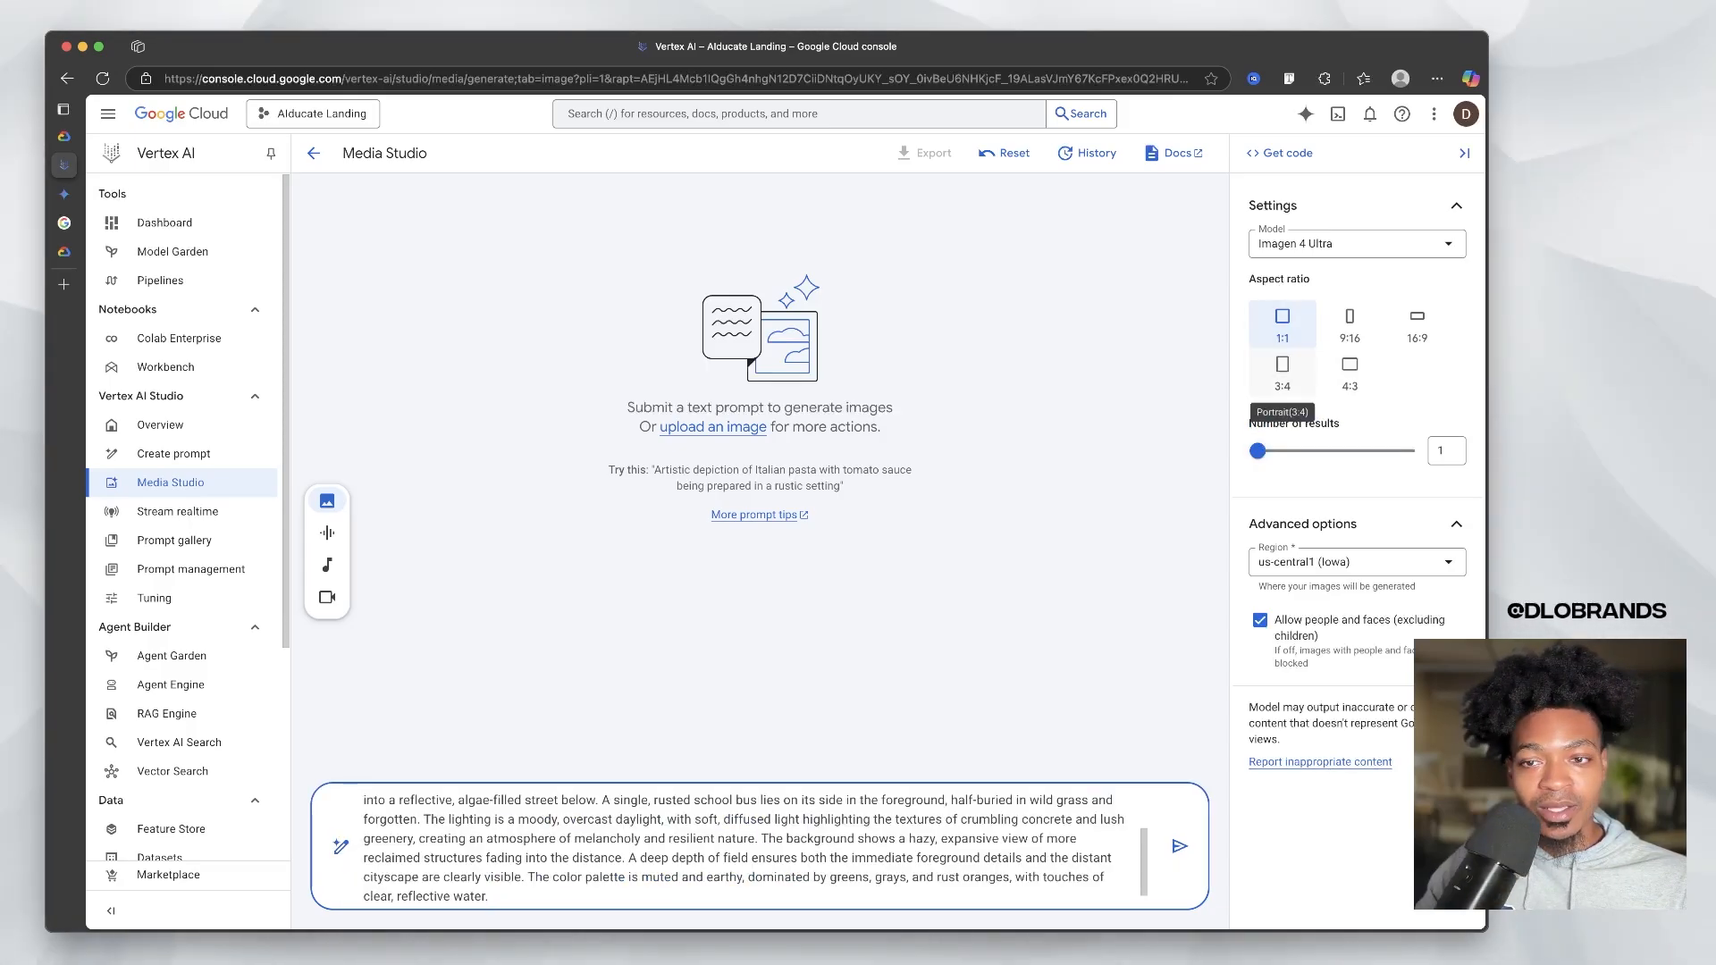
# Step: Set the image's aspect ratio to 4:3 and keep us-central1 (Iowa) as the region
pyautogui.click(1283, 371)
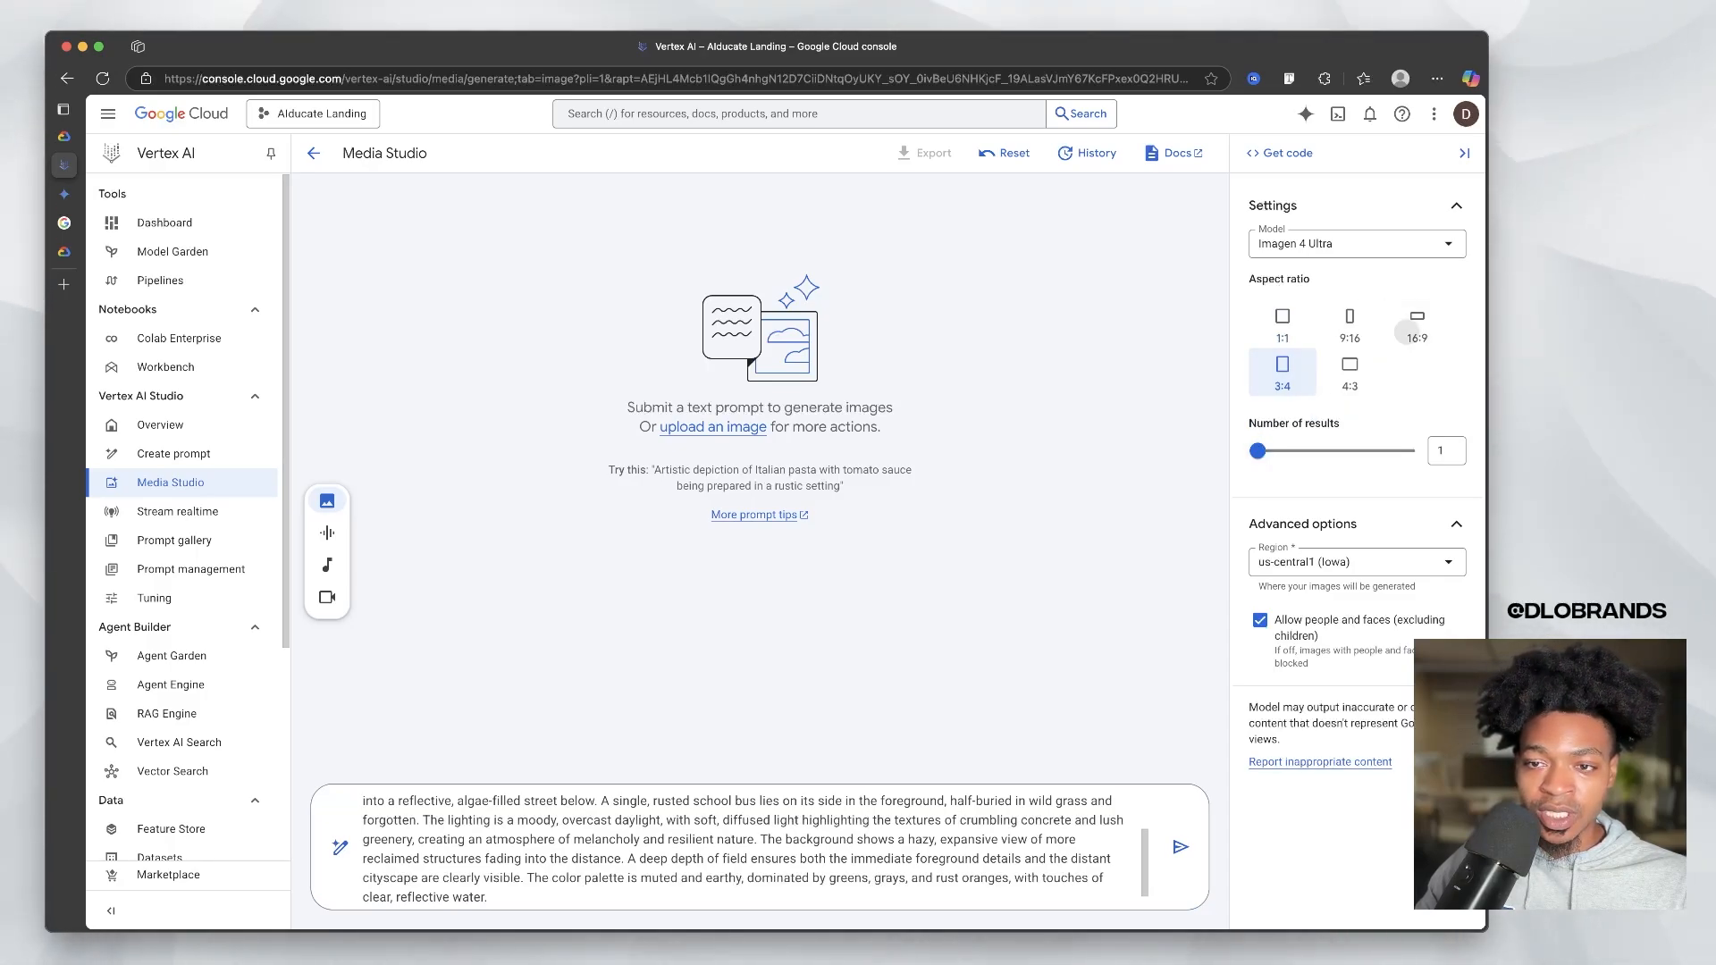
pyautogui.click(1410, 327)
pyautogui.click(1349, 371)
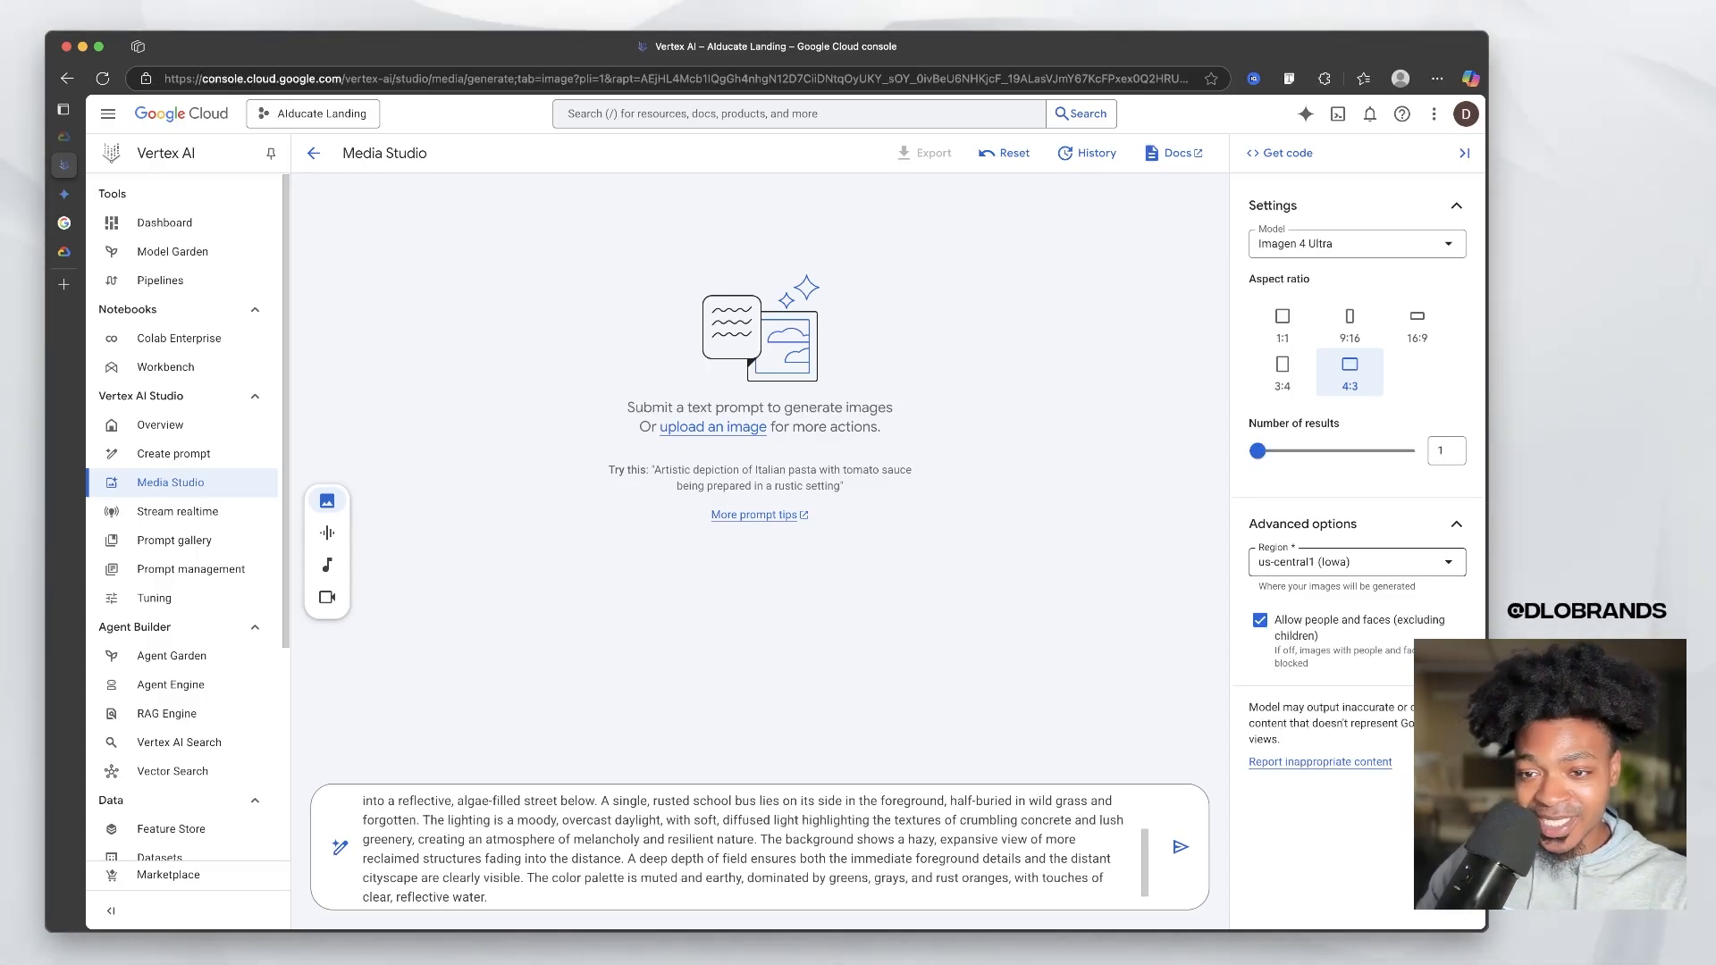
pyautogui.click(1356, 561)
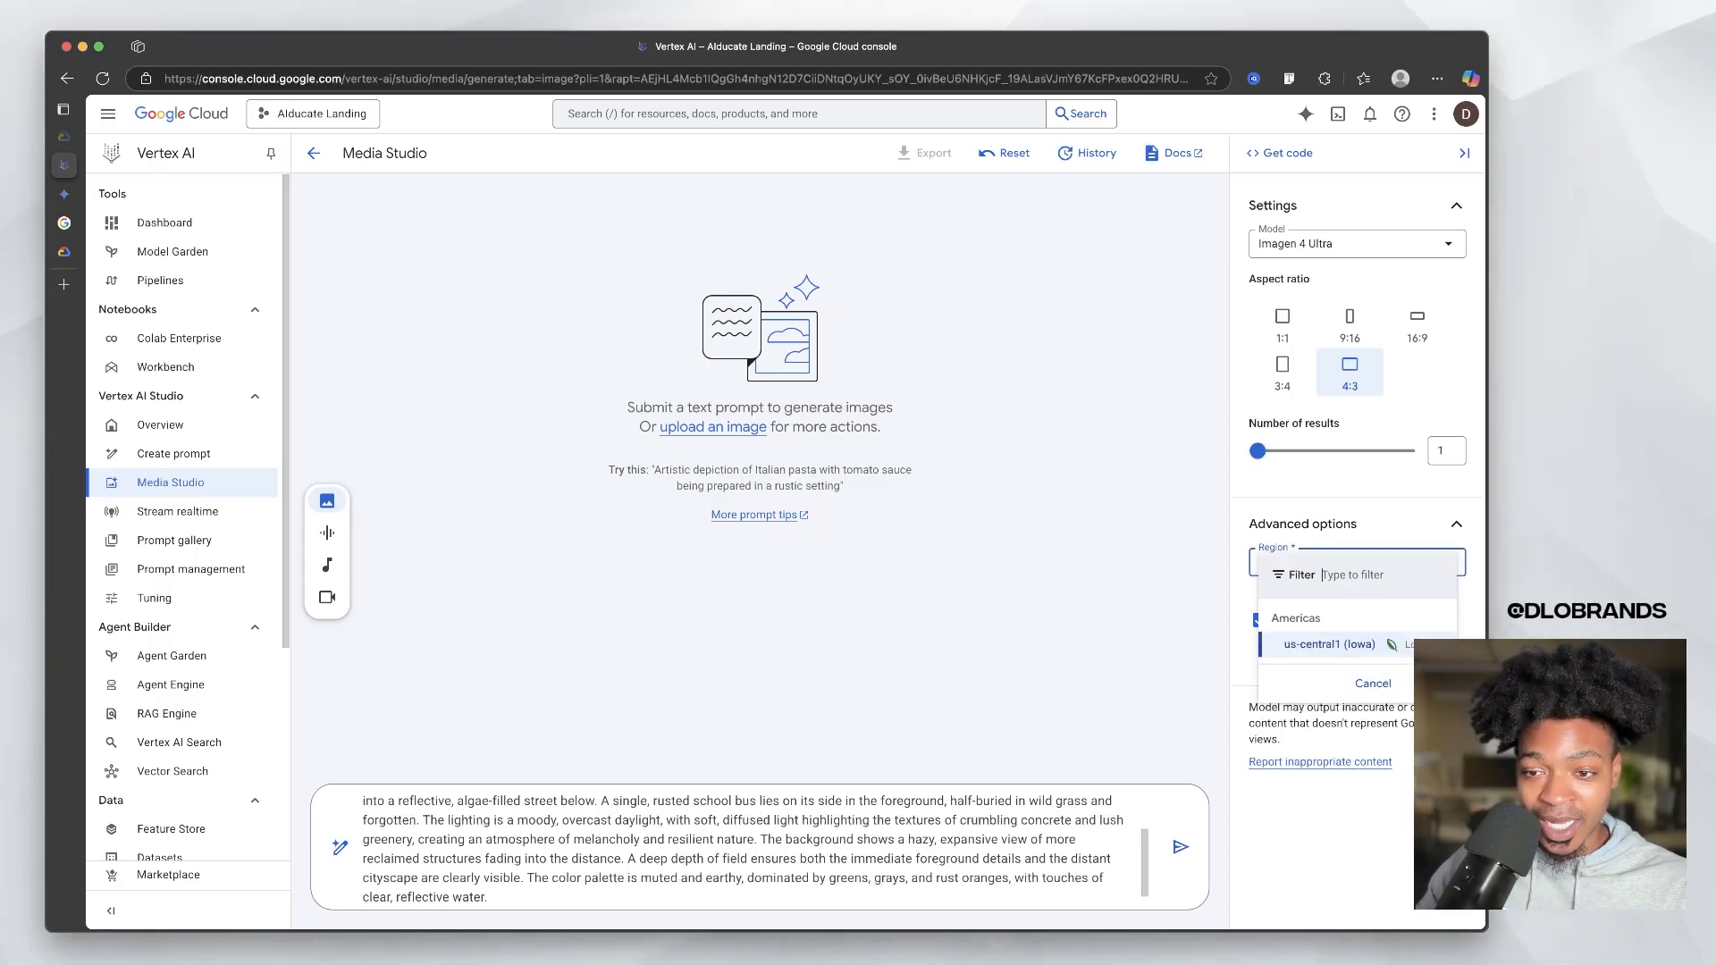
pyautogui.press('Return')
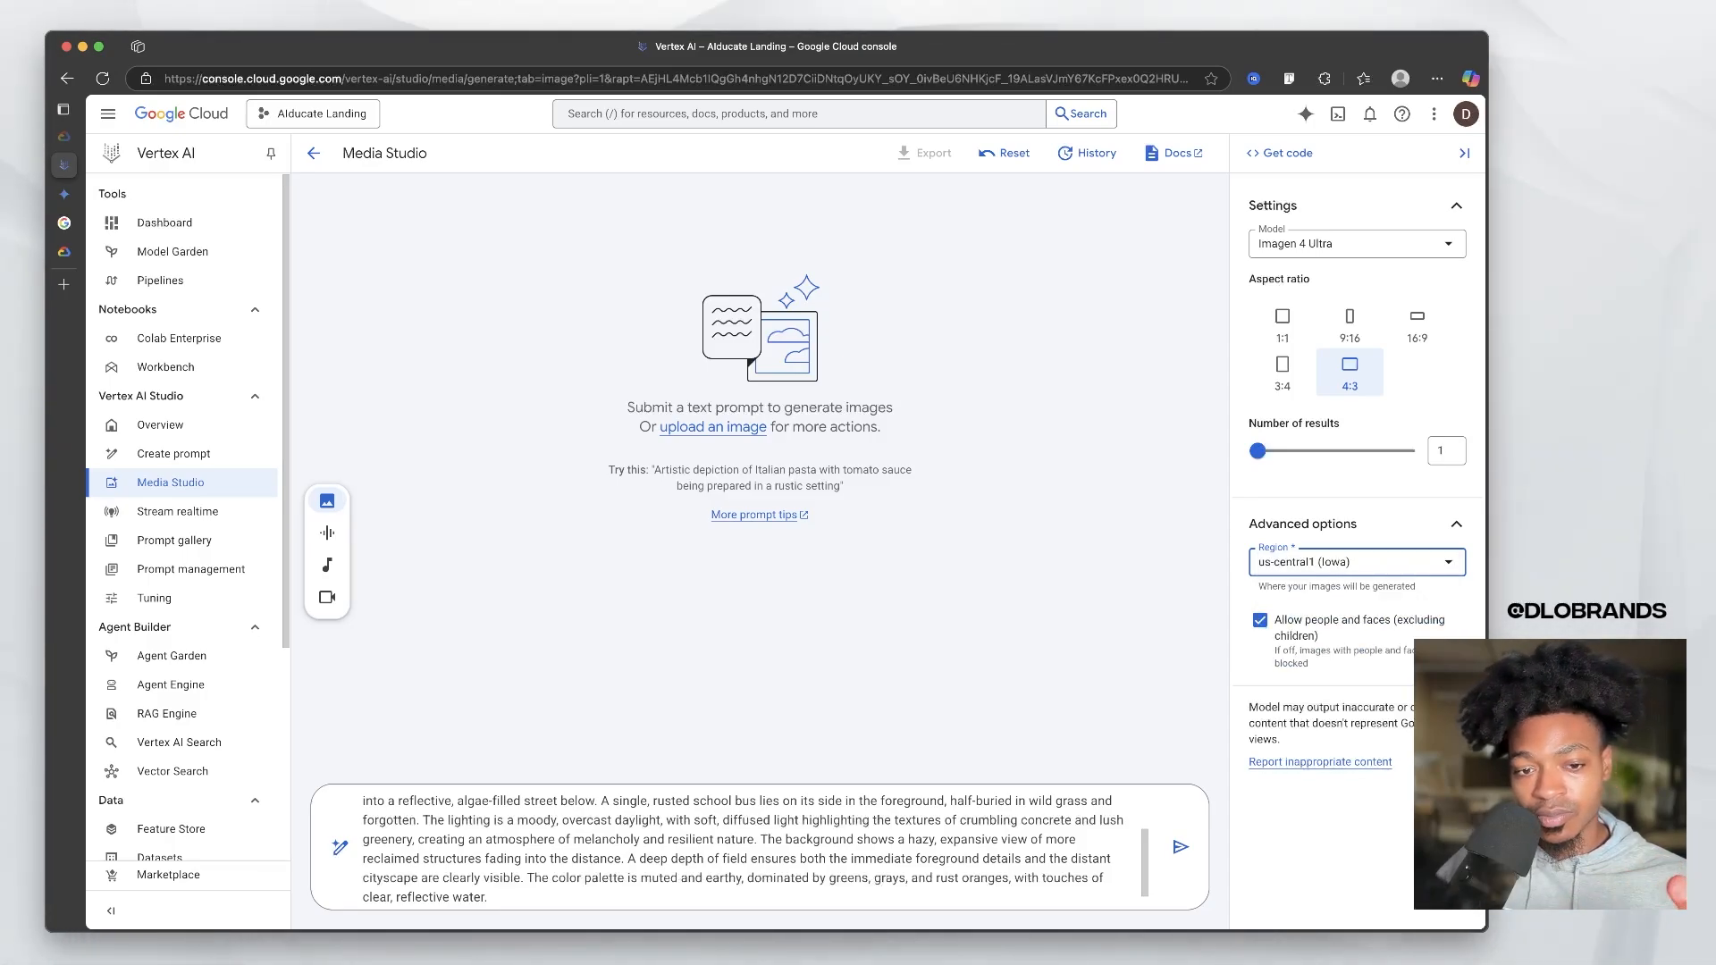
# Step: Keep the number of results at 1 and generate the image from the pasted prompt
pyautogui.scroll(-1, 742, 848)
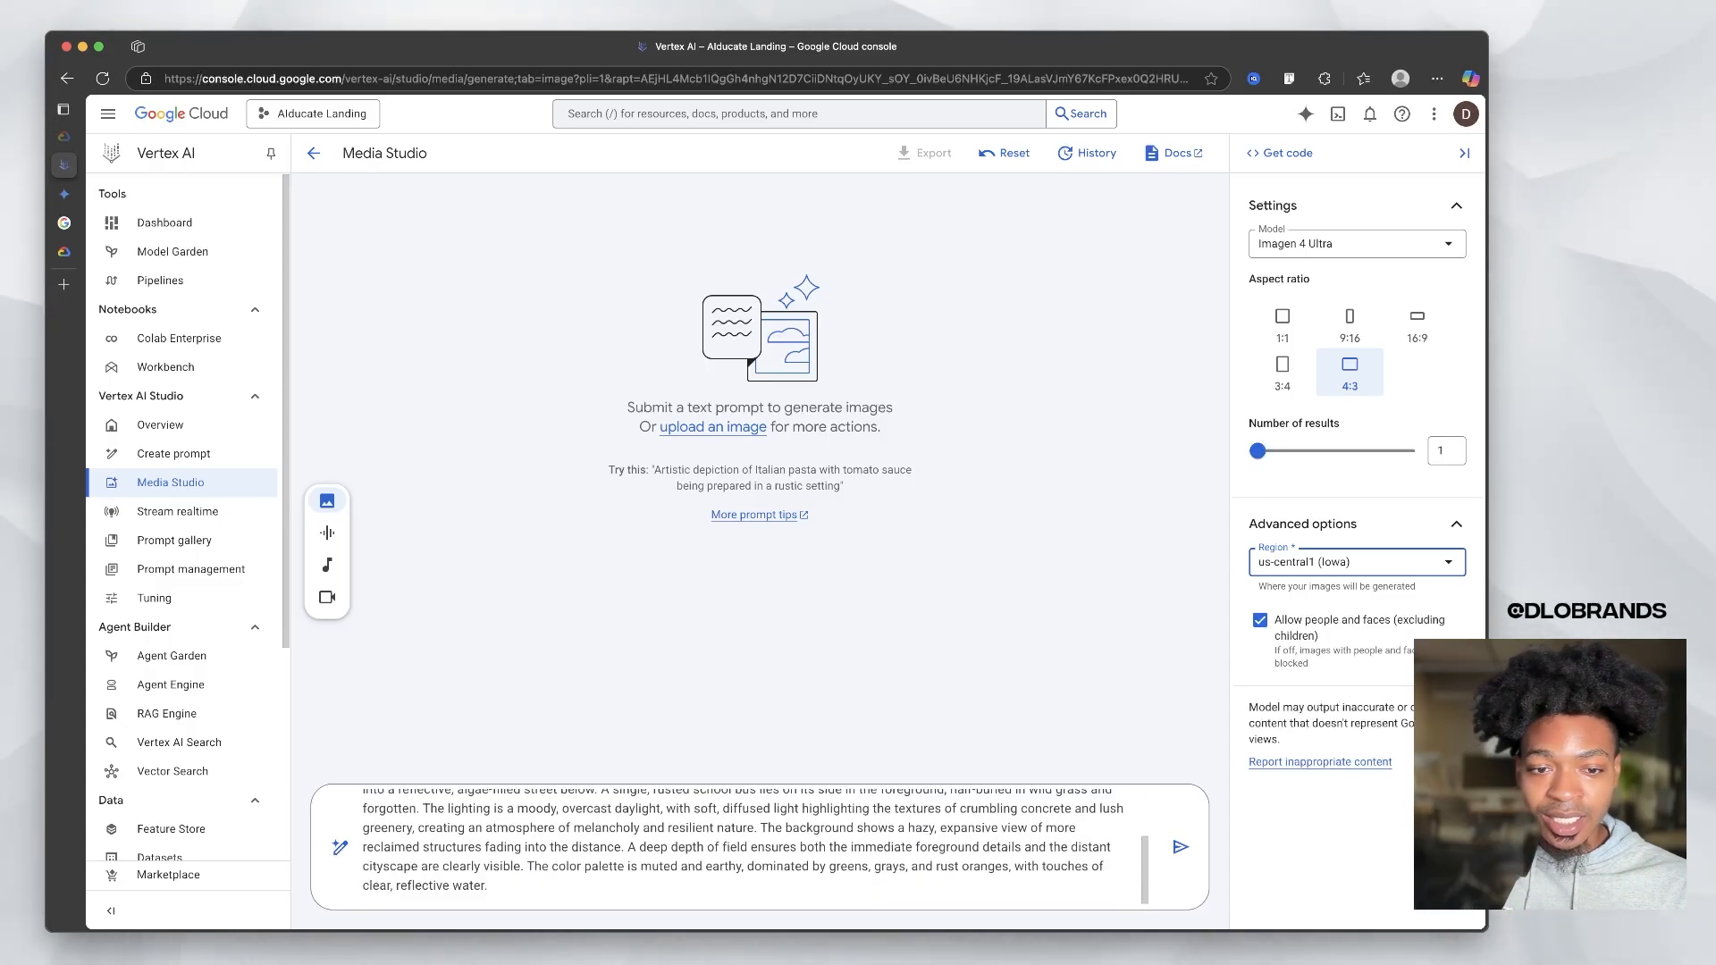
pyautogui.click(489, 885)
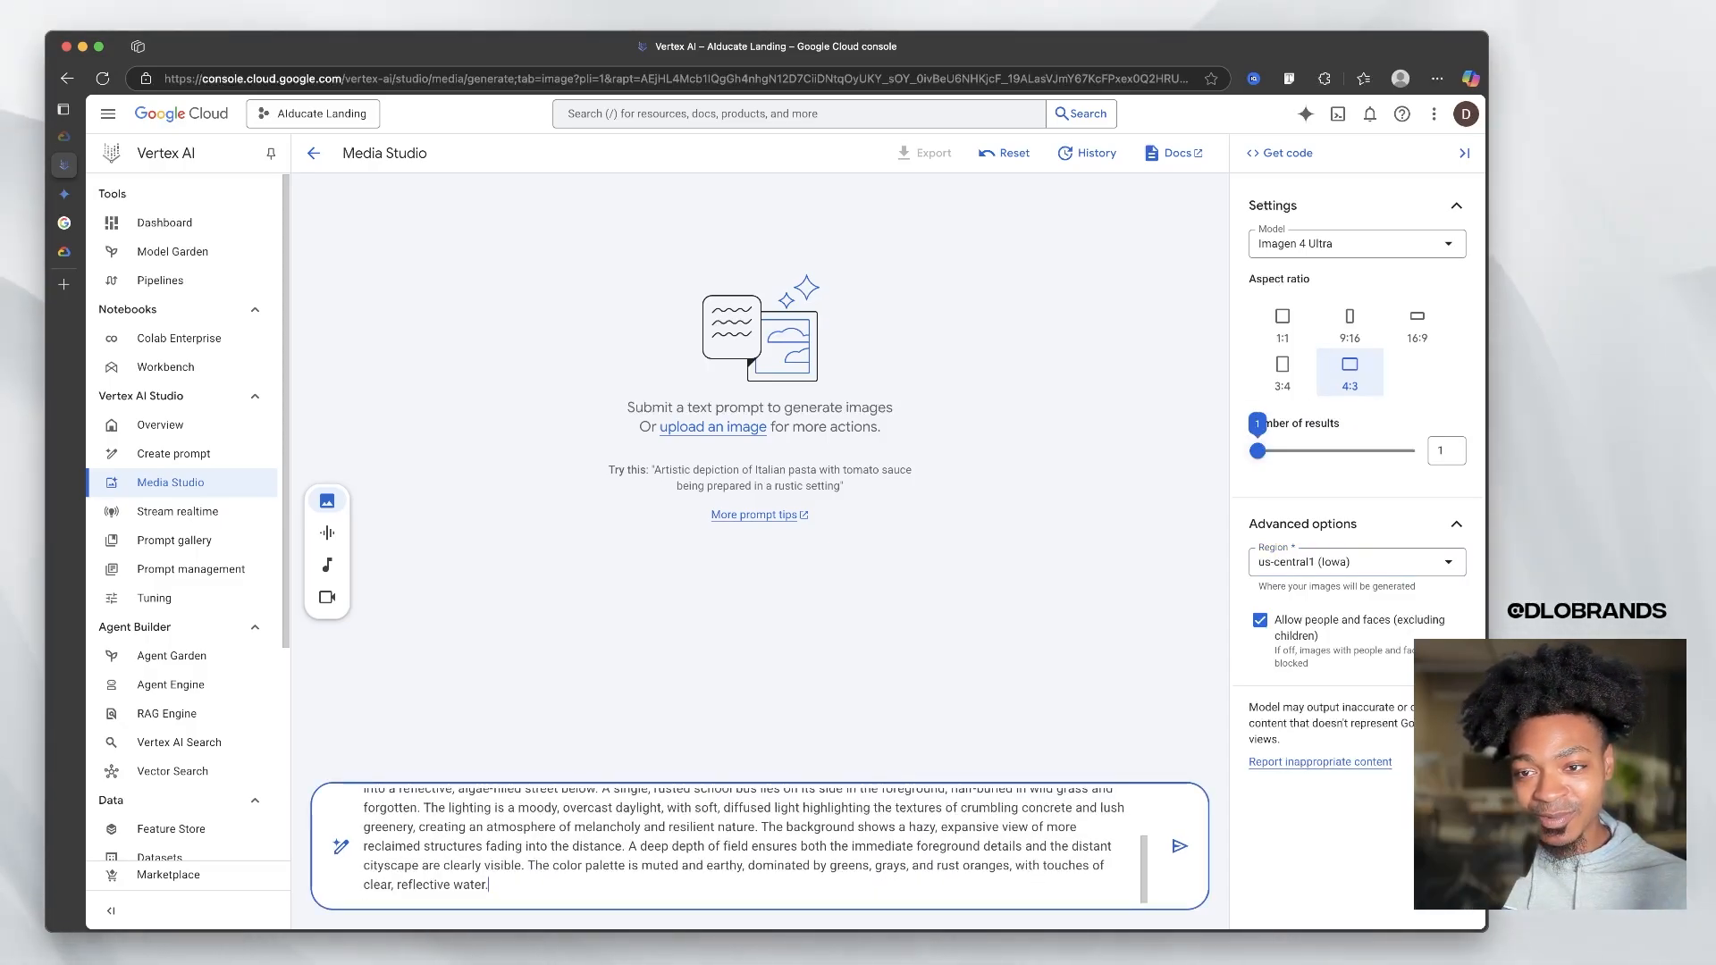
pyautogui.click(1258, 451)
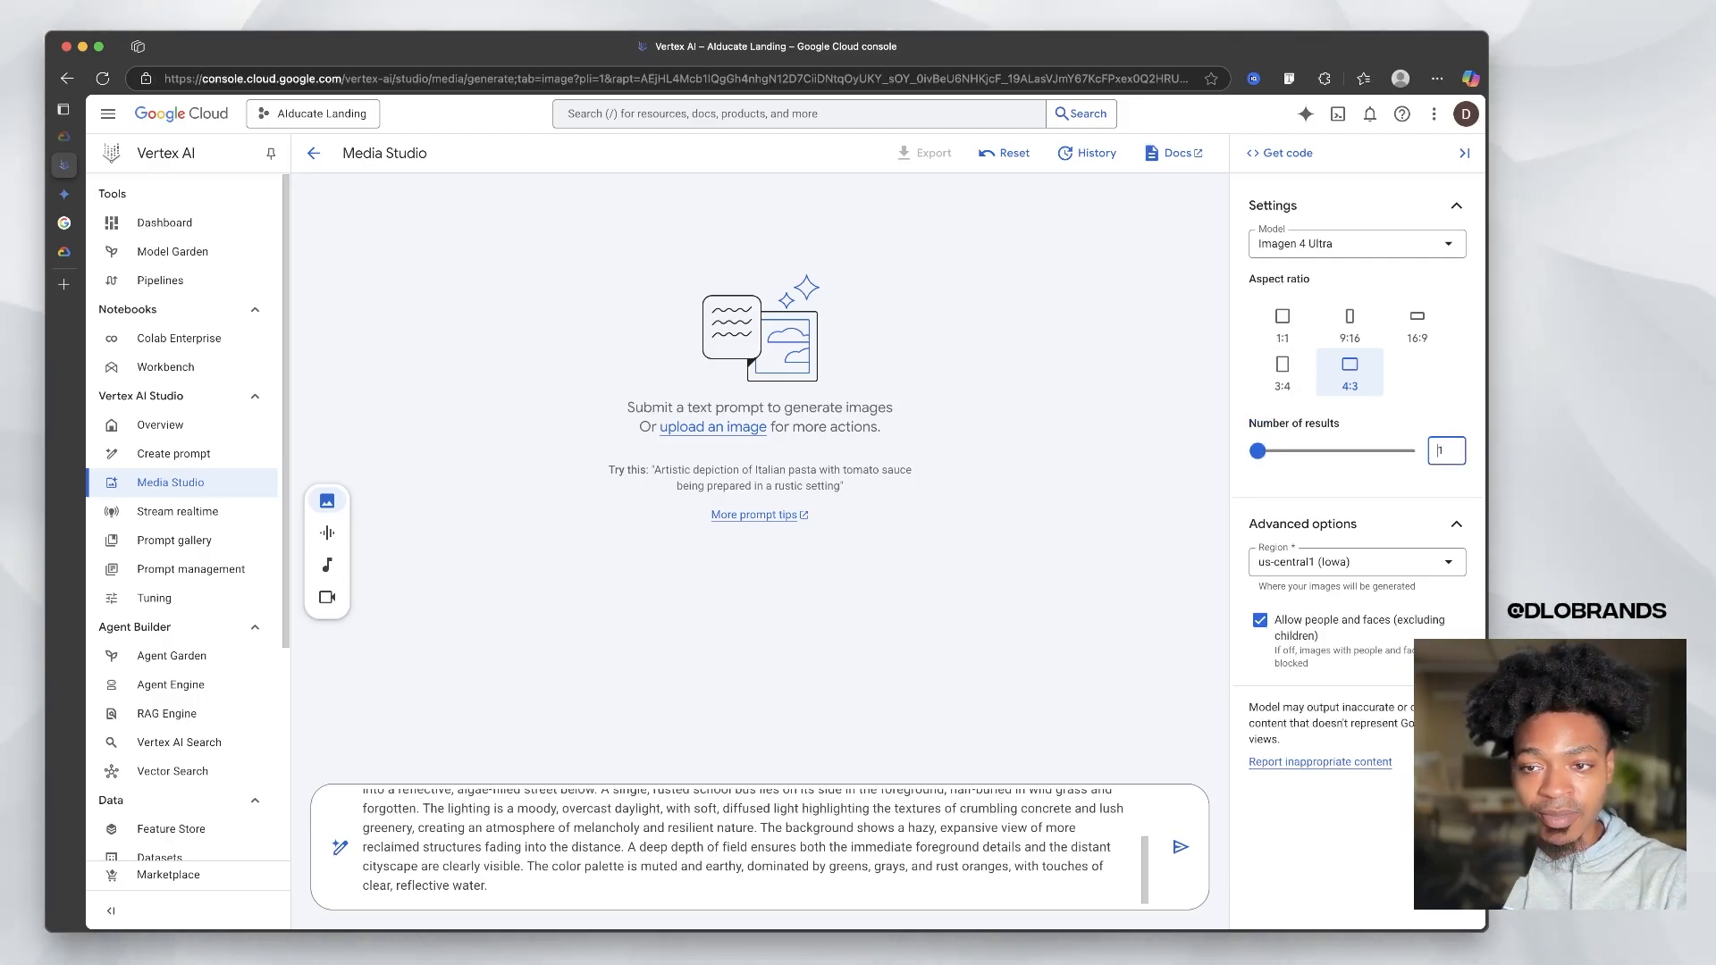
pyautogui.click(1441, 450)
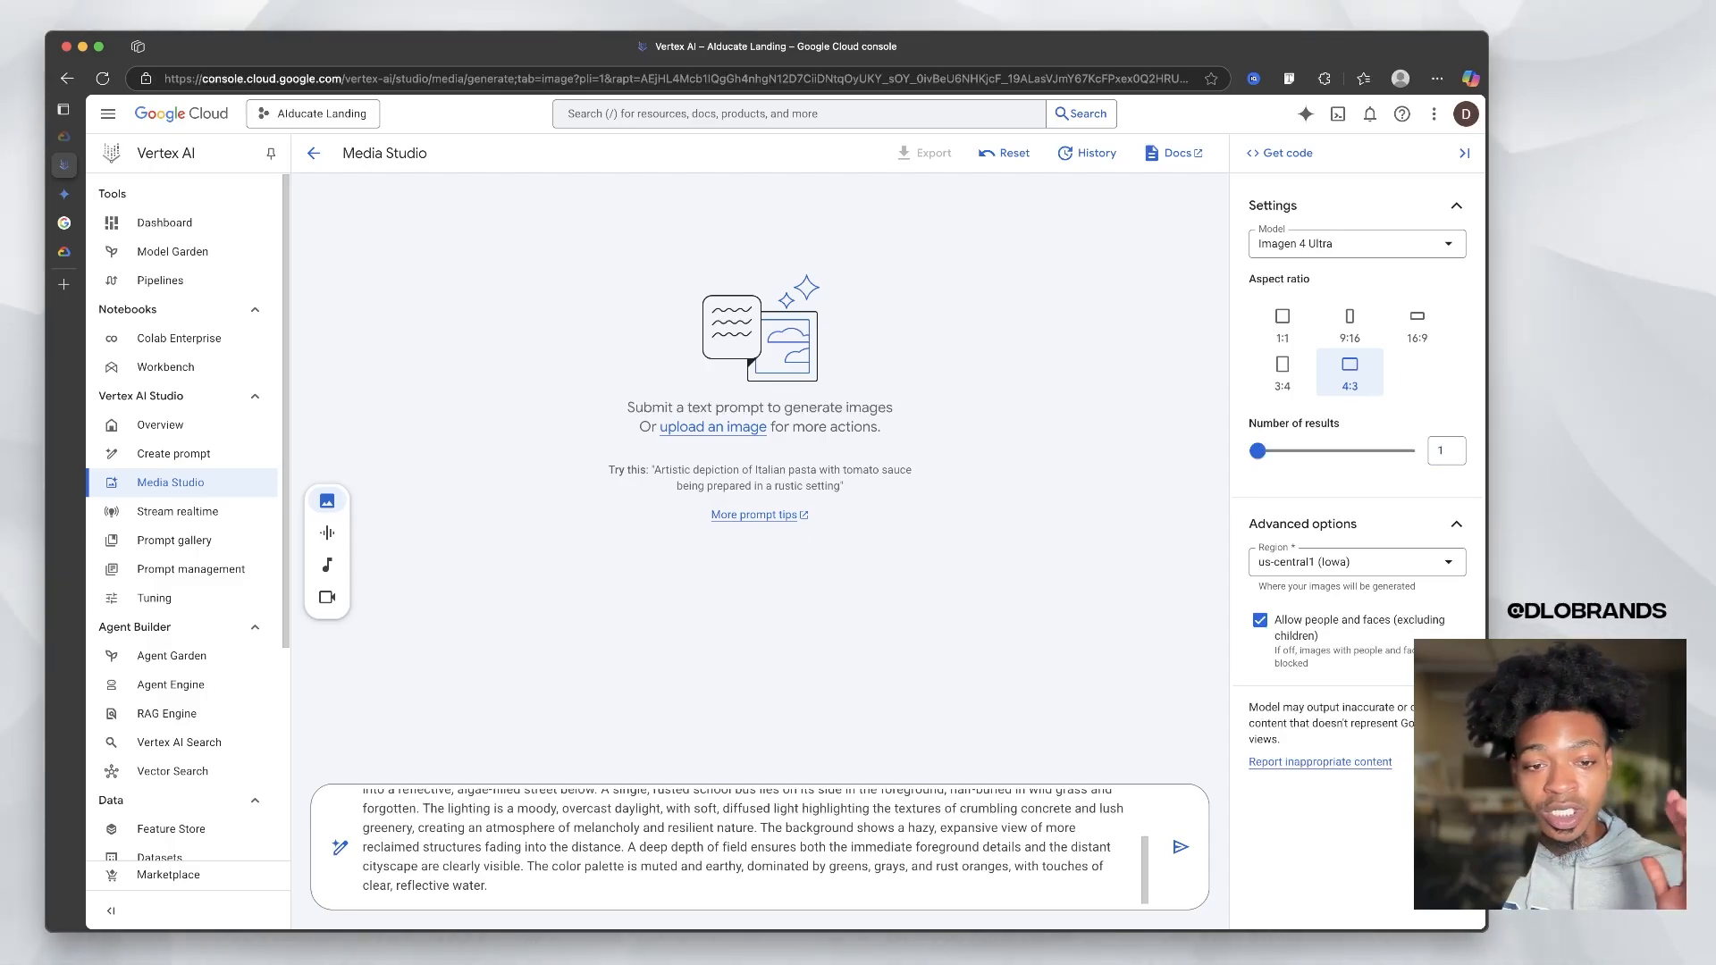
pyautogui.click(1180, 846)
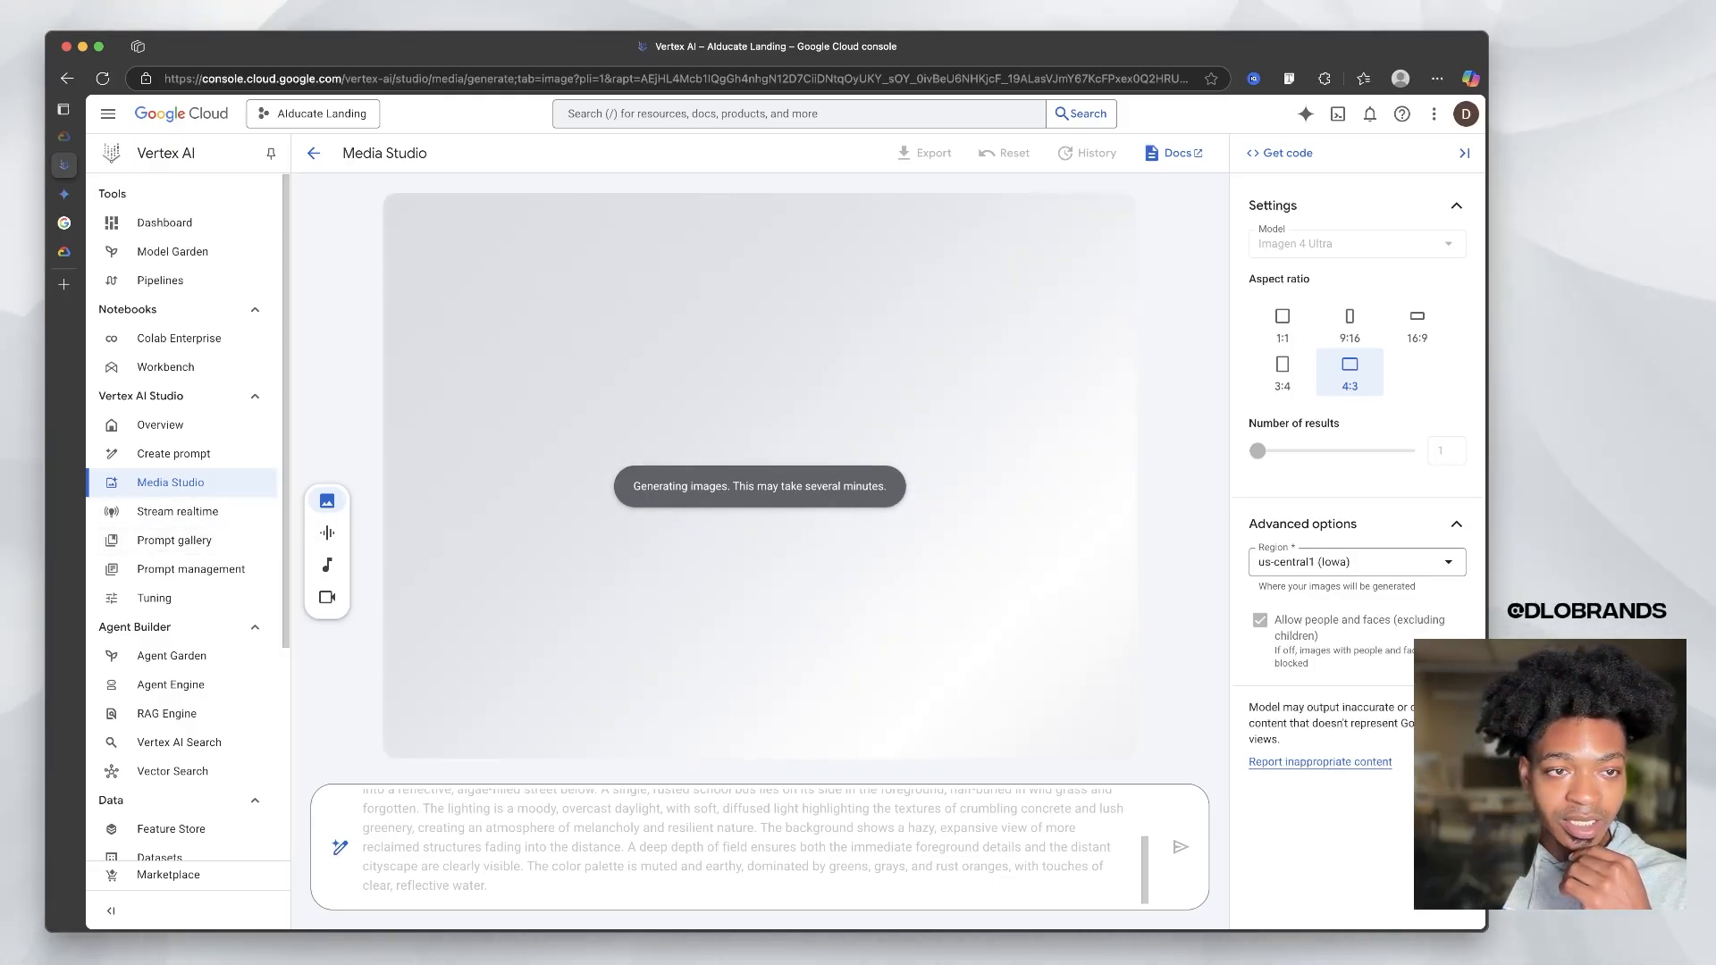
# Step: Open the Prompt gallery in a separate browser tab and browse its sample prompts
pyautogui.keyDown('super'); pyautogui.click(174, 540); pyautogui.keyUp('super')
pyautogui.click(76, 193)
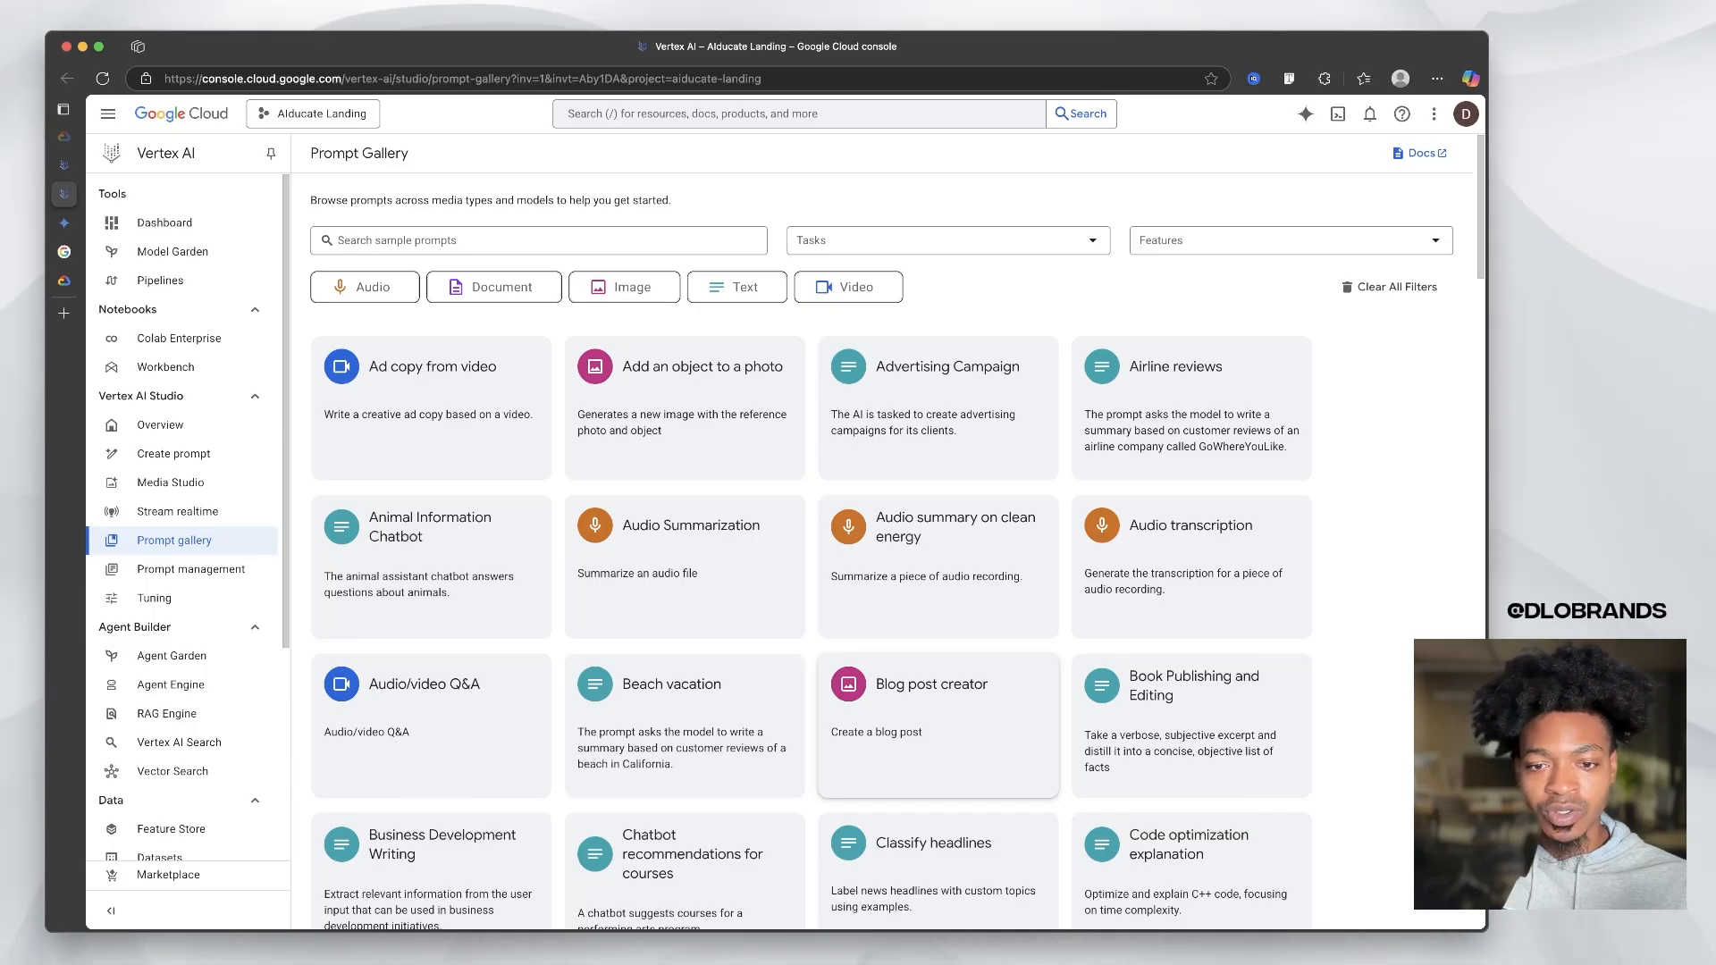
pyautogui.scroll(-3, 938, 697)
pyautogui.scroll(-1, 938, 661)
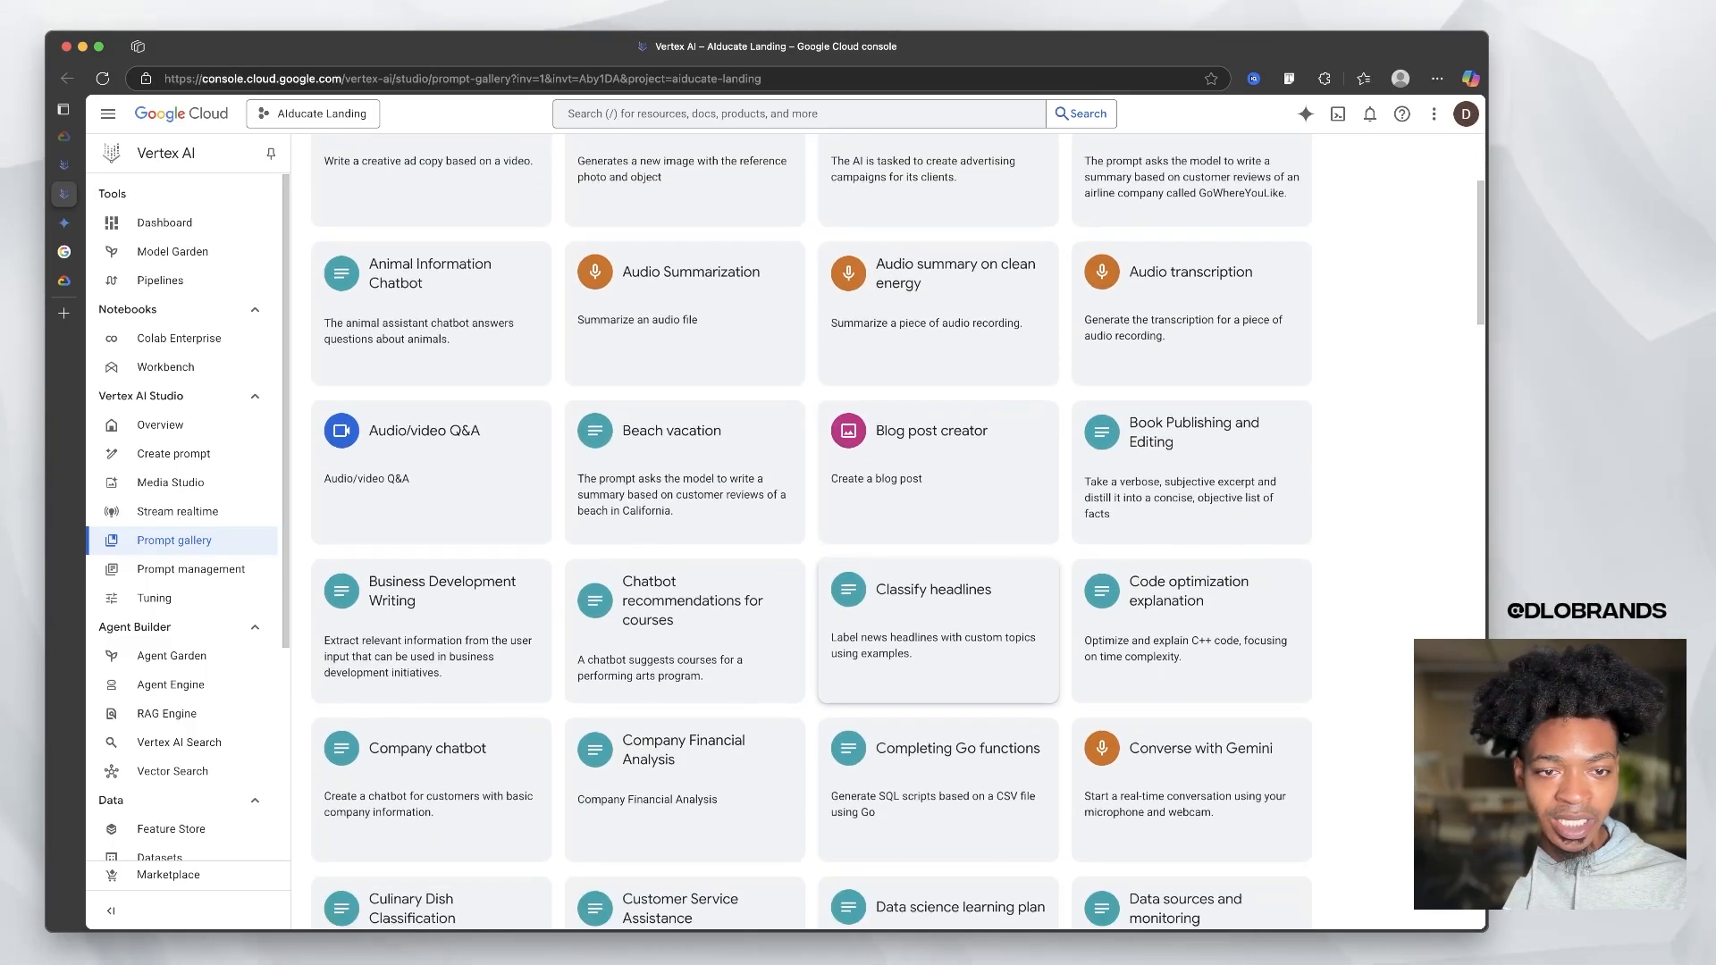
pyautogui.scroll(-3, 684, 536)
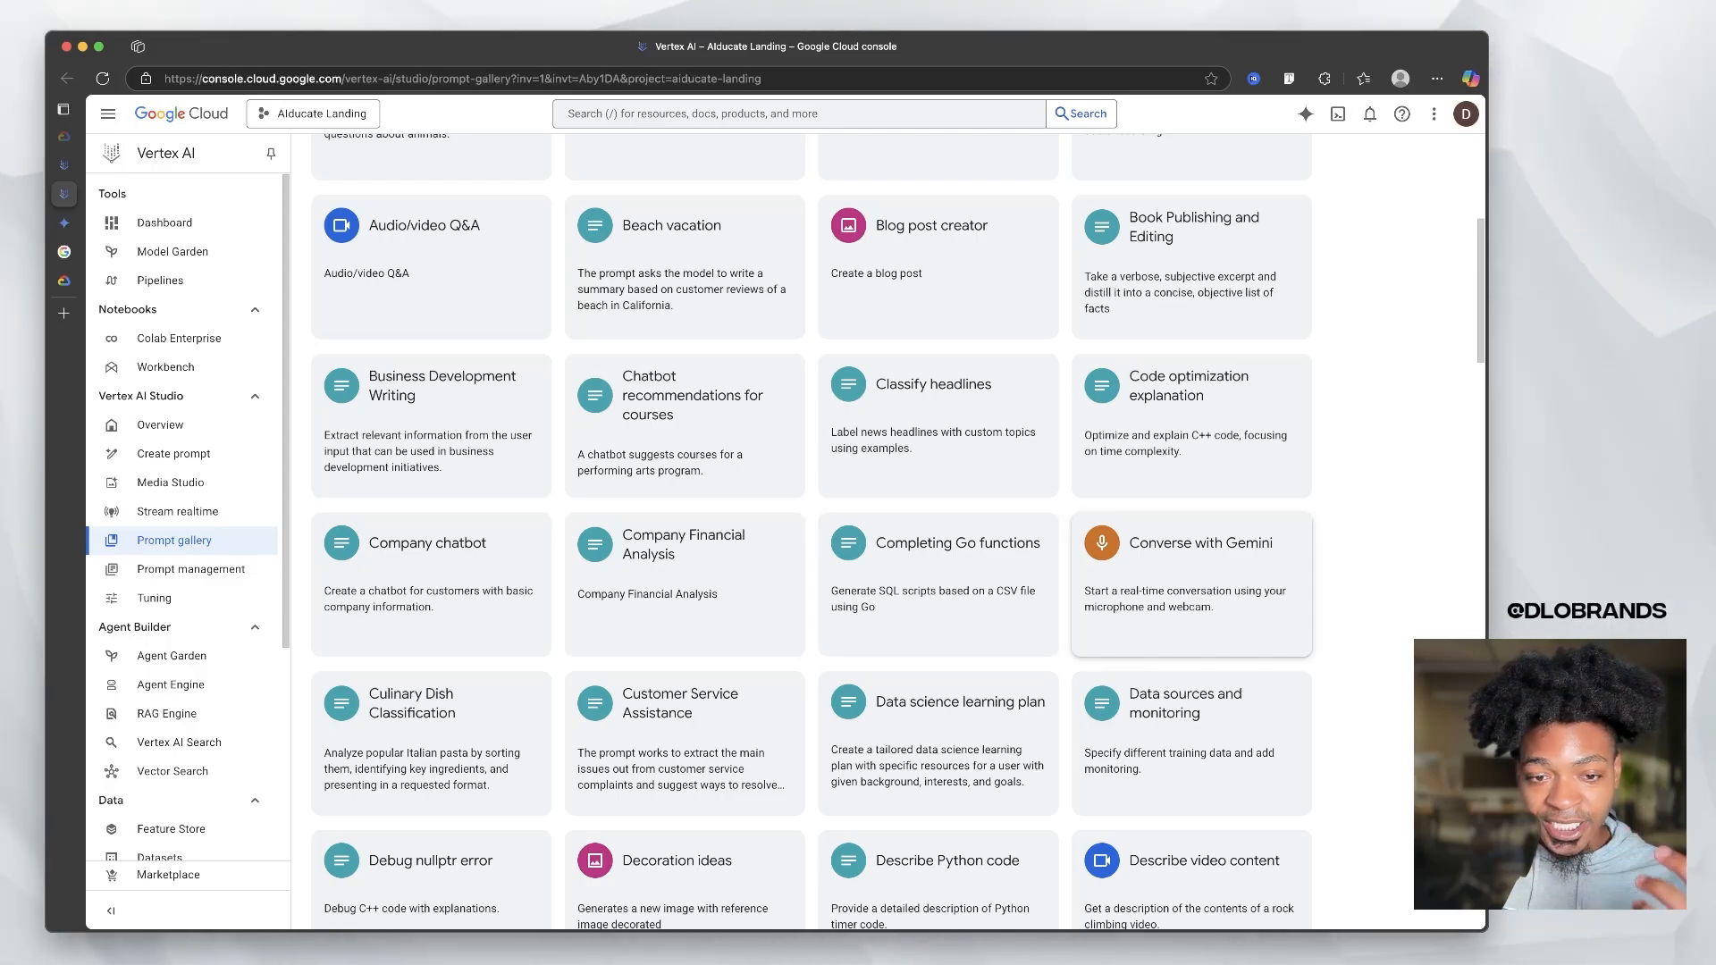
pyautogui.scroll(-3, 938, 402)
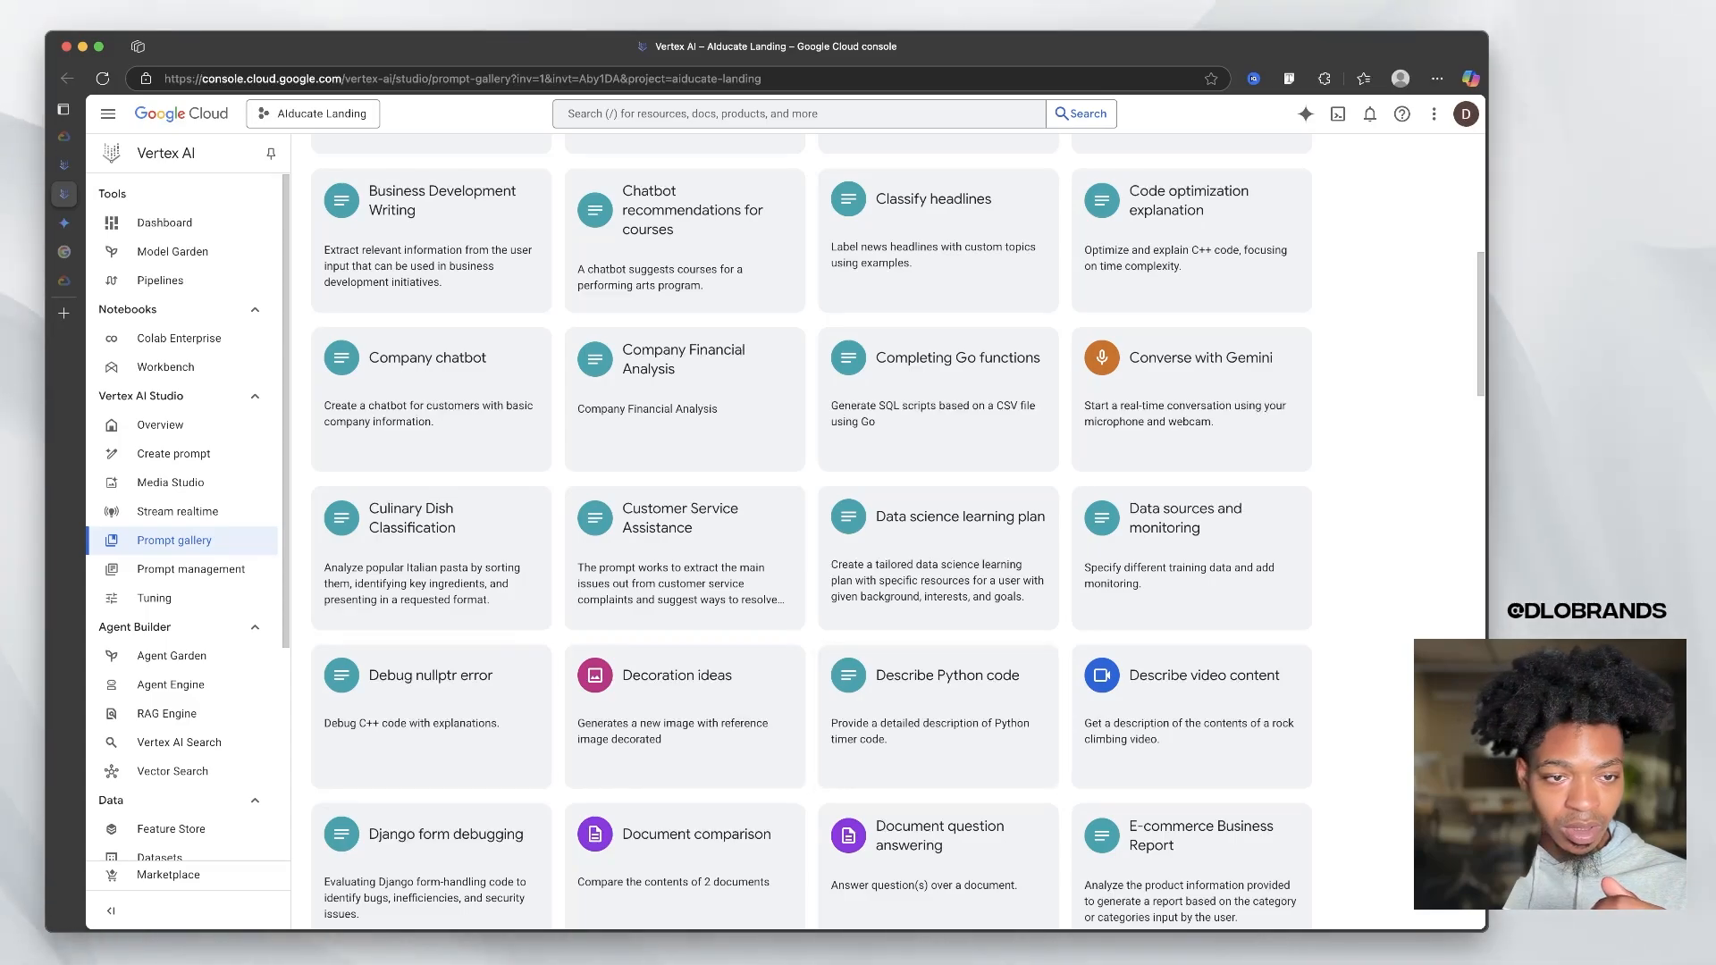
# Step: View the Prompt management, Stream realtime and Tuning pages of Vertex AI Studio
pyautogui.click(190, 569)
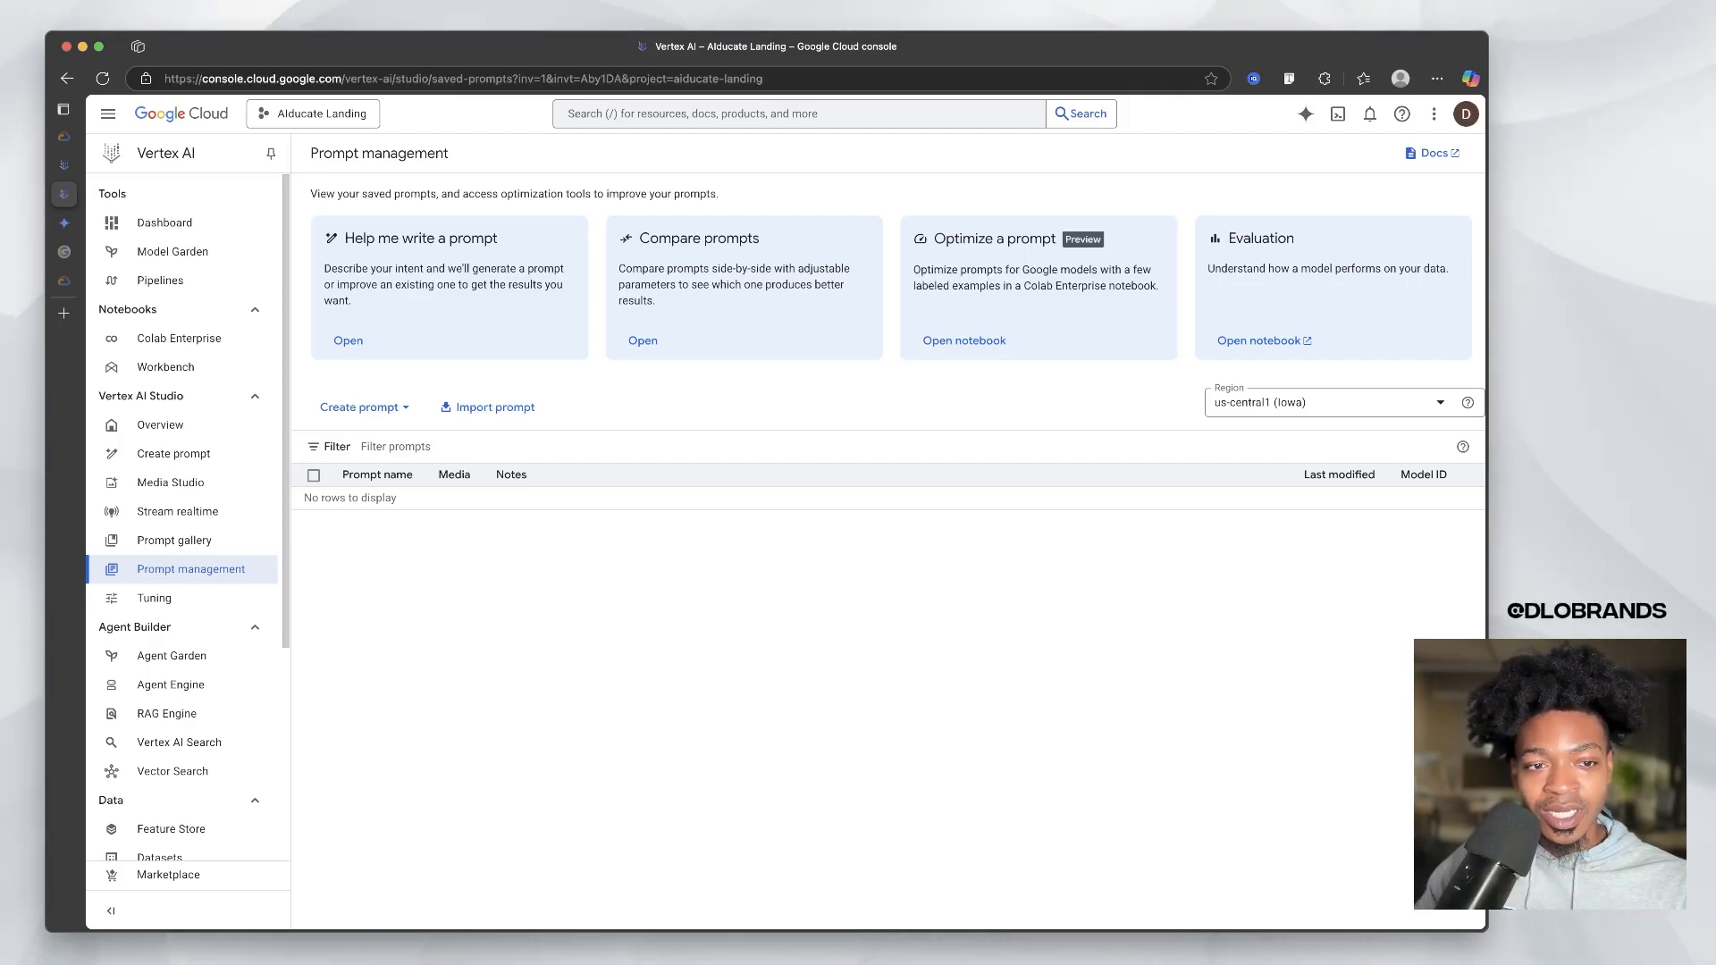
pyautogui.scroll(-1, 187, 536)
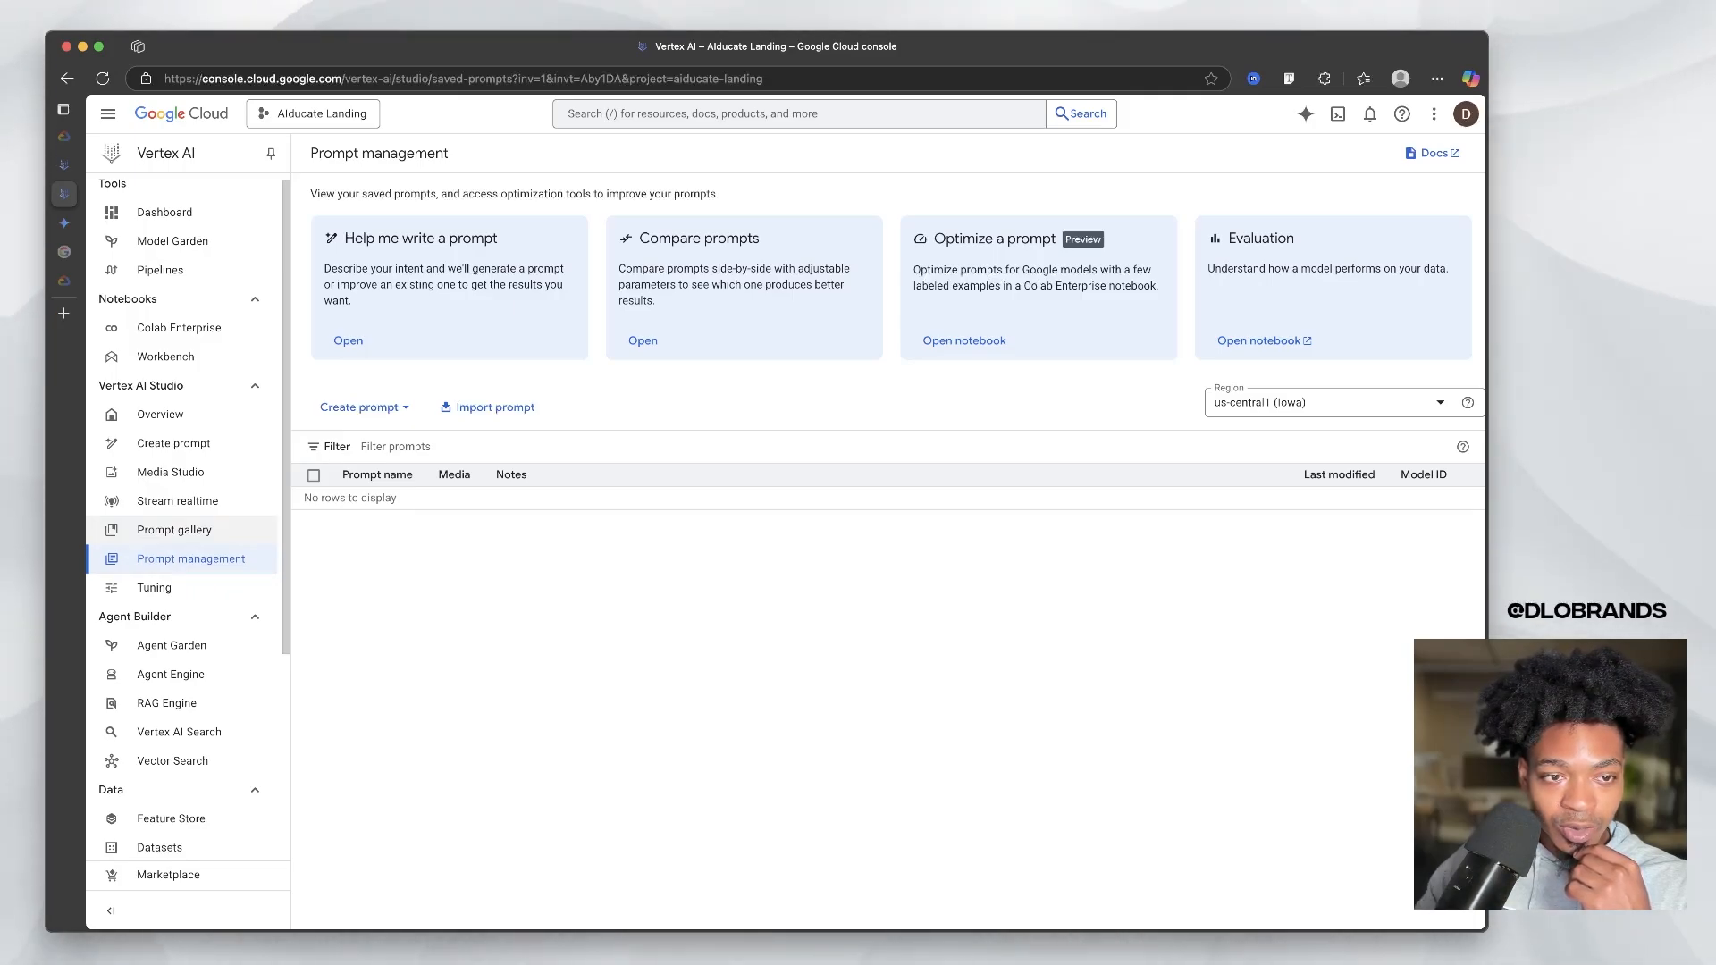
pyautogui.click(177, 500)
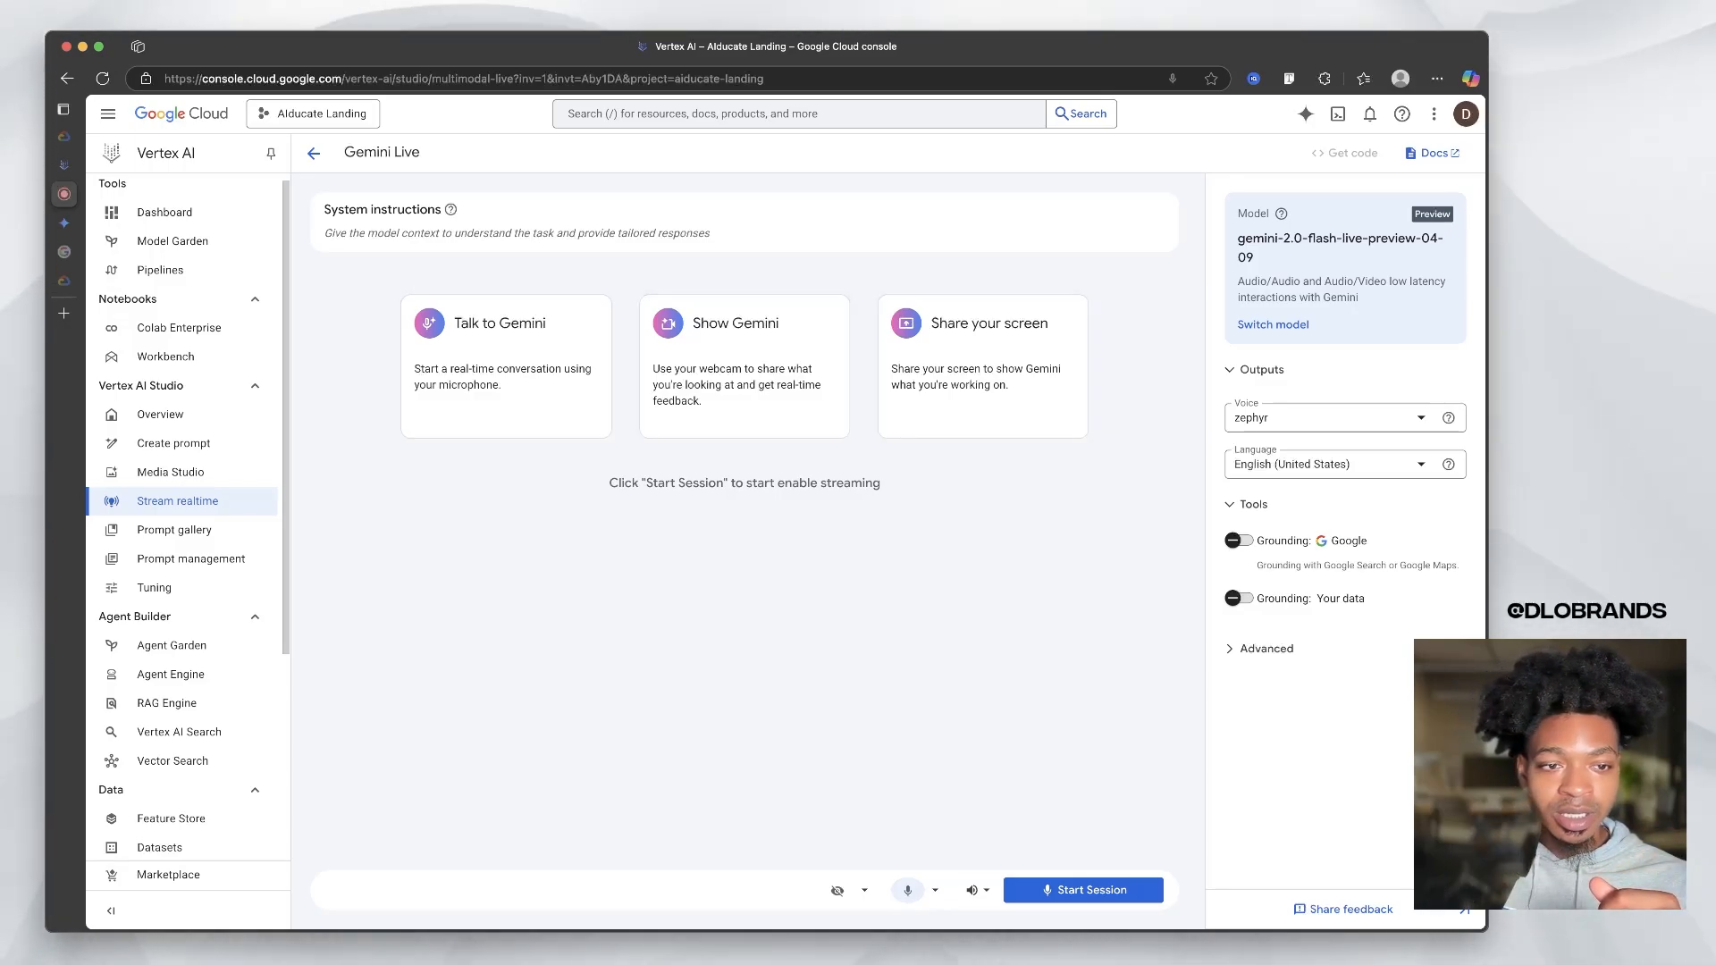
pyautogui.click(154, 587)
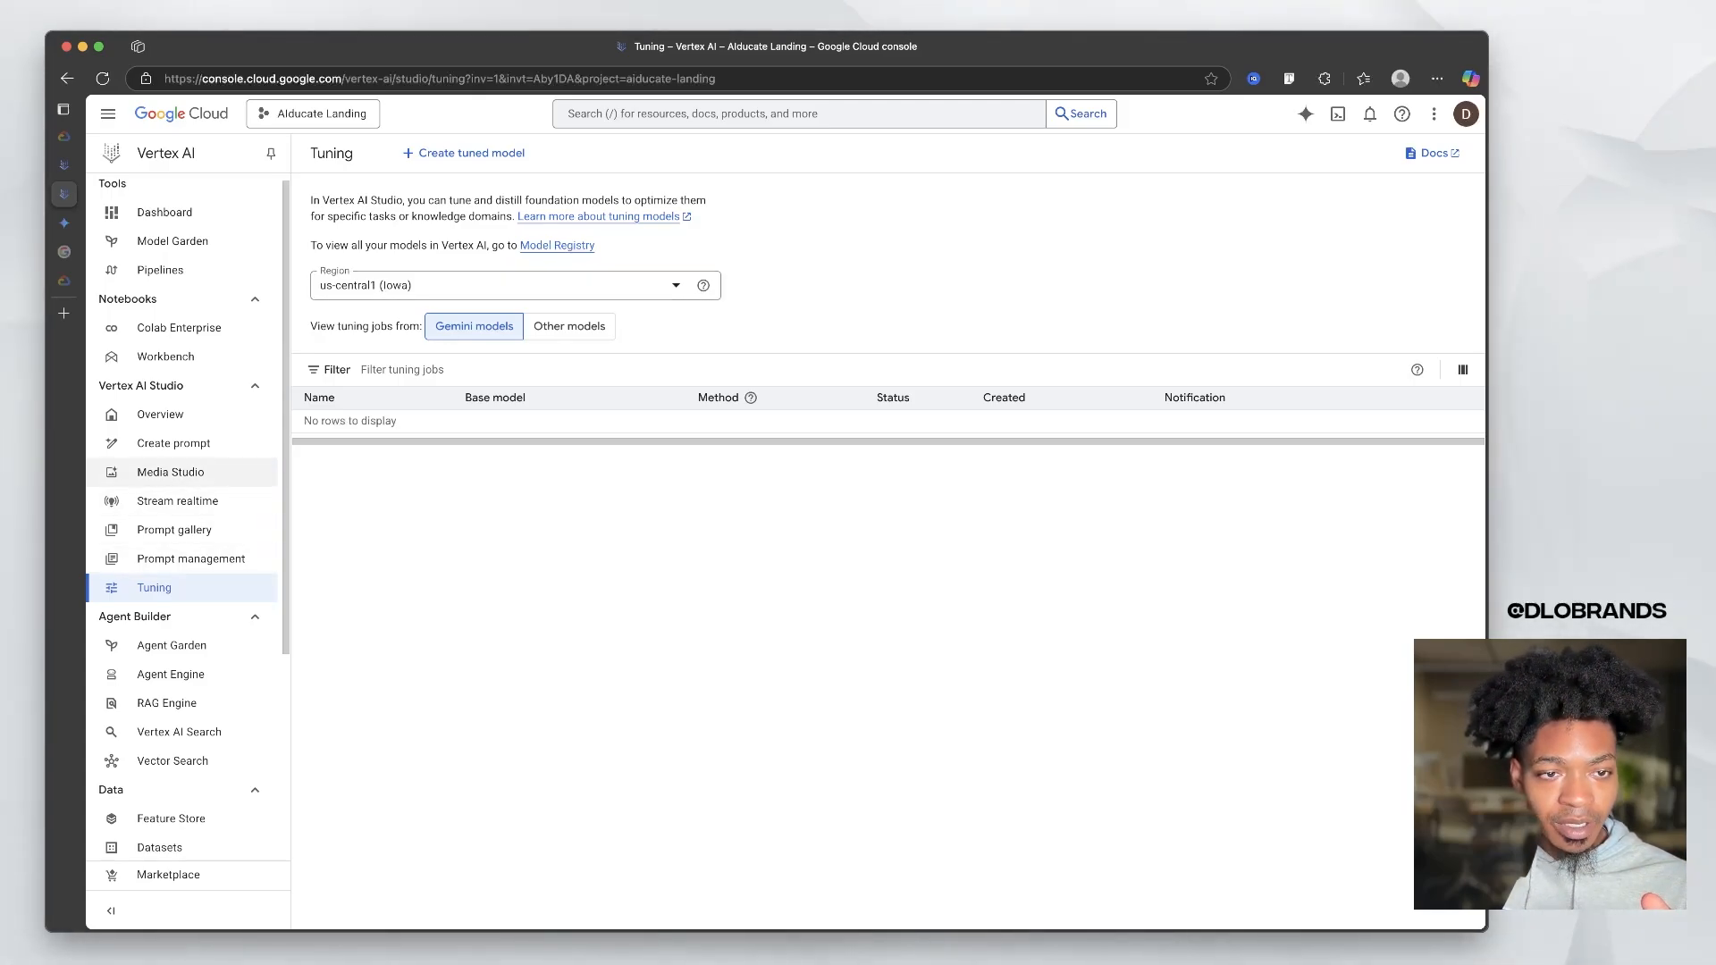
# Step: Open the Create prompt page and look through the third-party models offered, leaving the model selection as it is
pyautogui.click(174, 444)
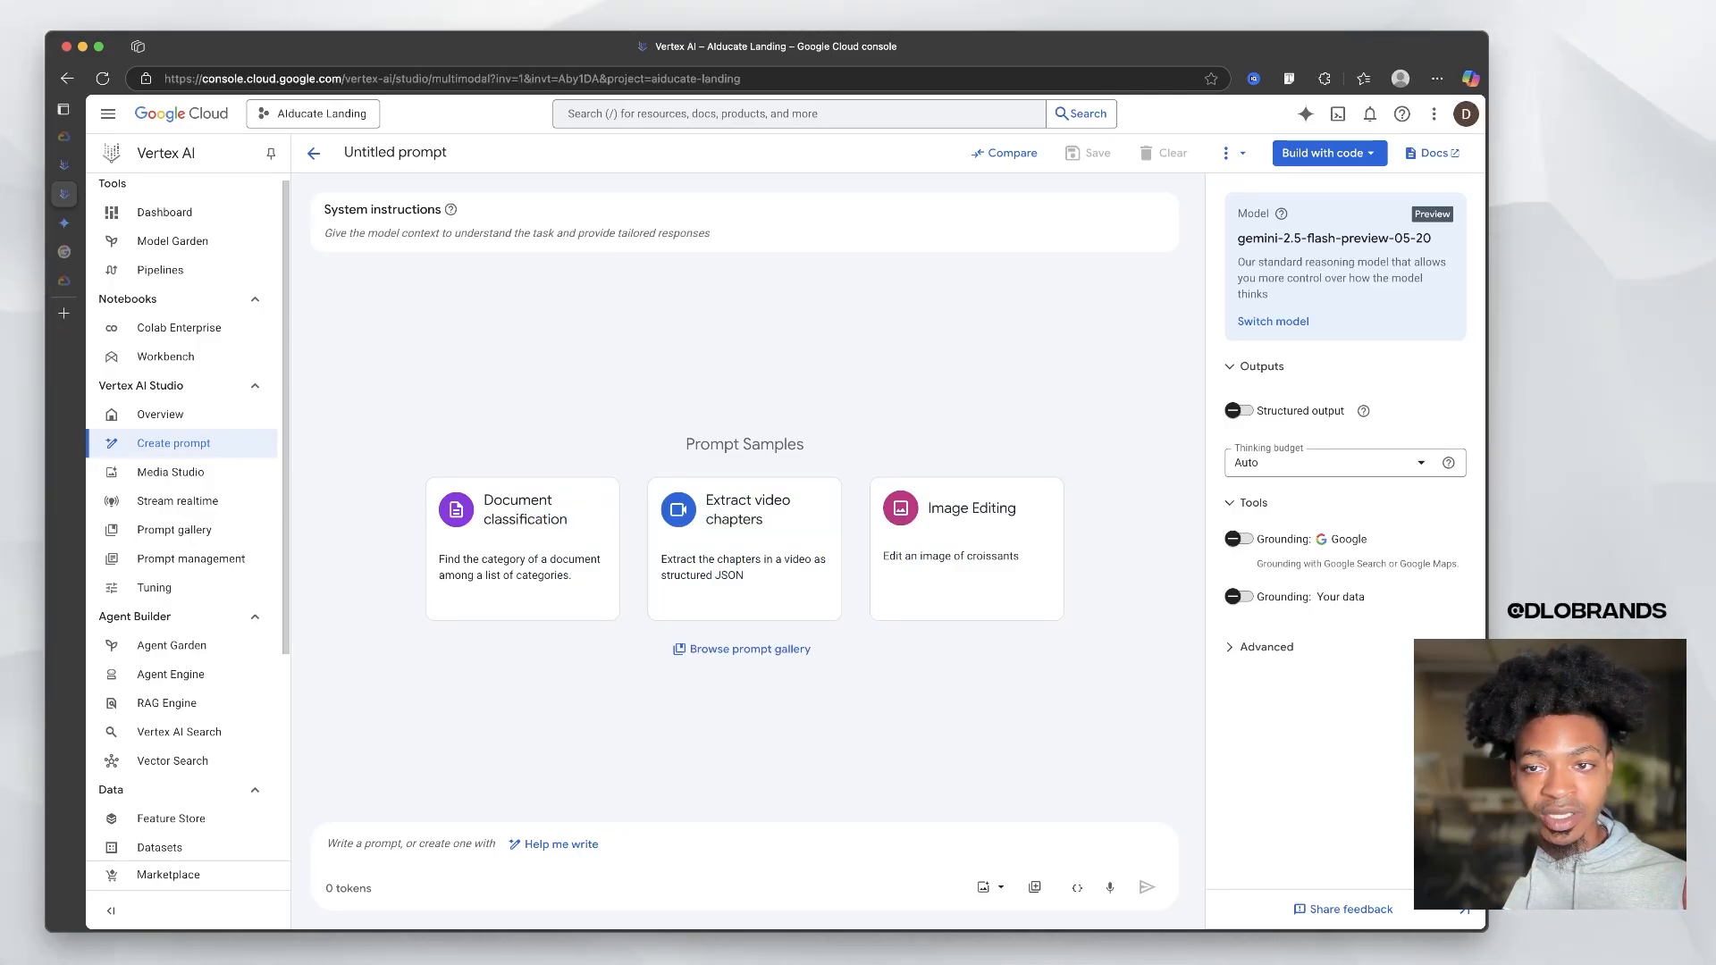
pyautogui.moveTo(1344, 268)
pyautogui.click(1272, 320)
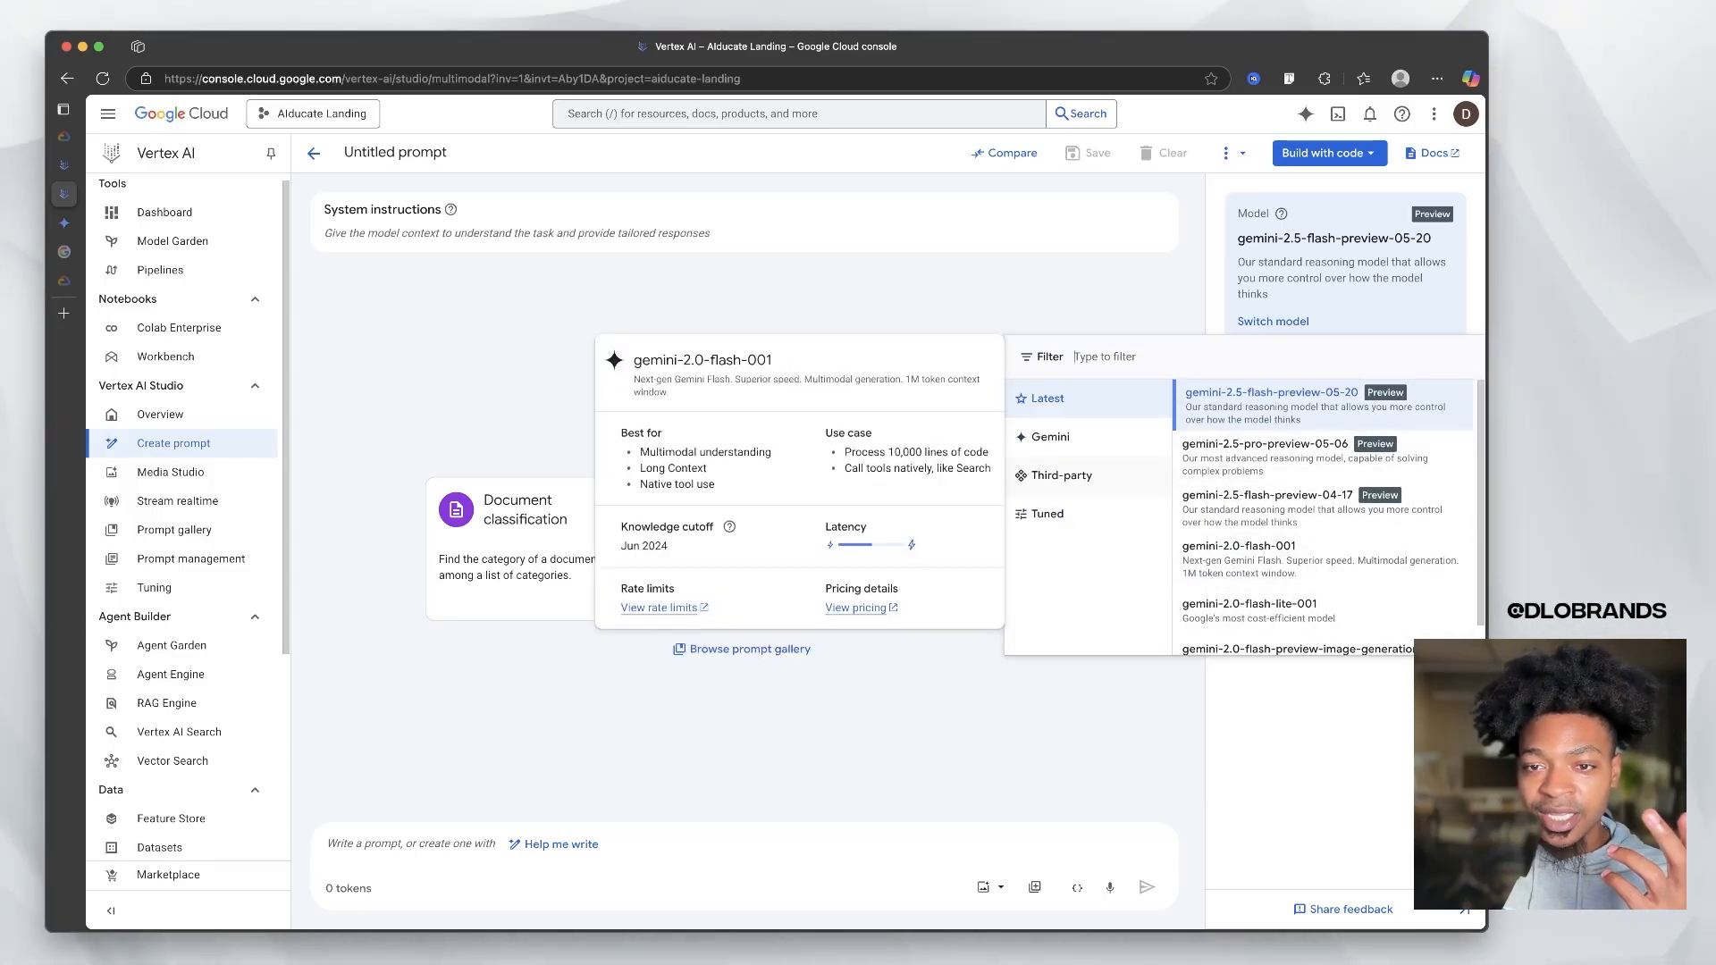
pyautogui.click(1062, 476)
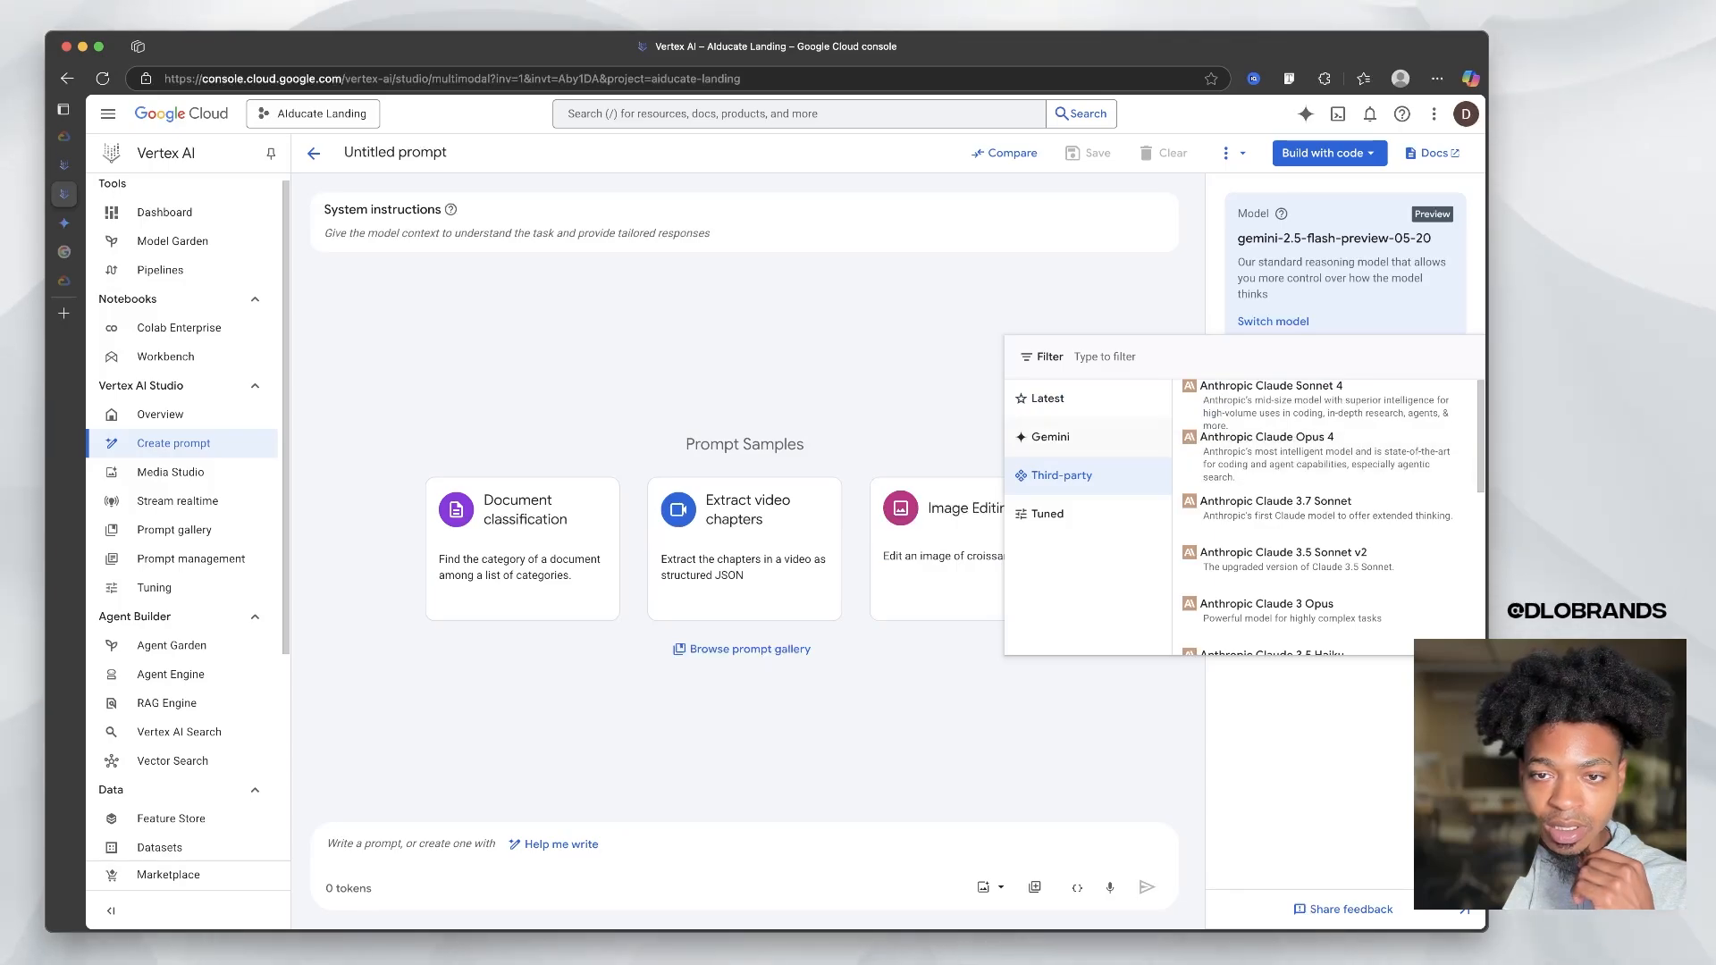
pyautogui.click(1272, 320)
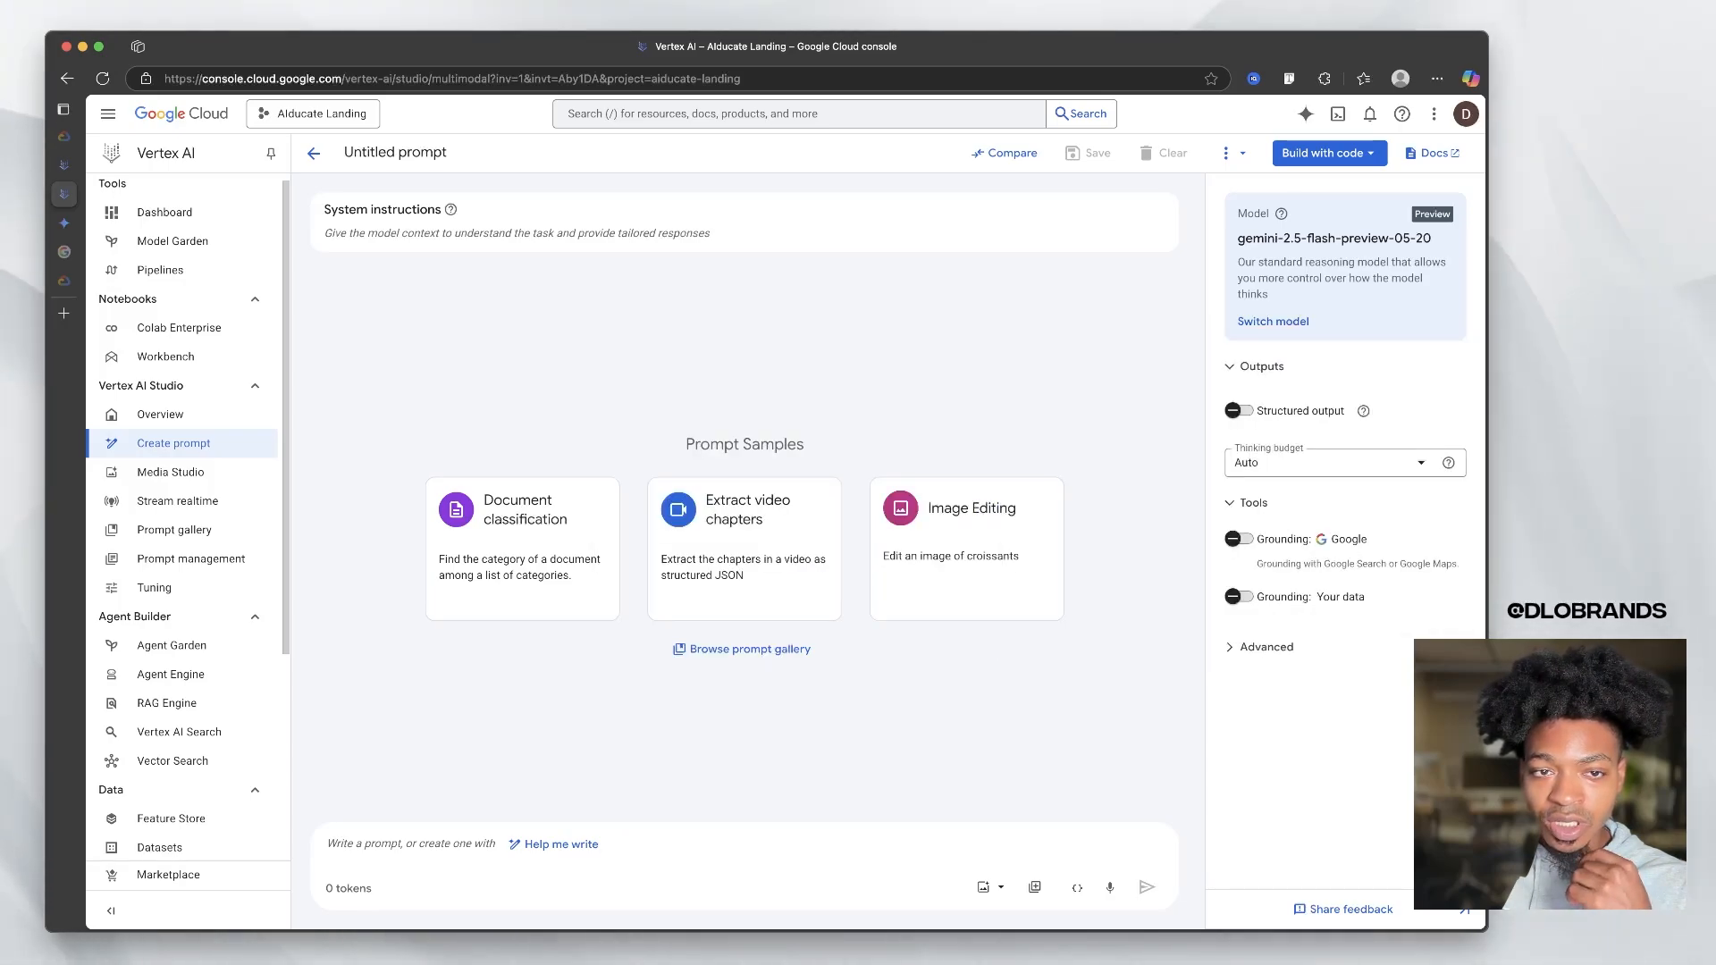
# Step: Return to the Media Studio tab and compare the generated image with its prompt text
pyautogui.click(76, 164)
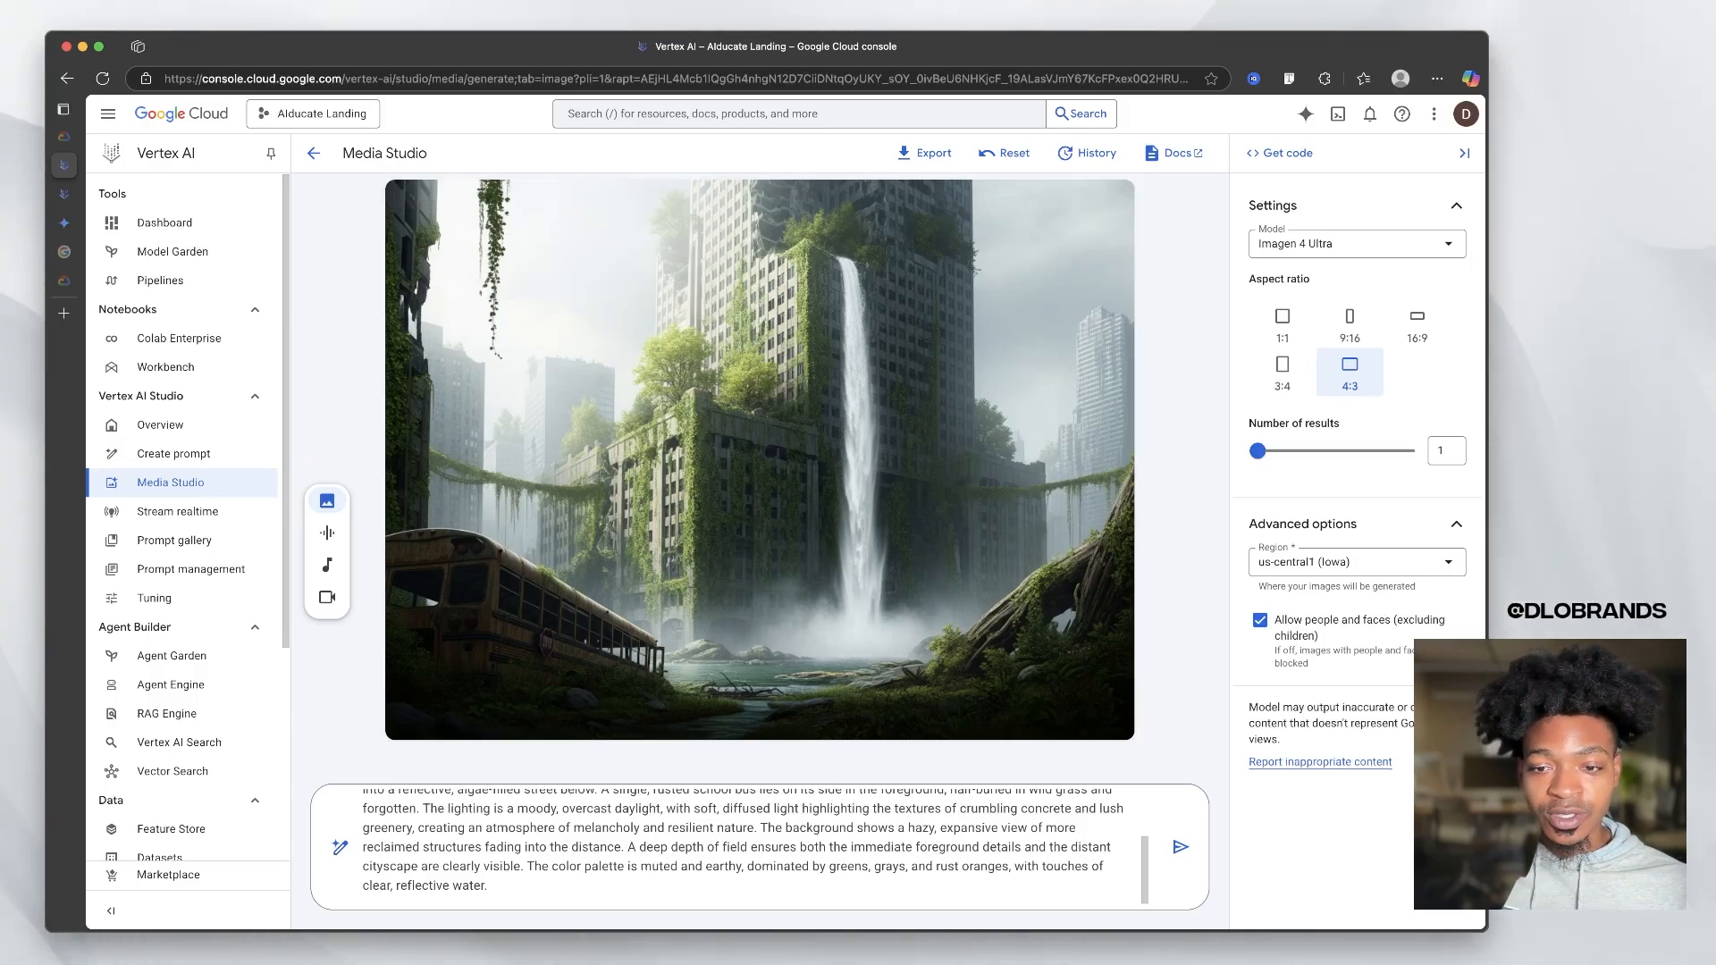
pyautogui.scroll(3, 742, 846)
pyautogui.scroll(-1, 741, 847)
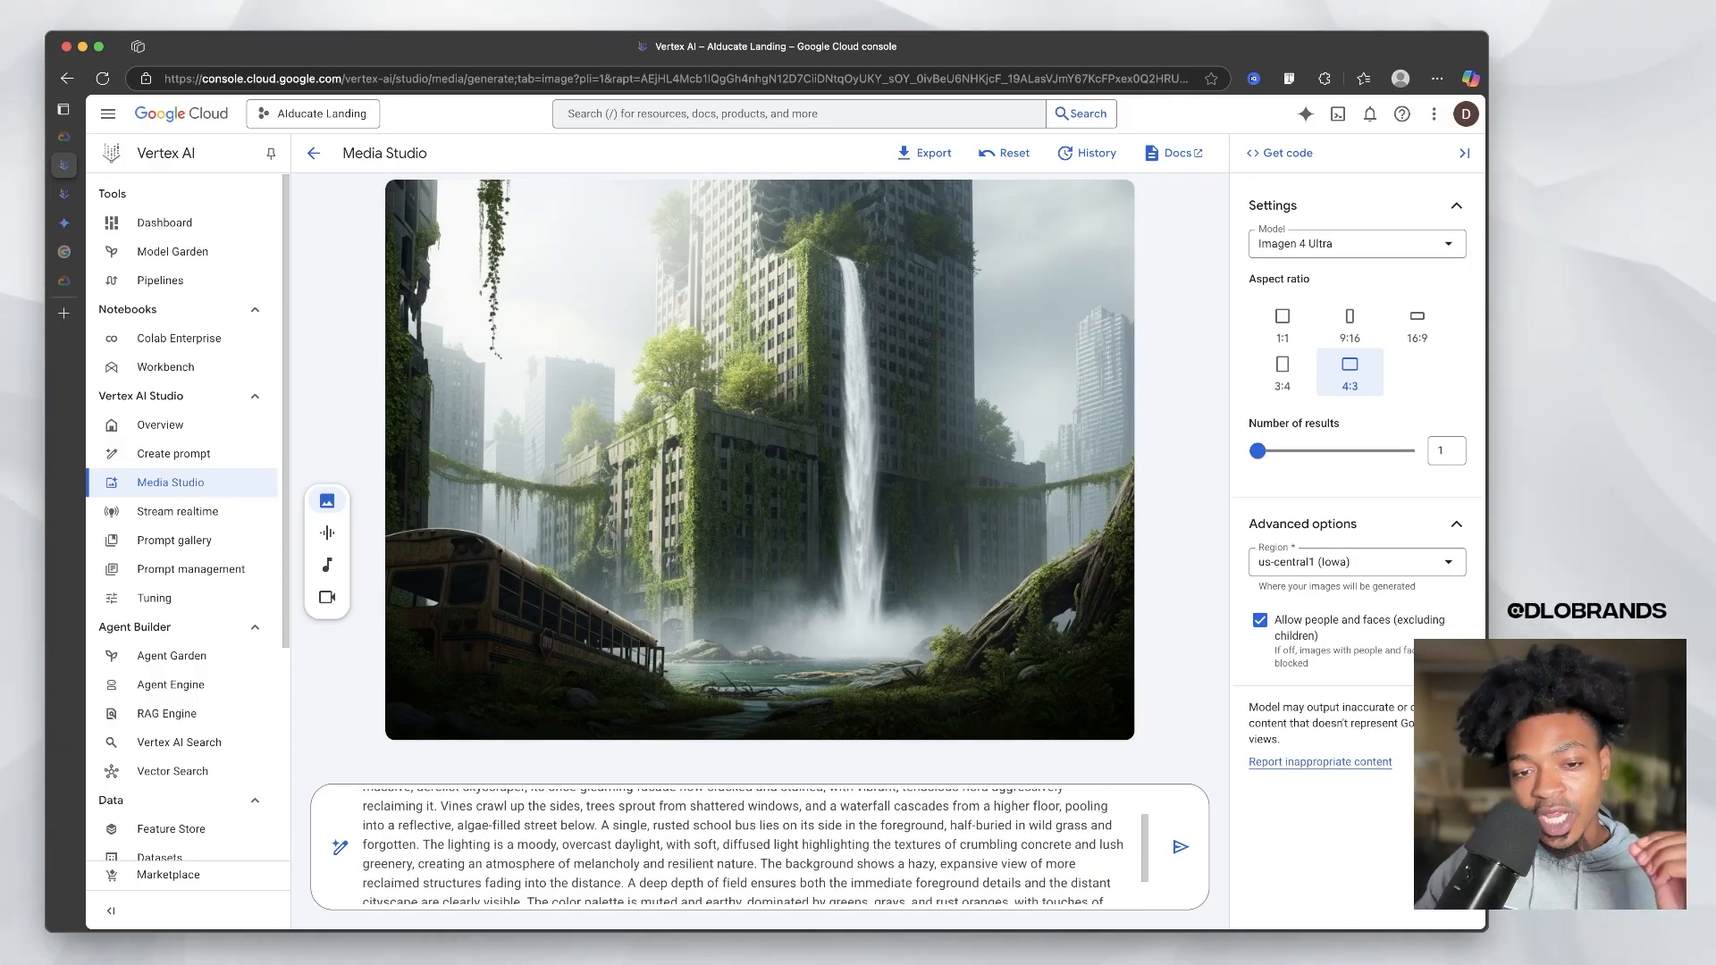
pyautogui.scroll(-2, 742, 847)
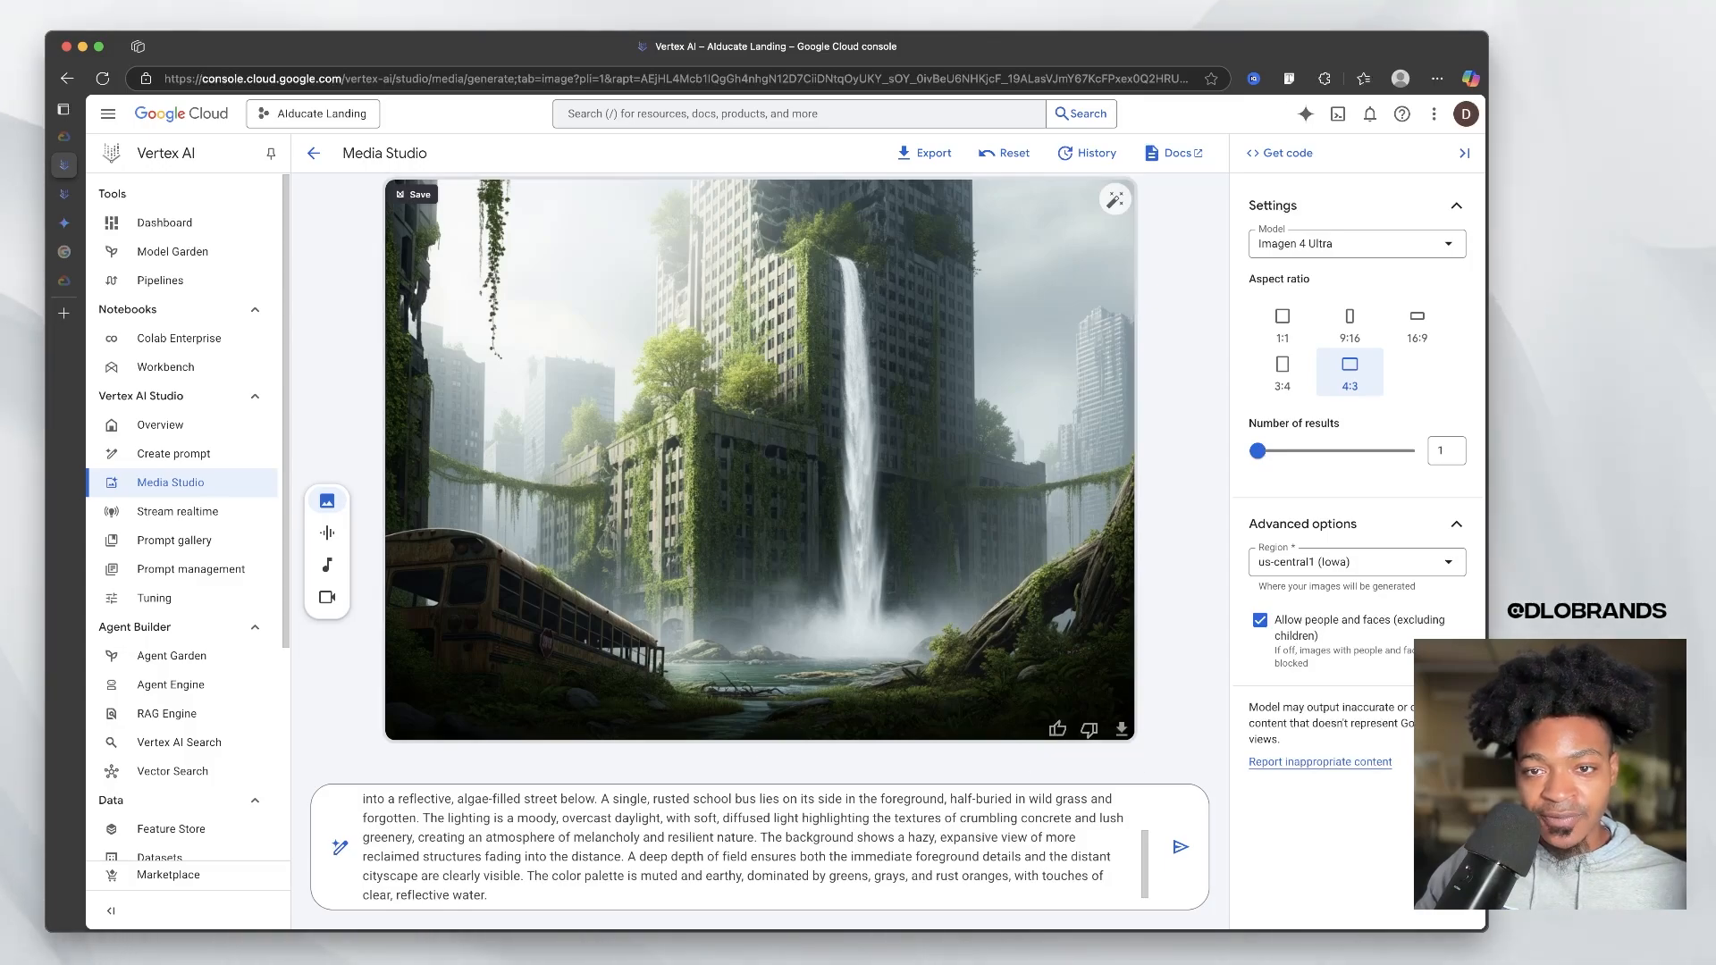
# Step: Open the export options for the generated ruined-city image and enable upscaling
pyautogui.click(1121, 729)
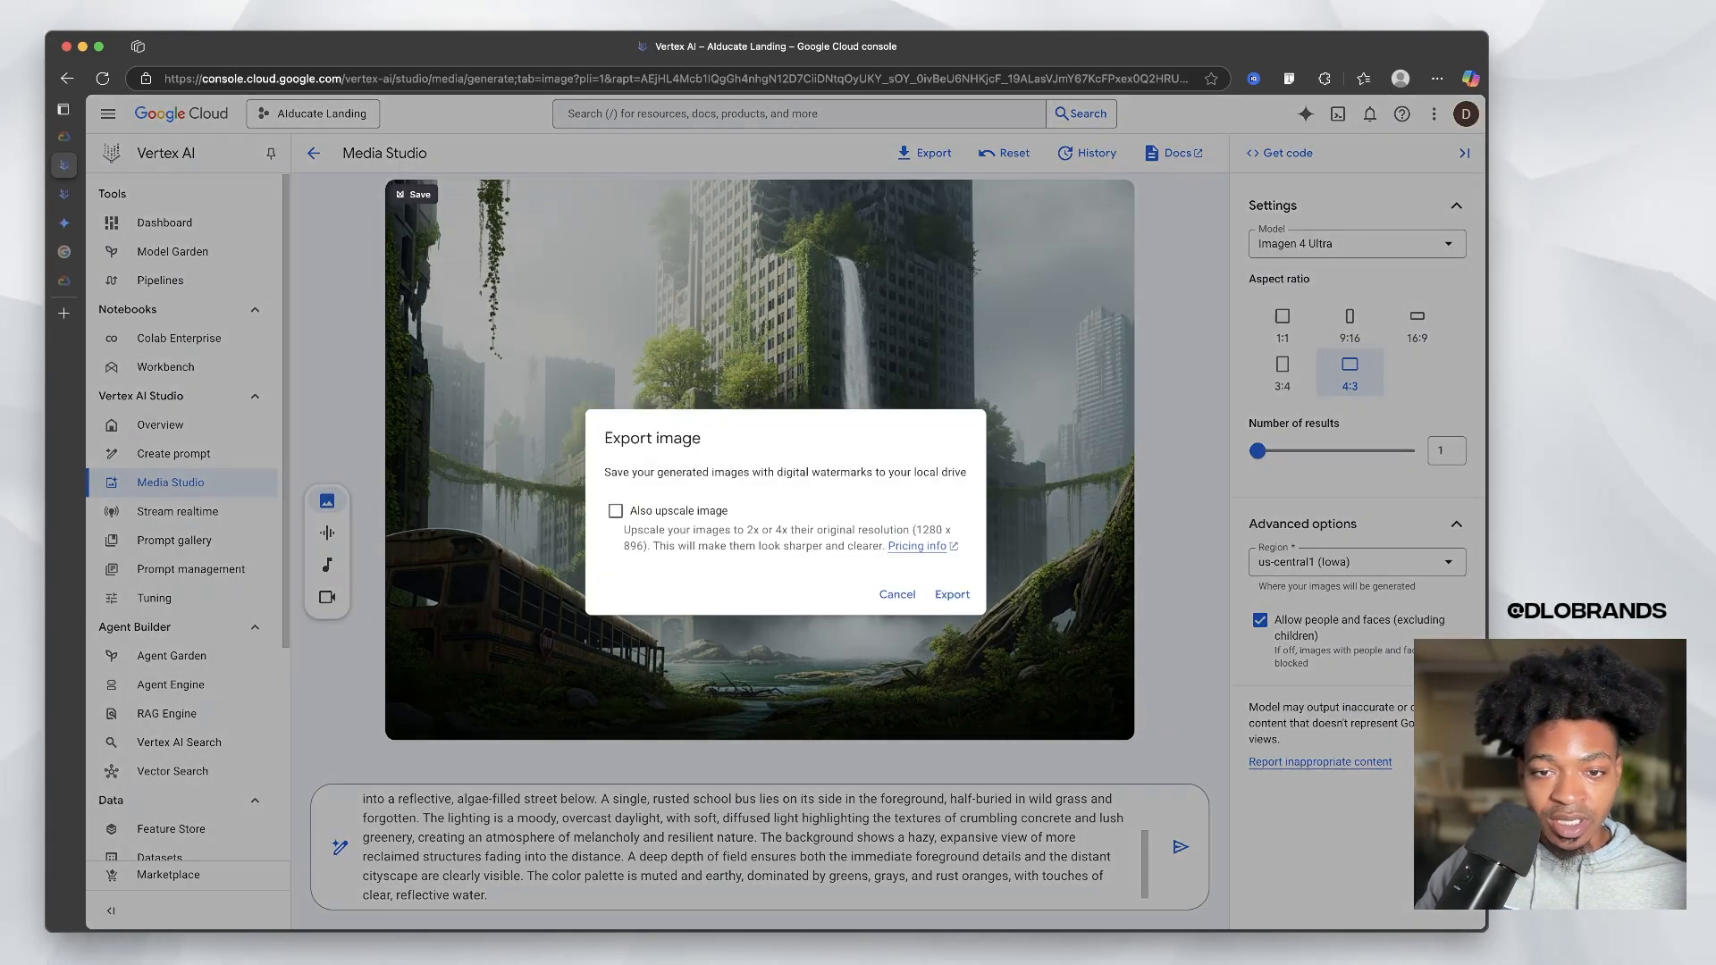
pyautogui.click(614, 511)
pyautogui.click(615, 510)
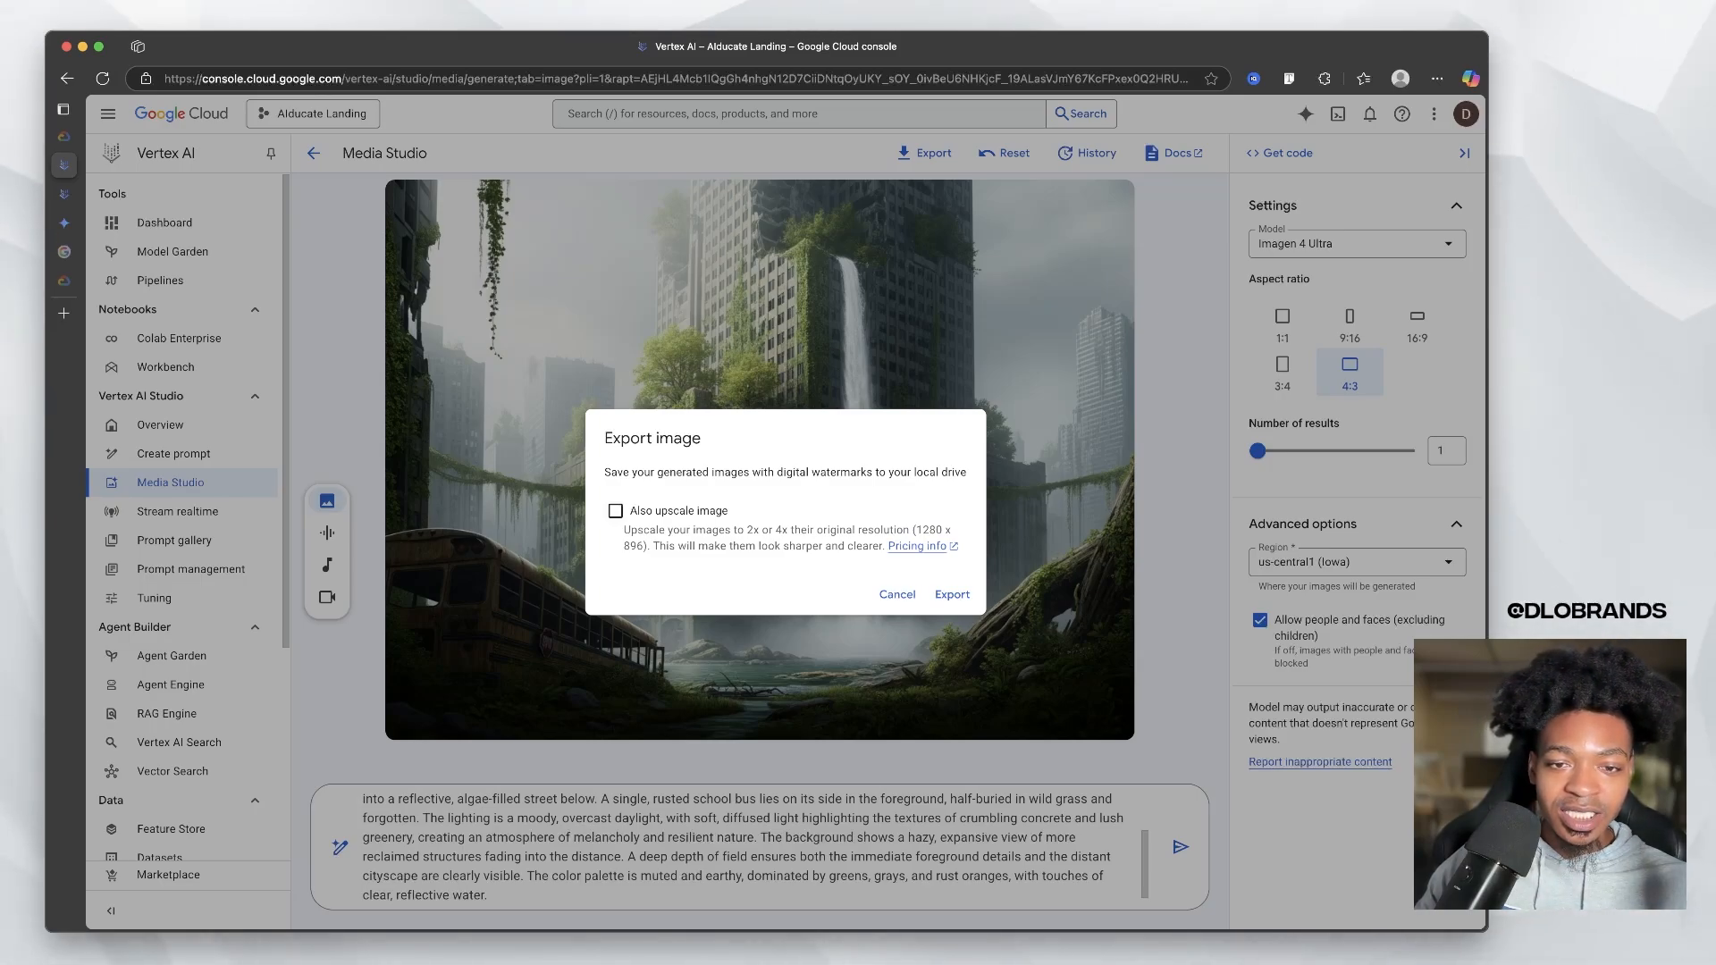
pyautogui.click(615, 510)
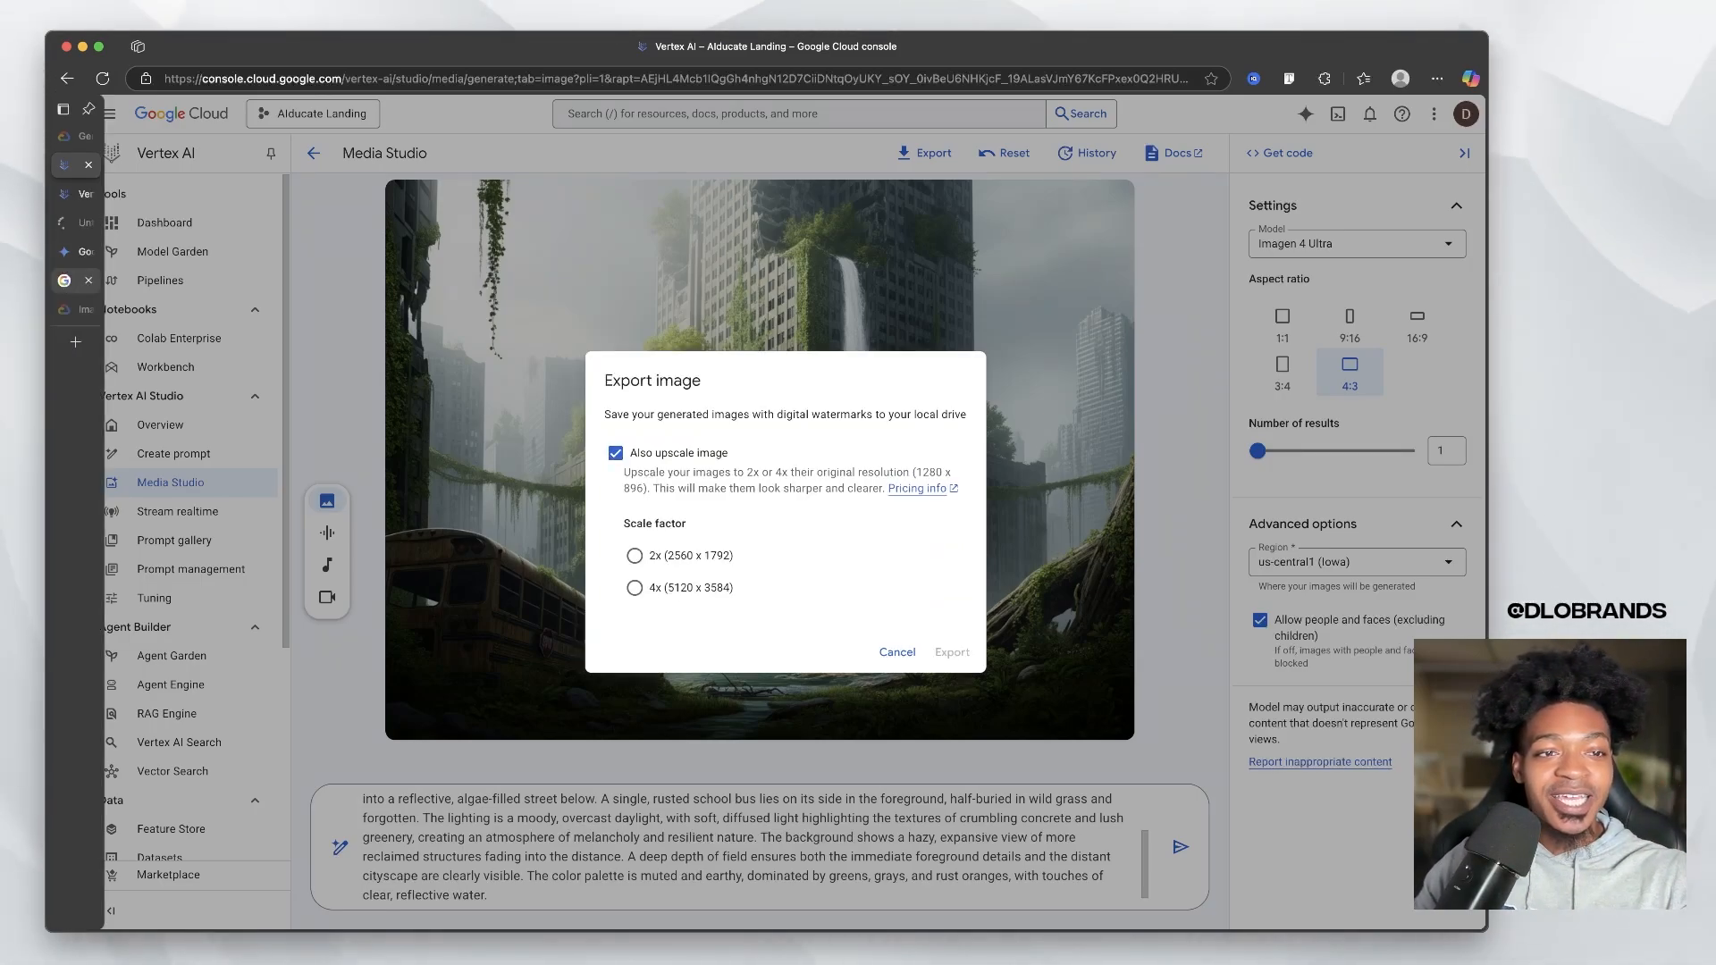
# Step: Open the upscaling pricing information and look through the Vertex AI pricing page for image generation costs
pyautogui.click(916, 489)
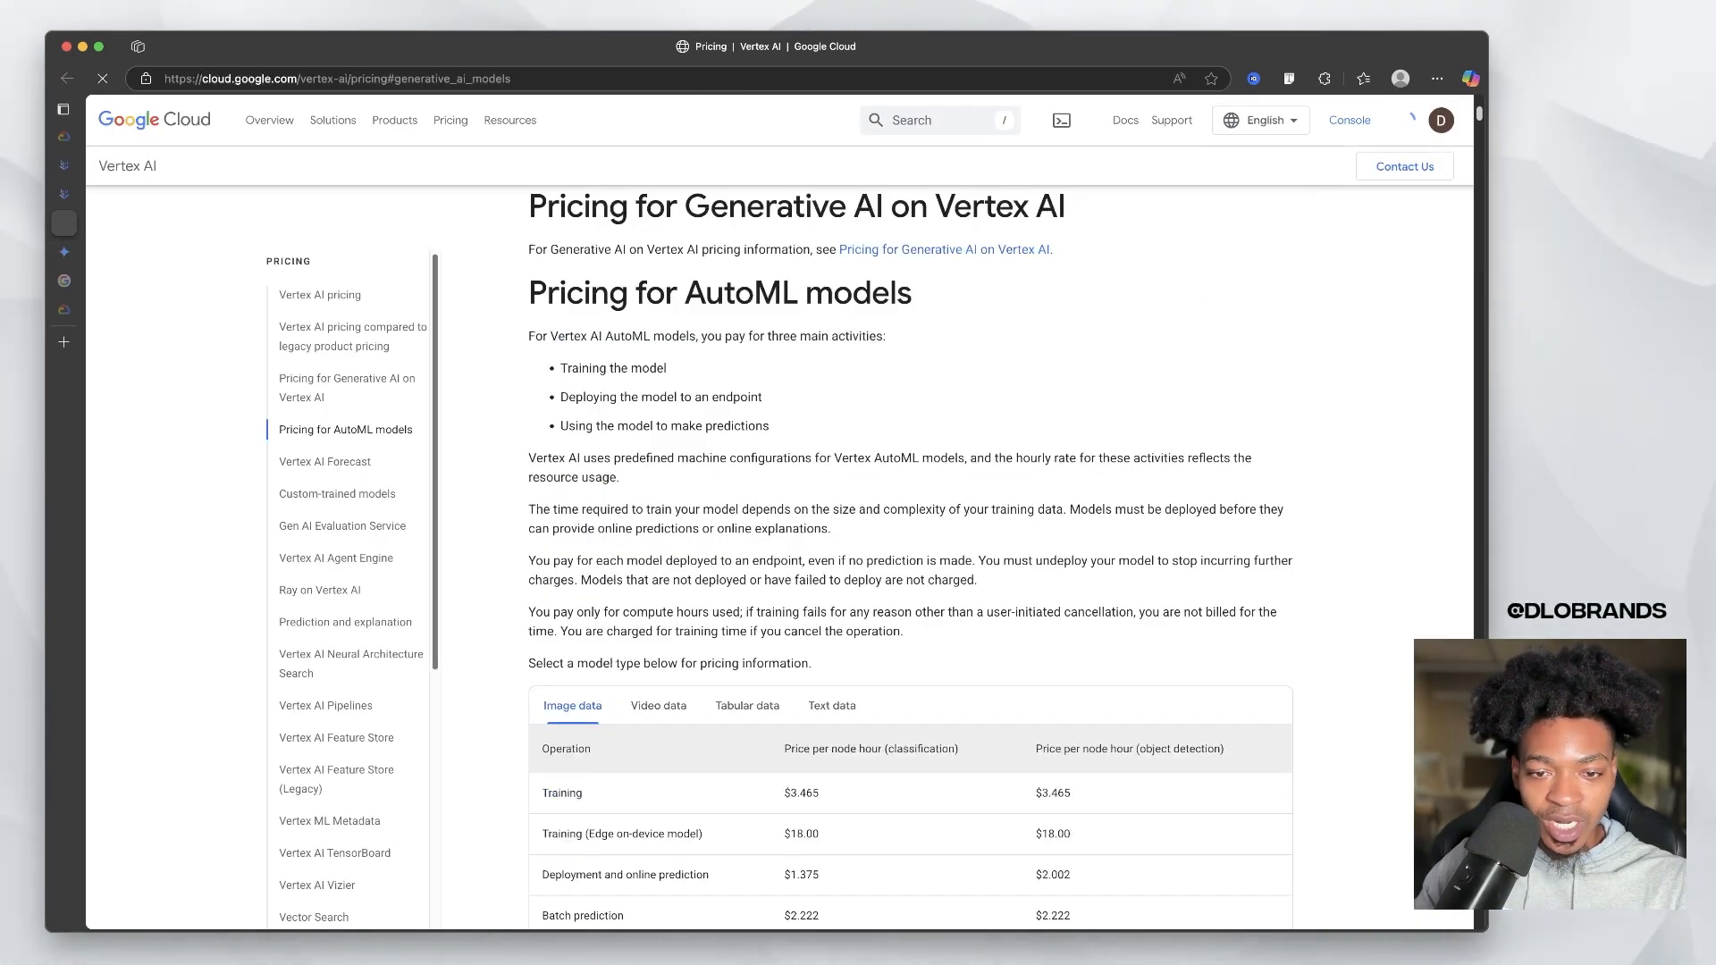
pyautogui.scroll(-20, 909, 554)
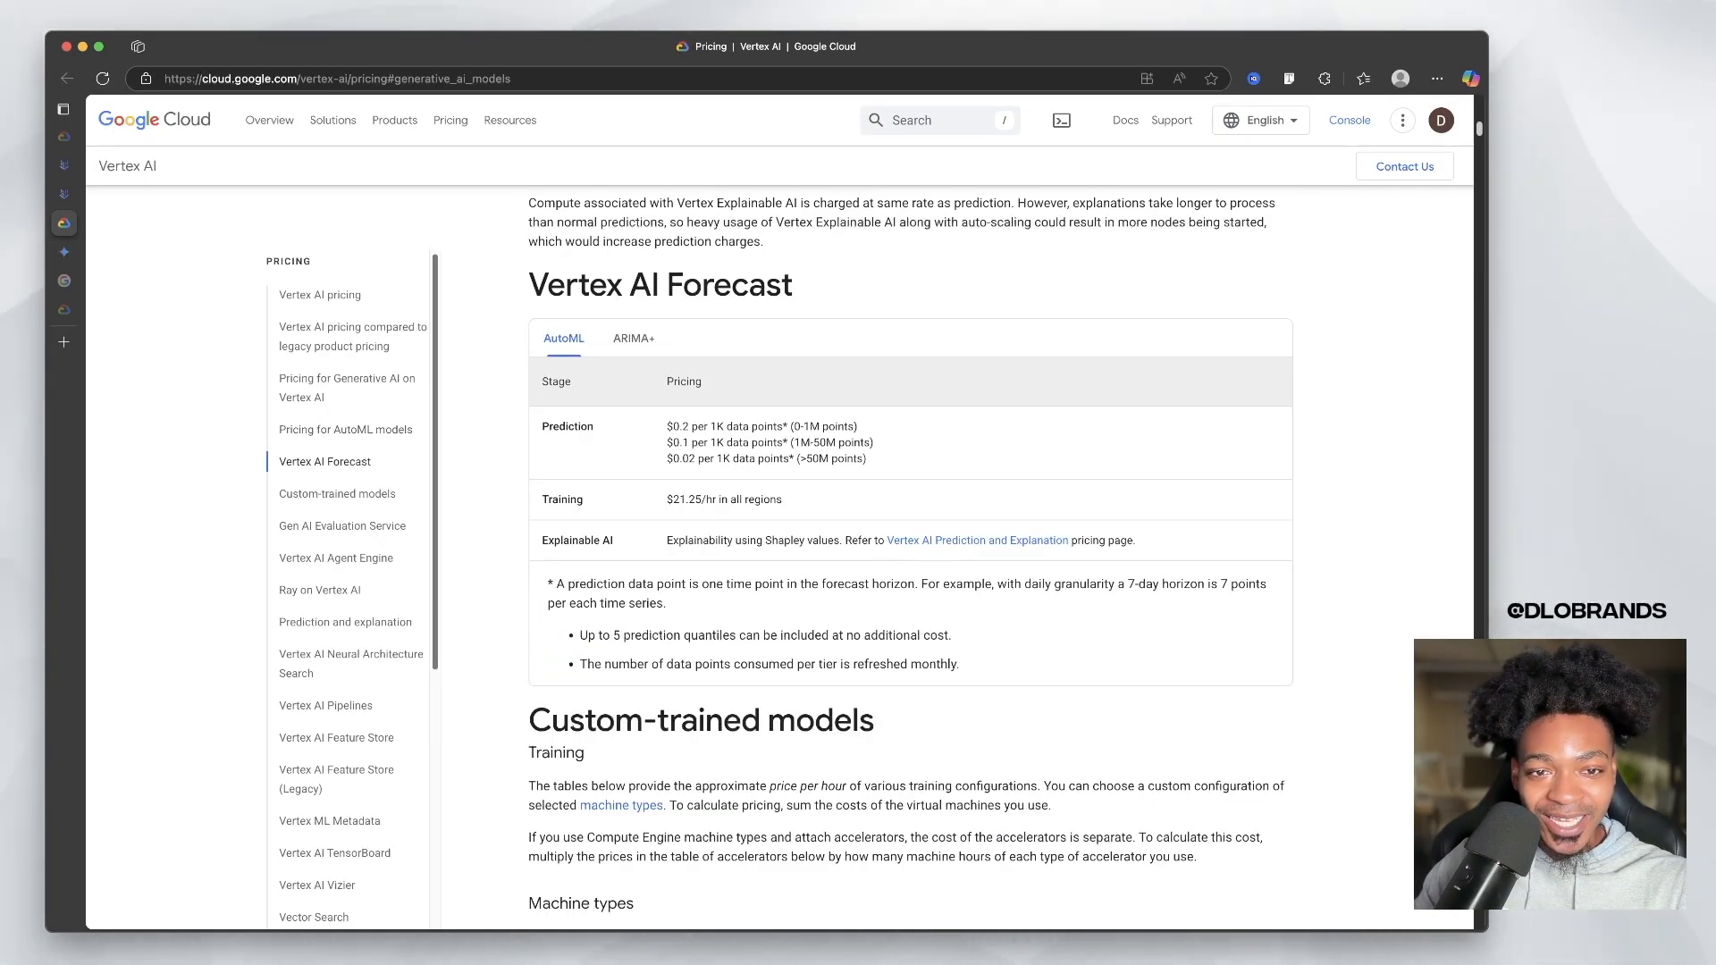
pyautogui.scroll(-20, 910, 554)
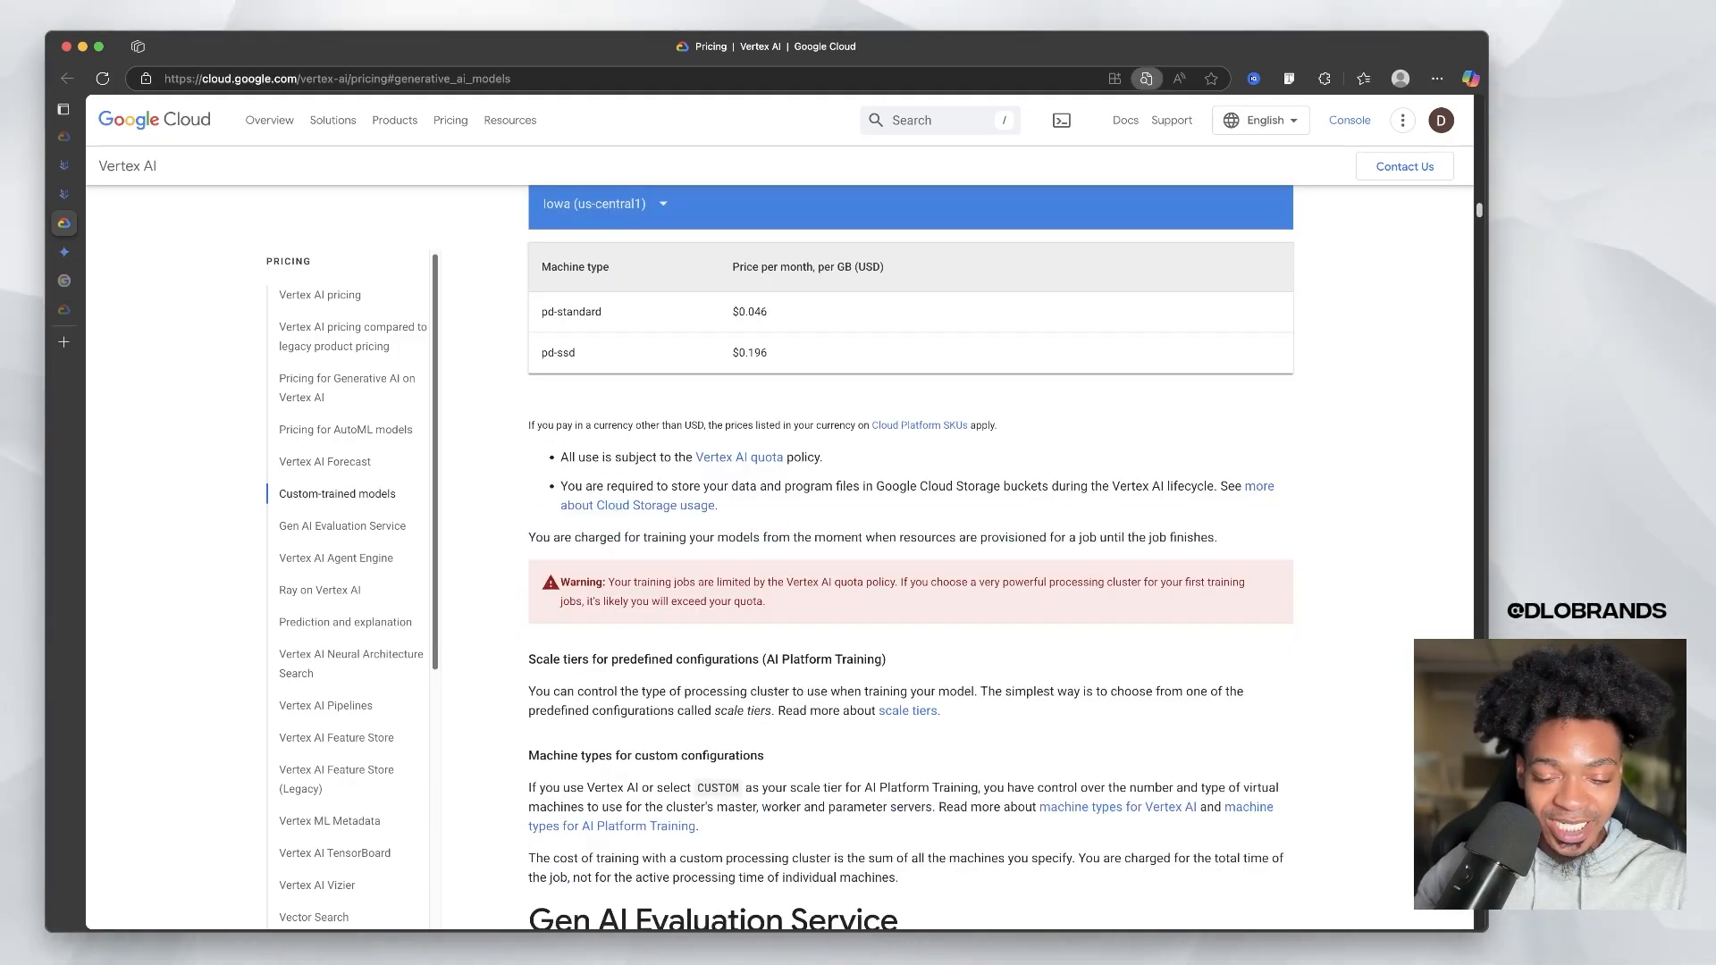
pyautogui.scroll(20, 910, 554)
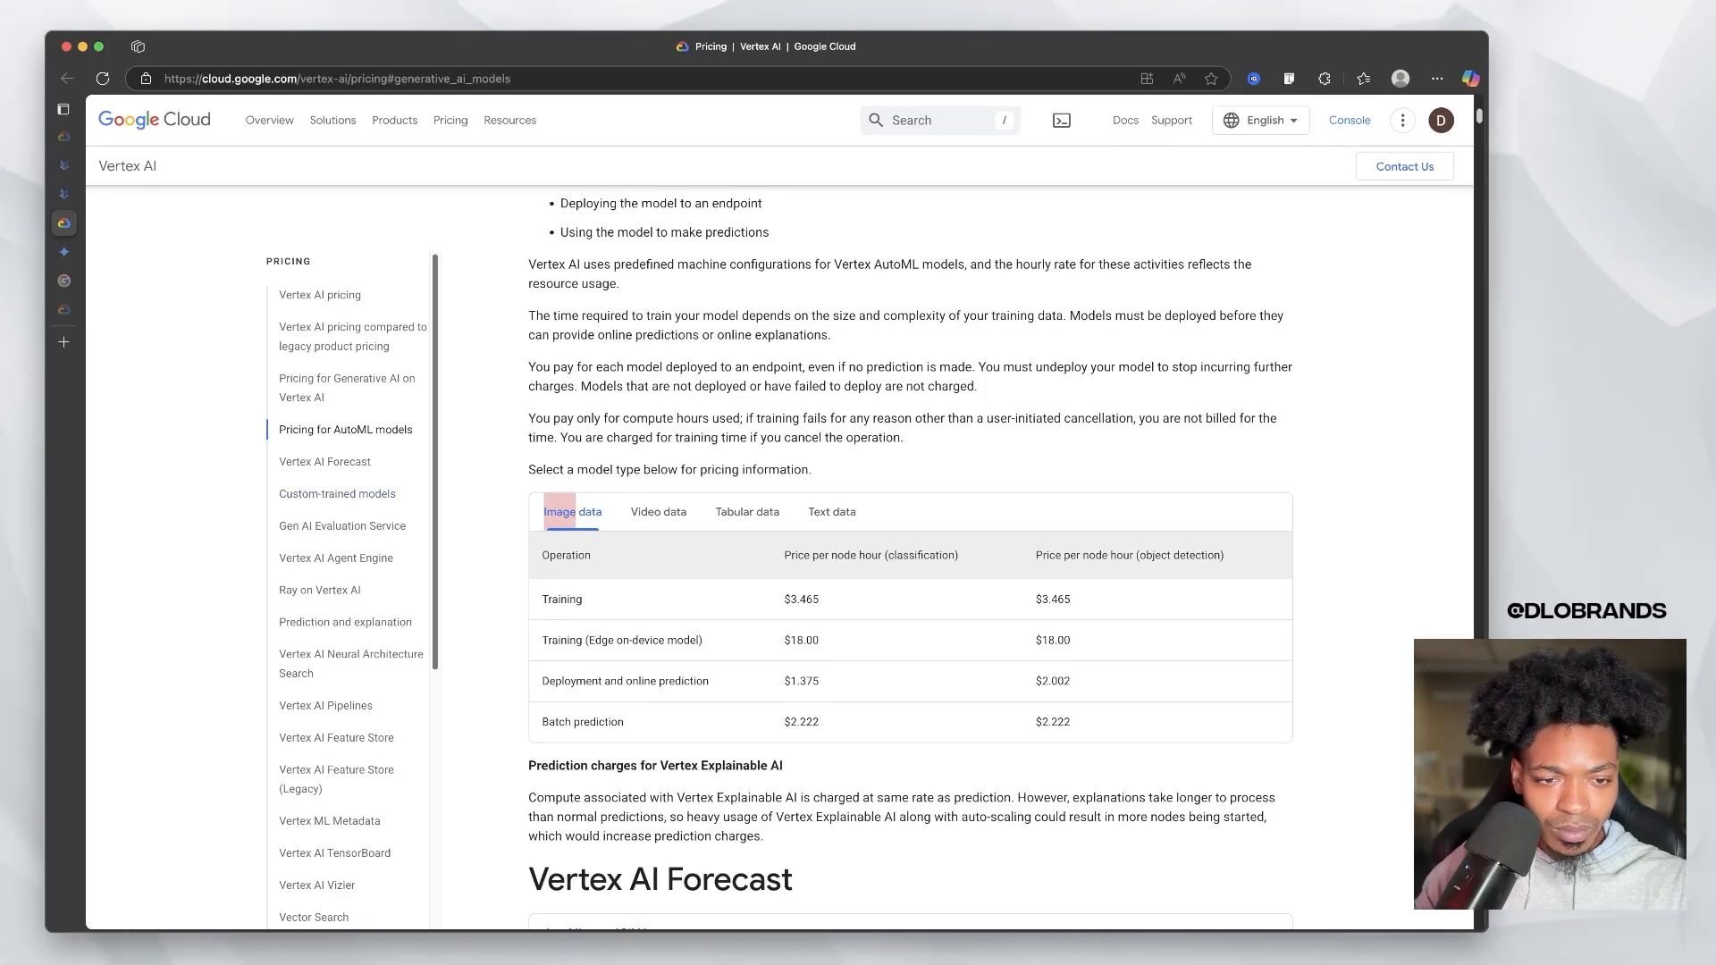
pyautogui.scroll(-5, 348, 439)
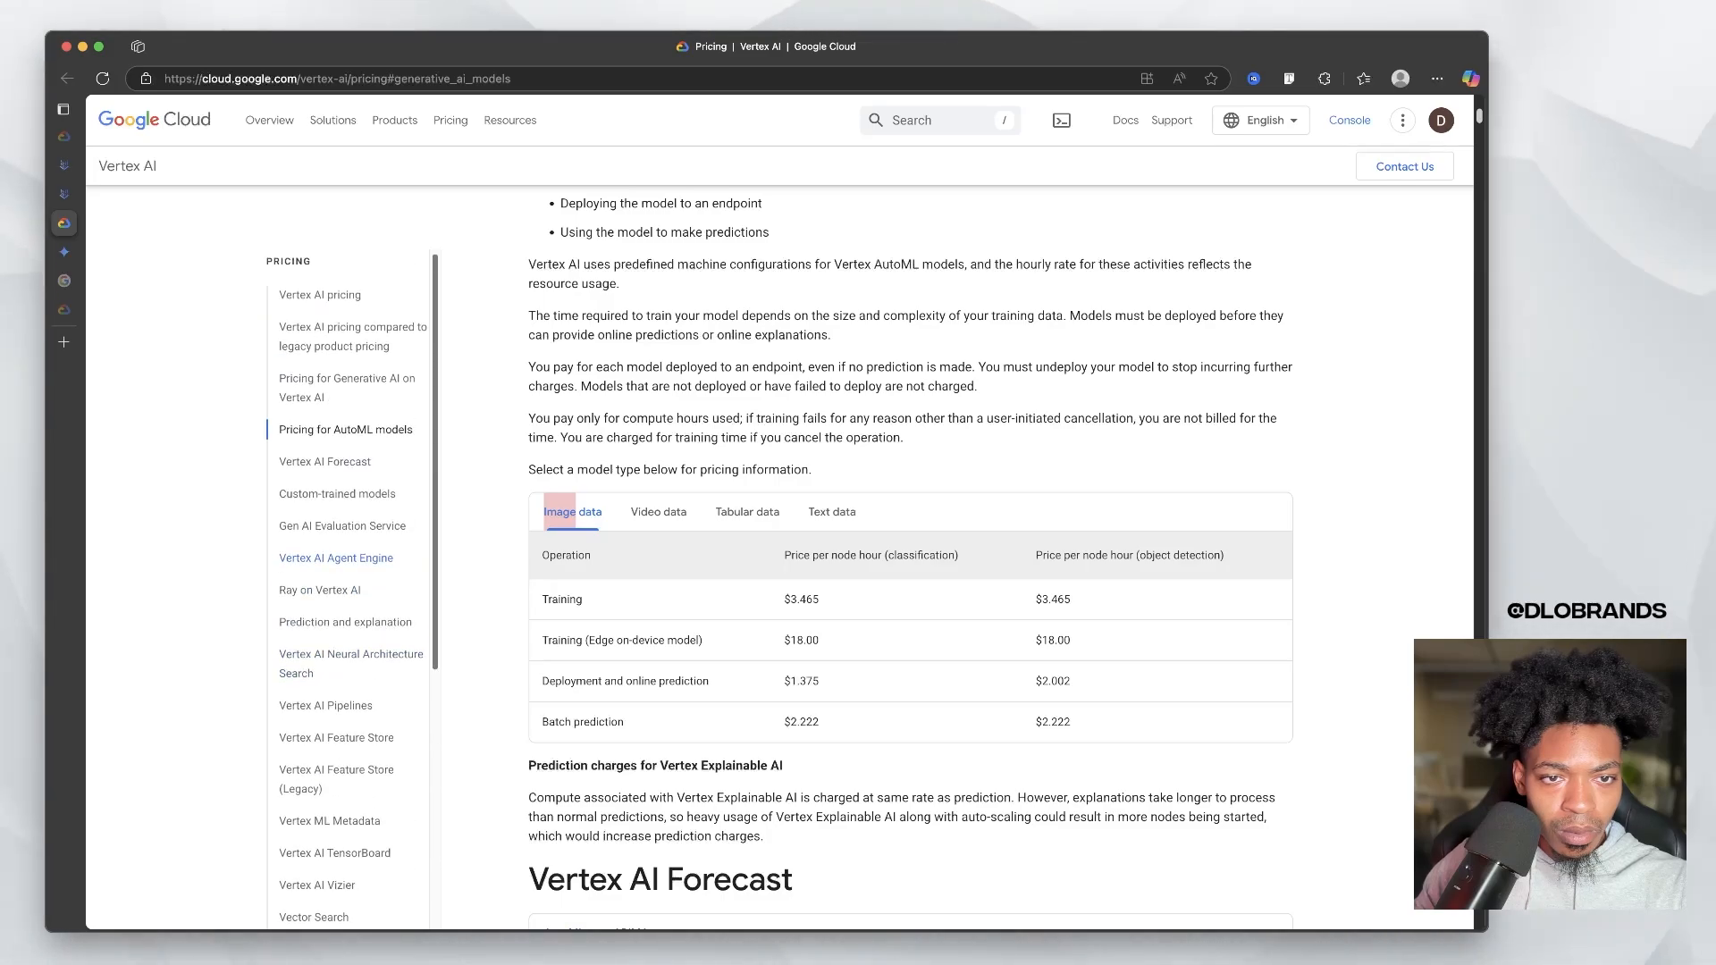
pyautogui.scroll(3, 910, 536)
pyautogui.scroll(2, 909, 536)
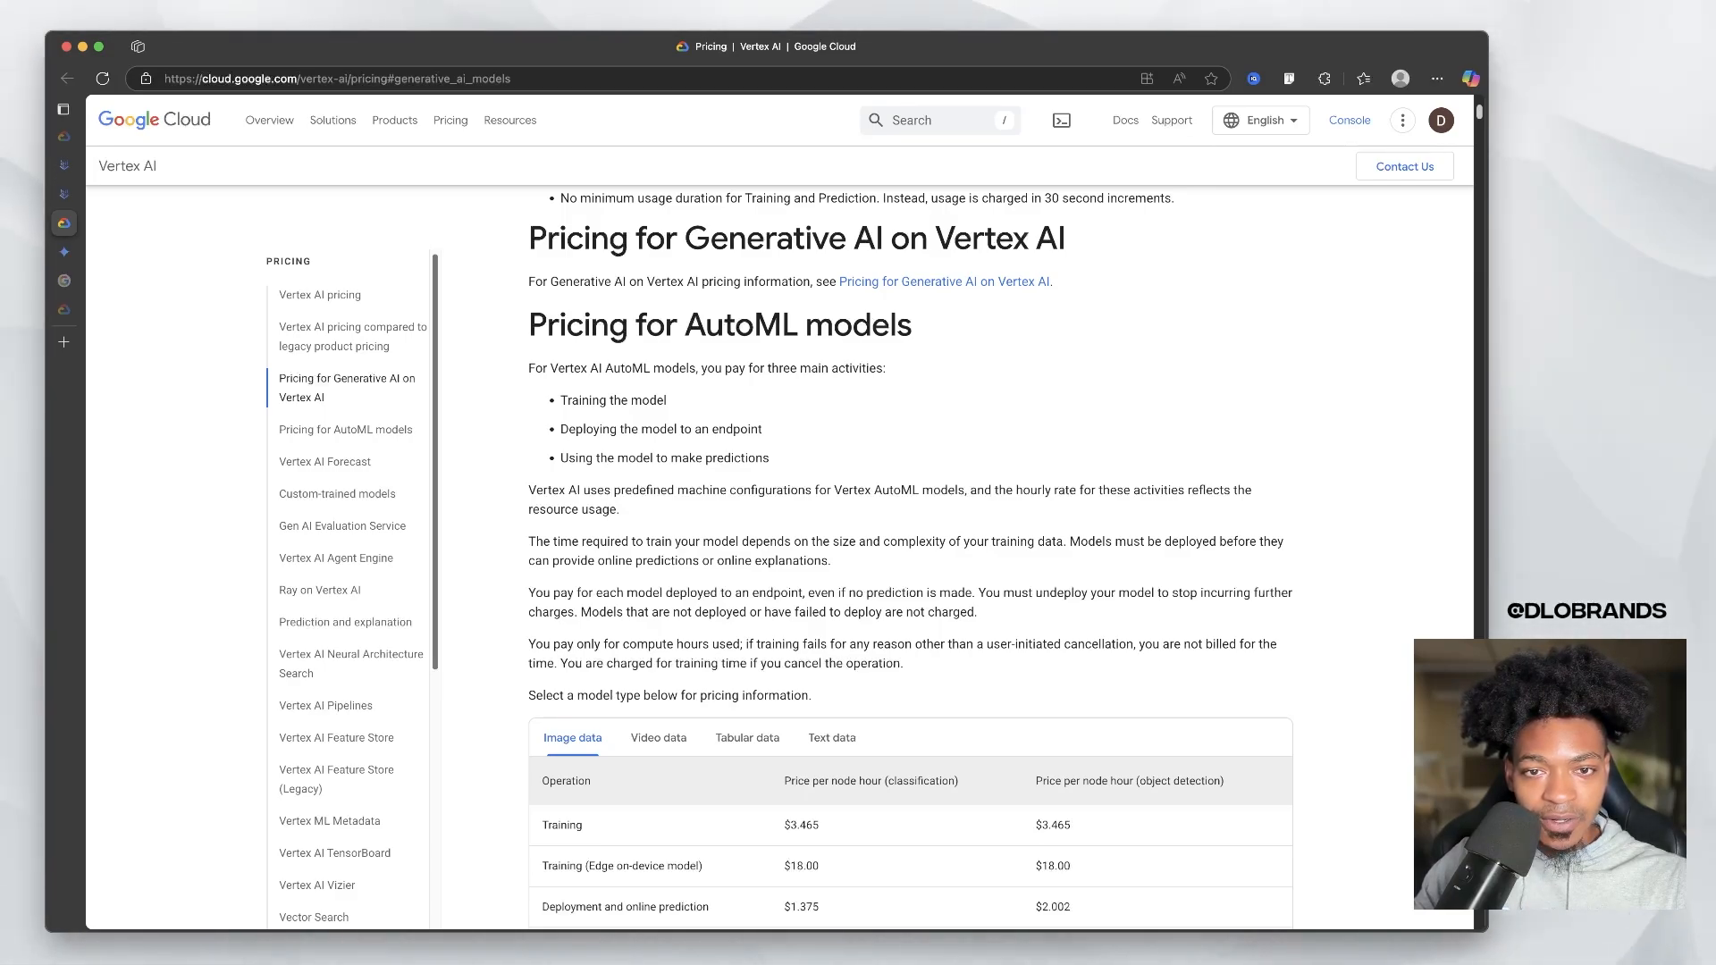
pyautogui.scroll(-1, 910, 554)
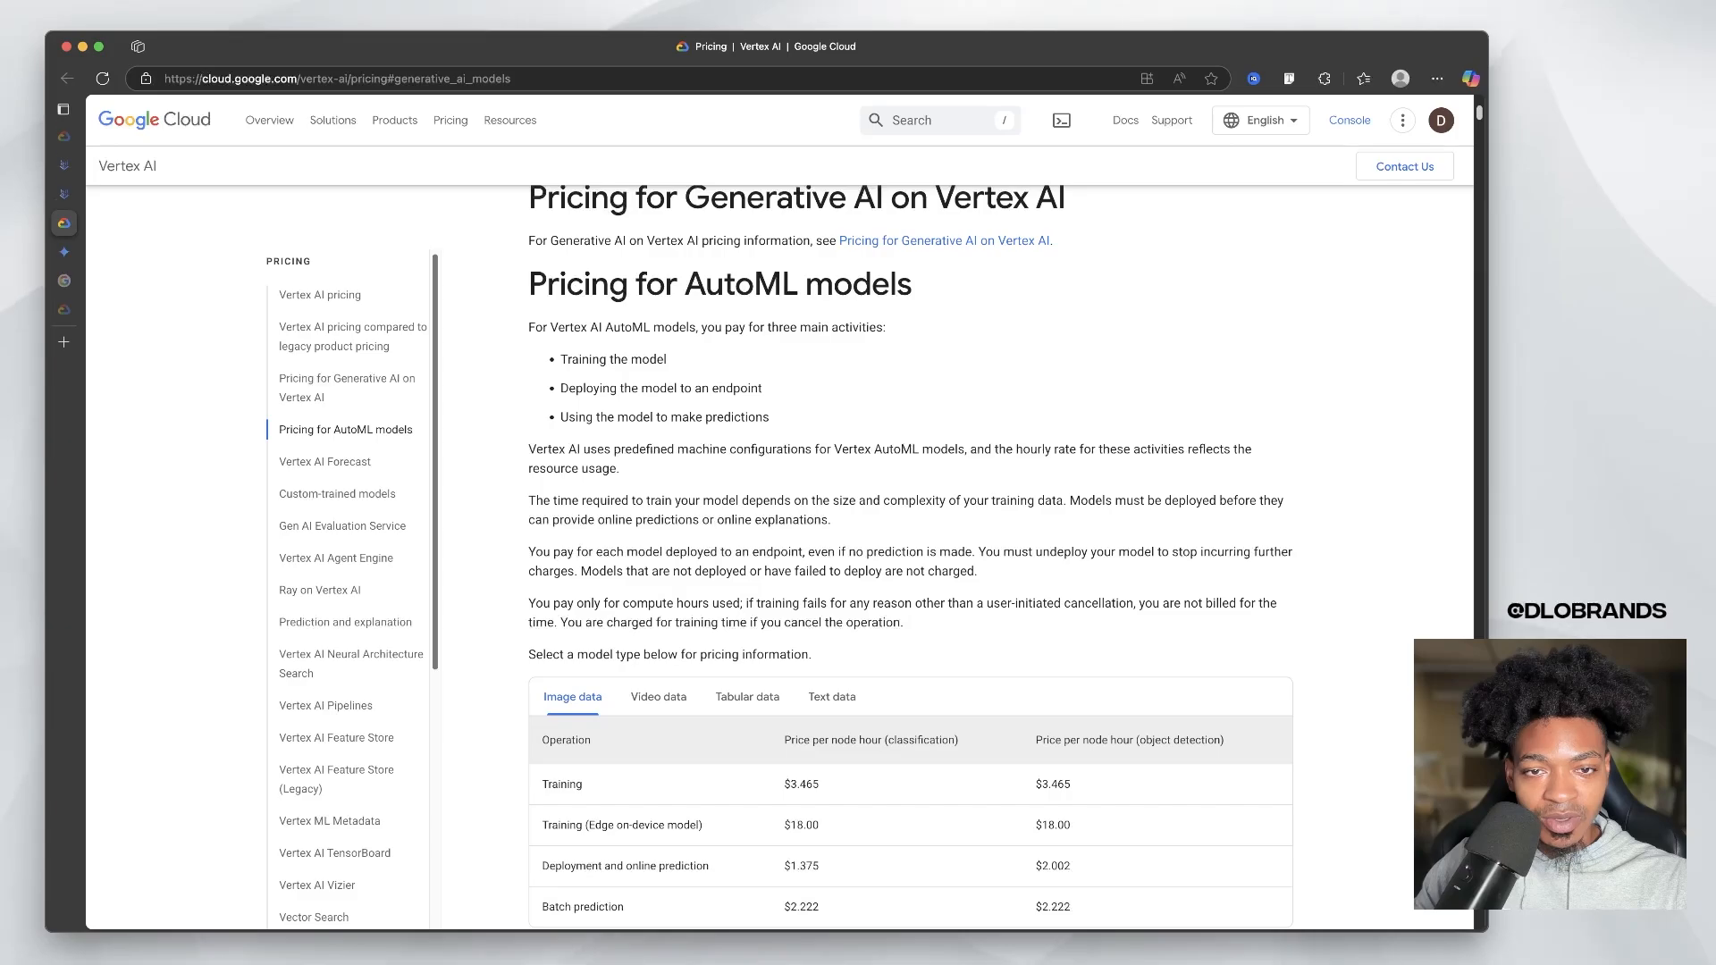
pyautogui.scroll(-1, 910, 554)
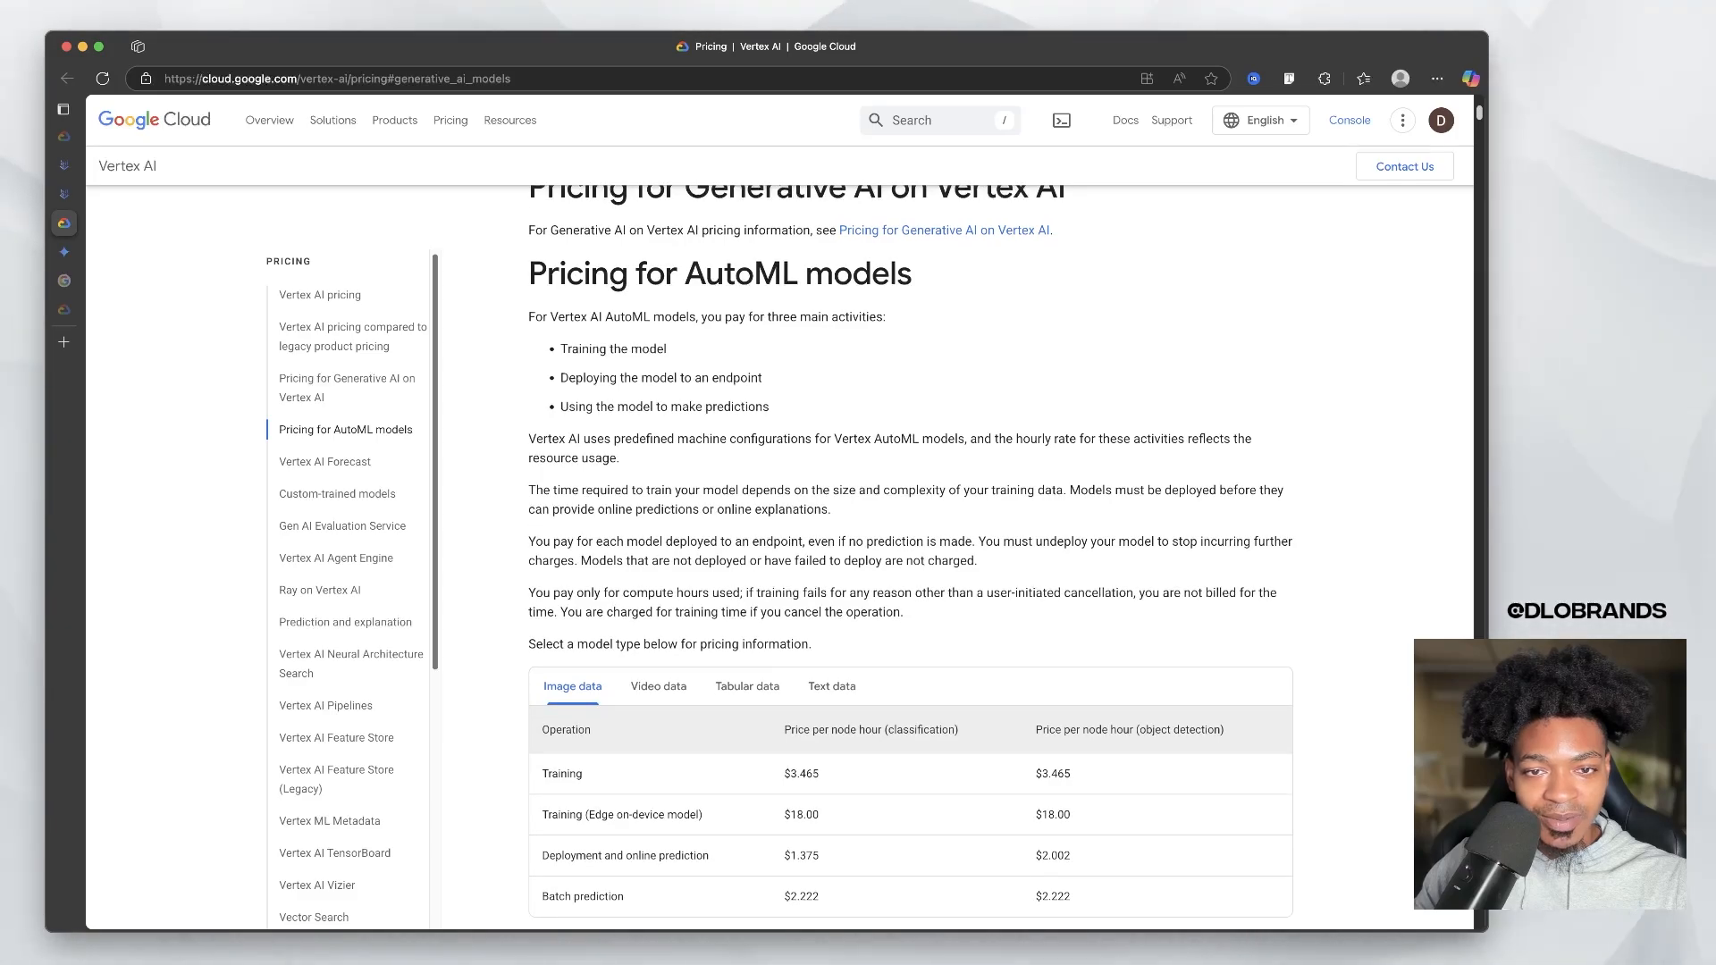
# Step: Compare the AutoML pricing tables for video data and image data
pyautogui.scroll(-5, 910, 554)
pyautogui.click(658, 440)
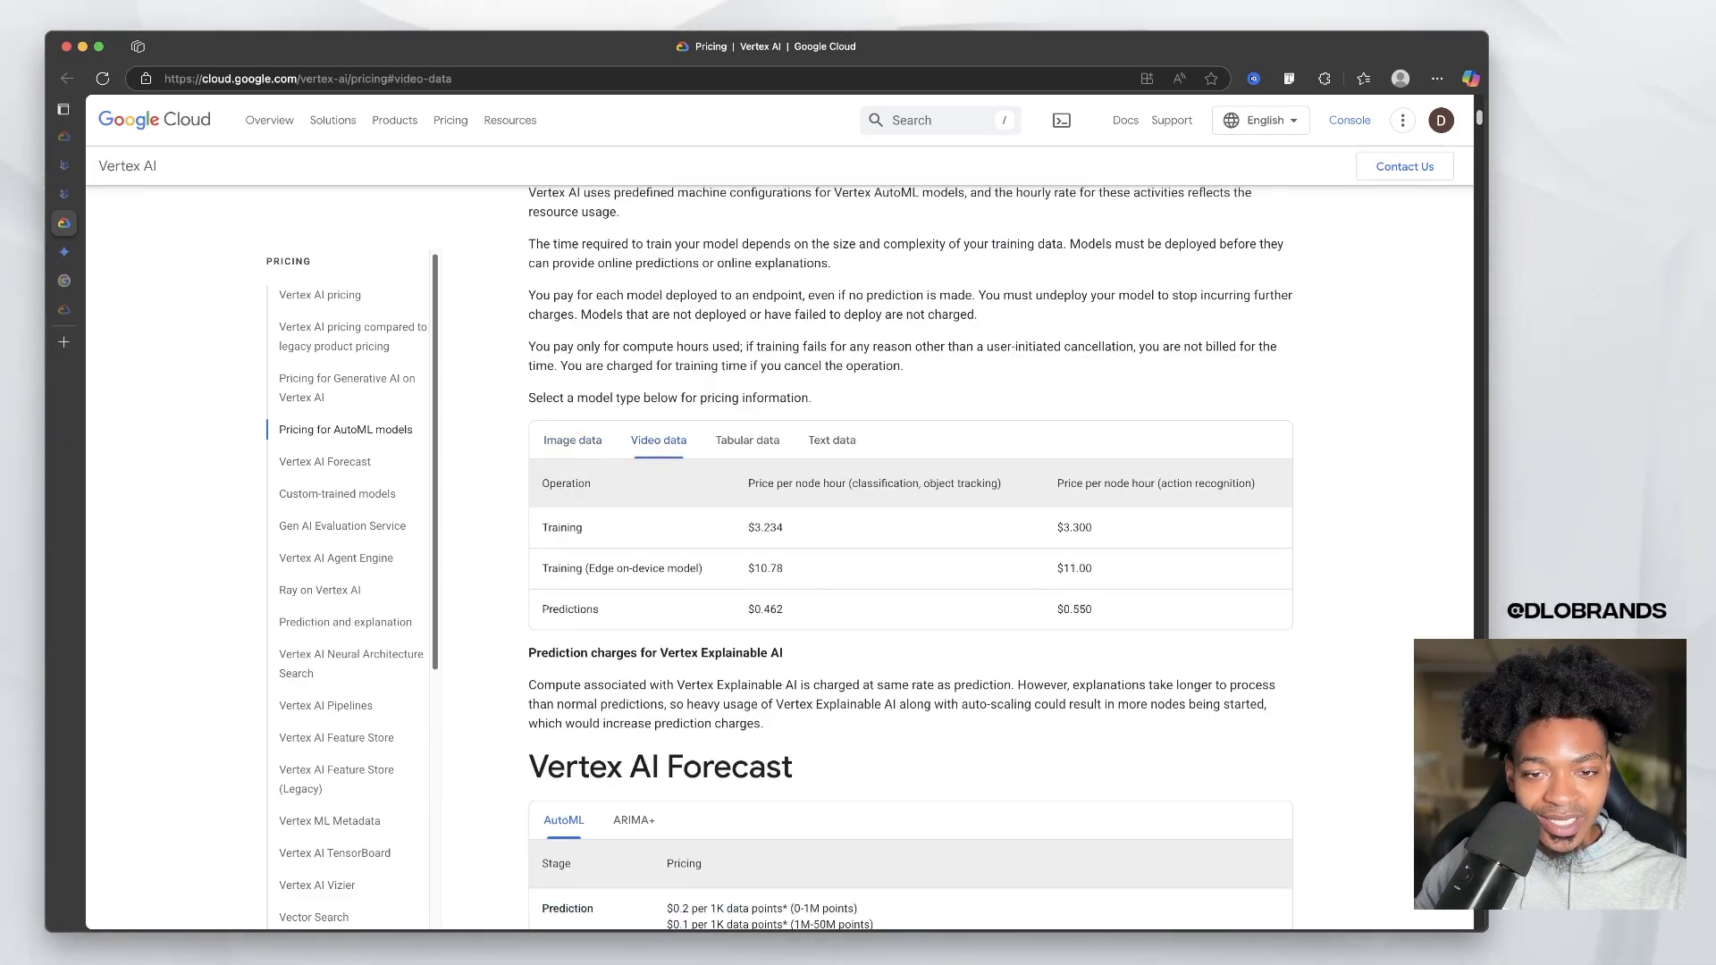
pyautogui.click(572, 439)
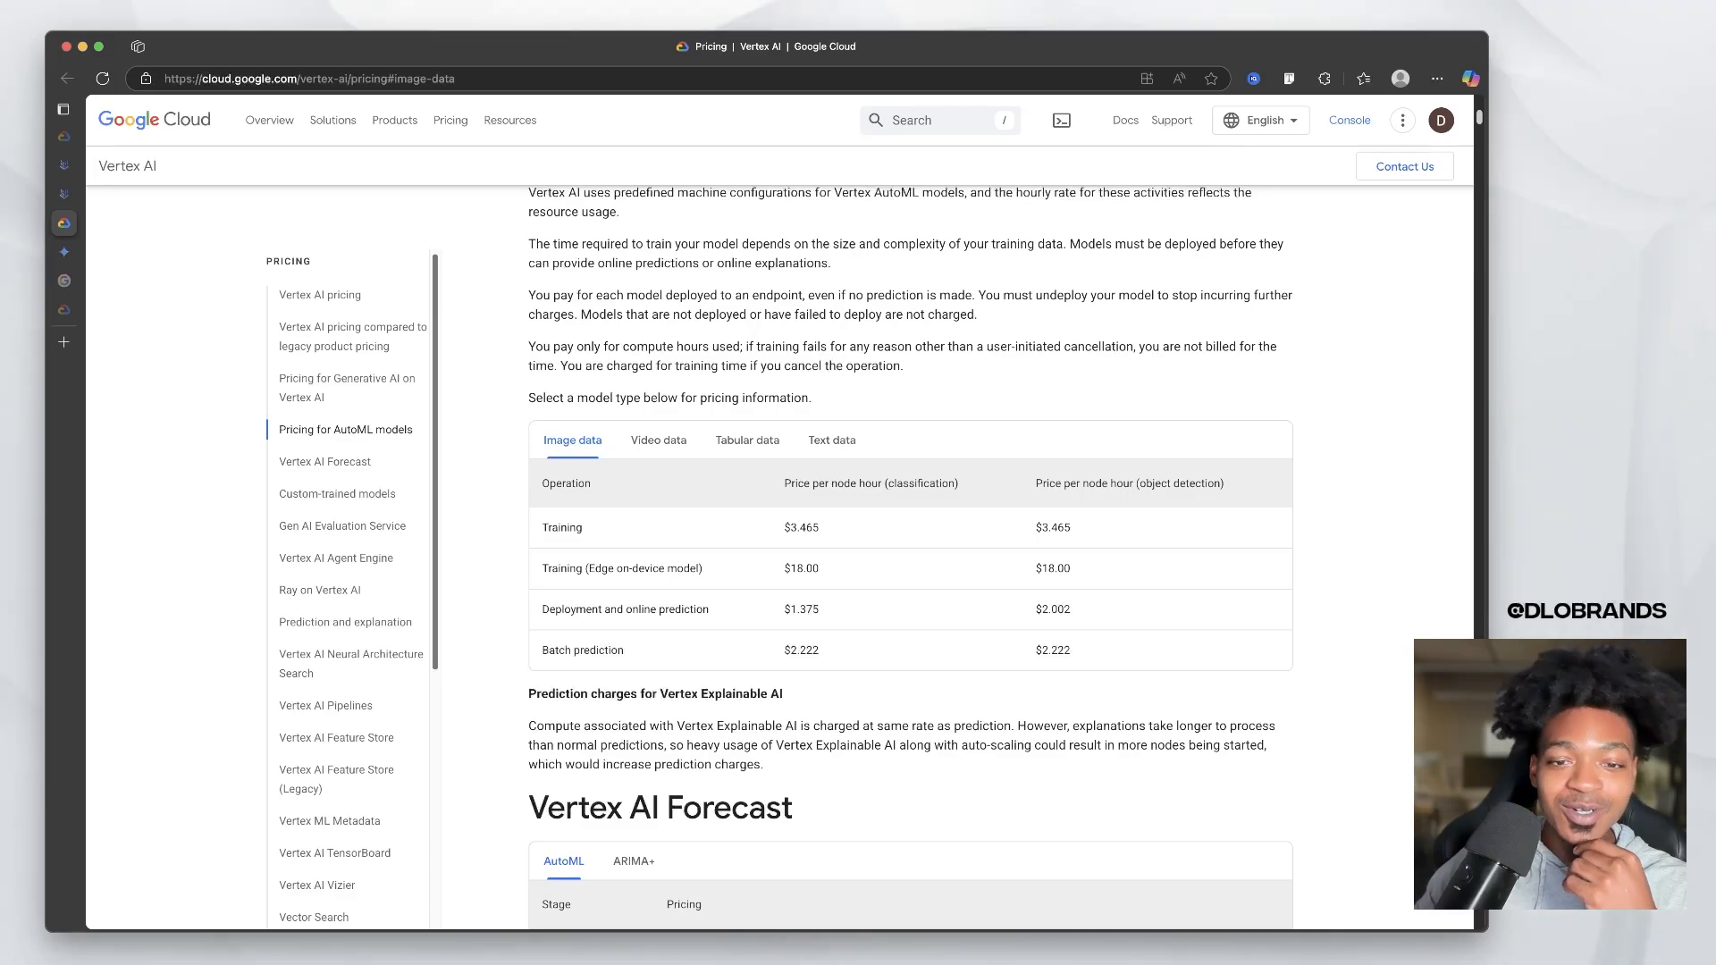
pyautogui.scroll(-5, 910, 554)
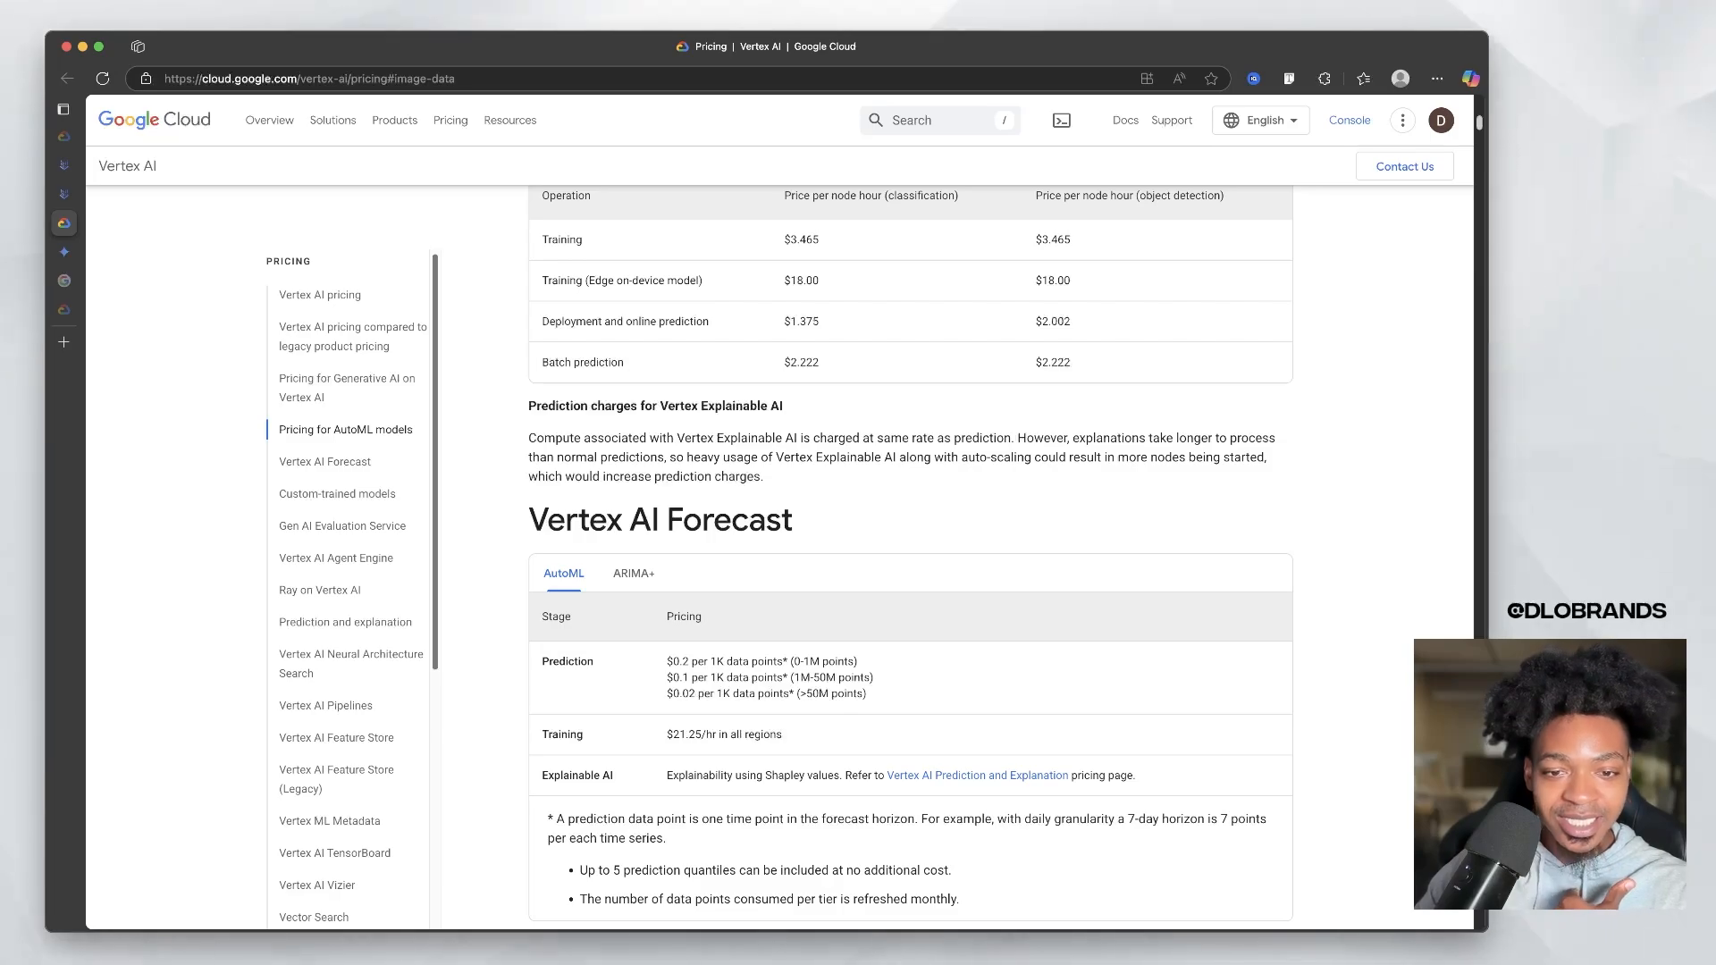
pyautogui.scroll(5, 910, 554)
pyautogui.scroll(-1, 910, 554)
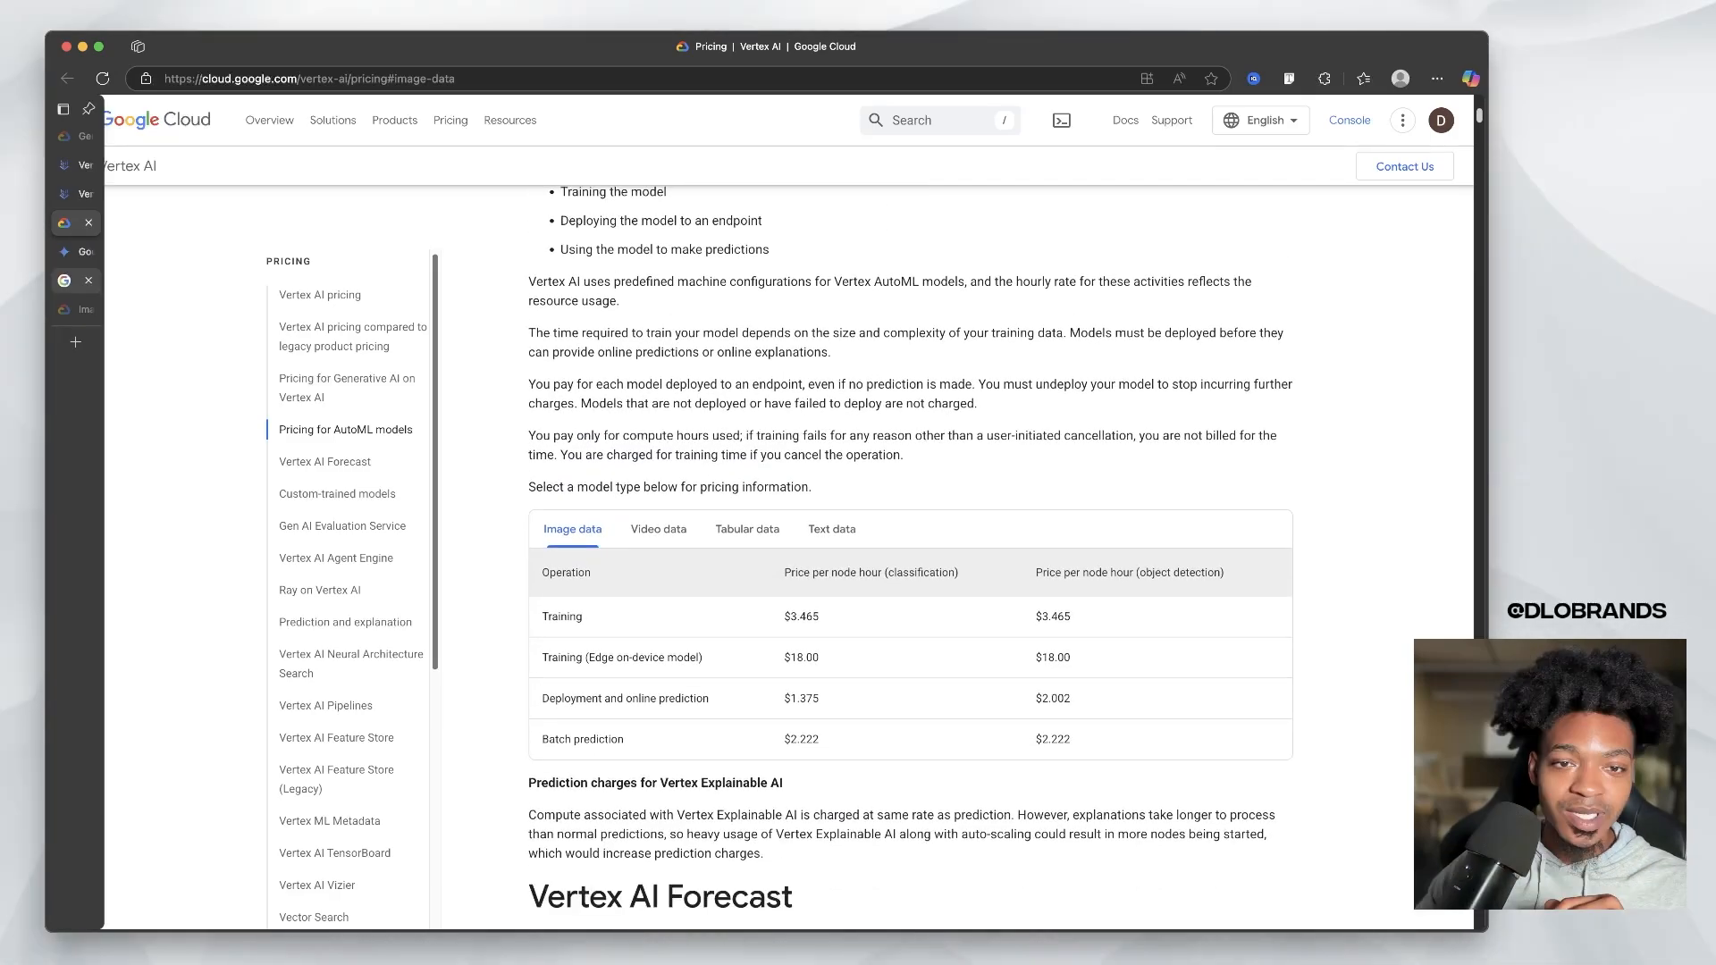
# Step: Check the Gemini answer on Imagen 4's cost per image and open its cited Replicate source
pyautogui.click(76, 251)
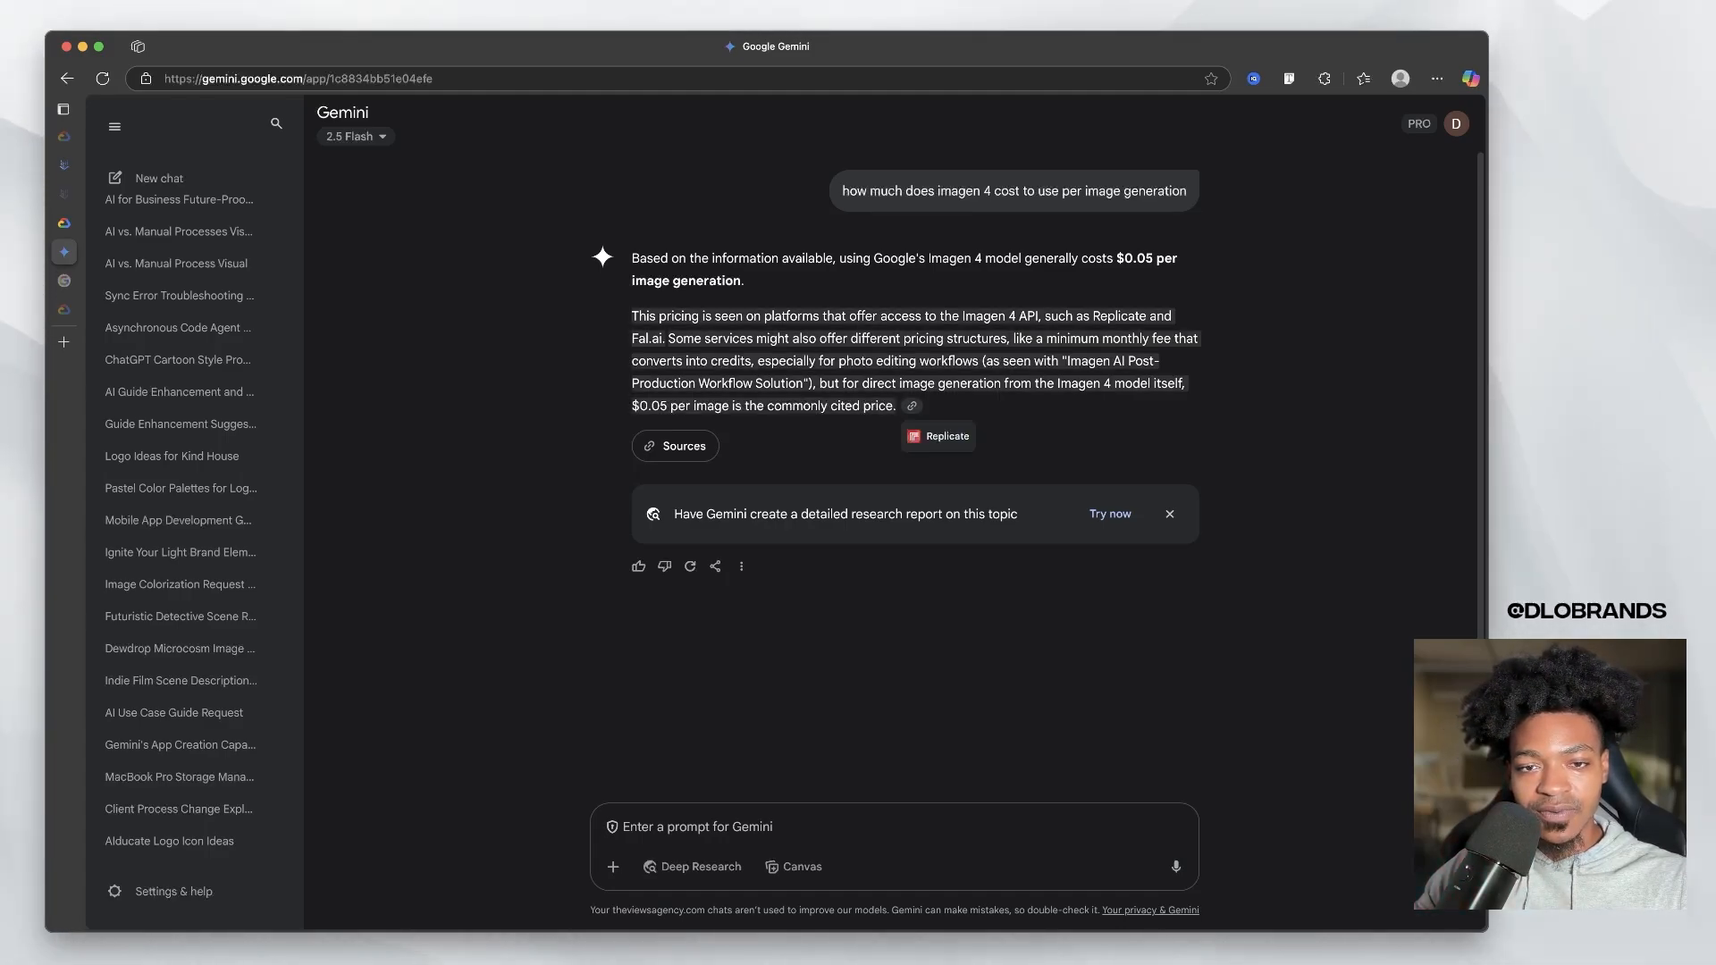
pyautogui.click(912, 406)
pyautogui.click(1219, 238)
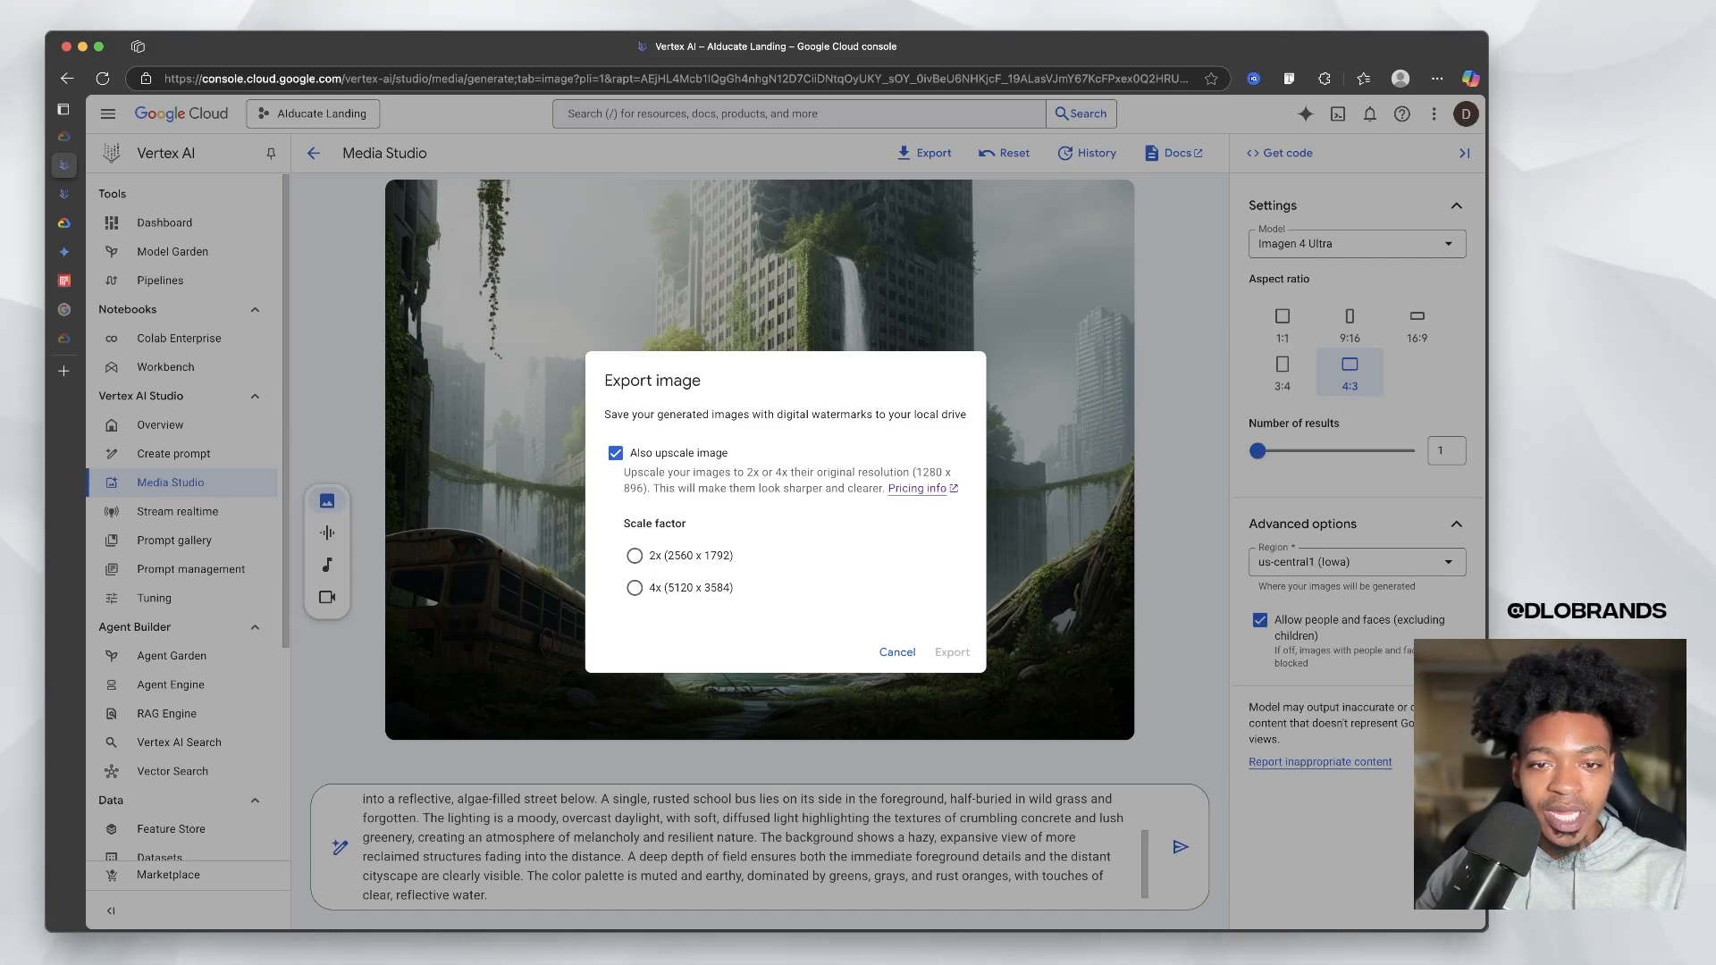
# Step: Export the ruined-city image from Media Studio upscaled 2x (2560 x 1792)
pyautogui.click(634, 555)
pyautogui.press('Return')
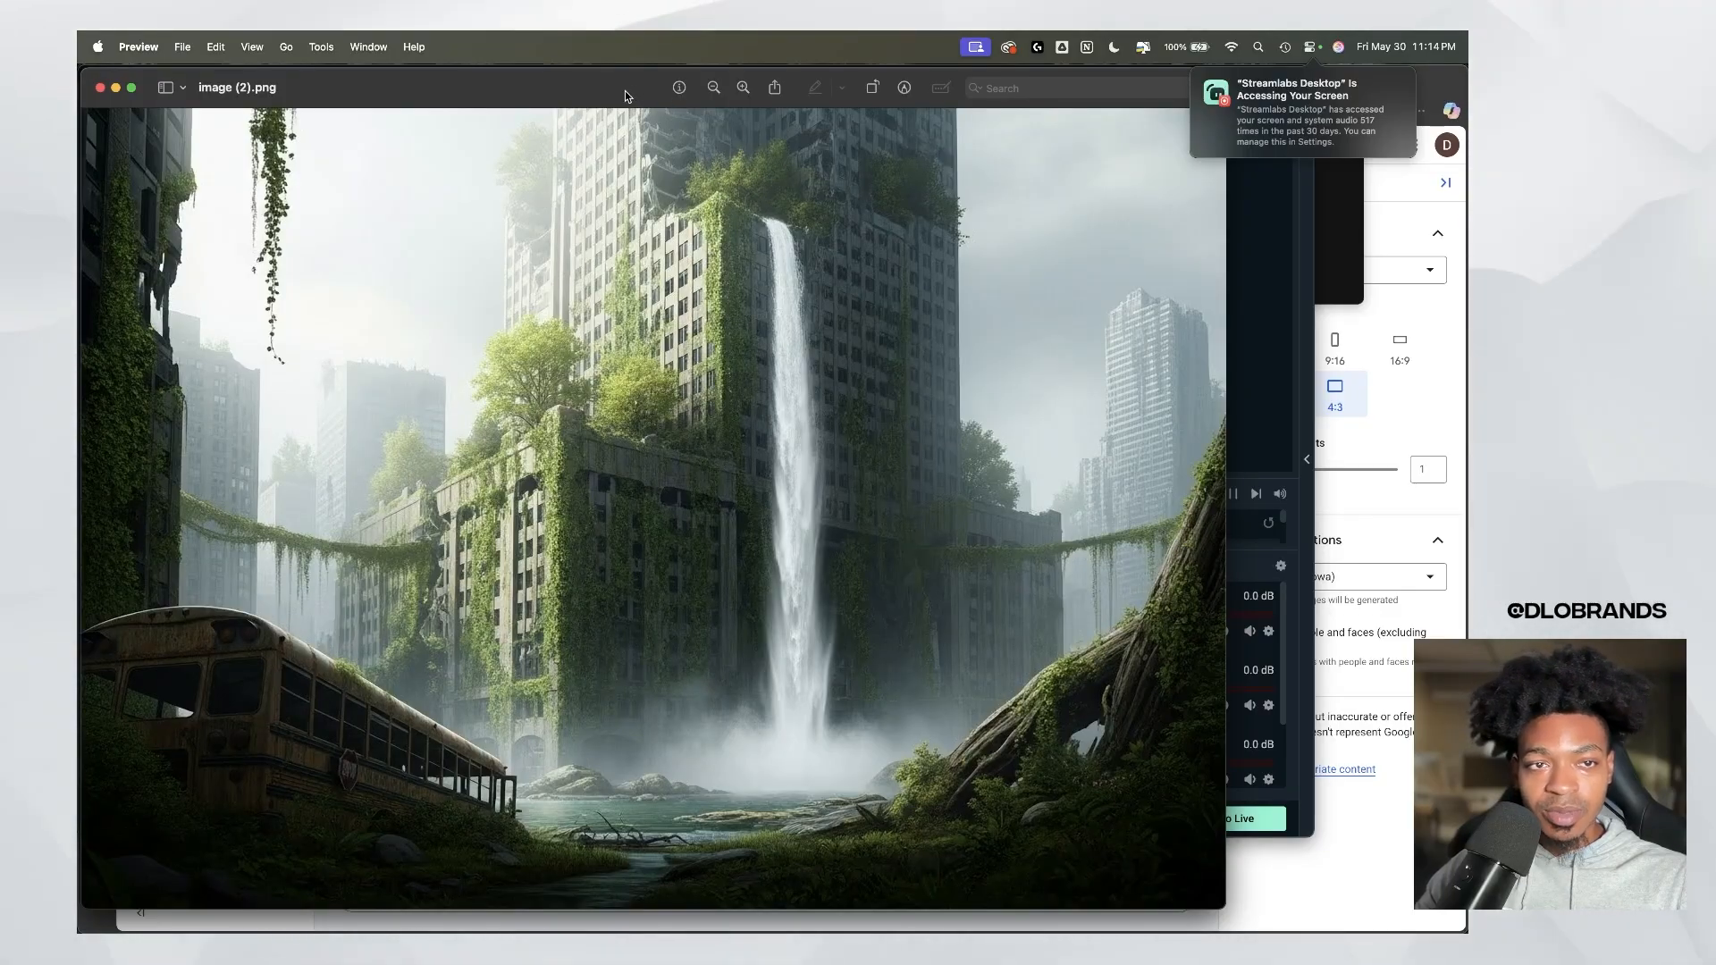
# Step: Inspect the details of the exported ruined-city image in Preview, close it and return to the browser
pyautogui.moveTo(625, 89); pyautogui.dragTo(653, 93)
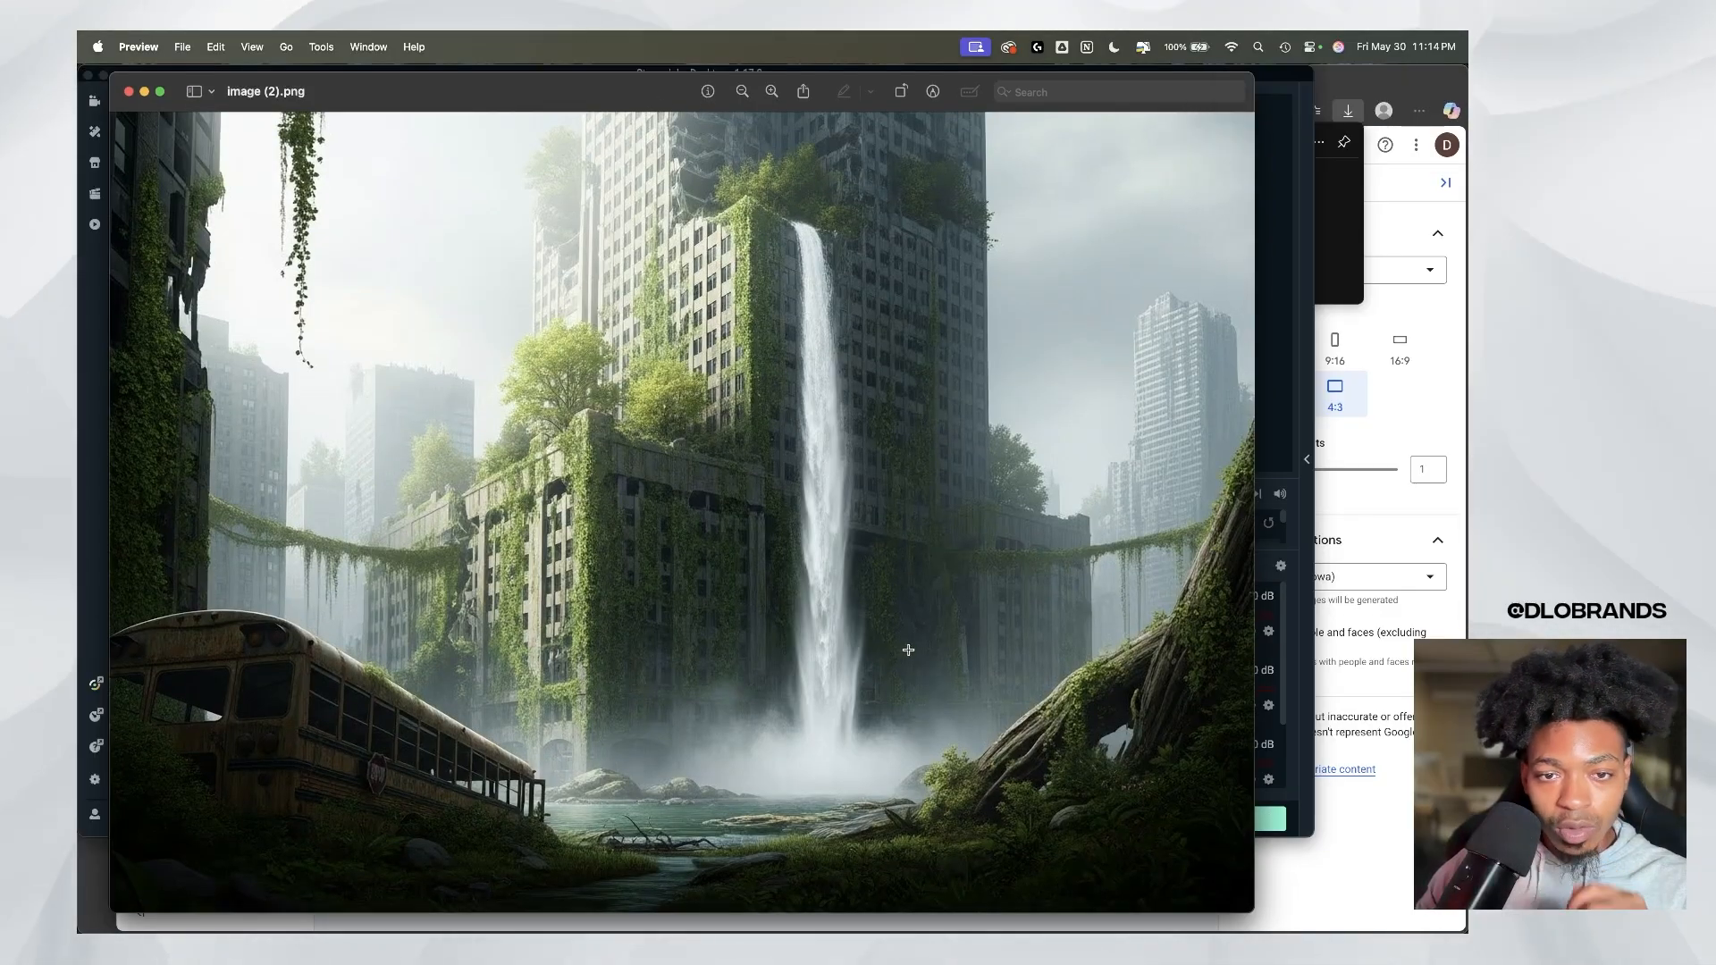
pyautogui.scroll(5, 580, 470)
pyautogui.scroll(-3, 652, 470)
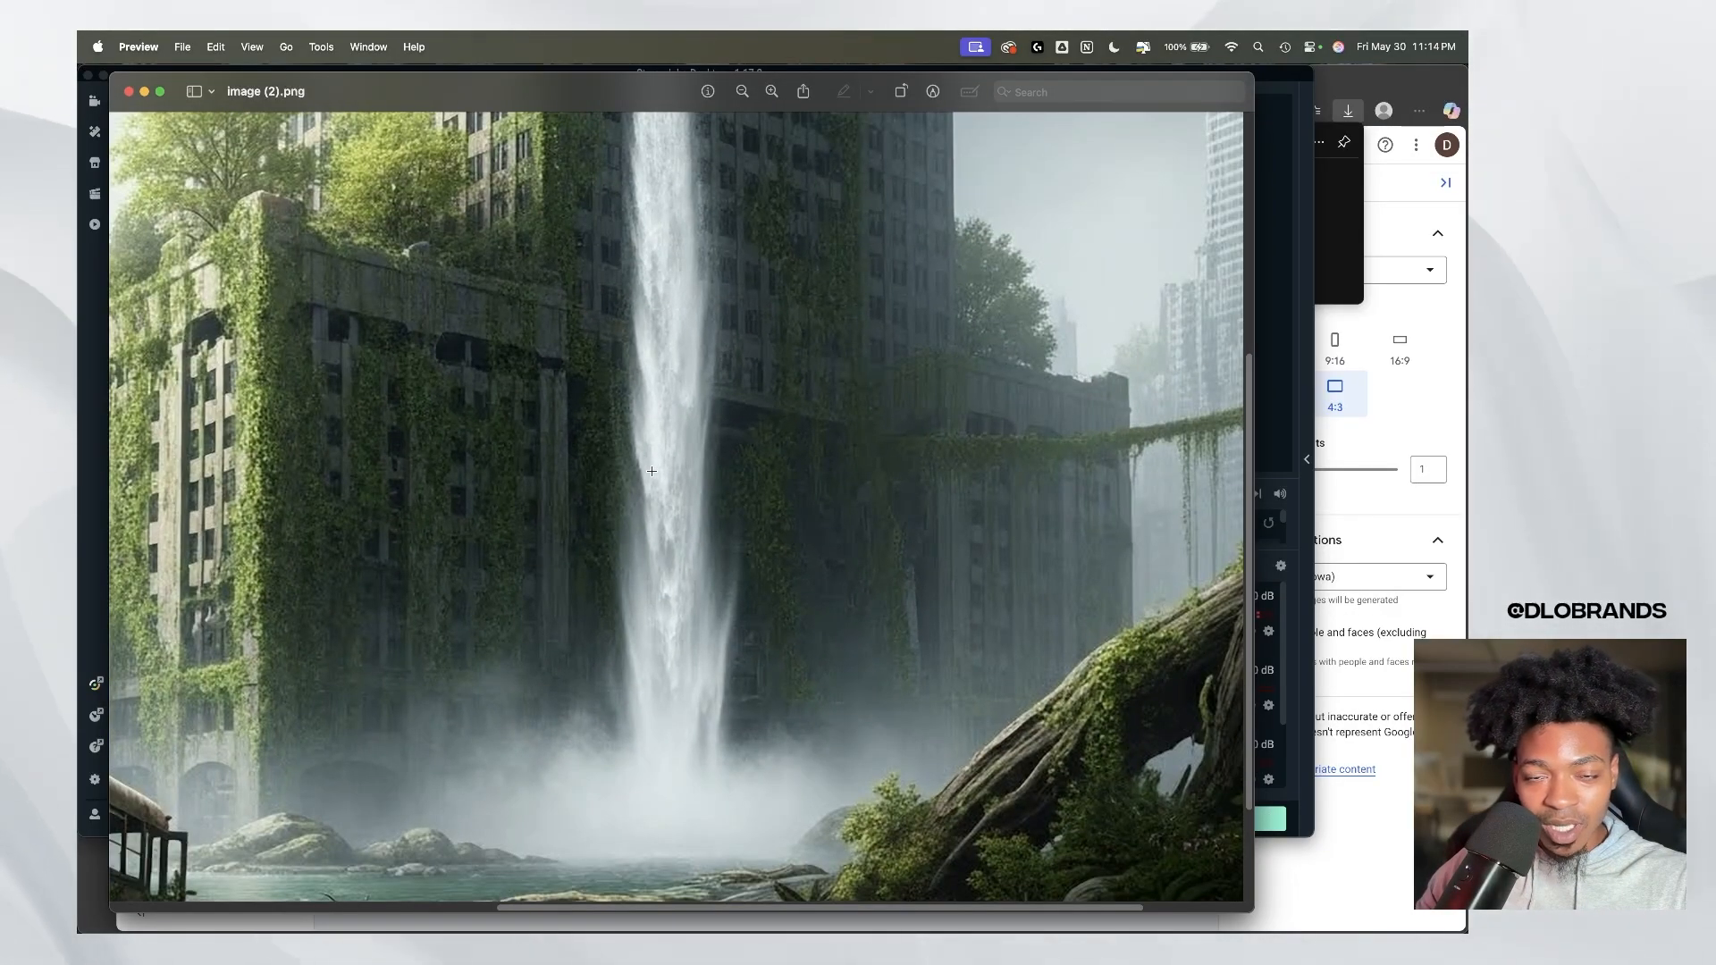
pyautogui.scroll(-3, 651, 473)
pyautogui.scroll(3, 651, 473)
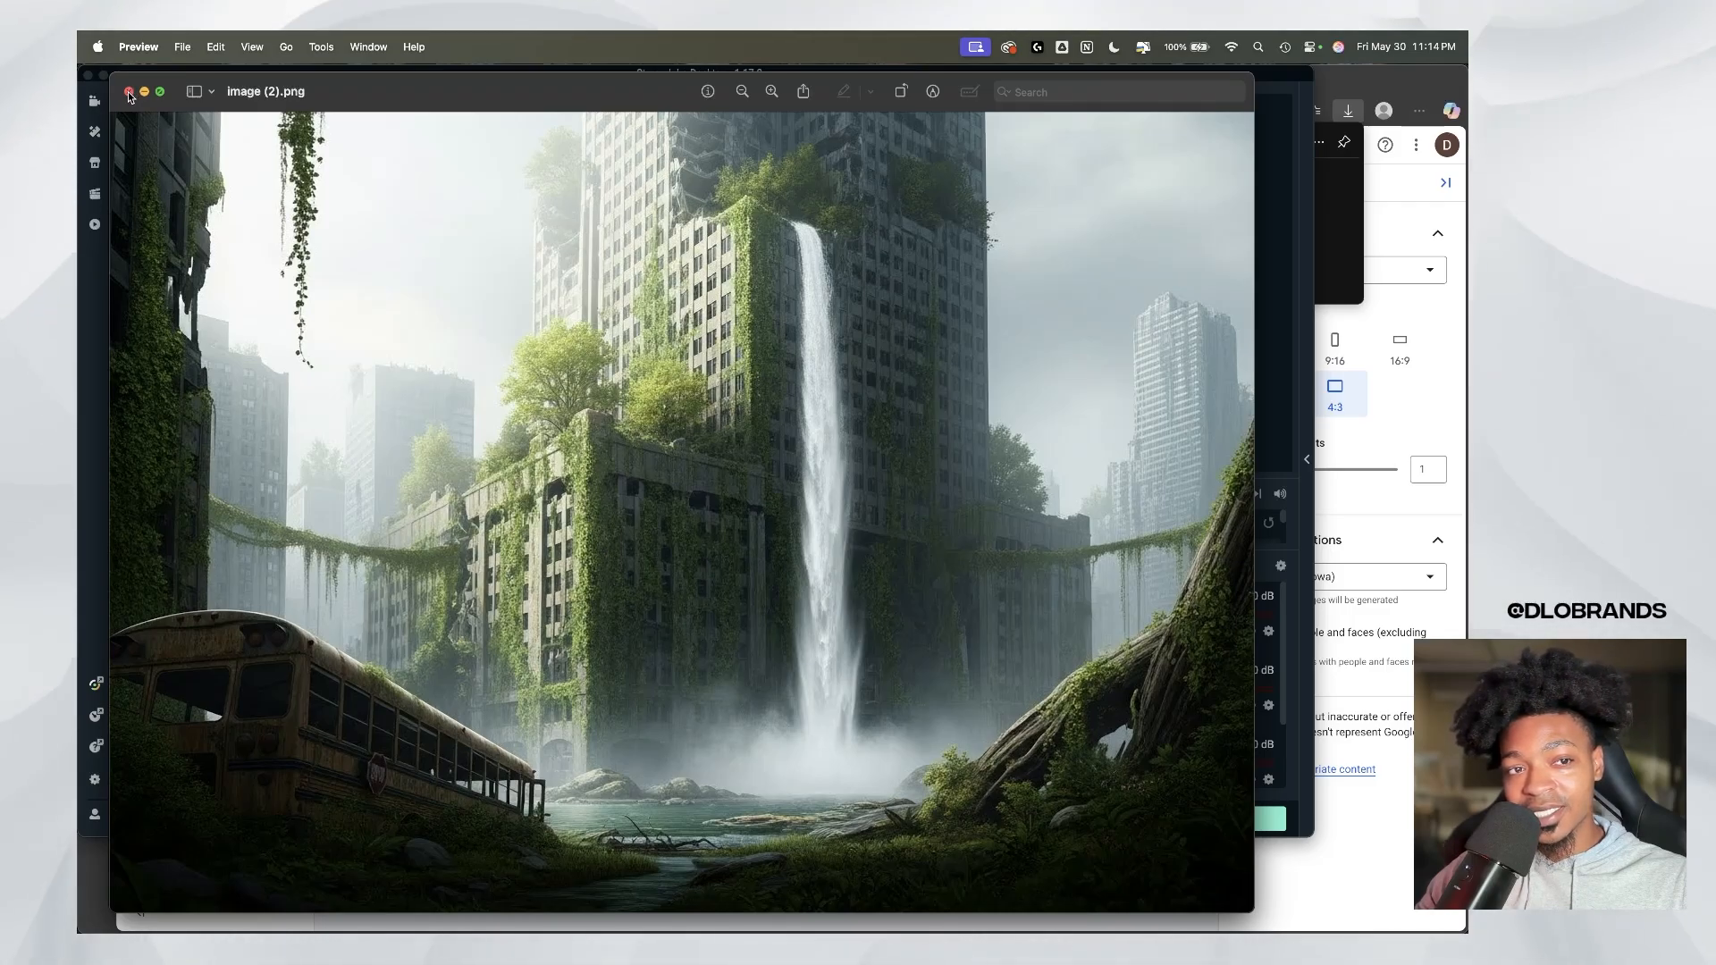
pyautogui.click(129, 92)
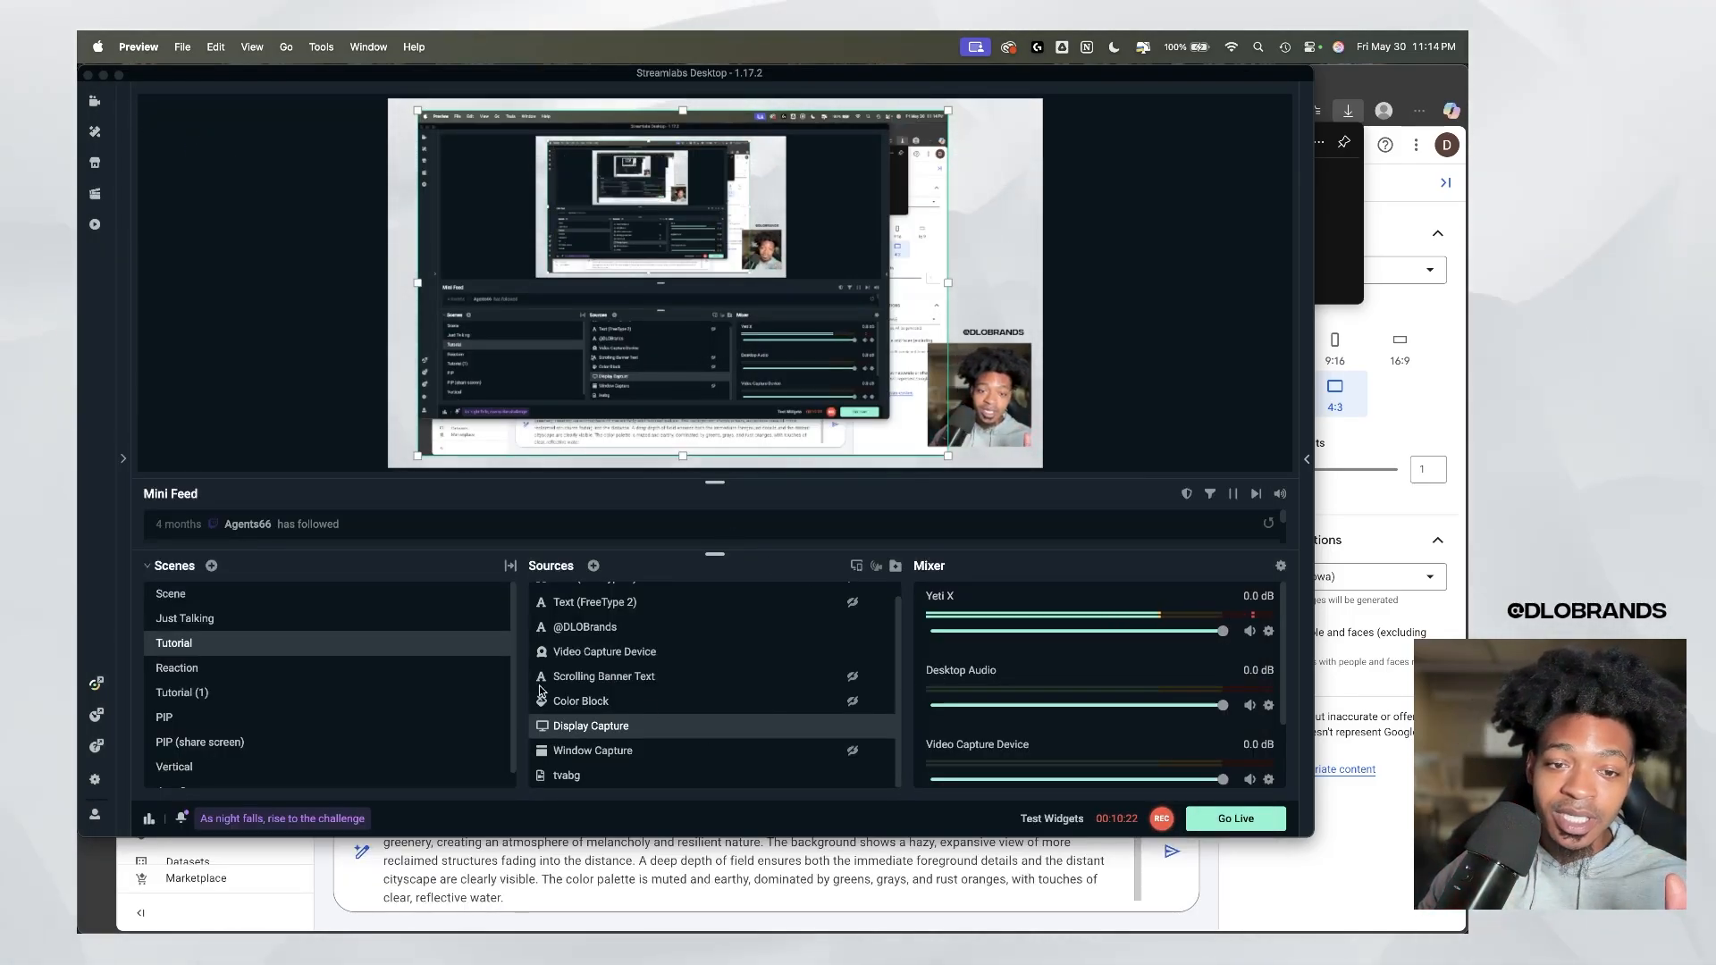
pyautogui.click(852, 729)
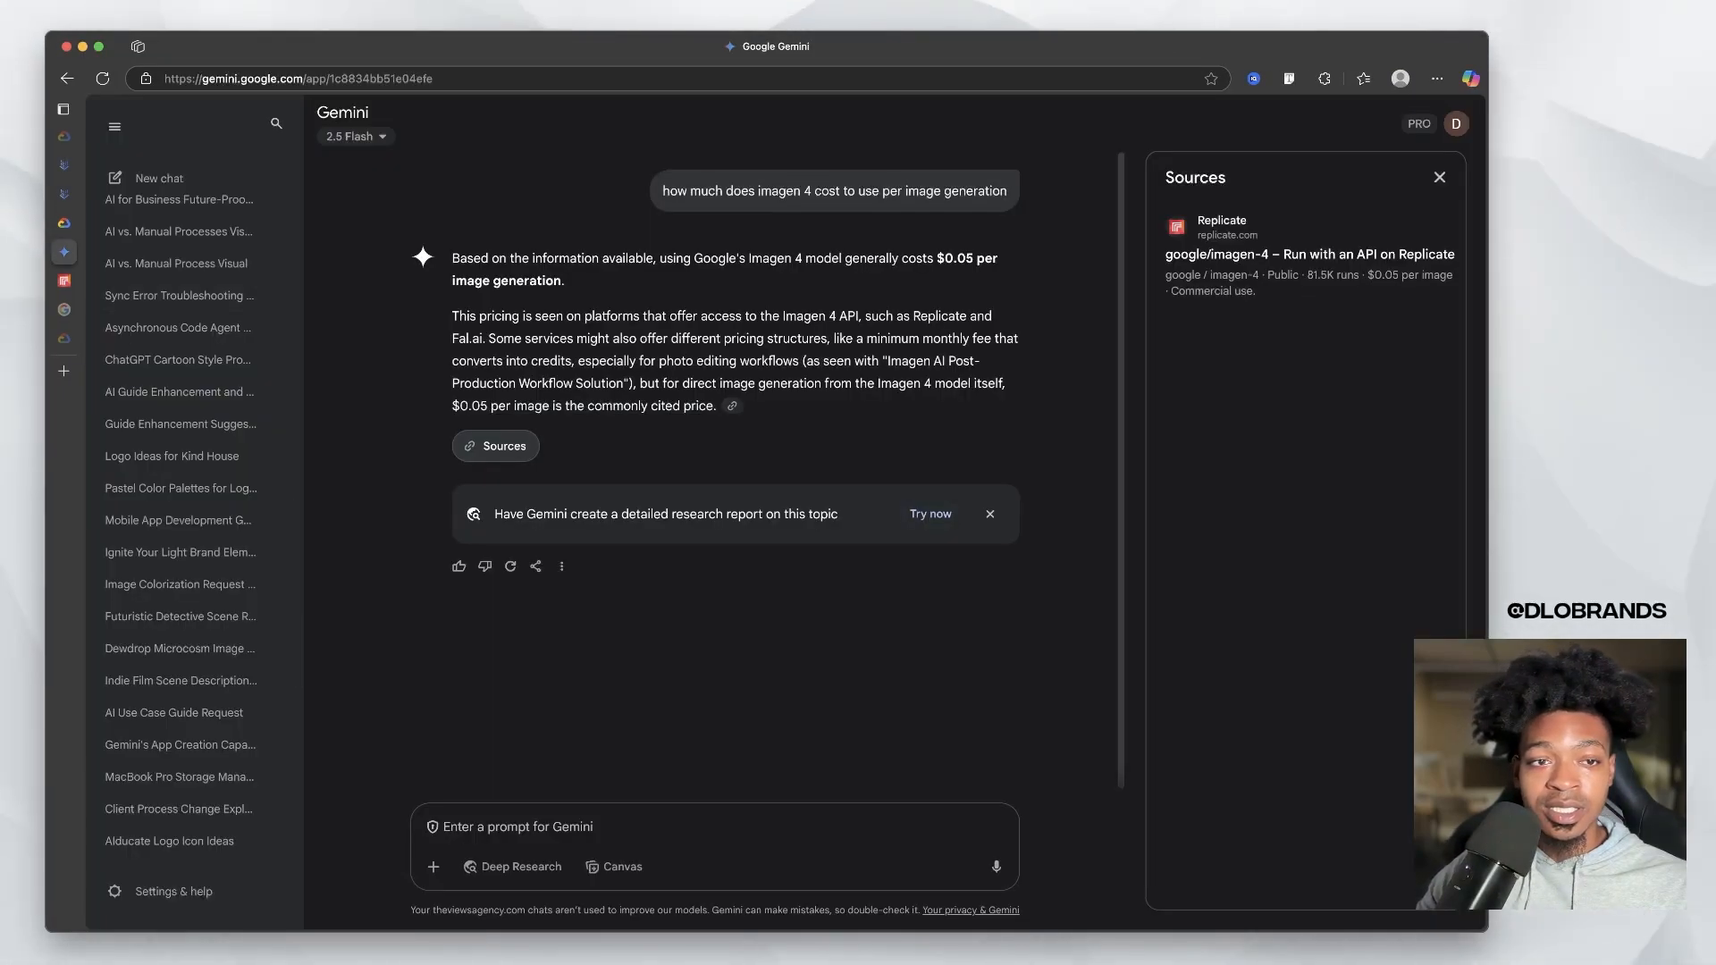
# Step: Copy the Surreal Underwater Dreamscape prompt from Gemini's Imagen 4 prompt chat and generate an image from it in Media Studio
pyautogui.click(179, 429)
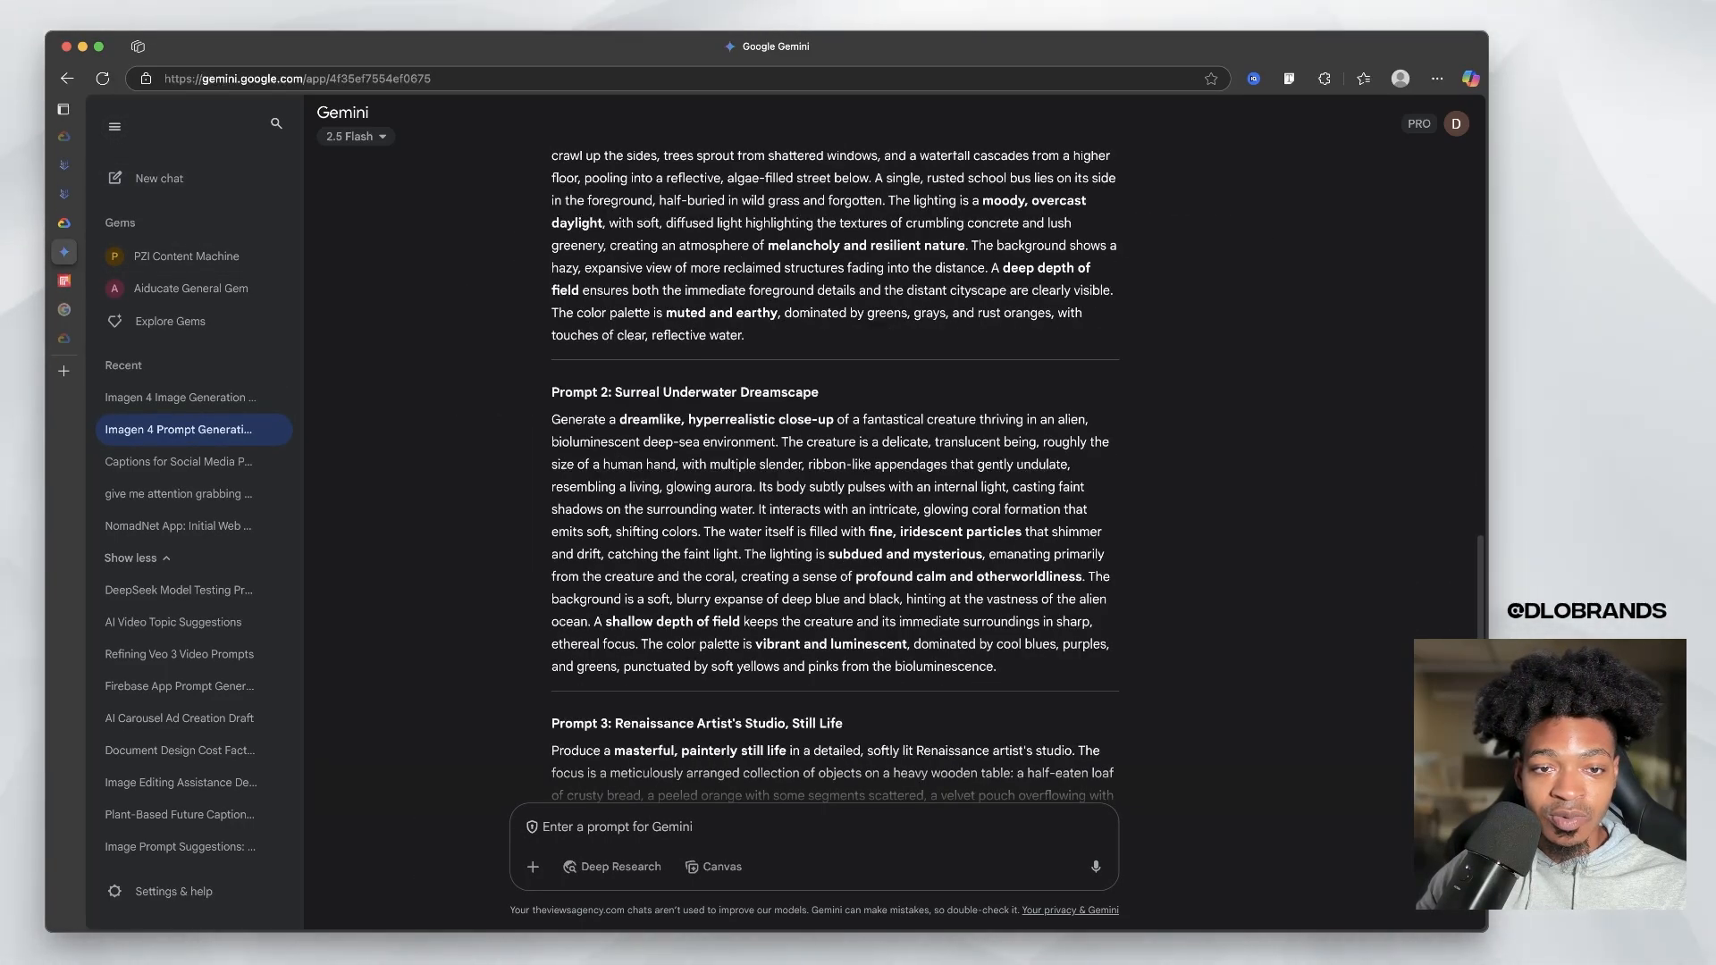
pyautogui.moveTo(552, 419); pyautogui.dragTo(996, 666)
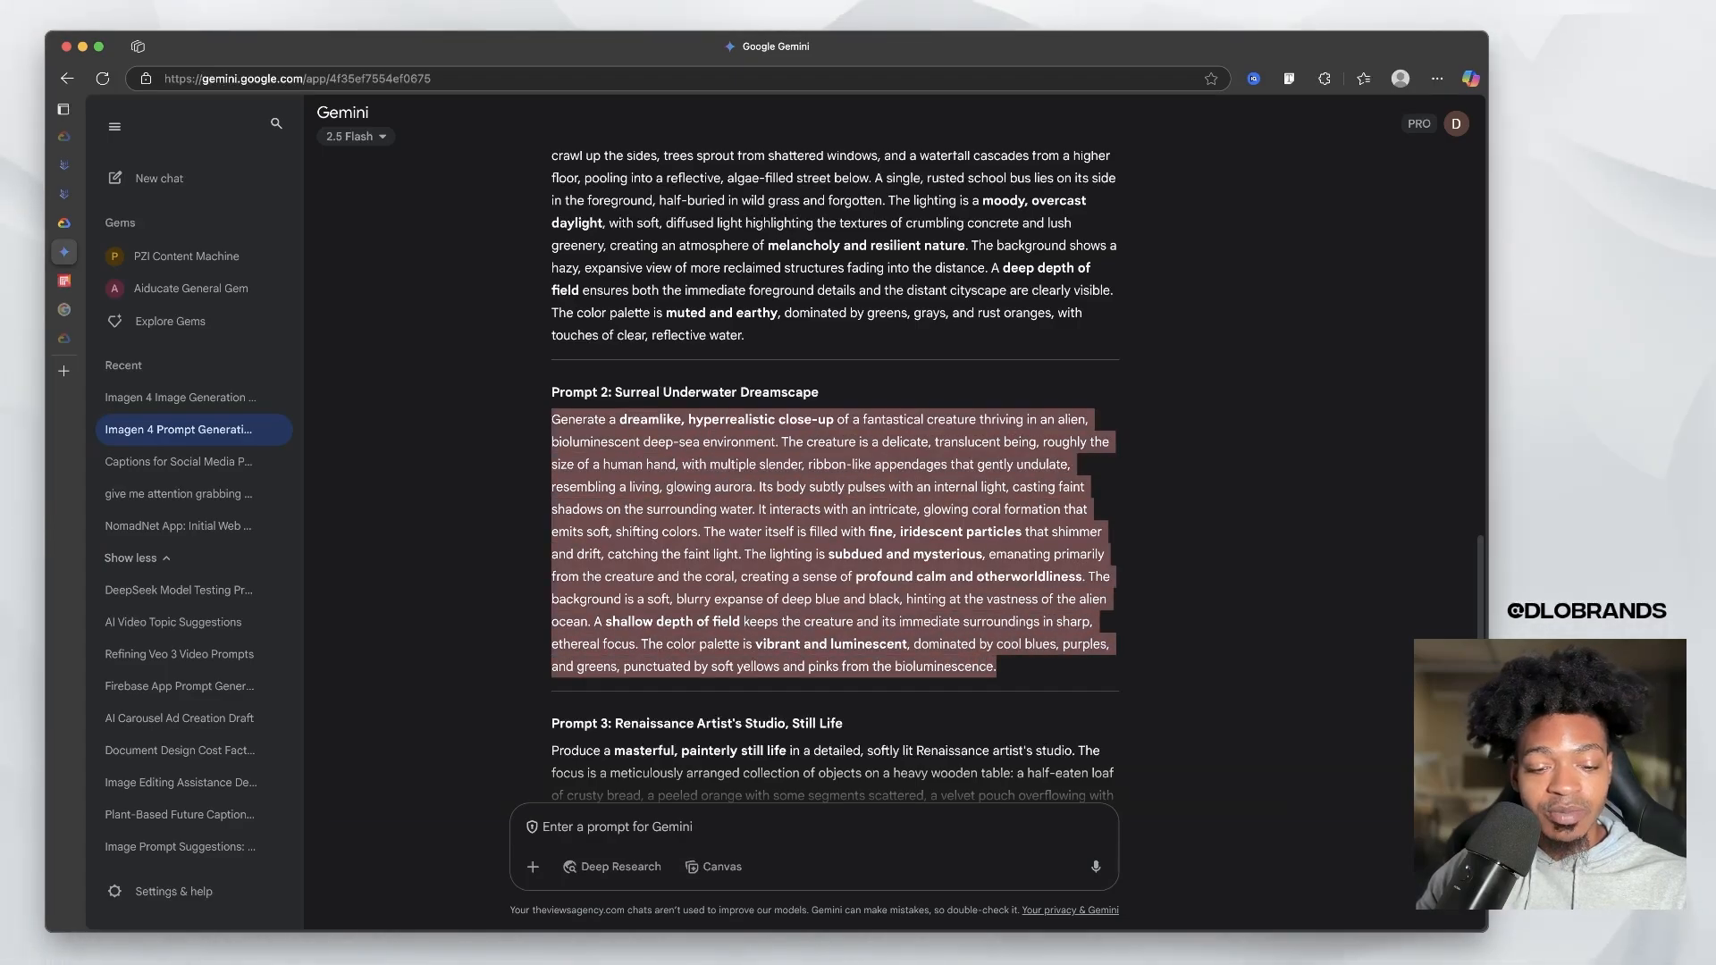
pyautogui.press('super+2')
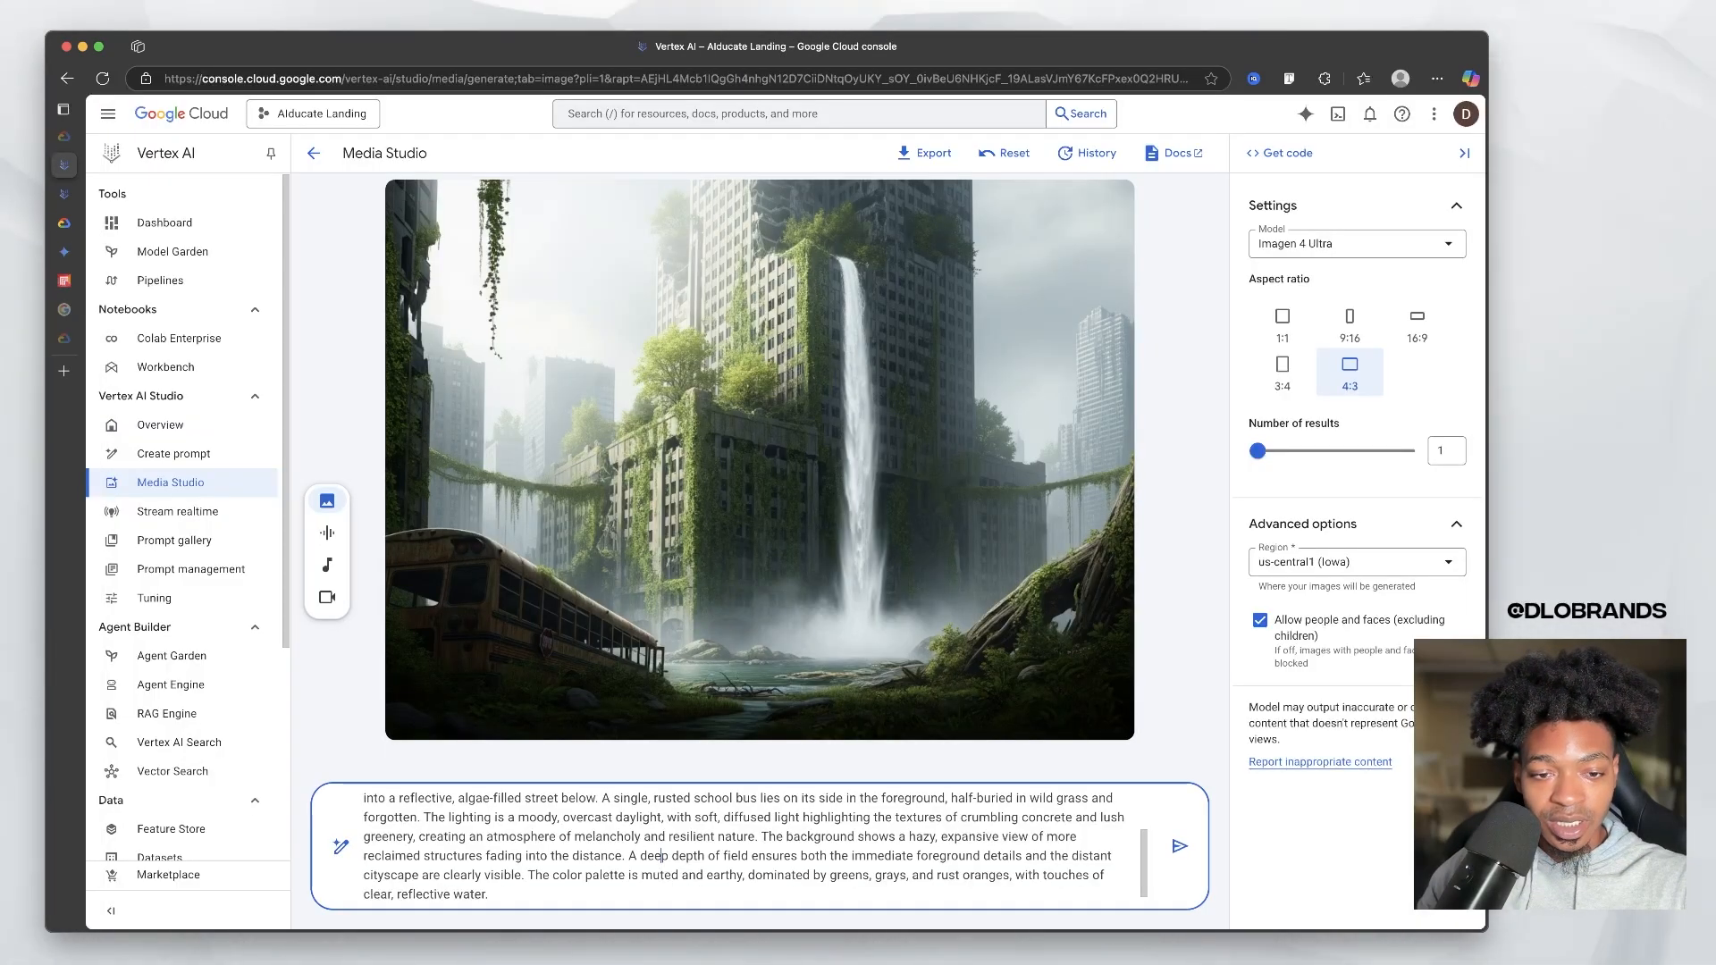
pyautogui.press('super+a')
pyautogui.press('super+v')
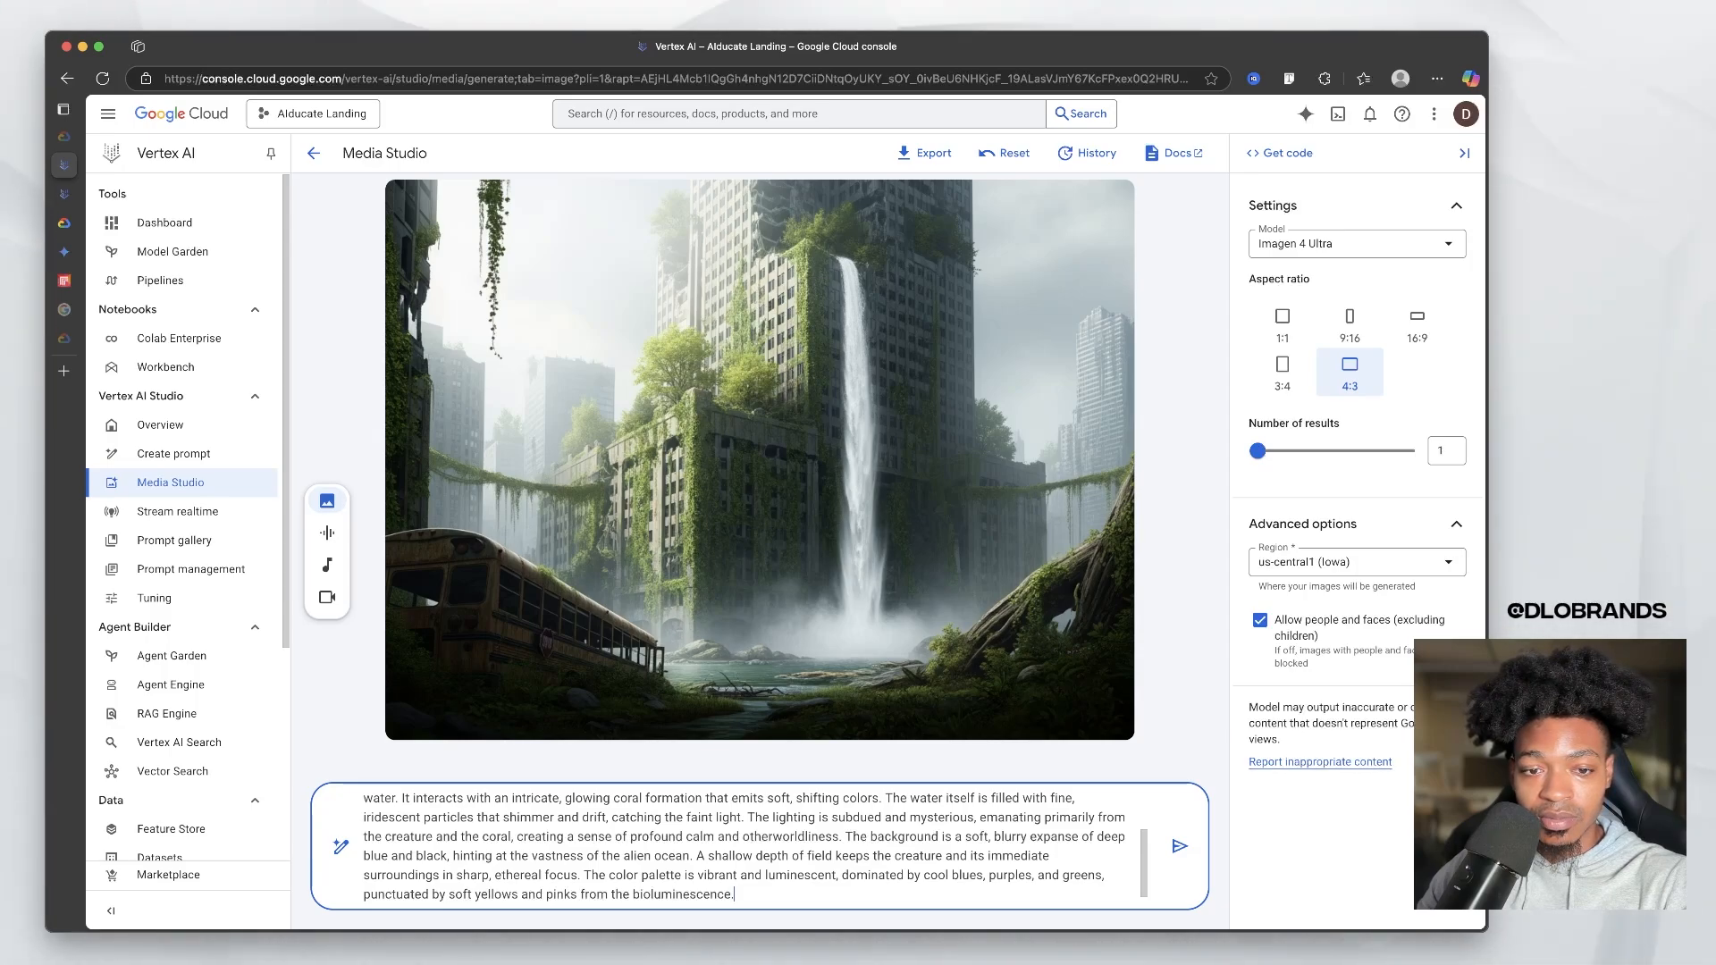
pyautogui.press('Return')
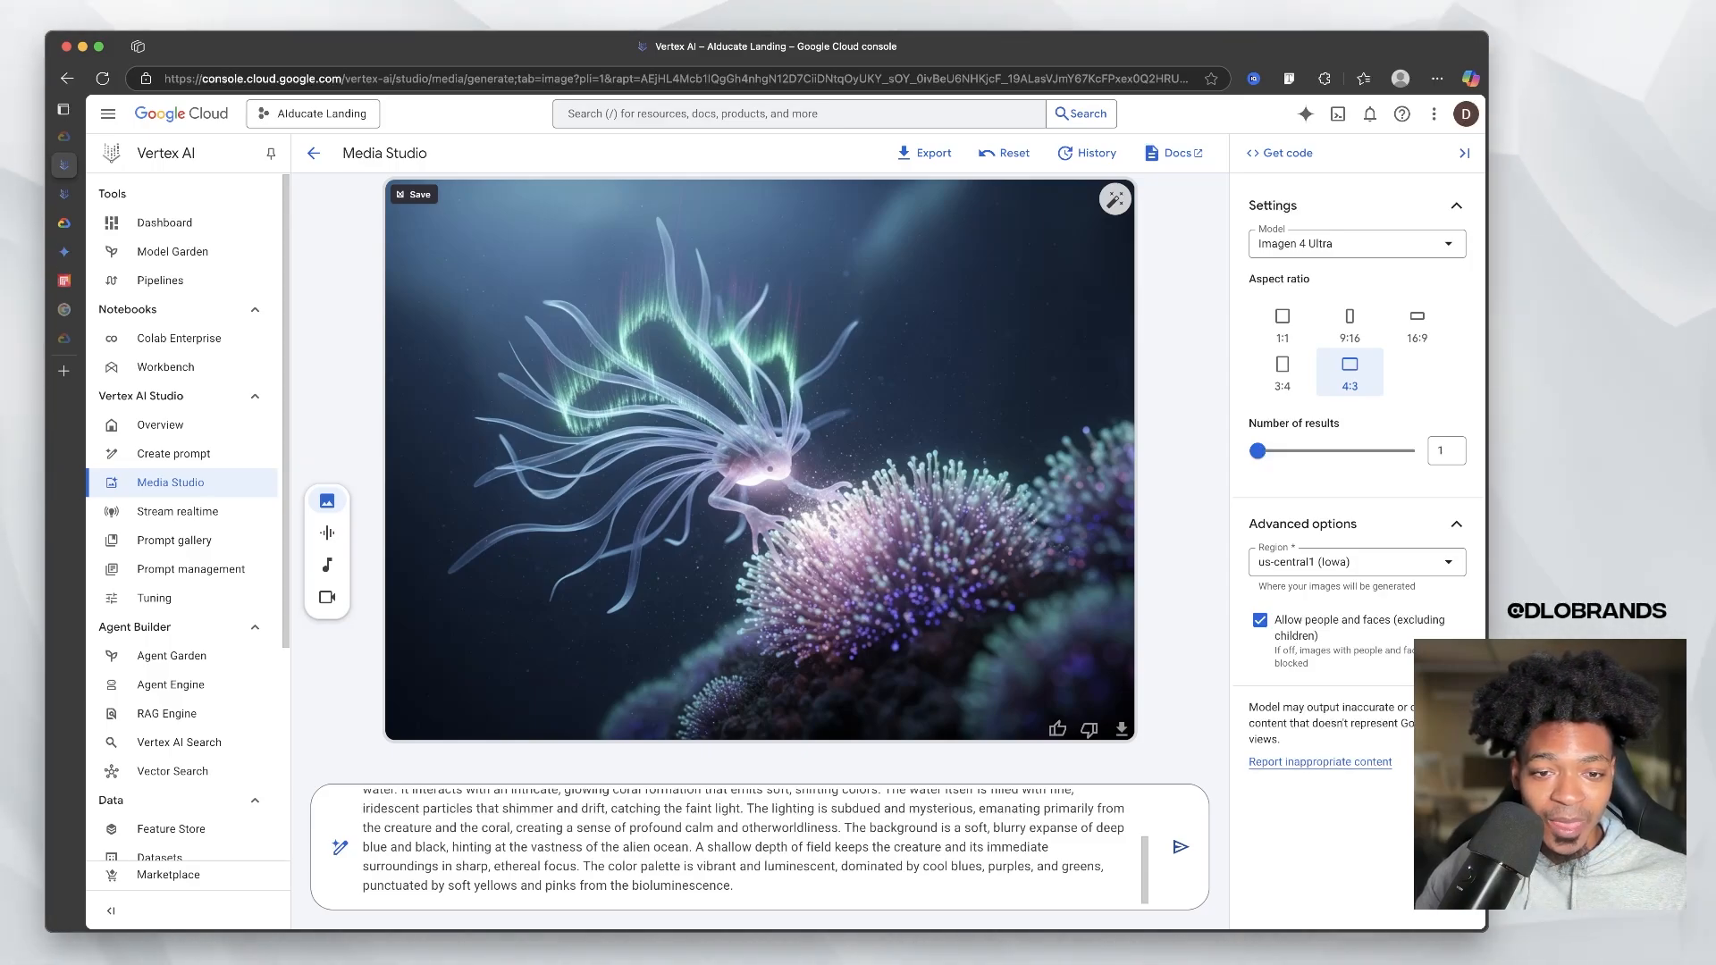
# Step: Review the underwater prompt against its image and export the image upscaled 4x (5120 x 3584)
pyautogui.scroll(1, 750, 847)
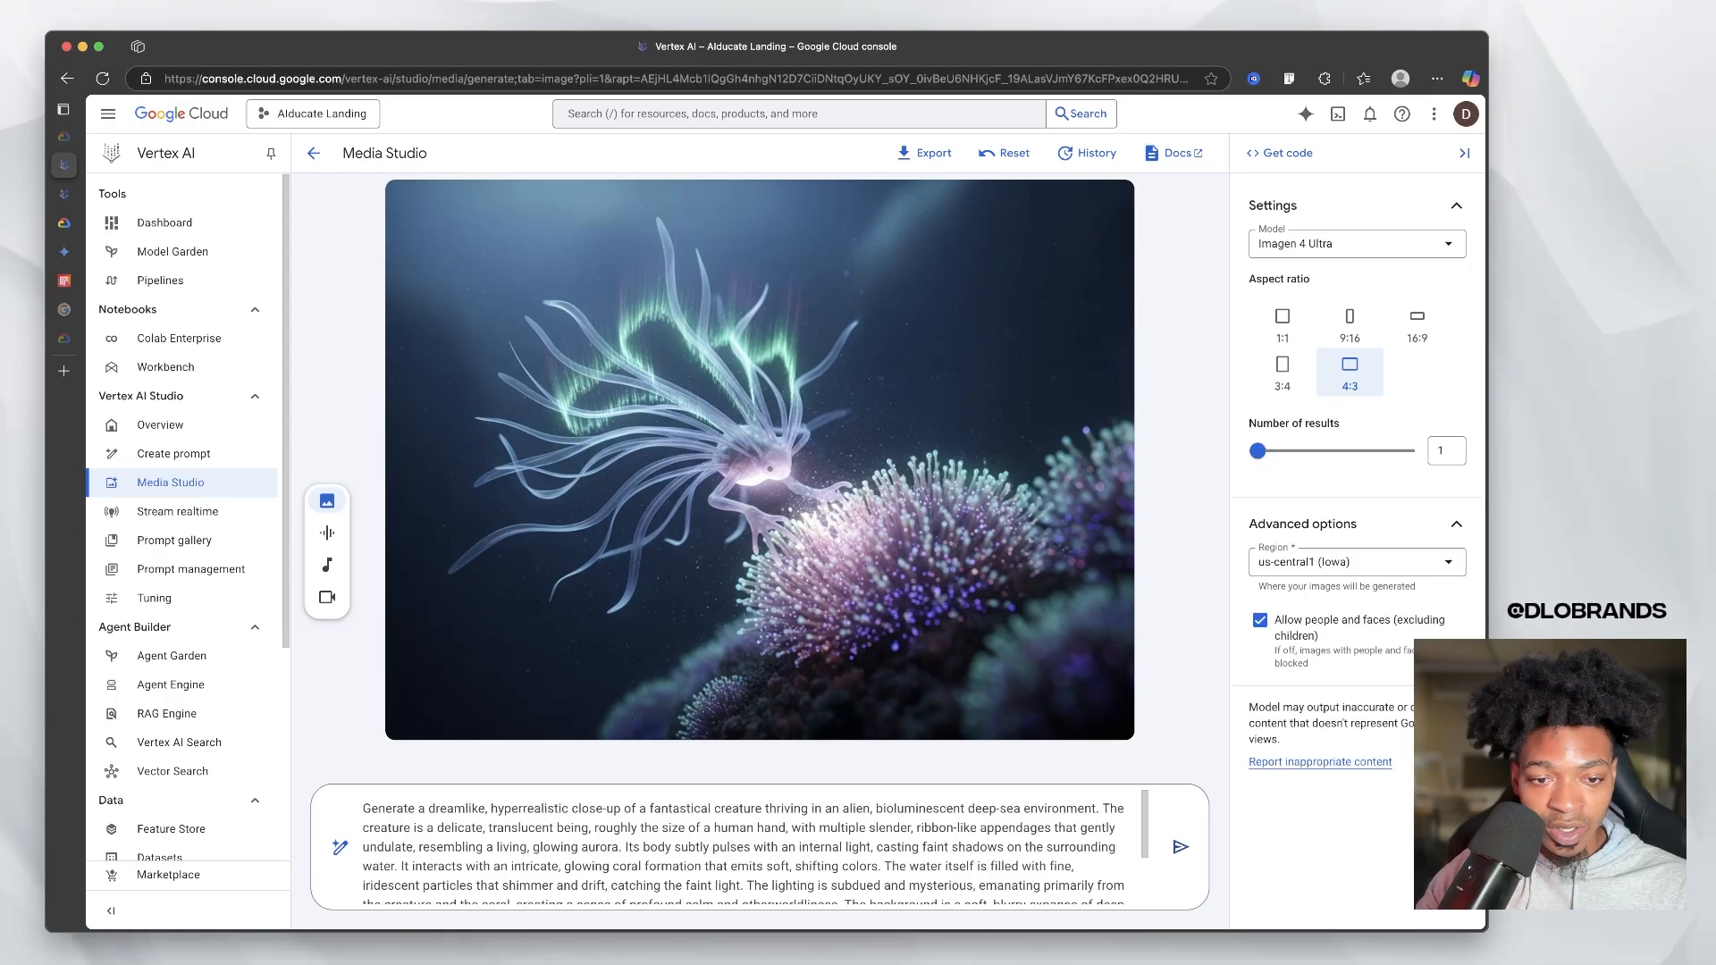
pyautogui.scroll(-2, 741, 847)
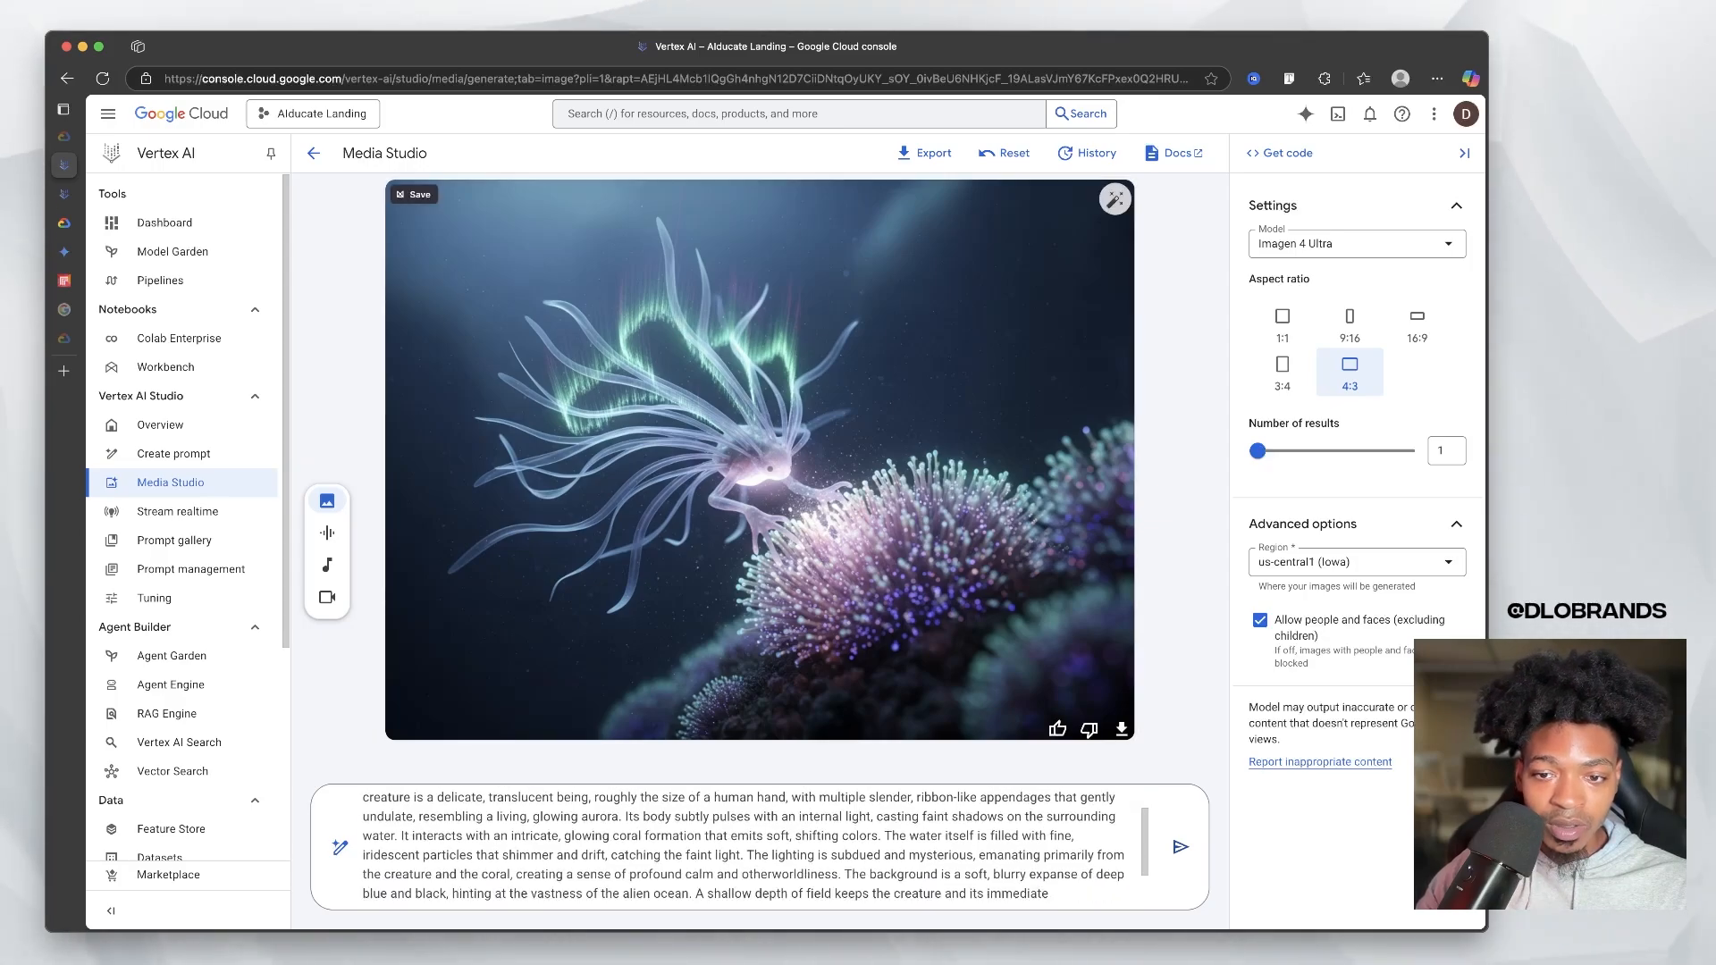
pyautogui.click(1121, 729)
pyautogui.click(615, 511)
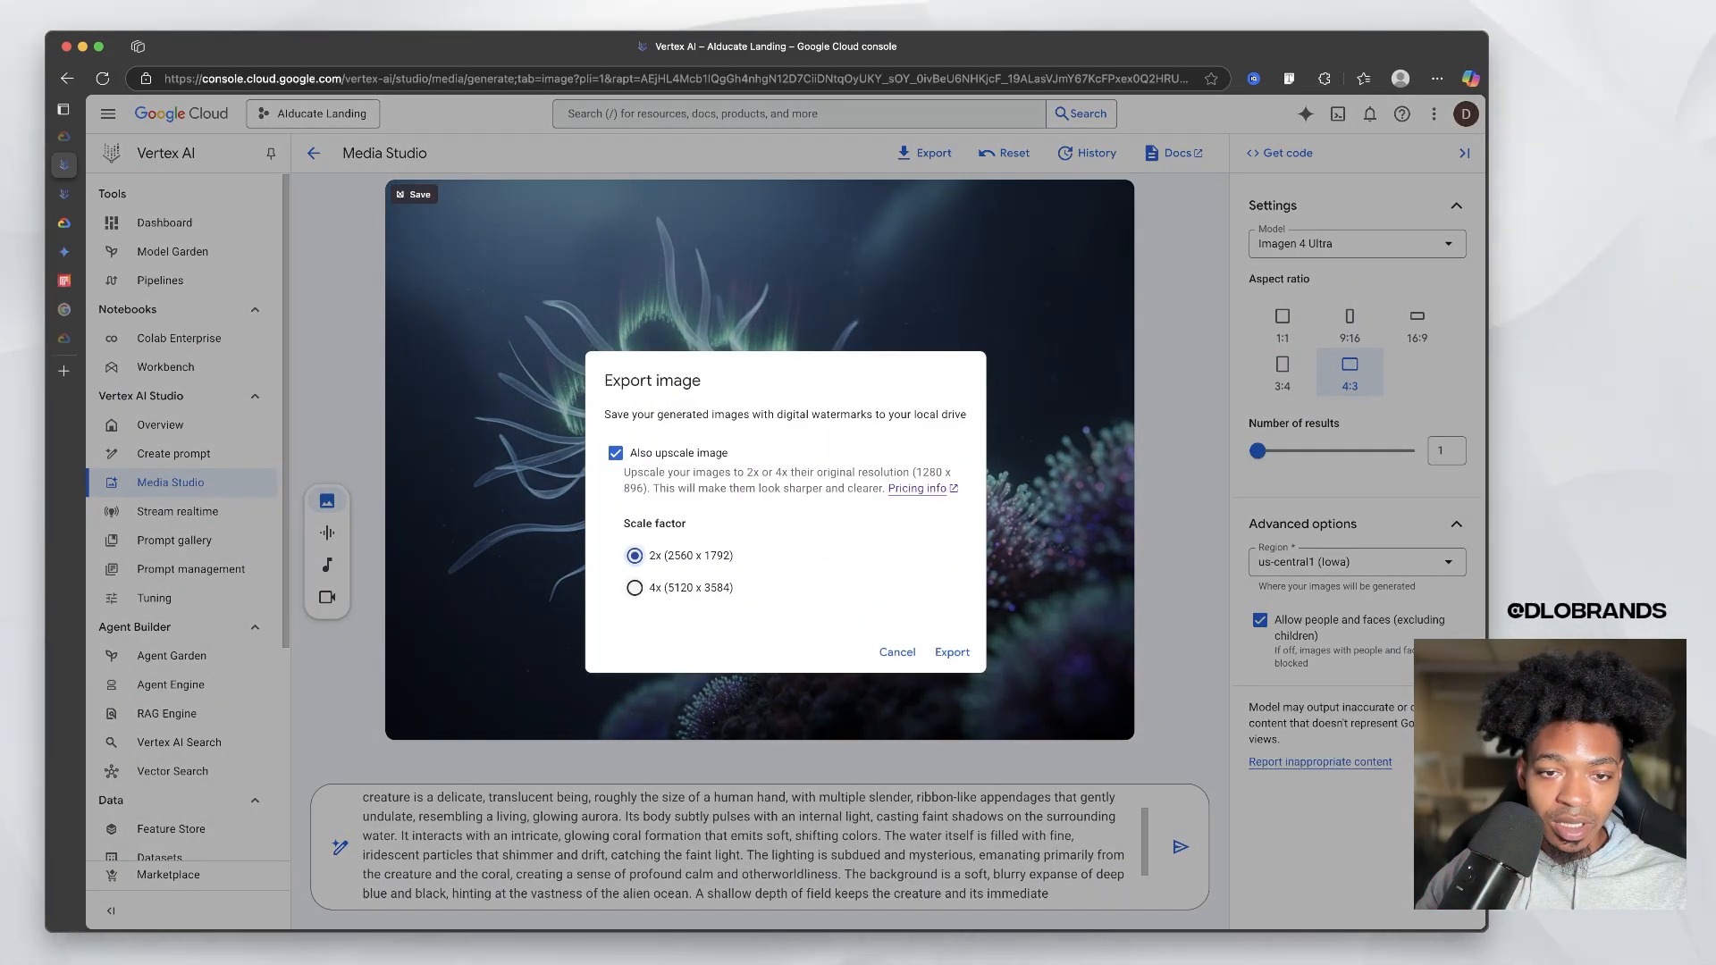
pyautogui.click(634, 588)
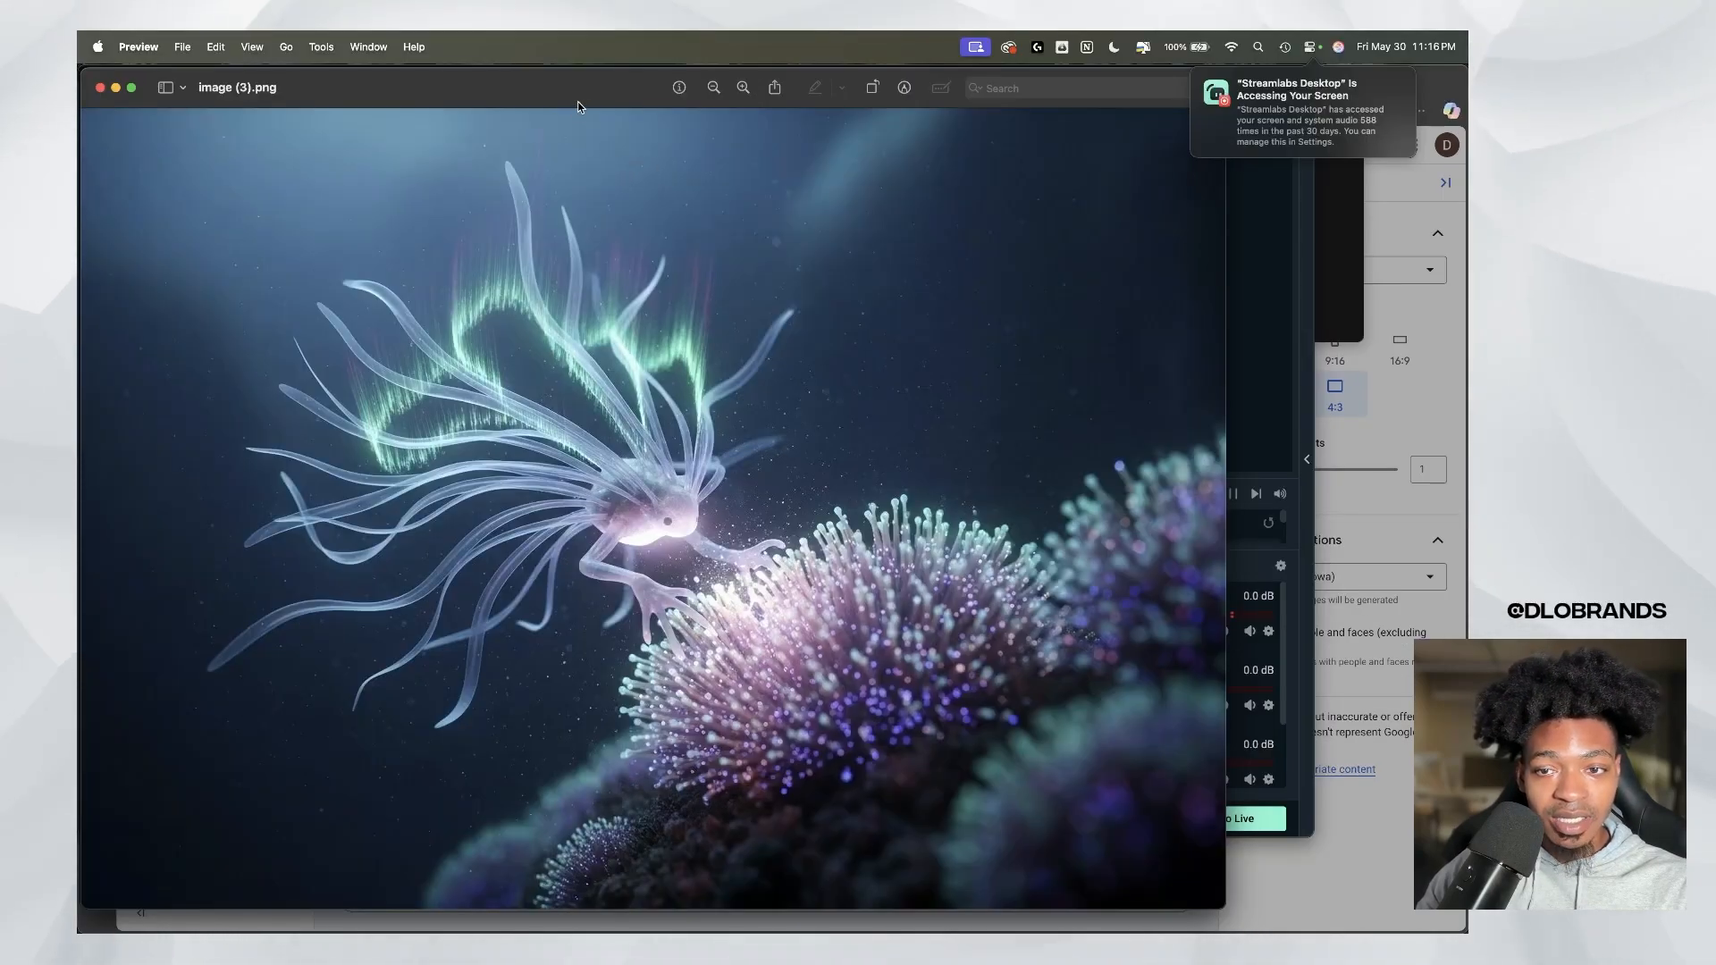
# Step: Reposition the exported underwater image's Preview window and examine the creature up close
pyautogui.doubleClick(577, 100)
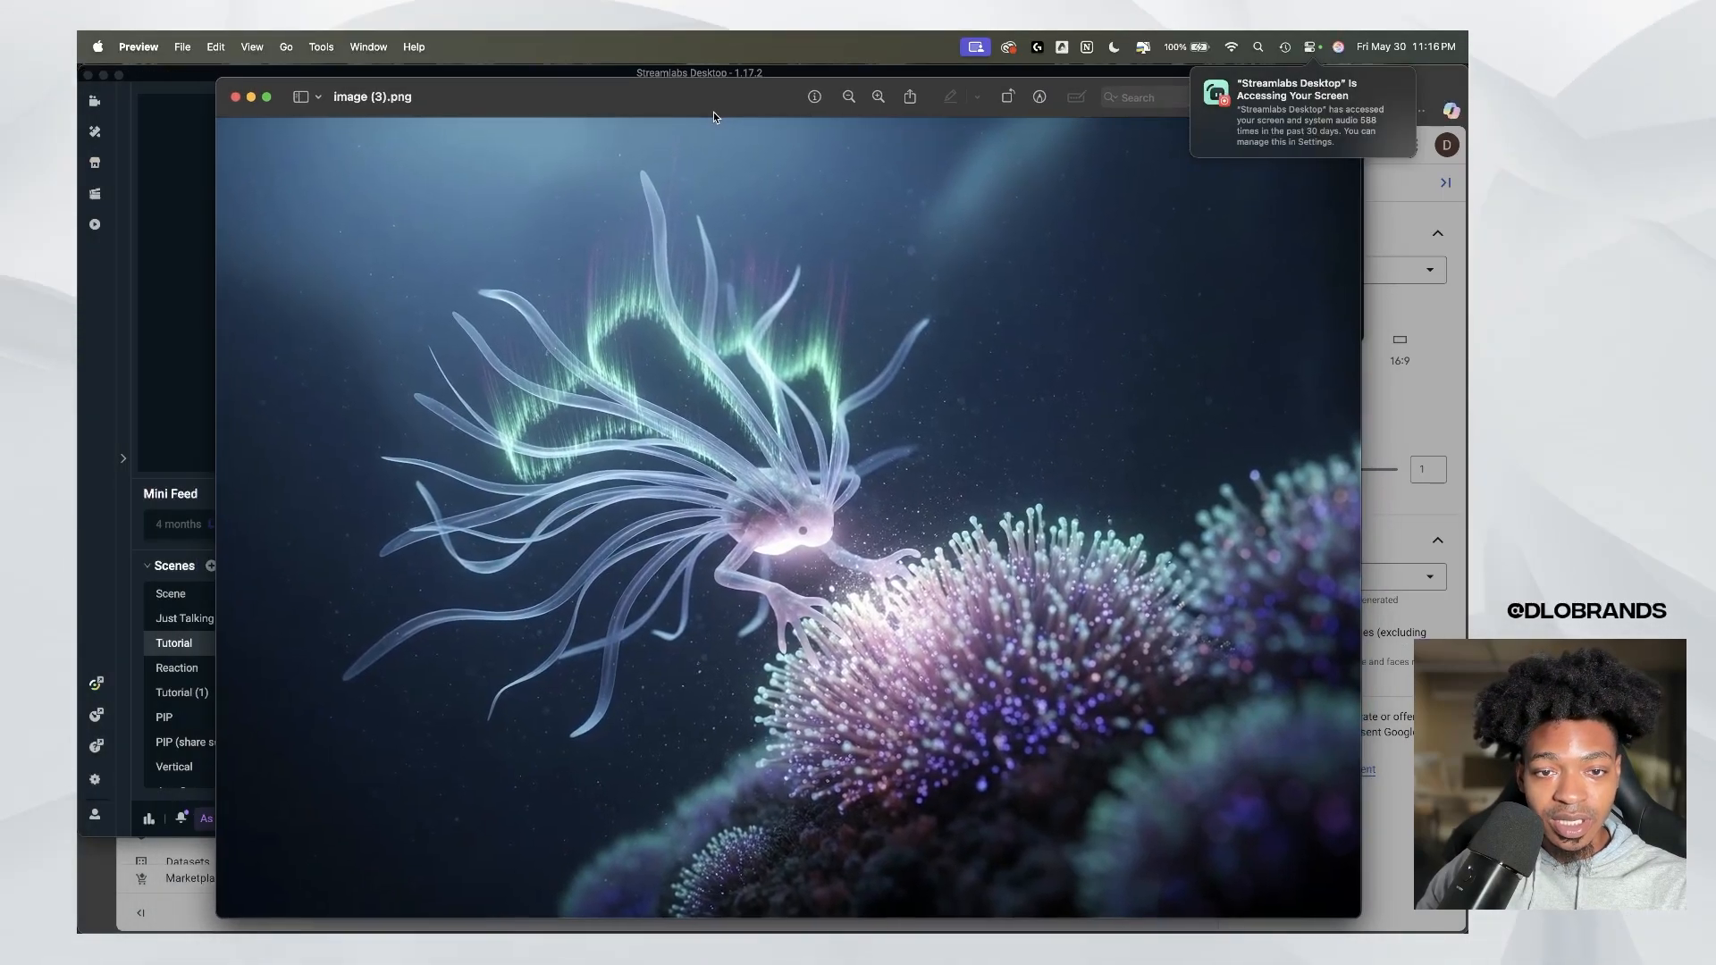
pyautogui.moveTo(713, 112); pyautogui.dragTo(664, 108)
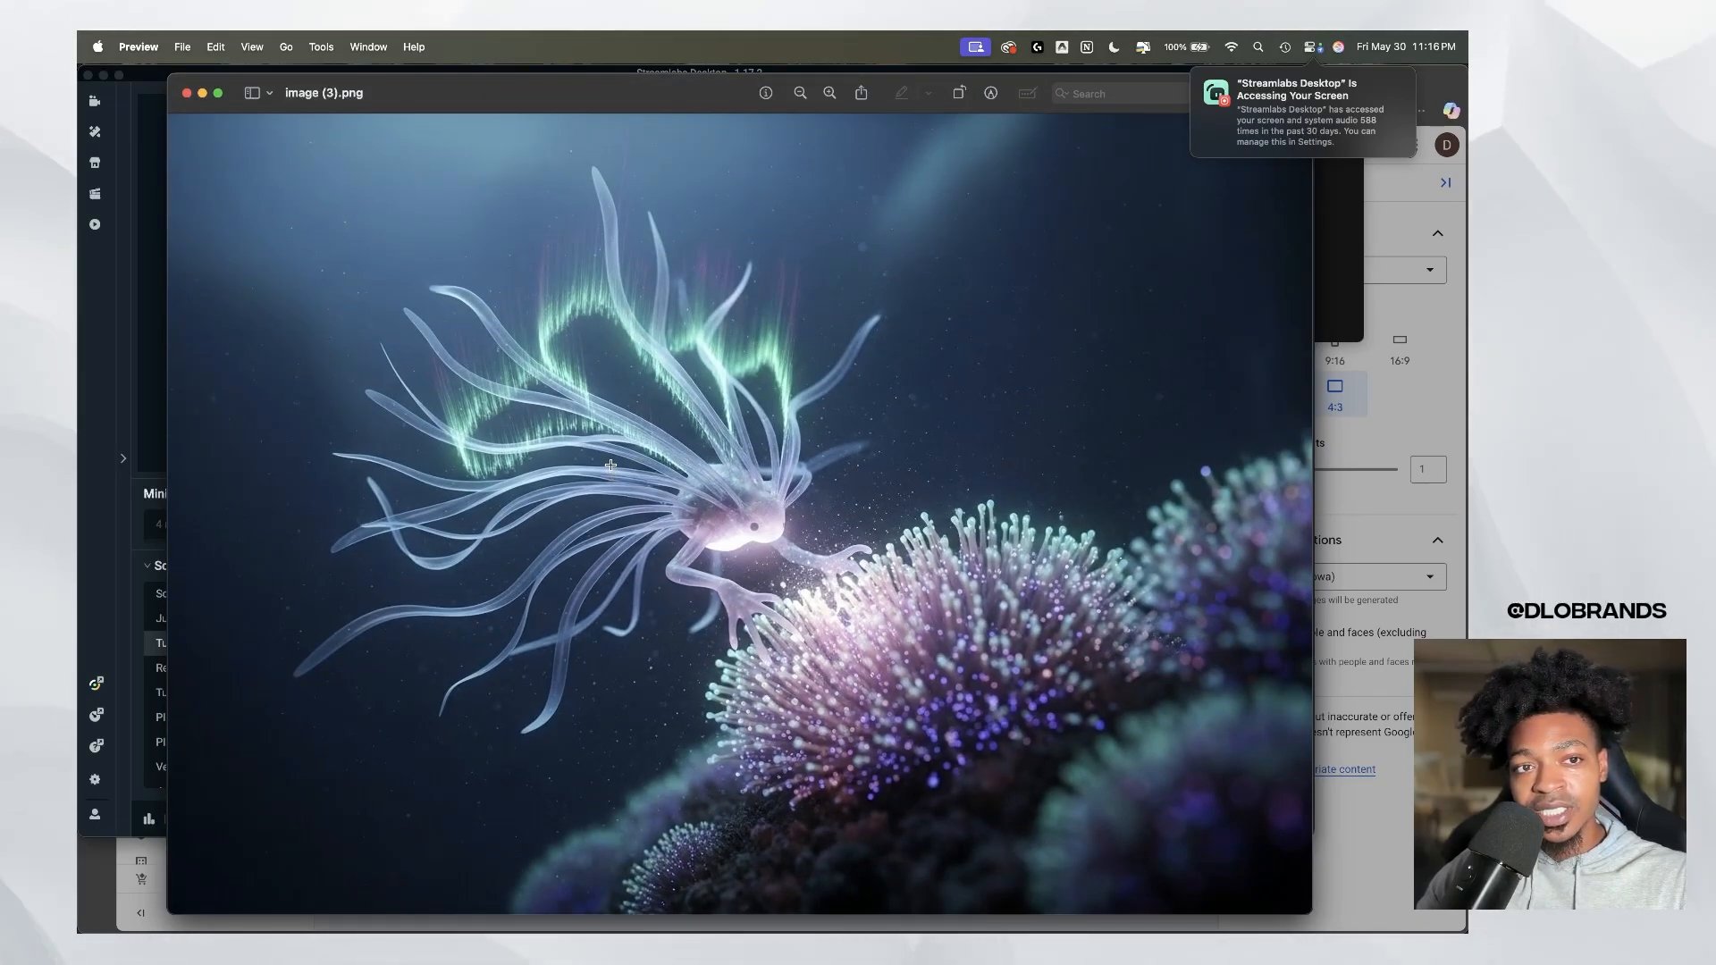
pyautogui.scroll(5, 610, 464)
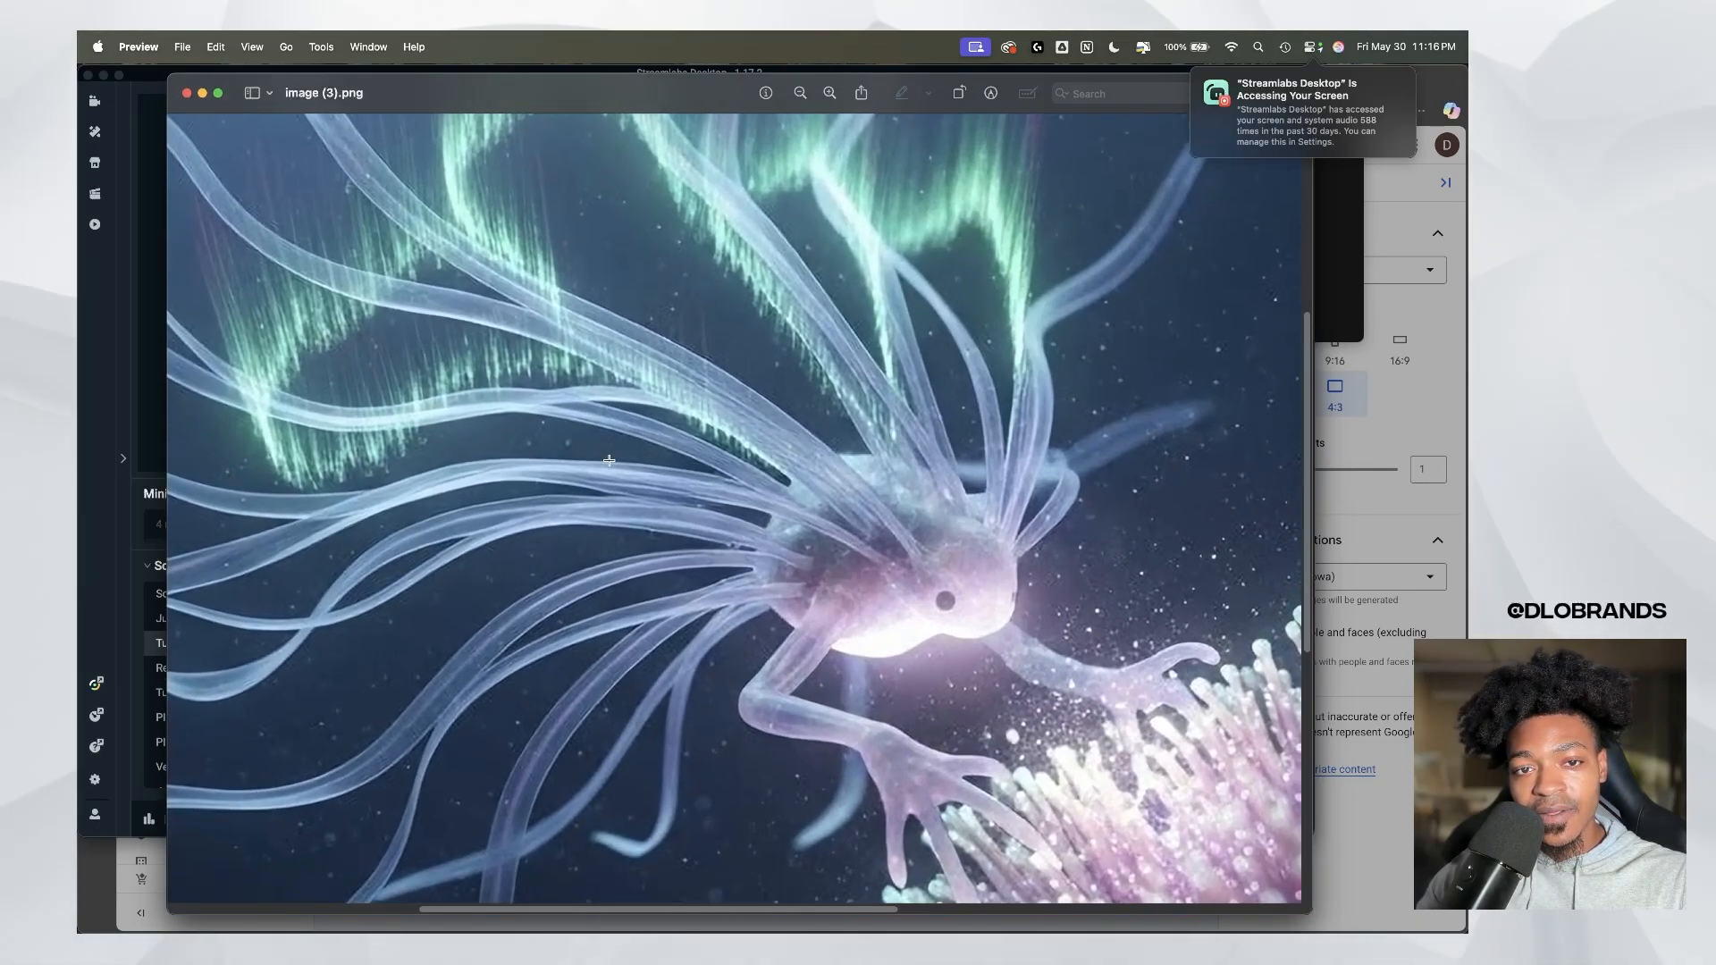
# Step: Finish viewing the exported underwater image, open Envato ImageEdit in a new browser tab, and load the image with the Upscale tool
pyautogui.scroll(-5, 609, 460)
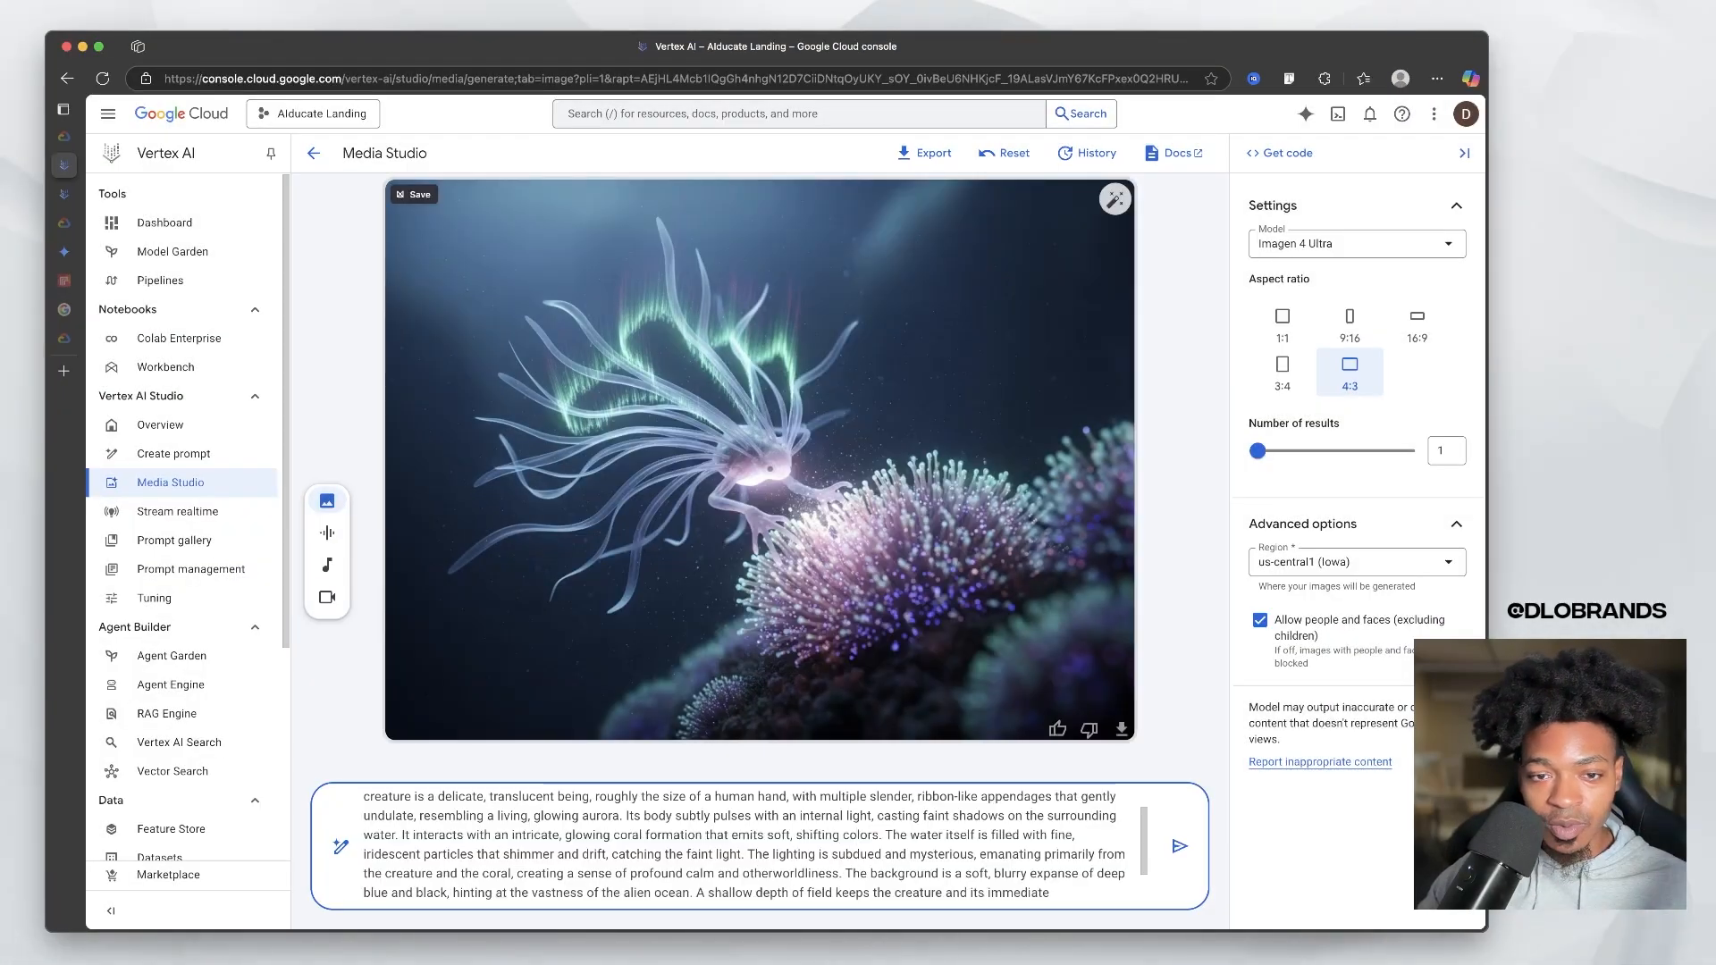
pyautogui.press('super+t')
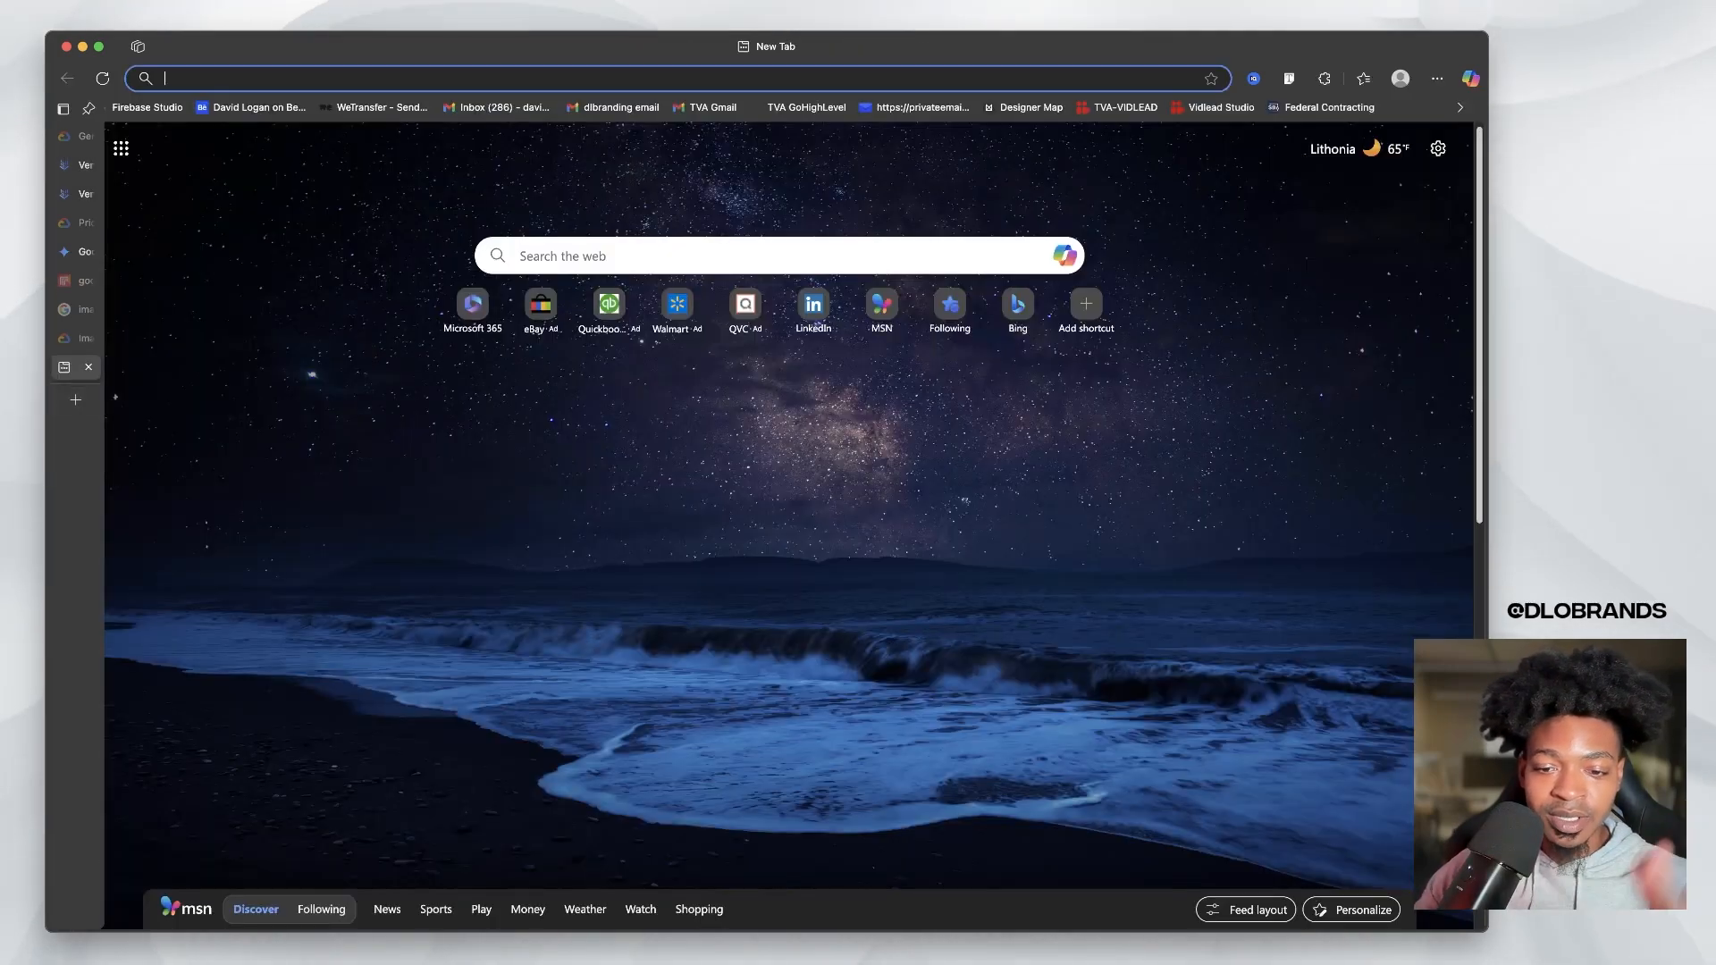
pyautogui.write('image-edit')
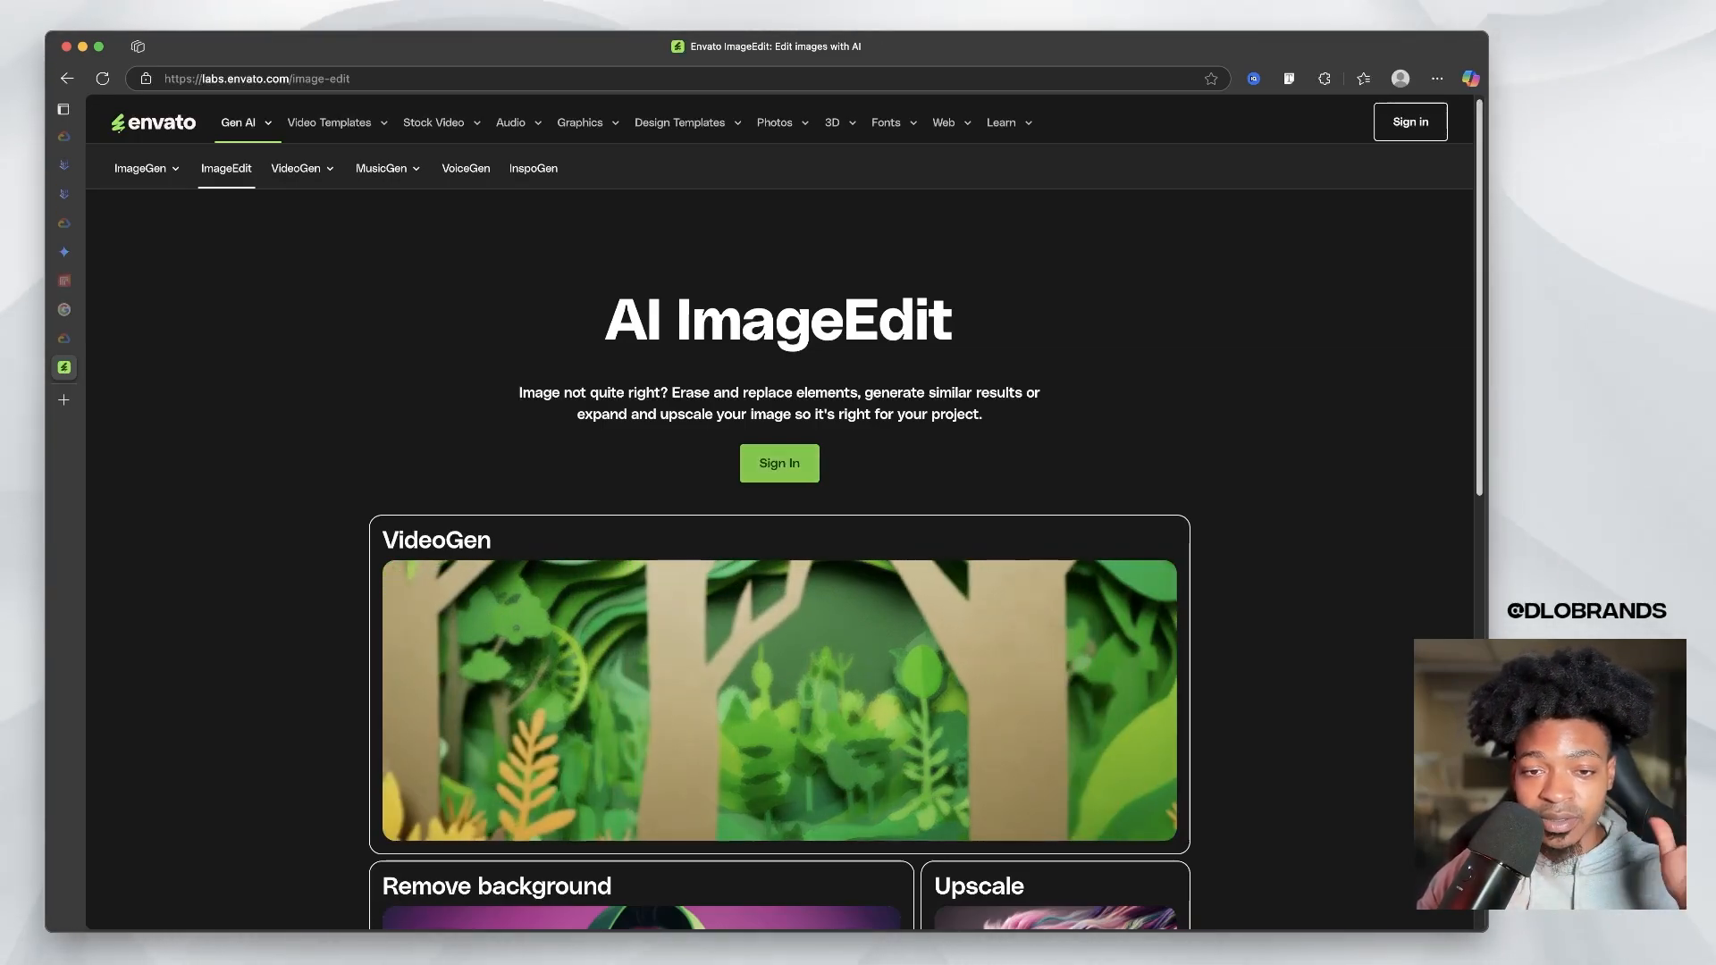
pyautogui.click(779, 463)
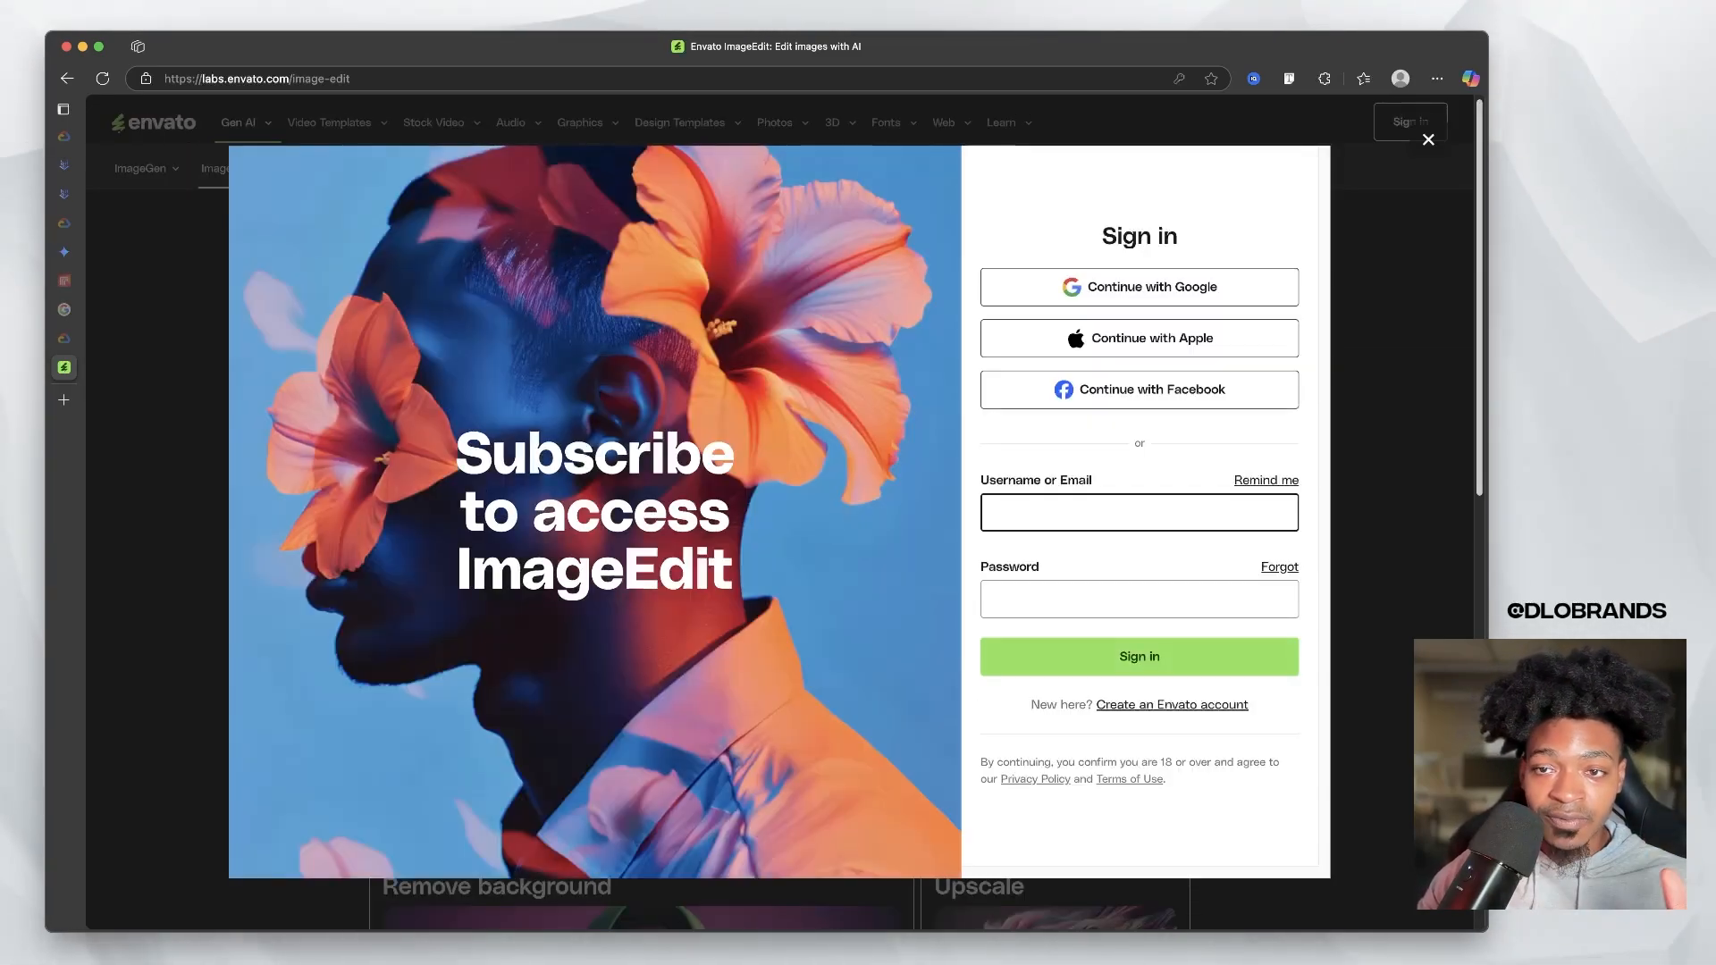
pyautogui.press('Escape')
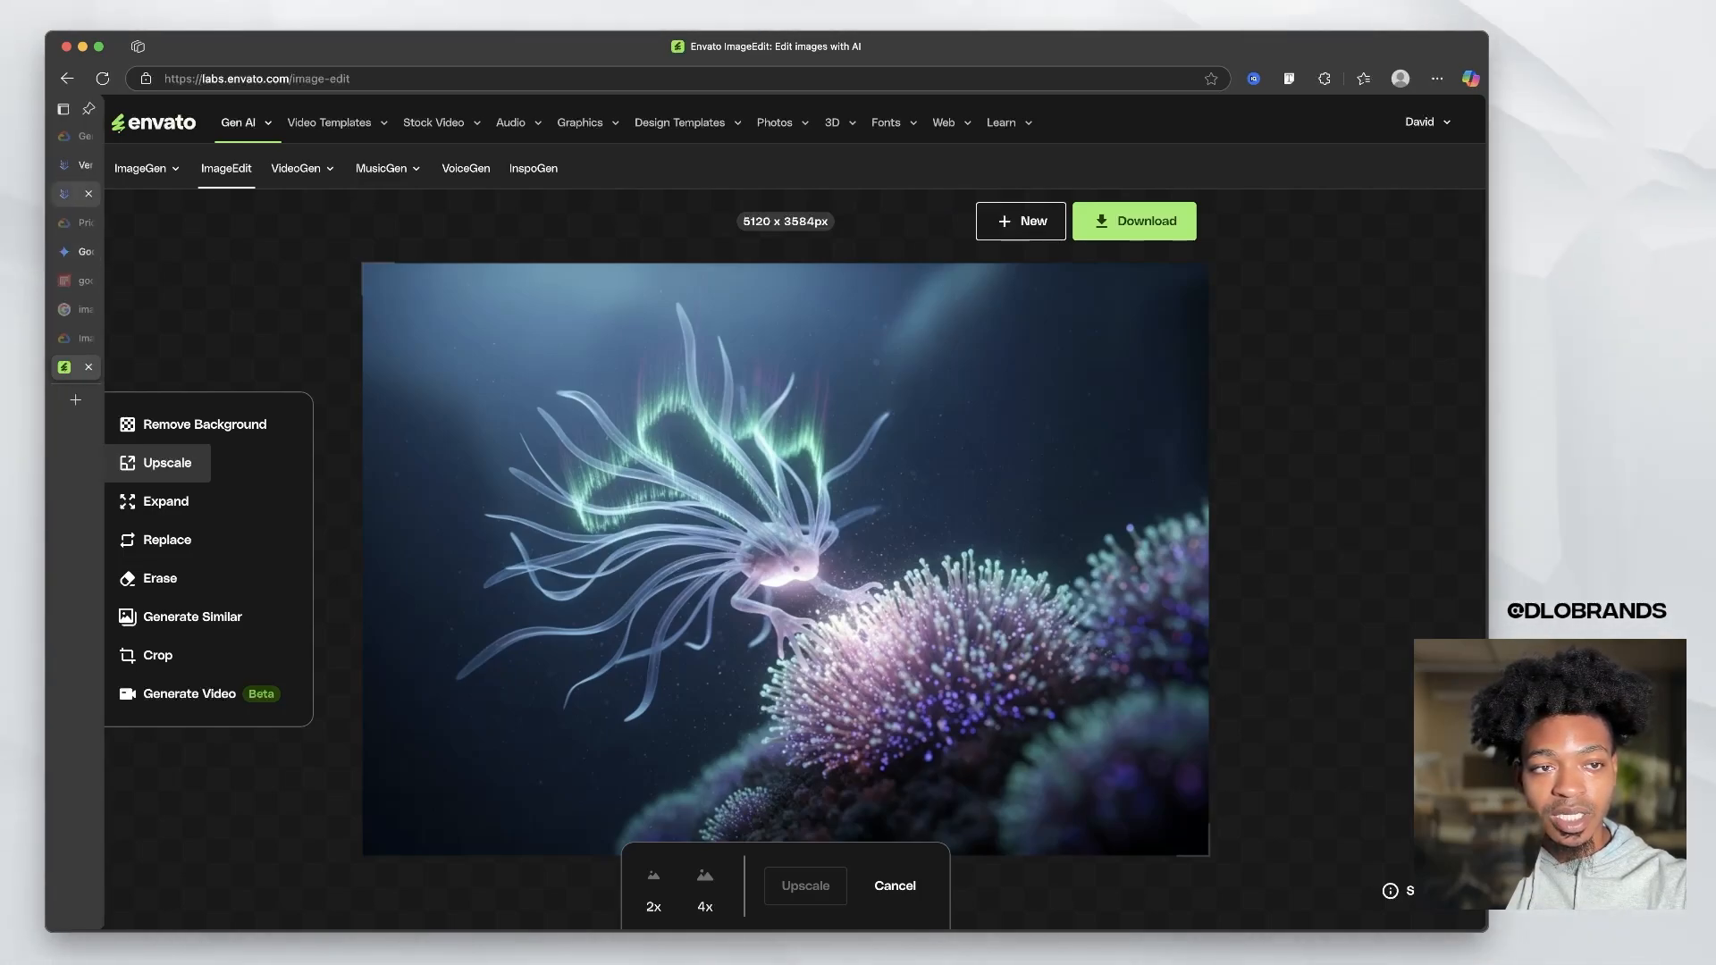
# Step: Copy the Dynamic Sports Action, Extreme Close-Up prompt from Gemini and generate one 4:3 image from it with Imagen 4 Ultra in Media Studio
pyautogui.click(64, 251)
pyautogui.hotkey('ctrl', 'shift', 'Tab')
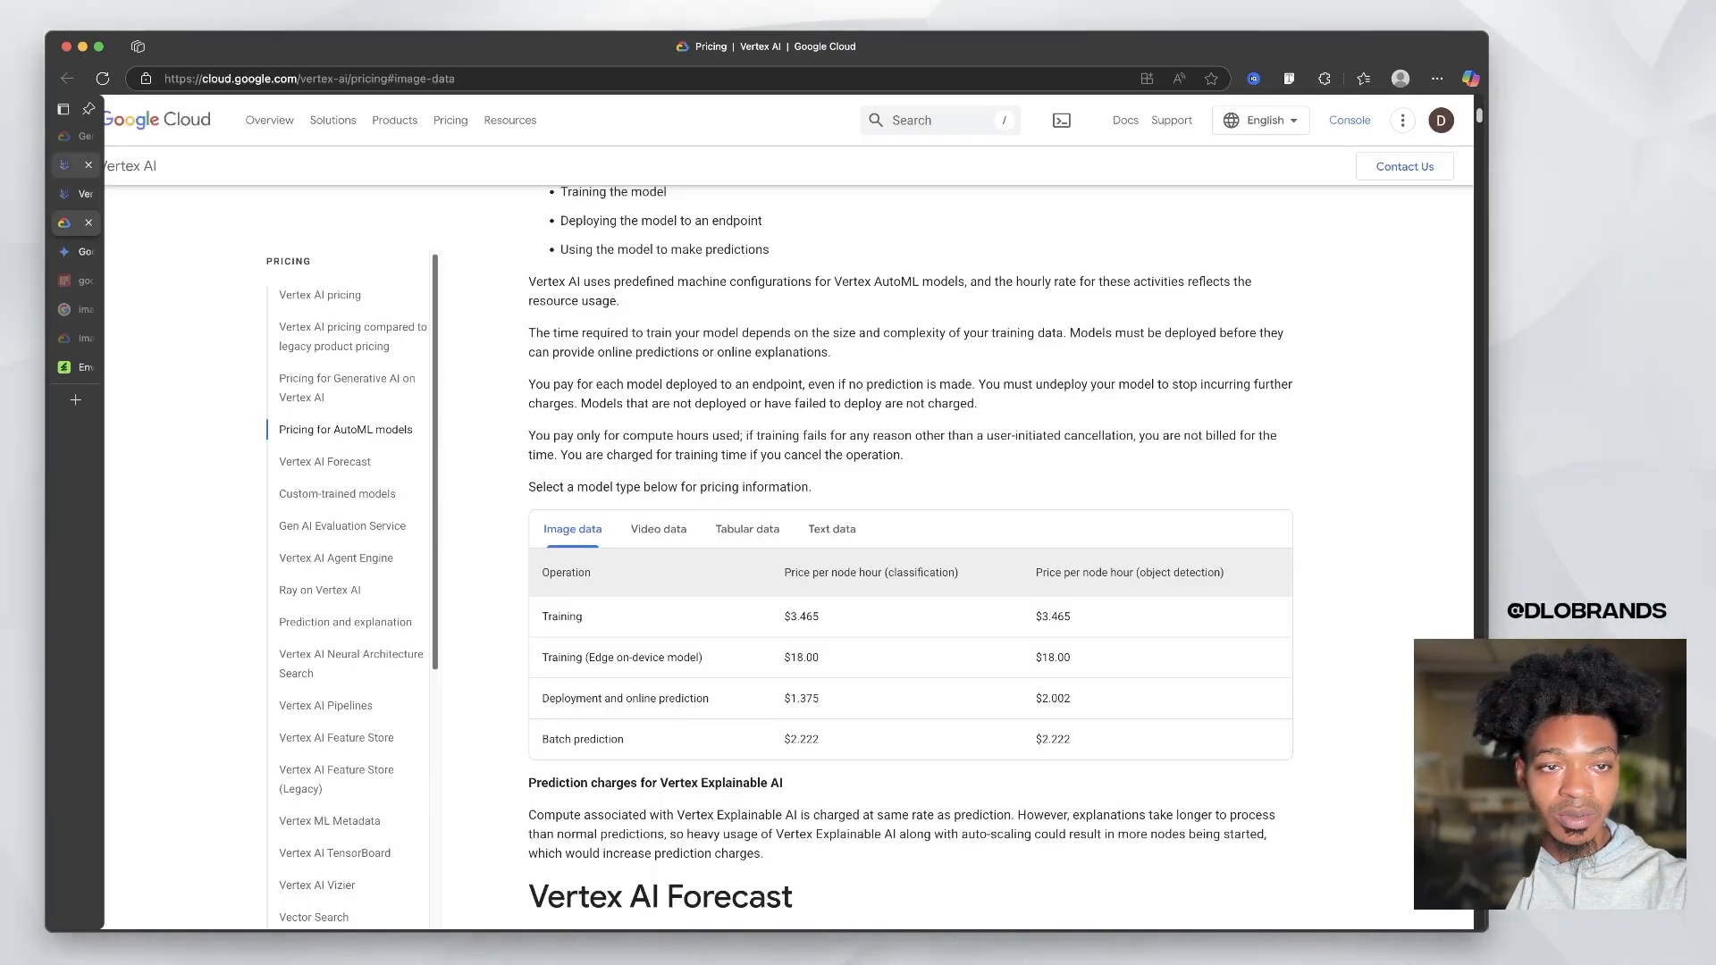
pyautogui.click(64, 164)
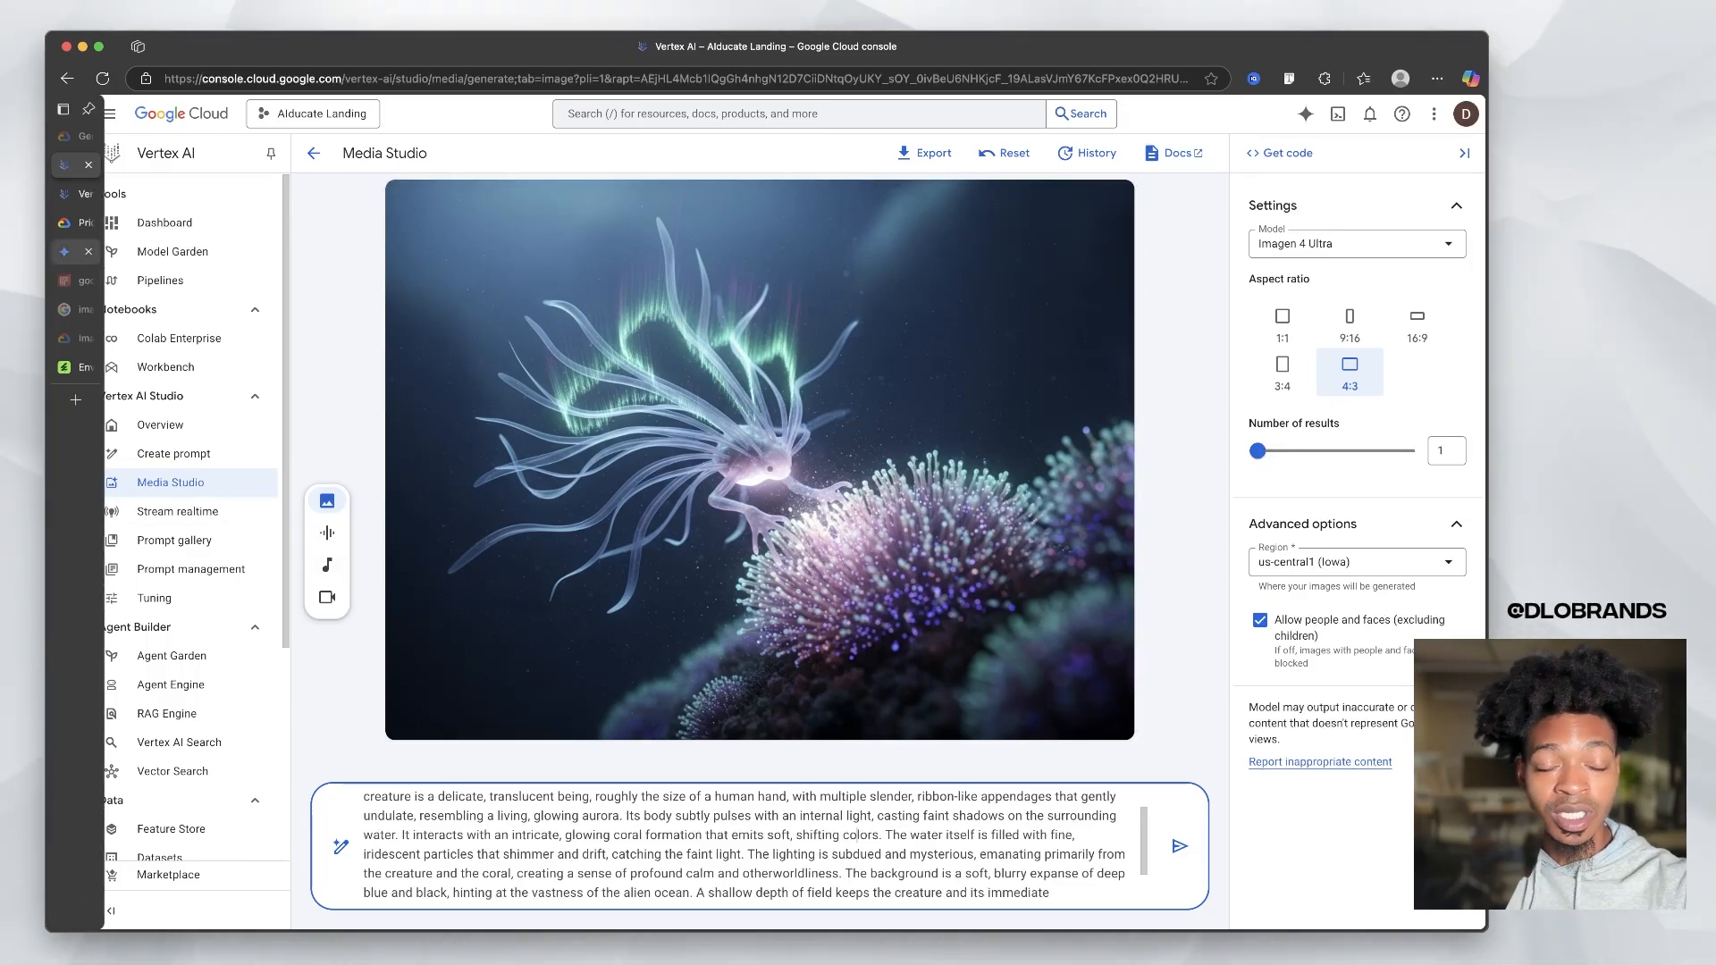
pyautogui.click(64, 252)
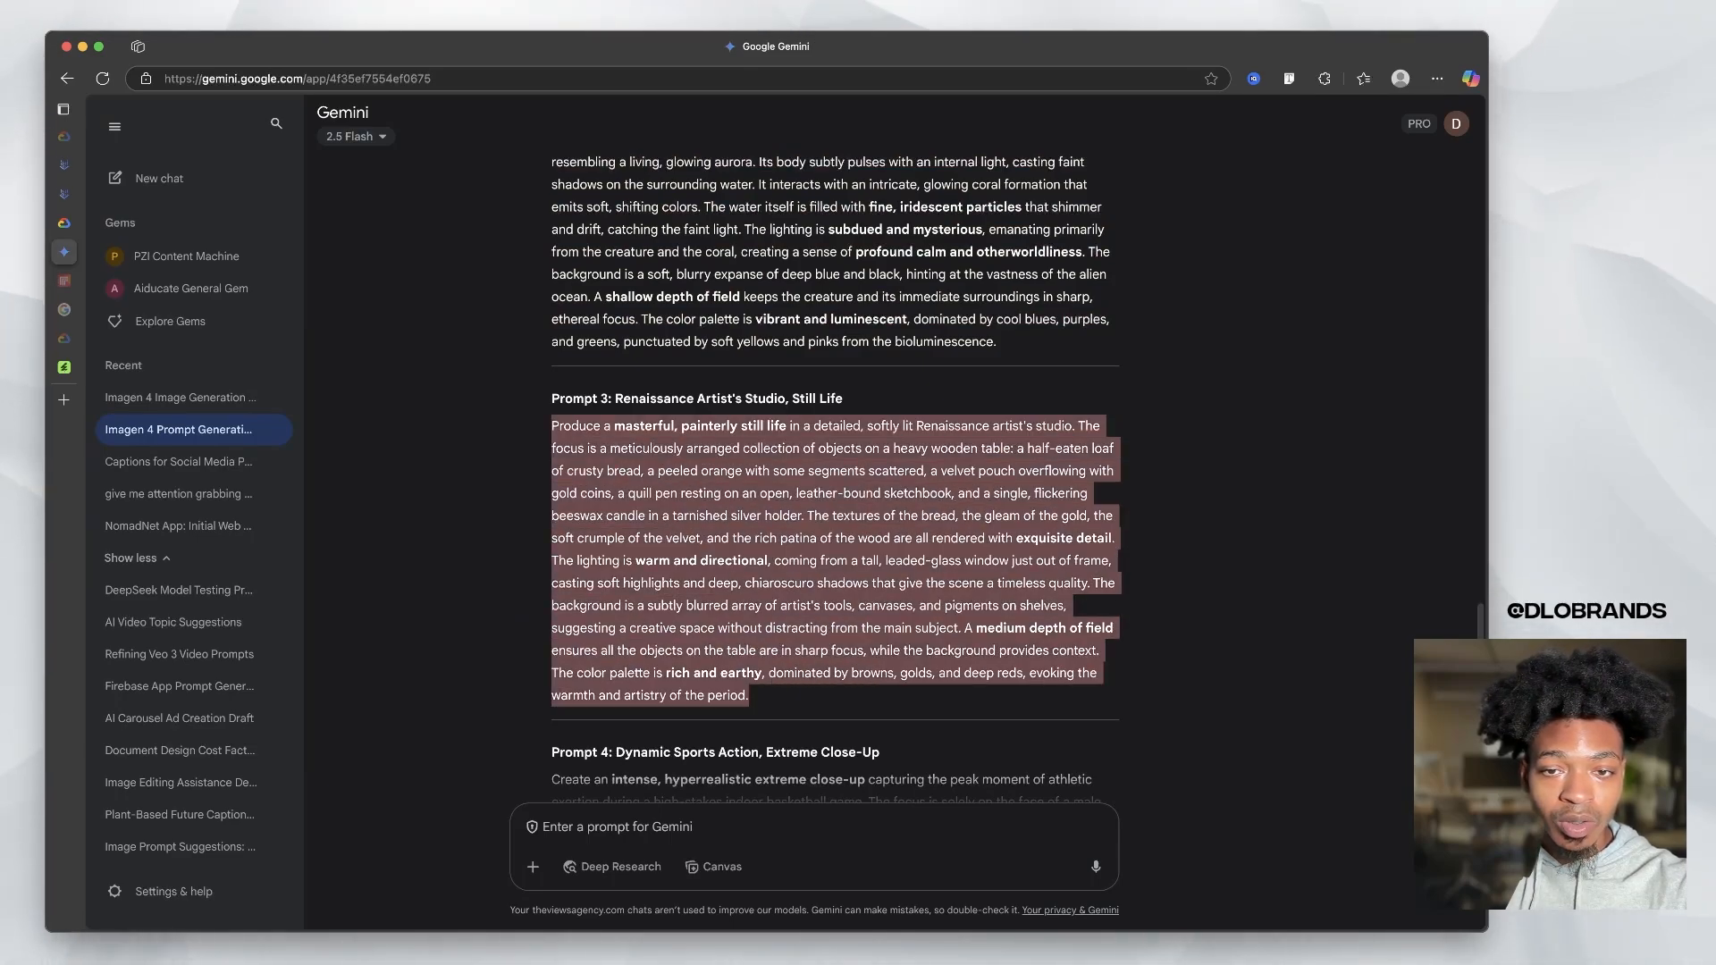
pyautogui.scroll(-3, 834, 447)
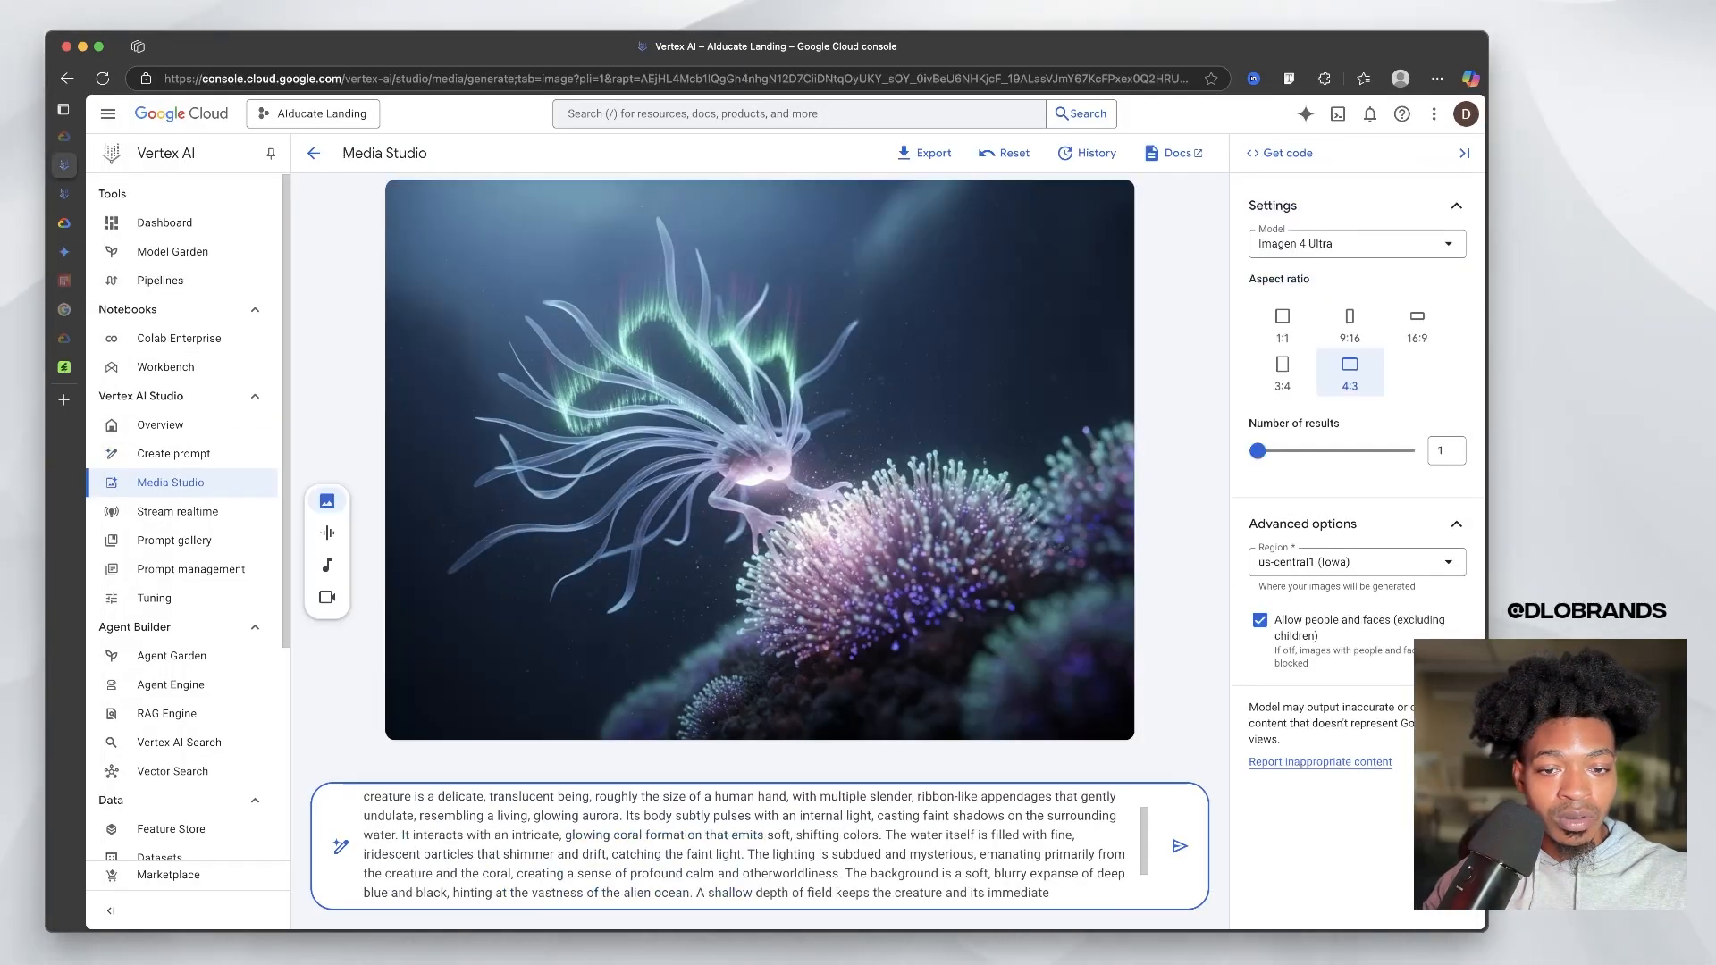
pyautogui.press('super+v')
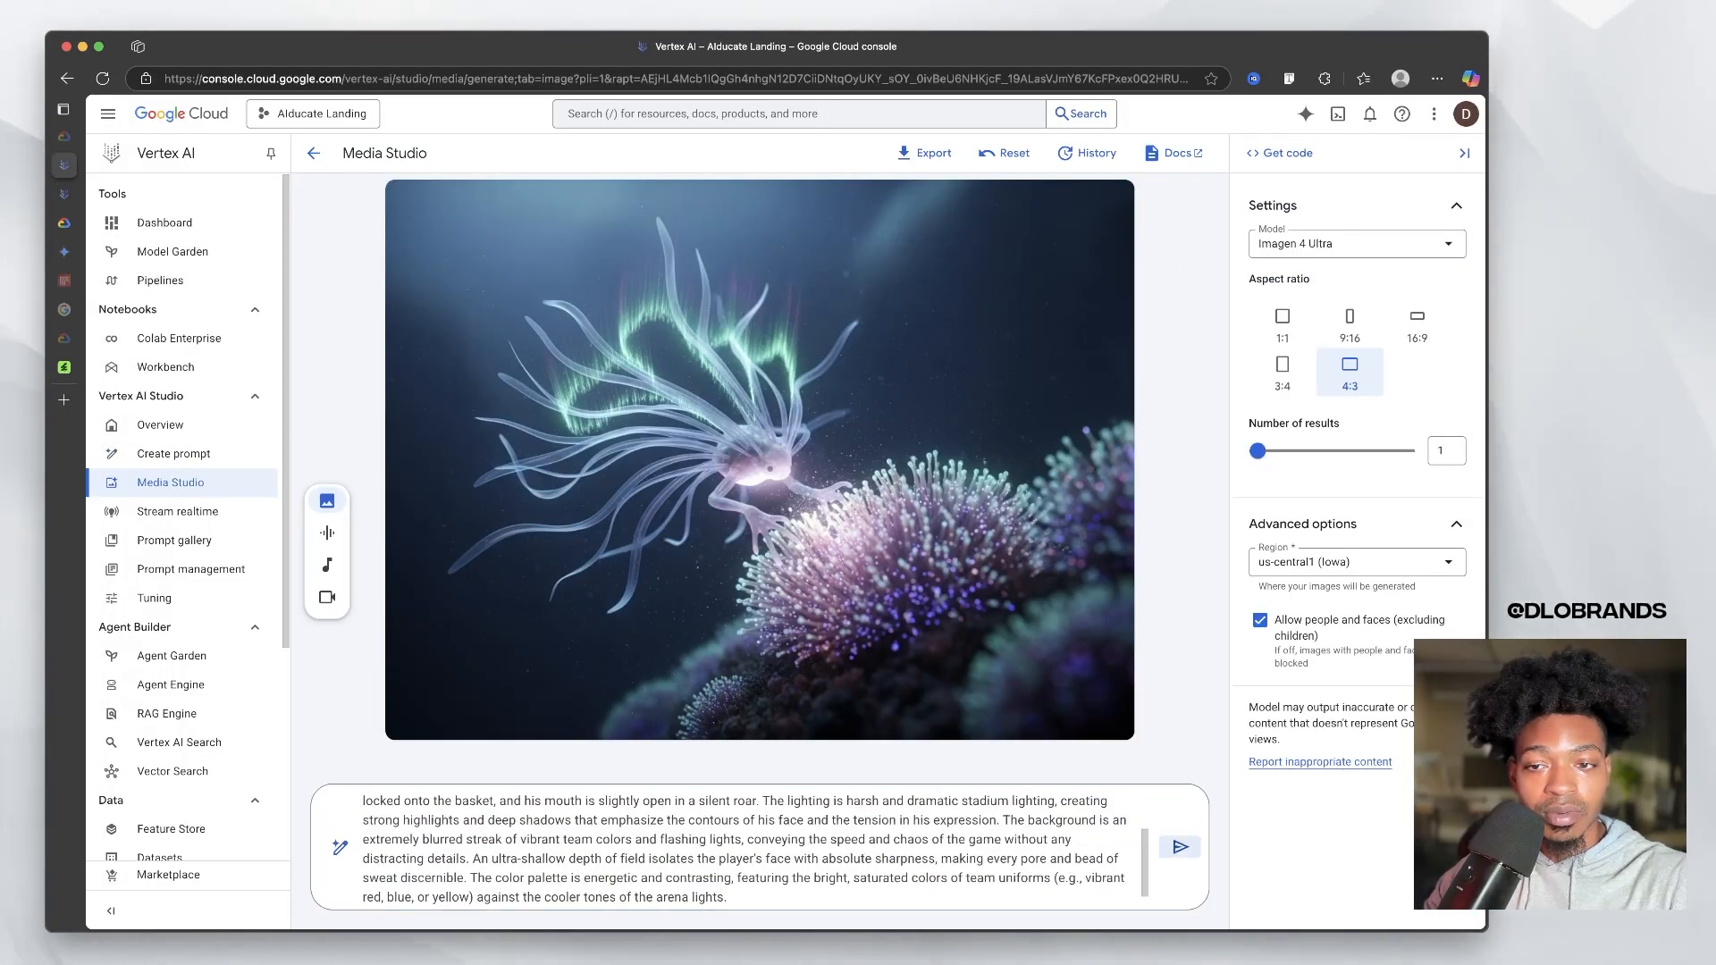
pyautogui.press('Return')
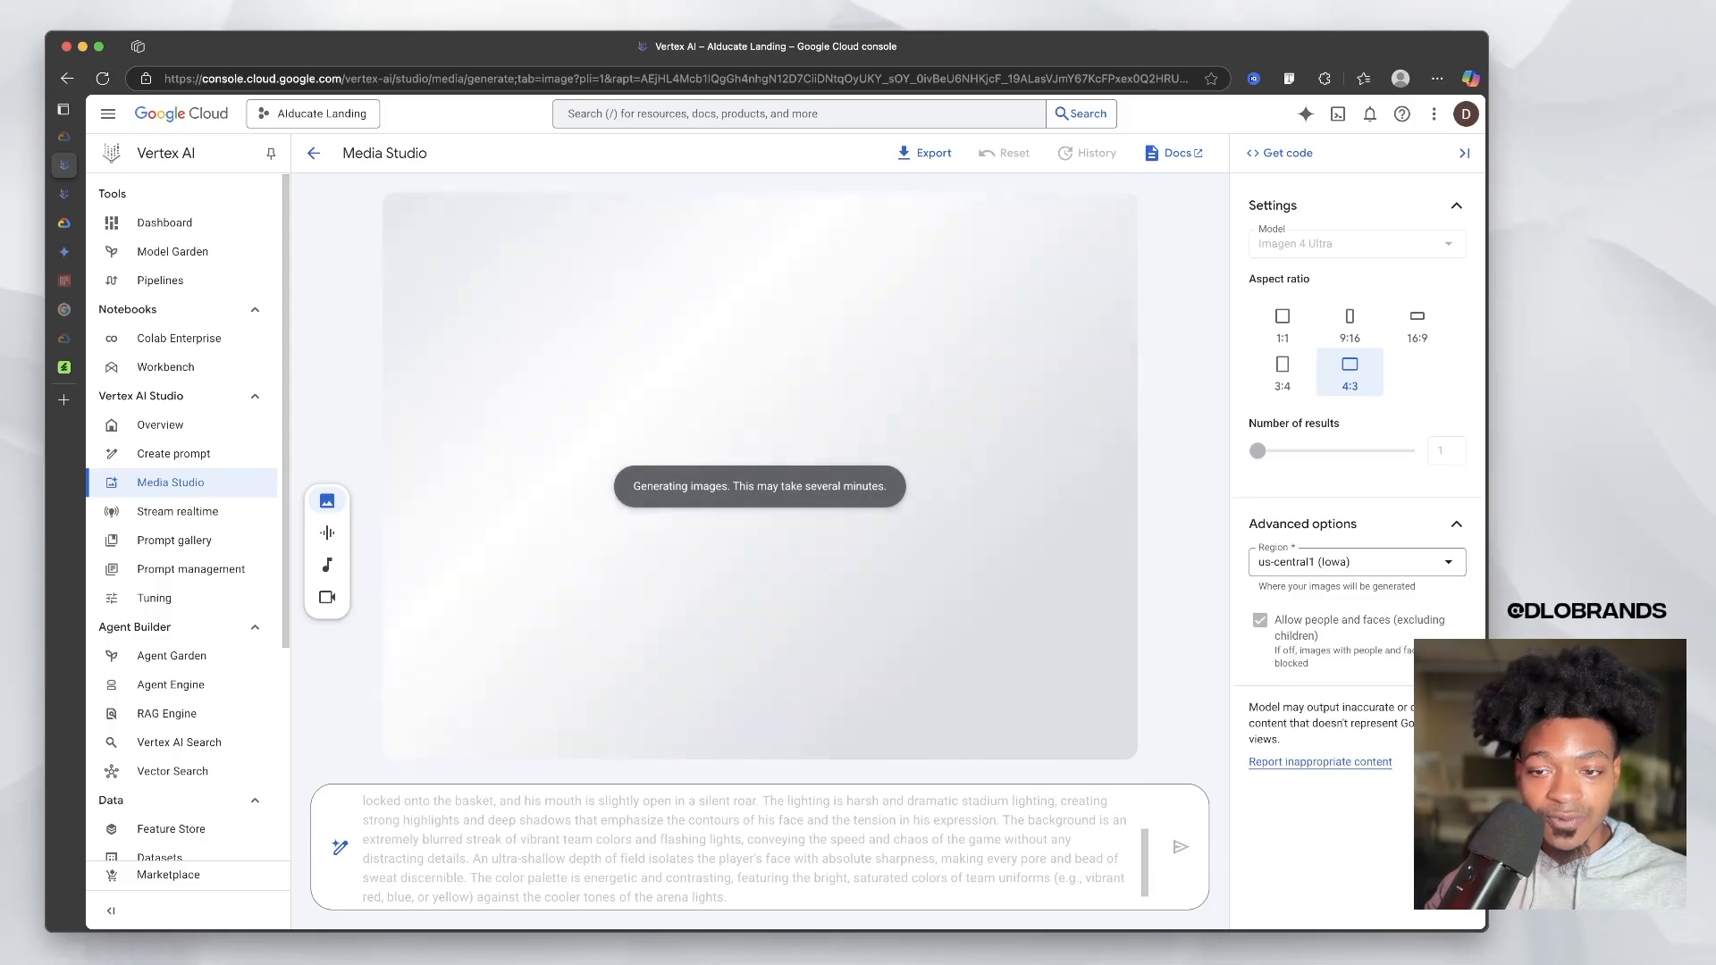
# Step: In a second Media Studio tab, generate four 4:3 images from the same basketball prompt with the standard Imagen 4 model
pyautogui.moveTo(67, 165)
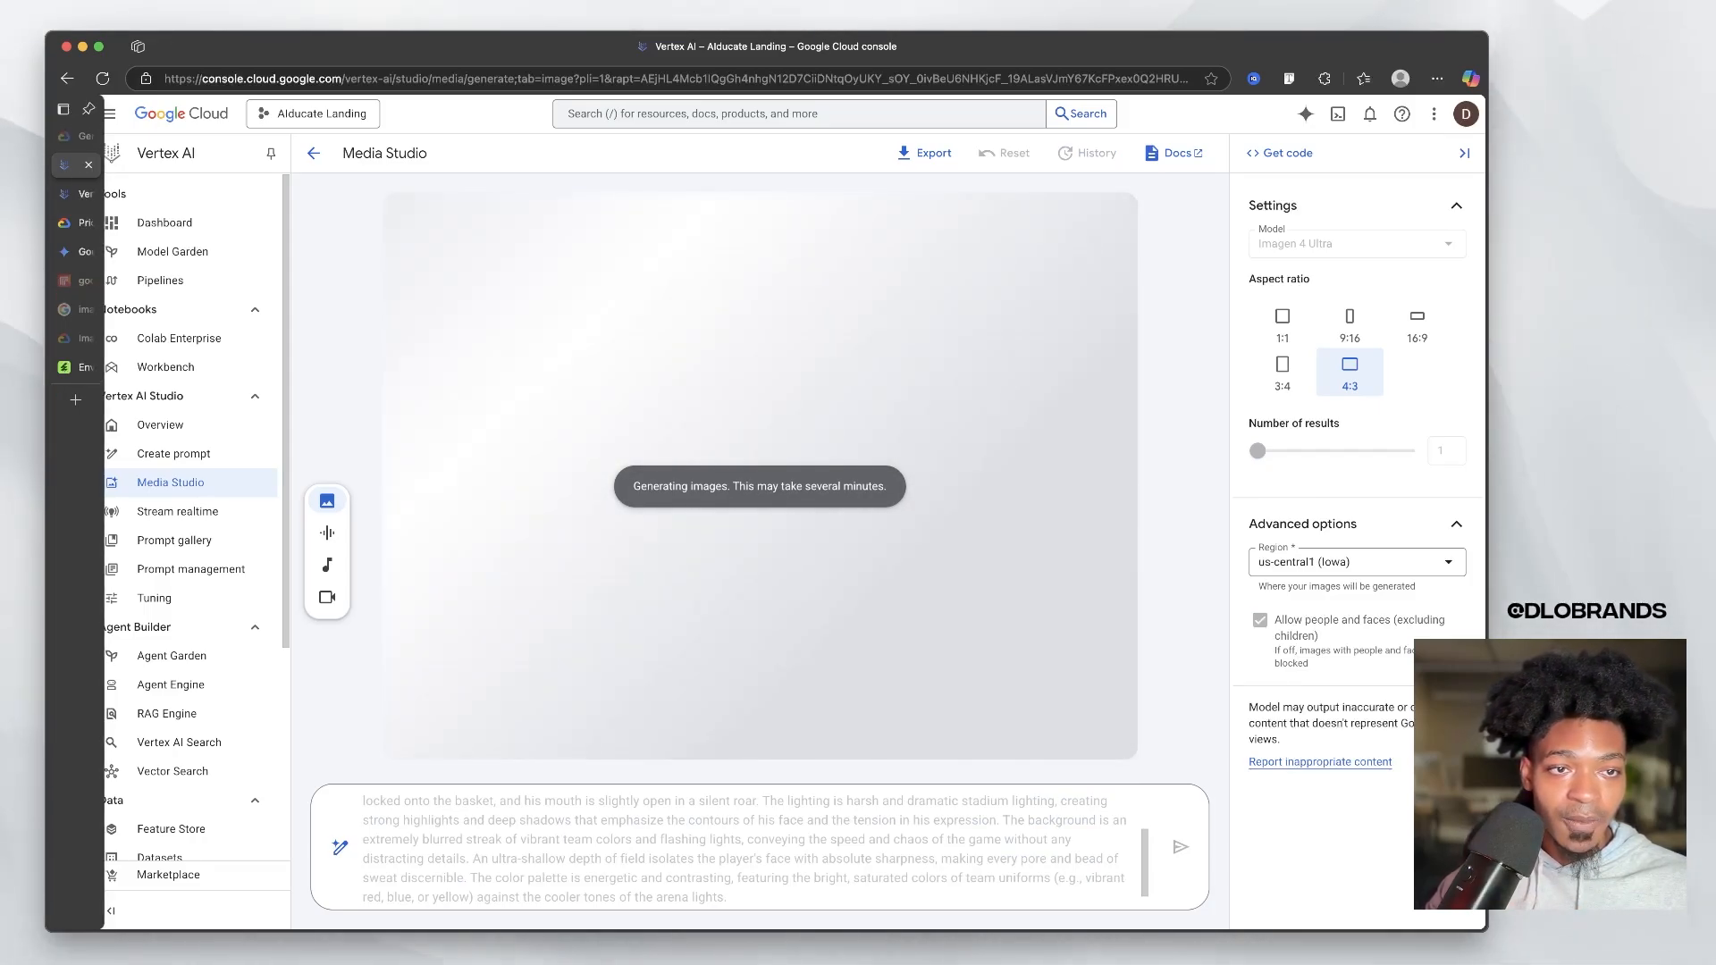
pyautogui.press('super+r')
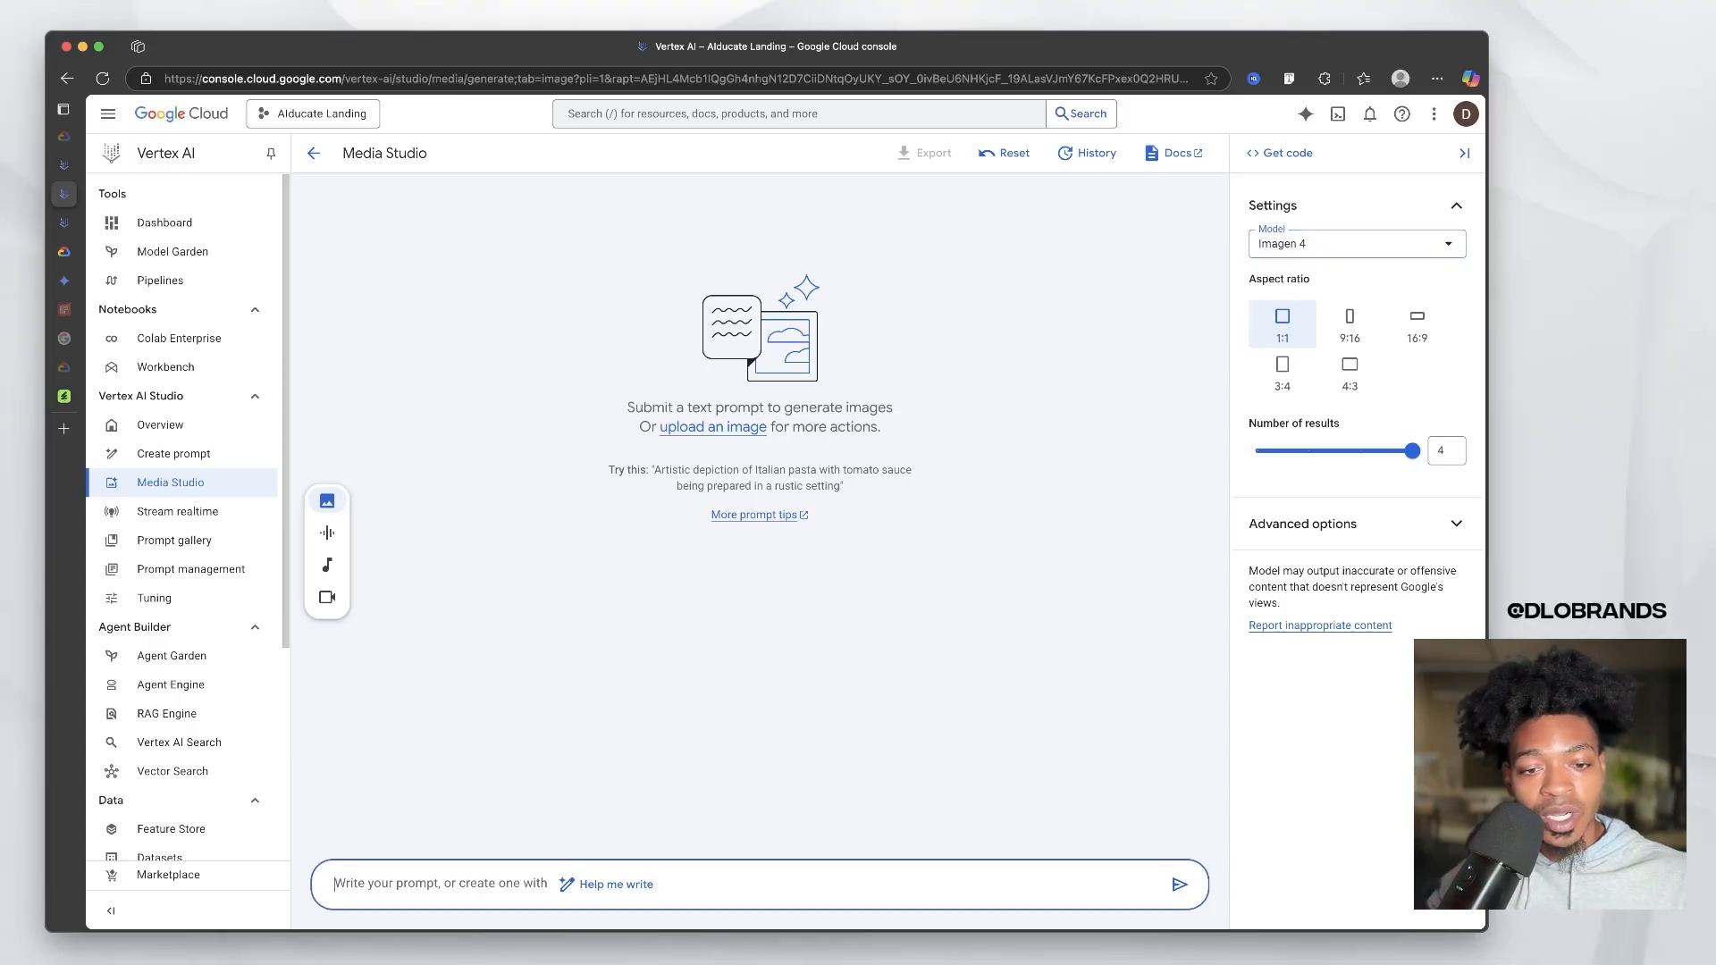
pyautogui.click(1349, 369)
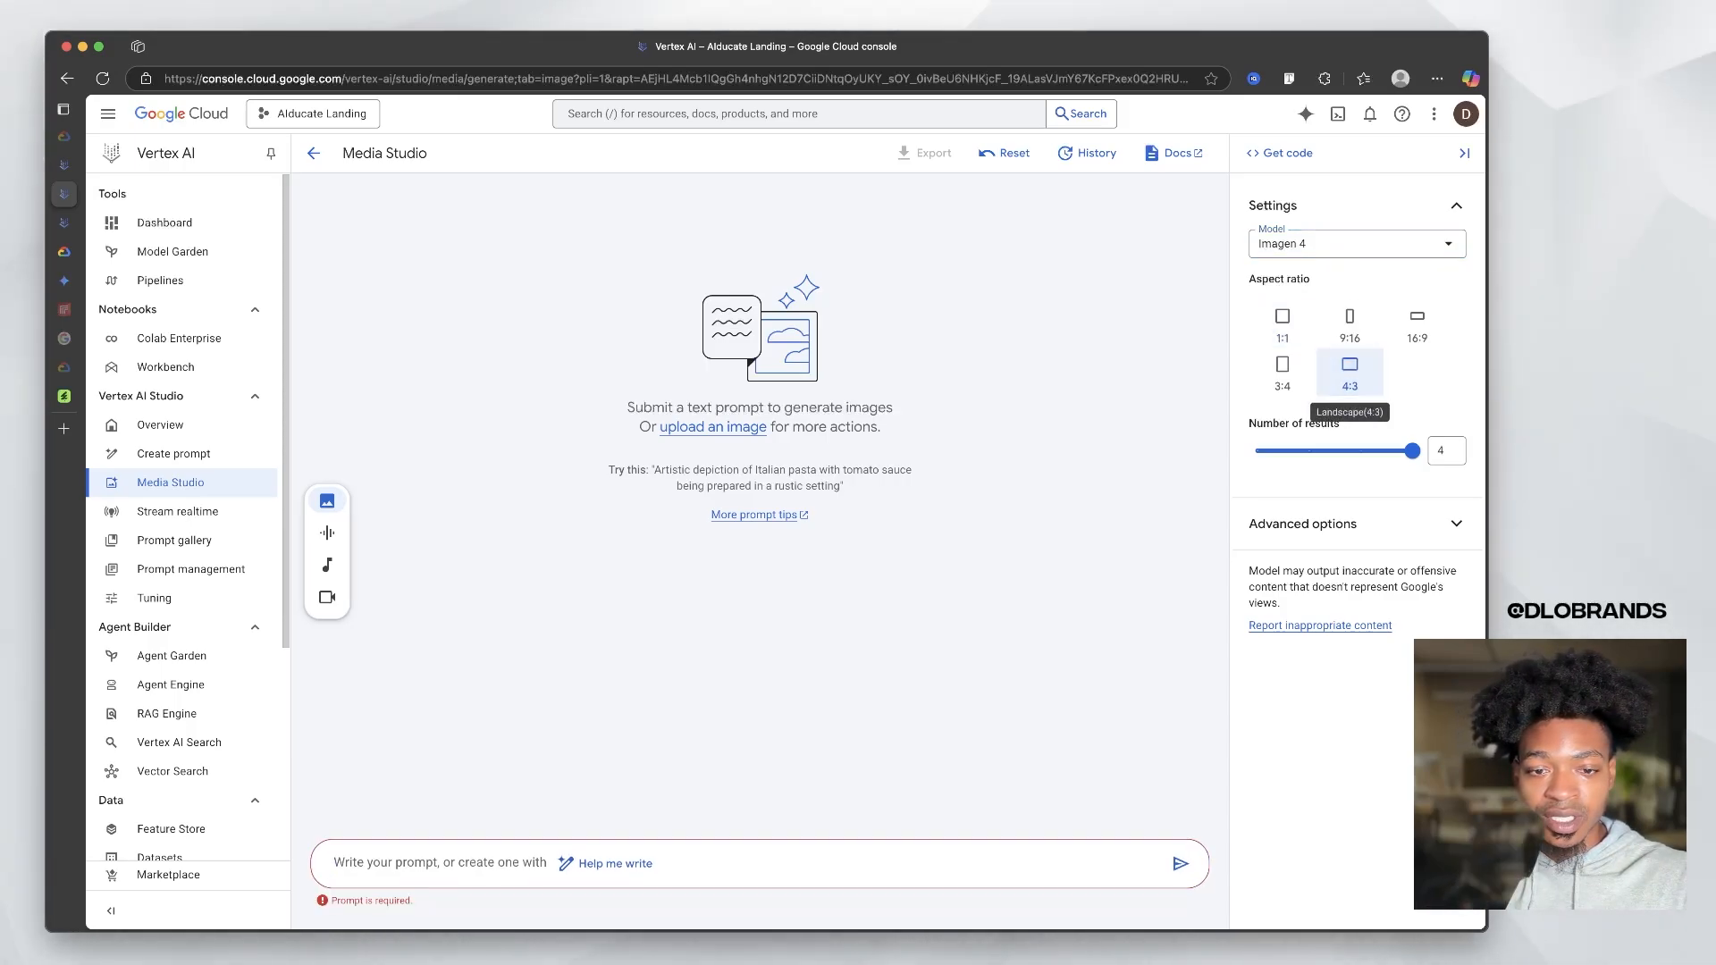
pyautogui.press('super+v')
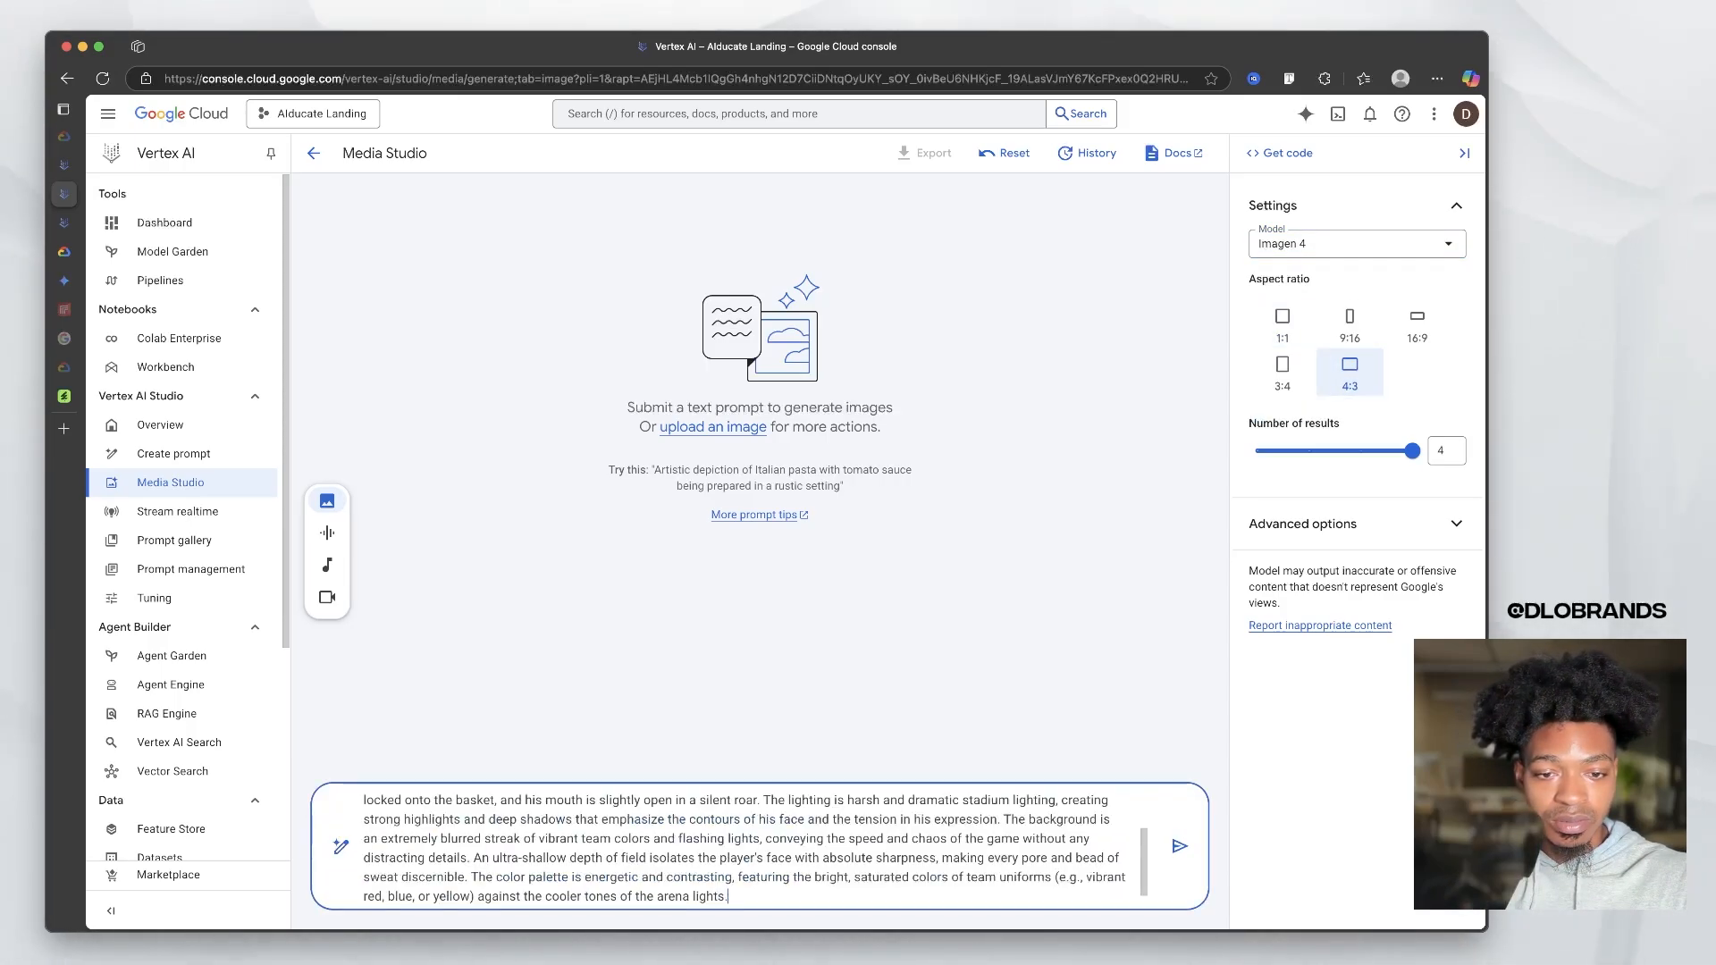
pyautogui.moveTo(1412, 450)
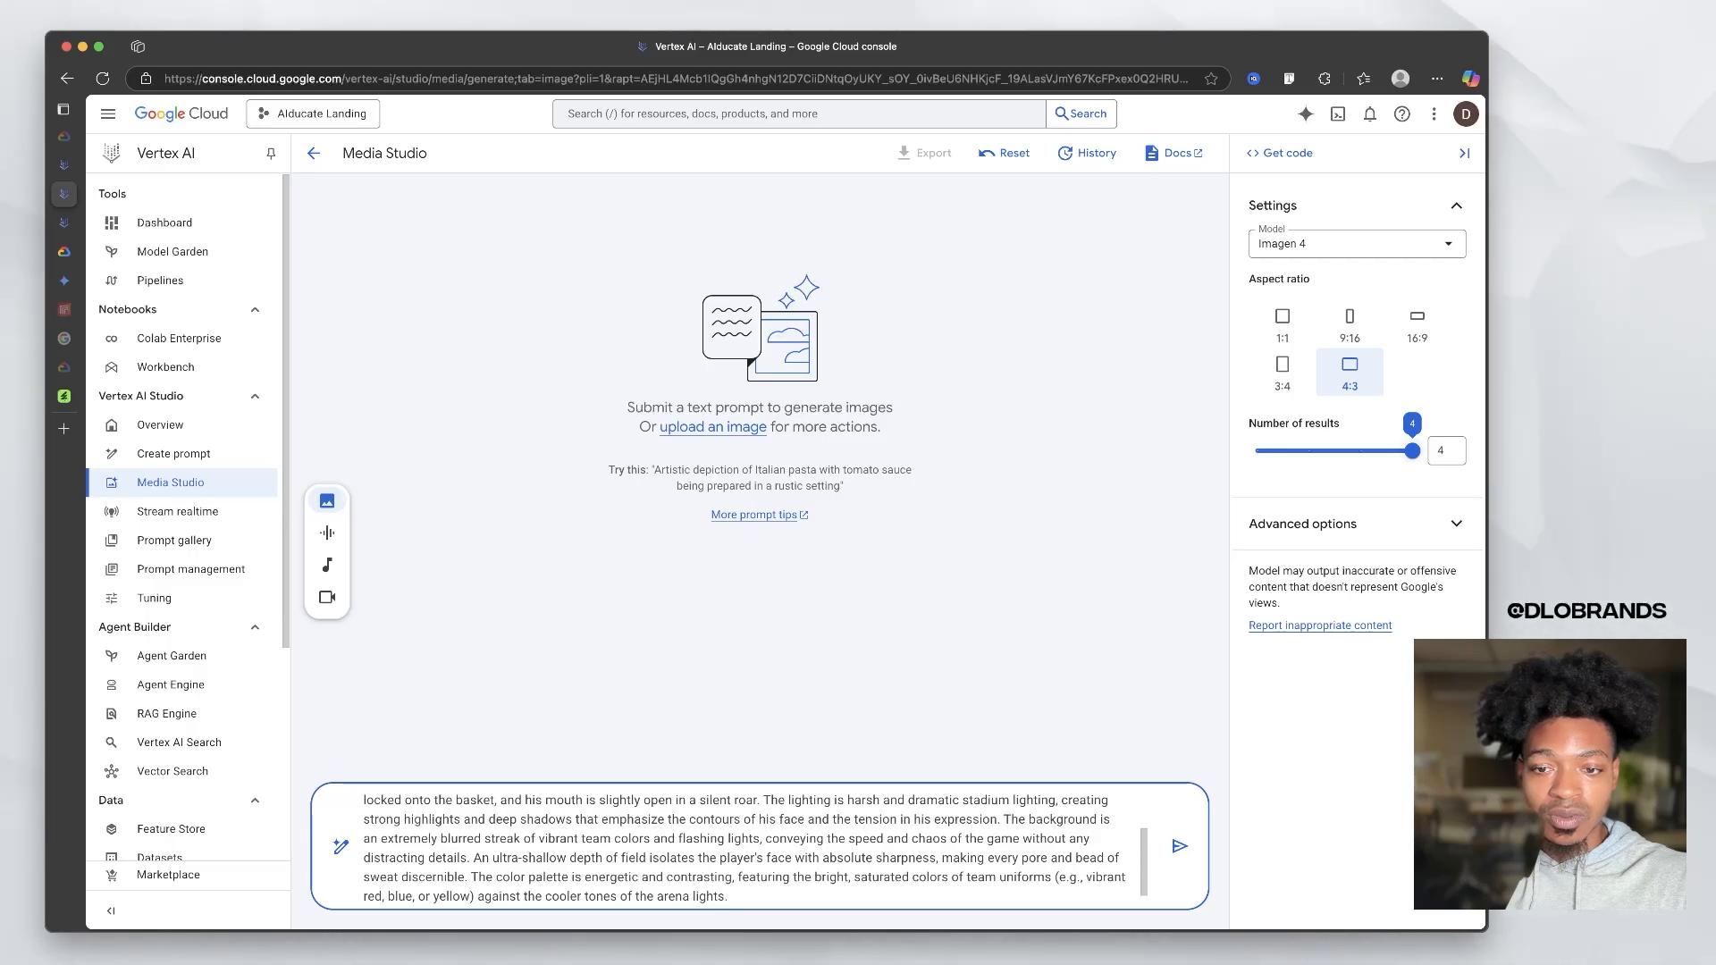
pyautogui.press('Return')
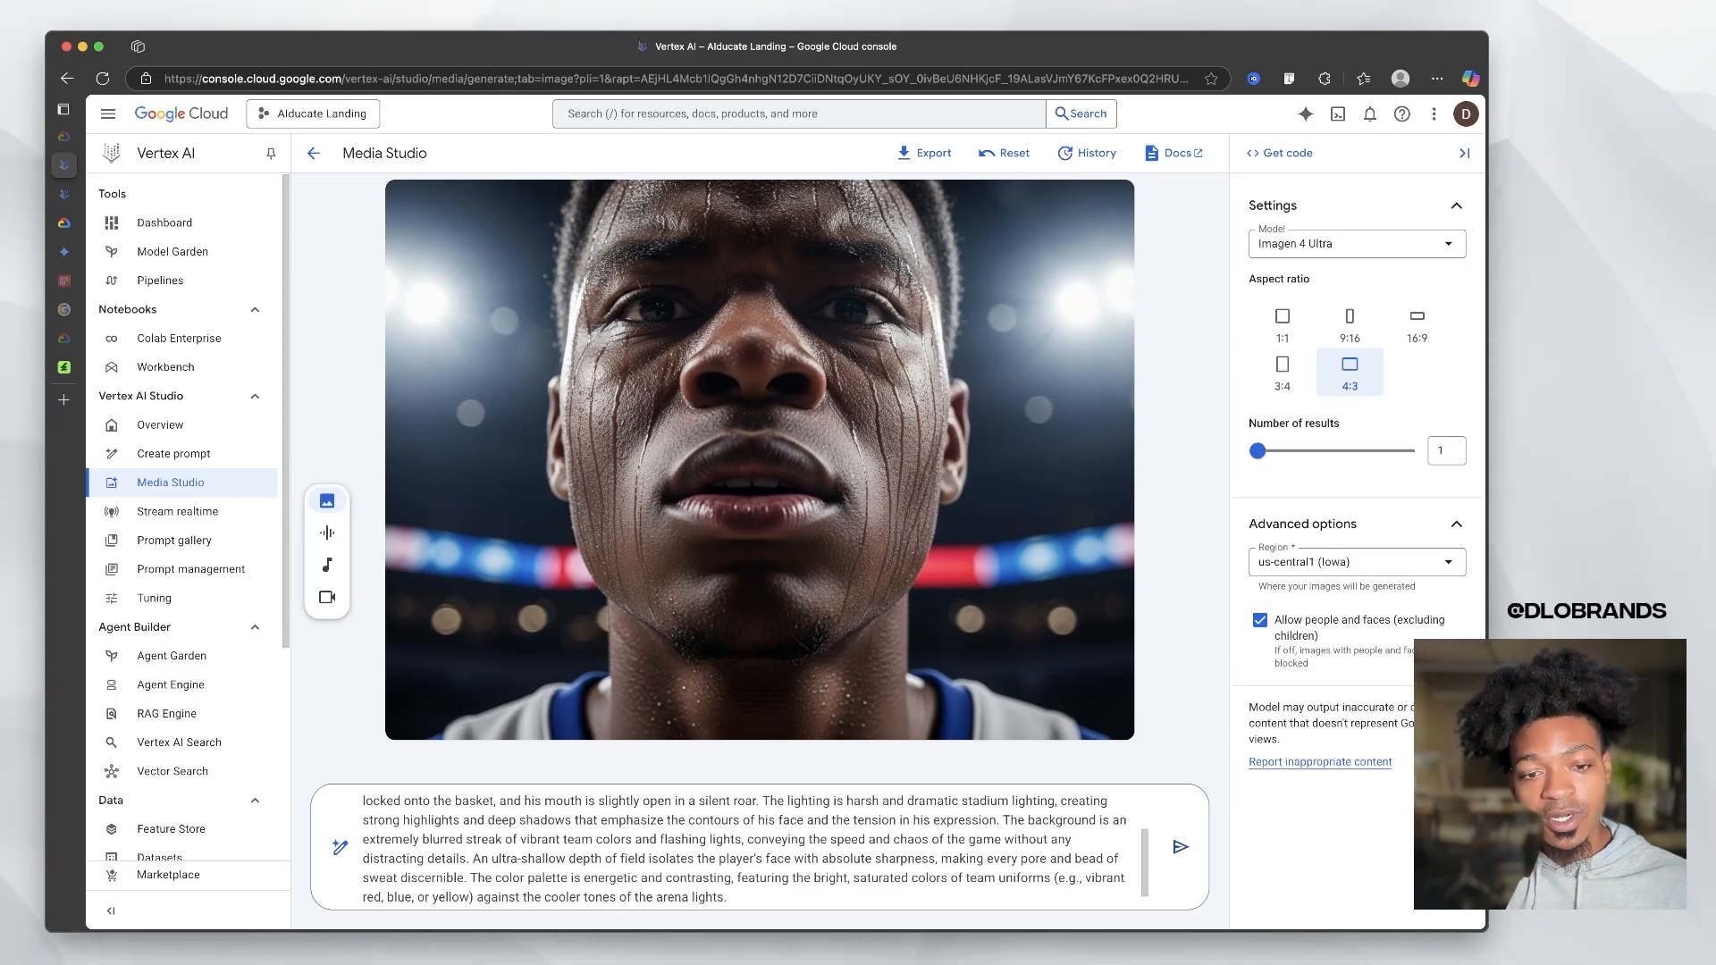
# Step: Review the basketball prompt against the Imagen 4 Ultra image and export the image without upscaling
pyautogui.scroll(3, 744, 848)
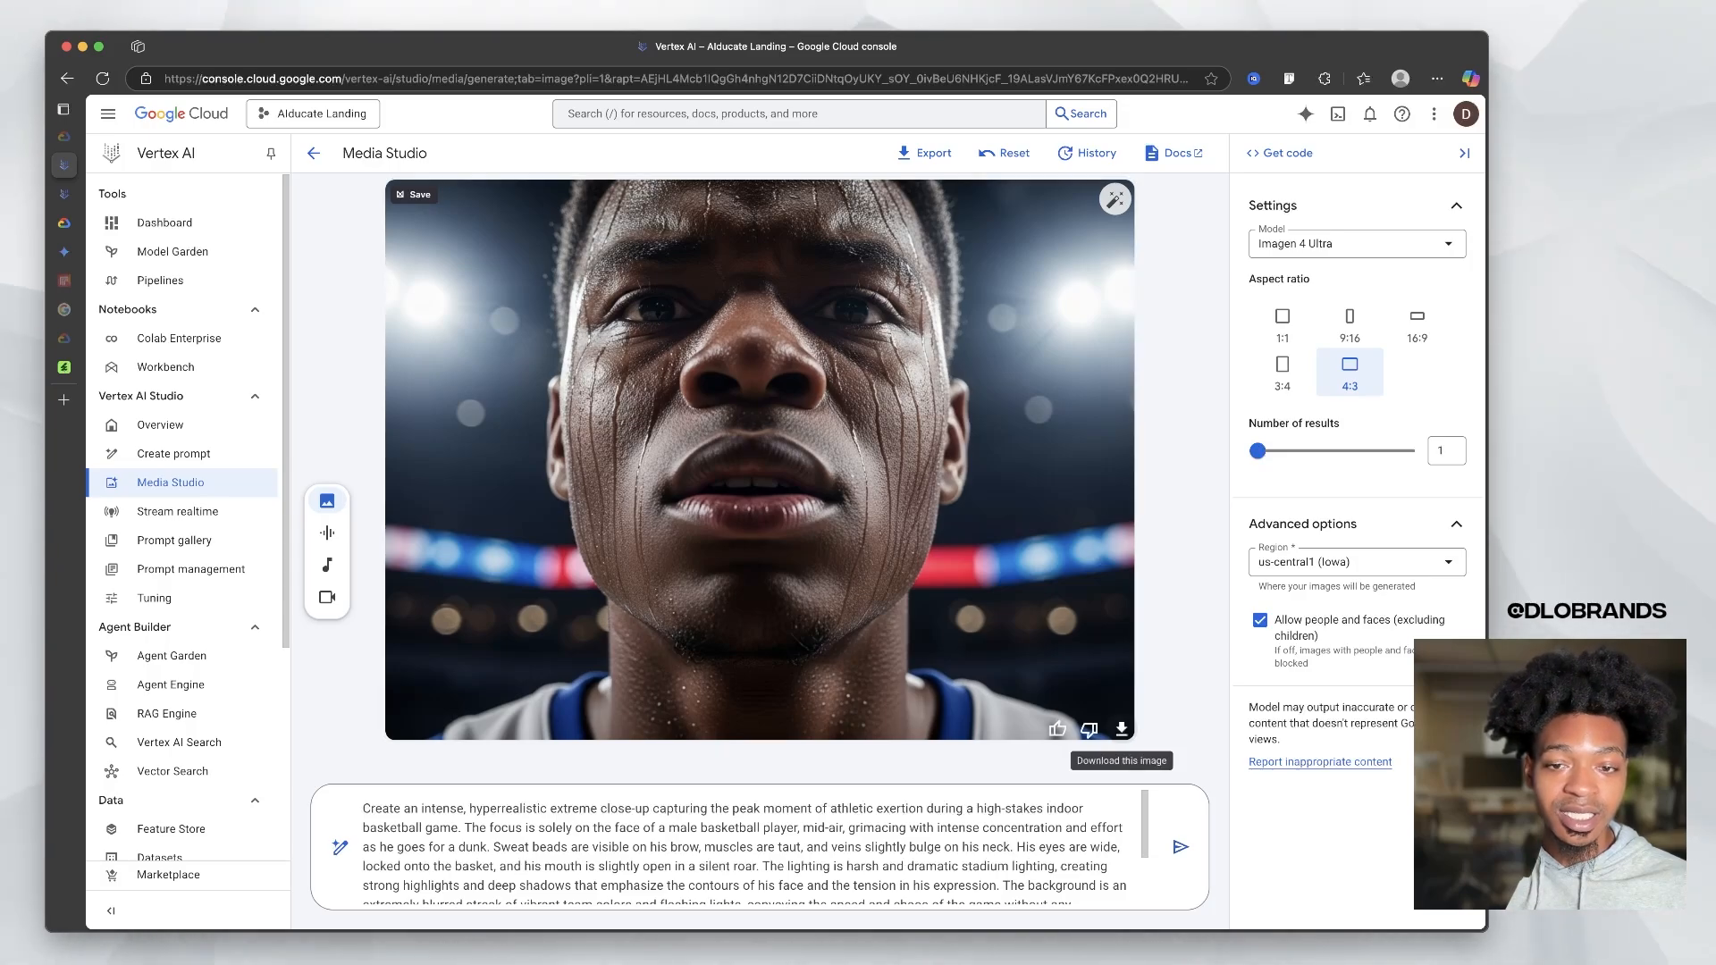
pyautogui.click(1121, 729)
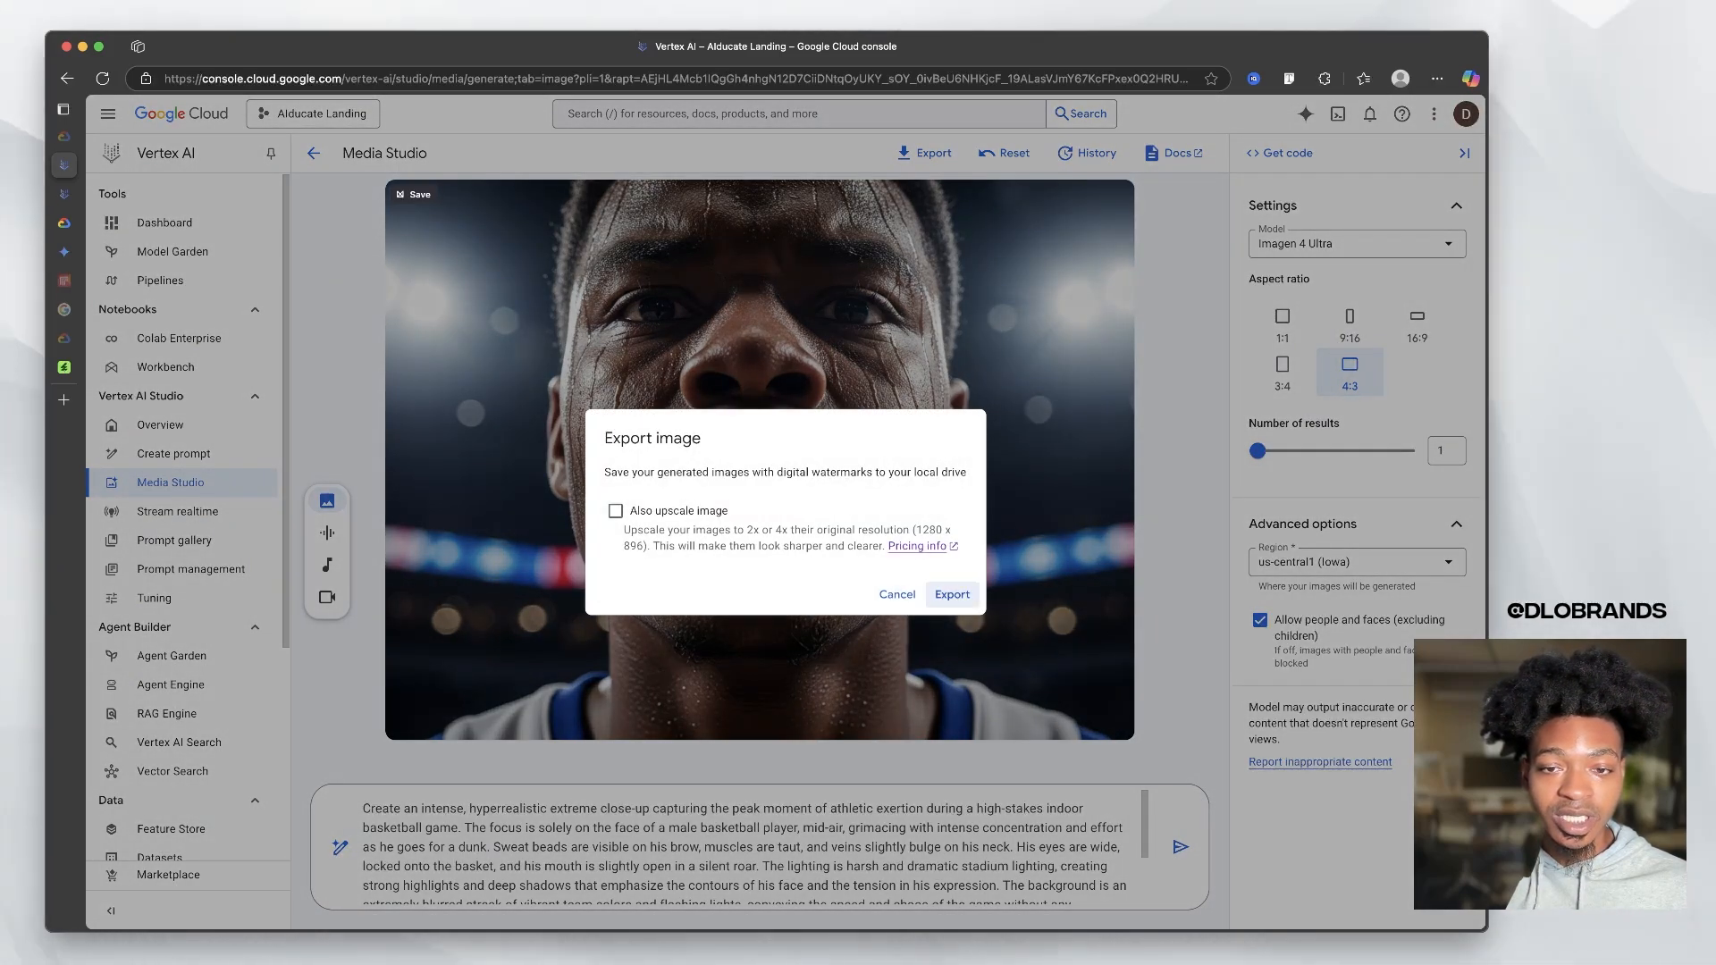
pyautogui.click(952, 594)
# Step: Switch to Envato ImageEdit, load the exported basketball player image in place of the underwater one, and upscale it 4x
pyautogui.click(67, 367)
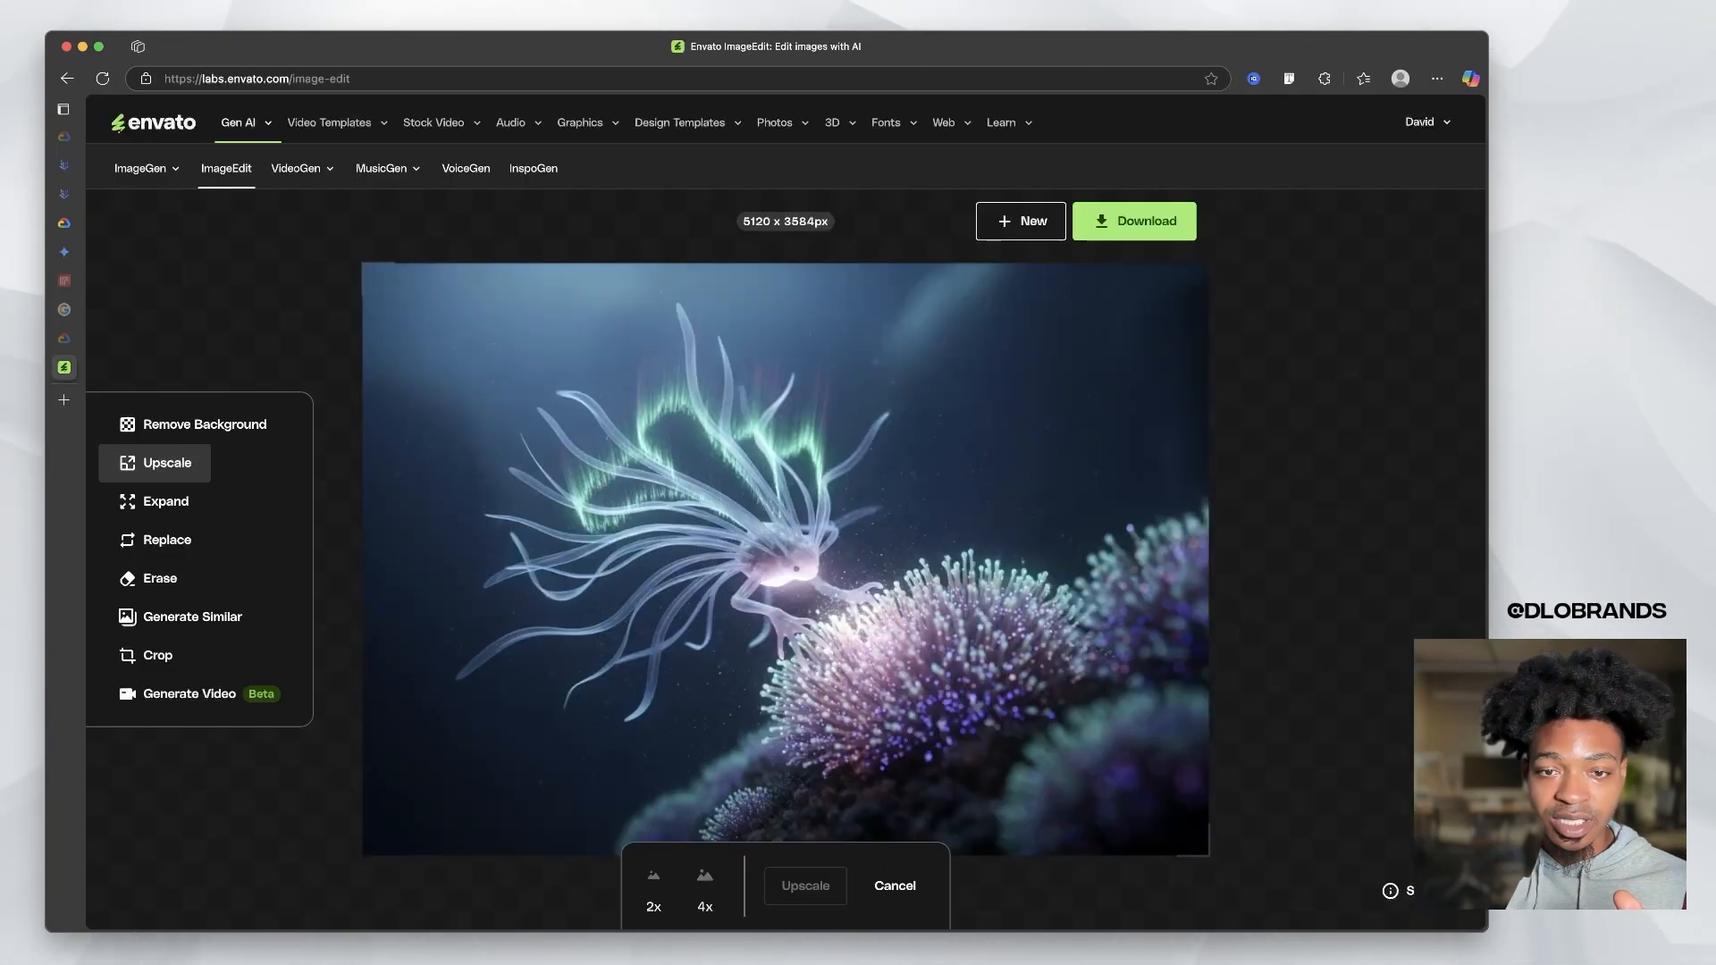
pyautogui.press('super+r')
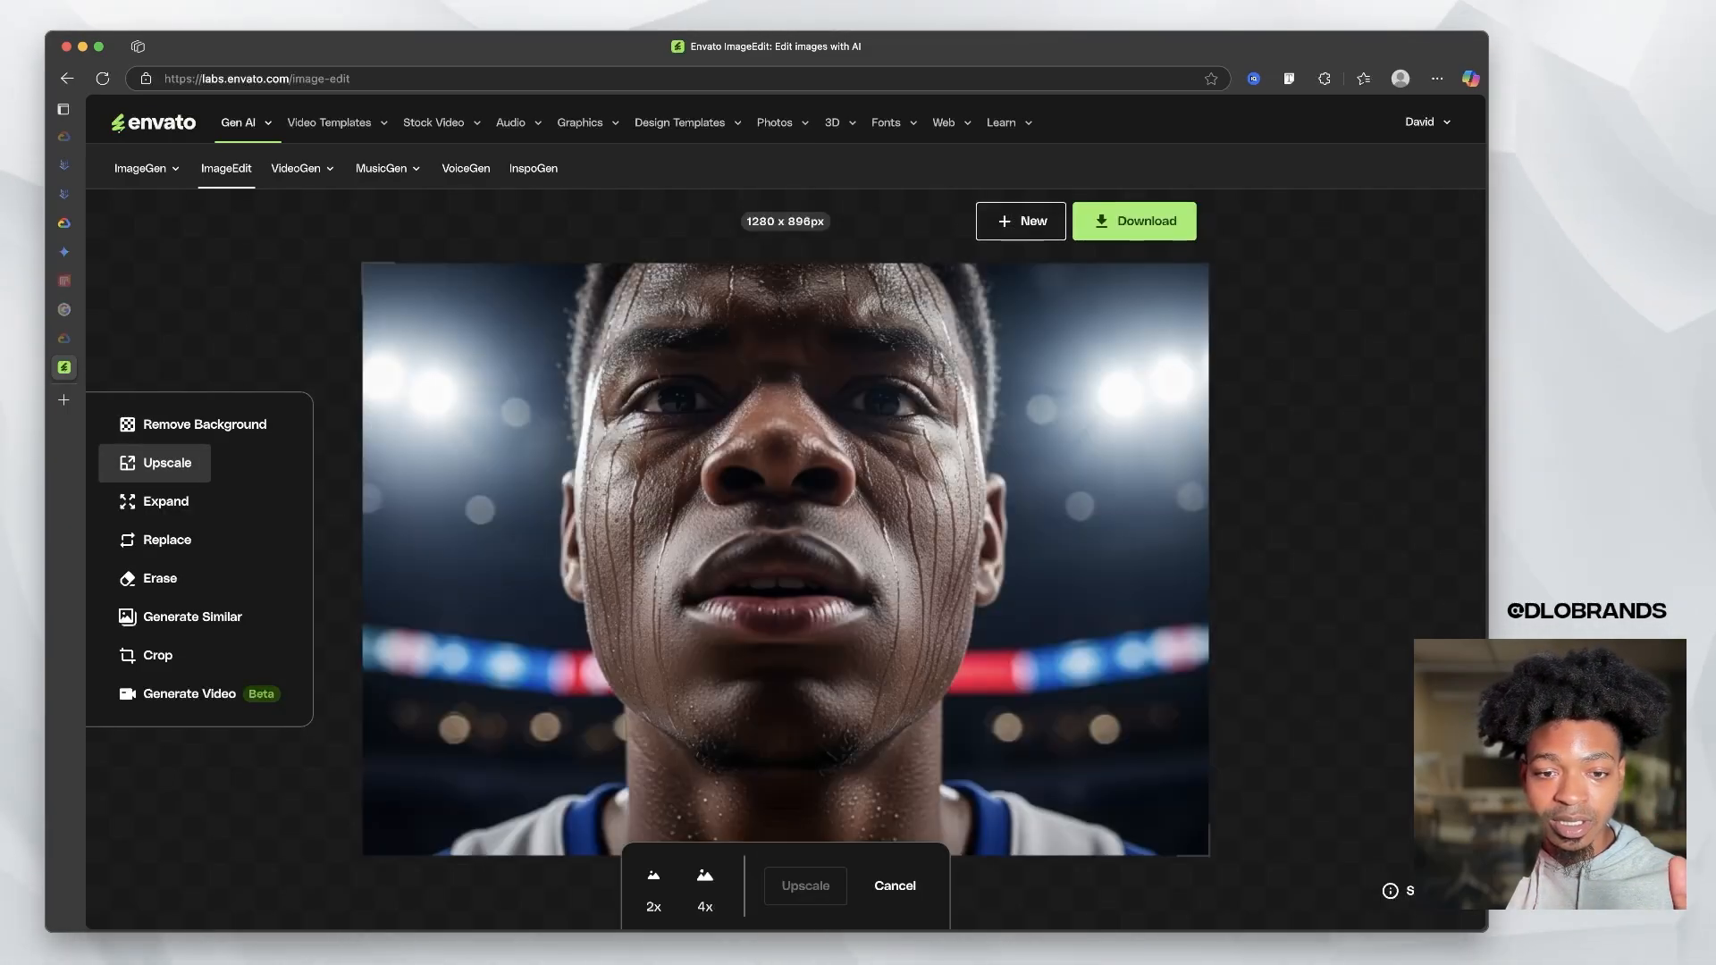
pyautogui.click(705, 885)
pyautogui.click(805, 885)
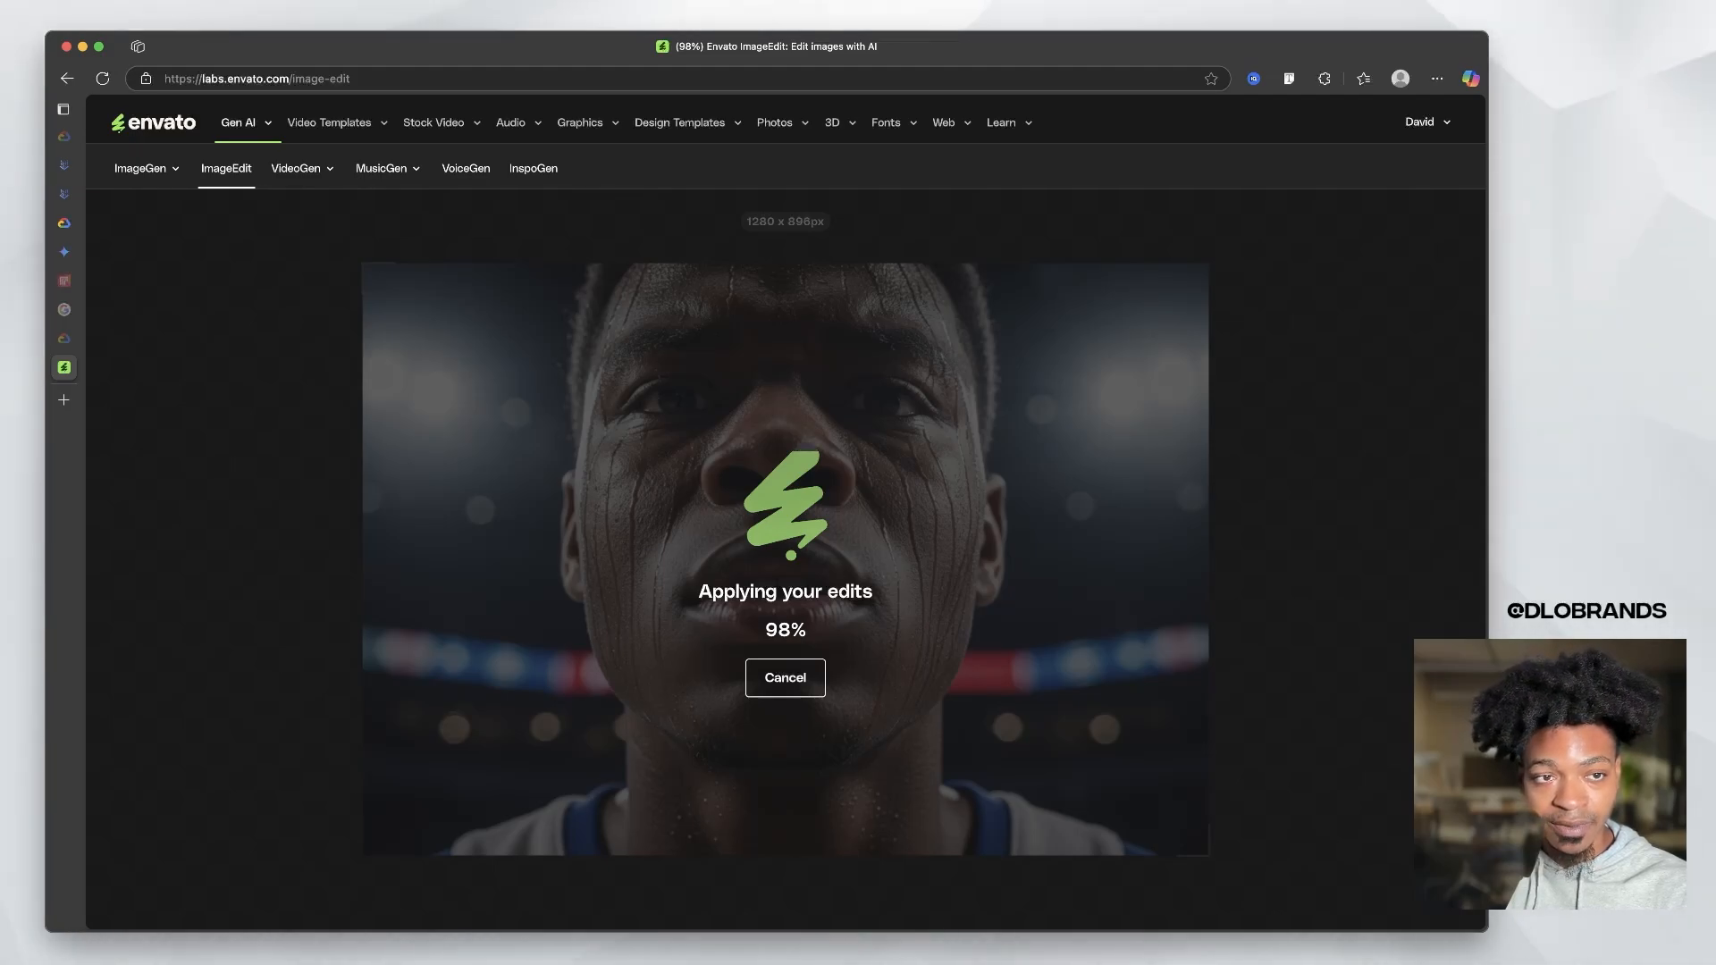
# Step: Compare the Imagen 4 Ultra basketball portrait with the four standard Imagen 4 results in the other Media Studio tab
pyautogui.click(64, 193)
pyautogui.click(63, 164)
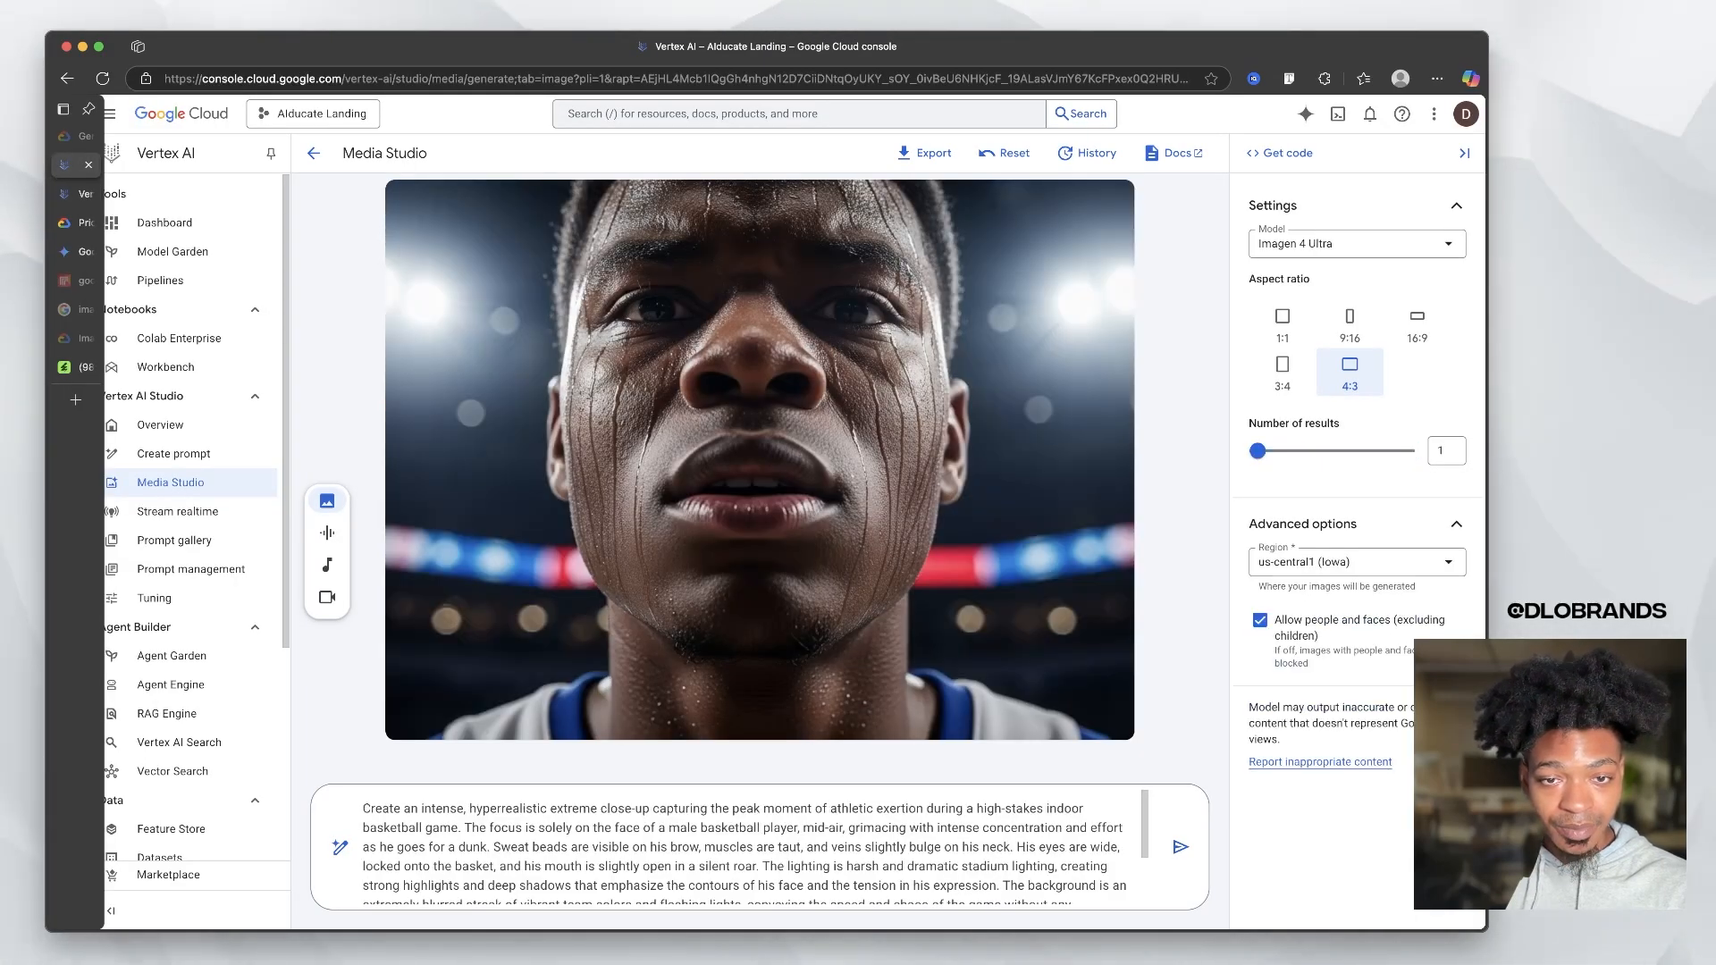
pyautogui.click(63, 193)
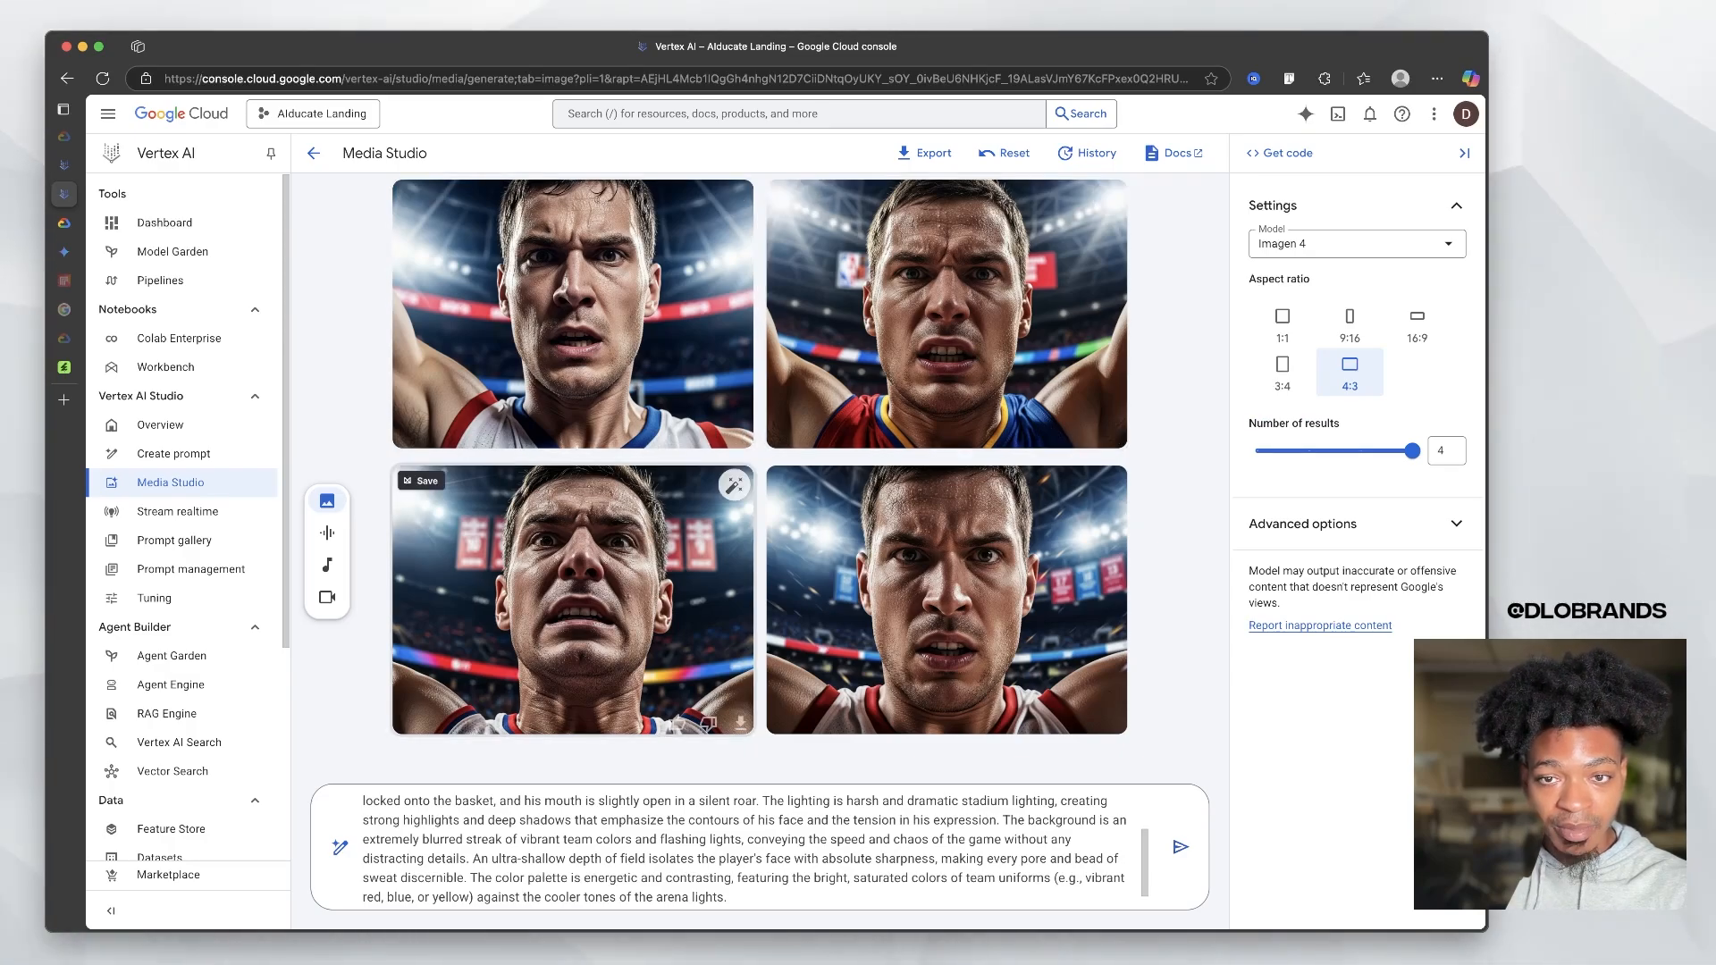
pyautogui.scroll(5, 734, 302)
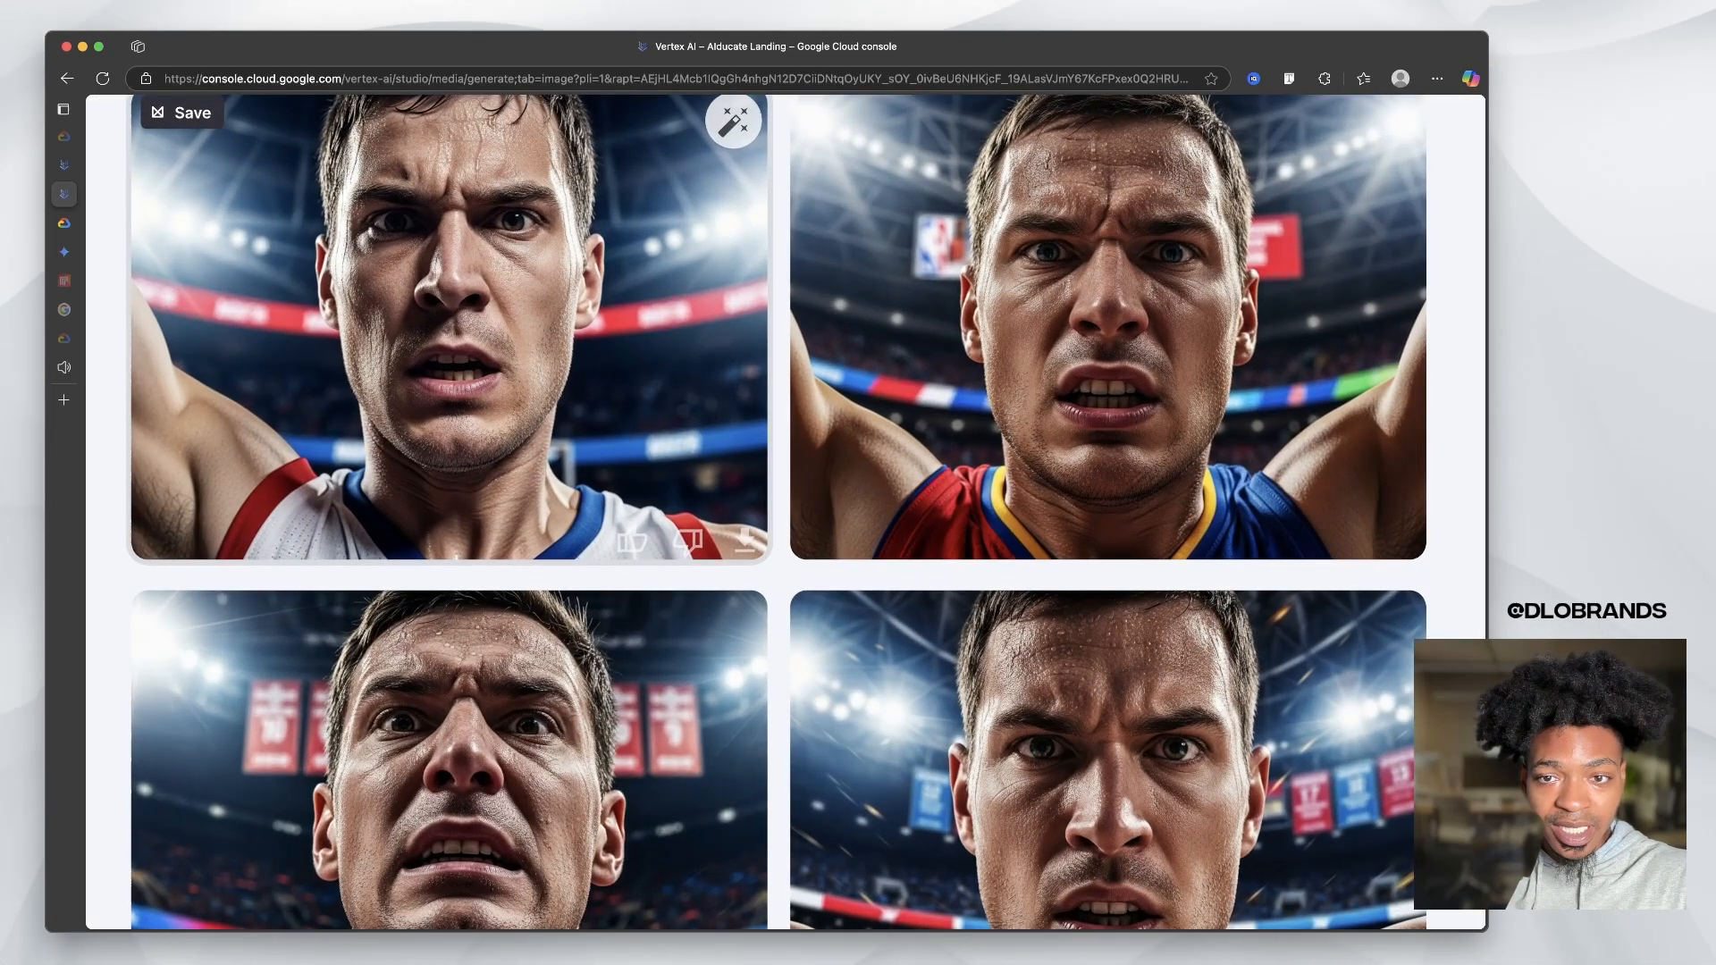
pyautogui.scroll(-2, 686, 394)
pyautogui.scroll(-4, 747, 283)
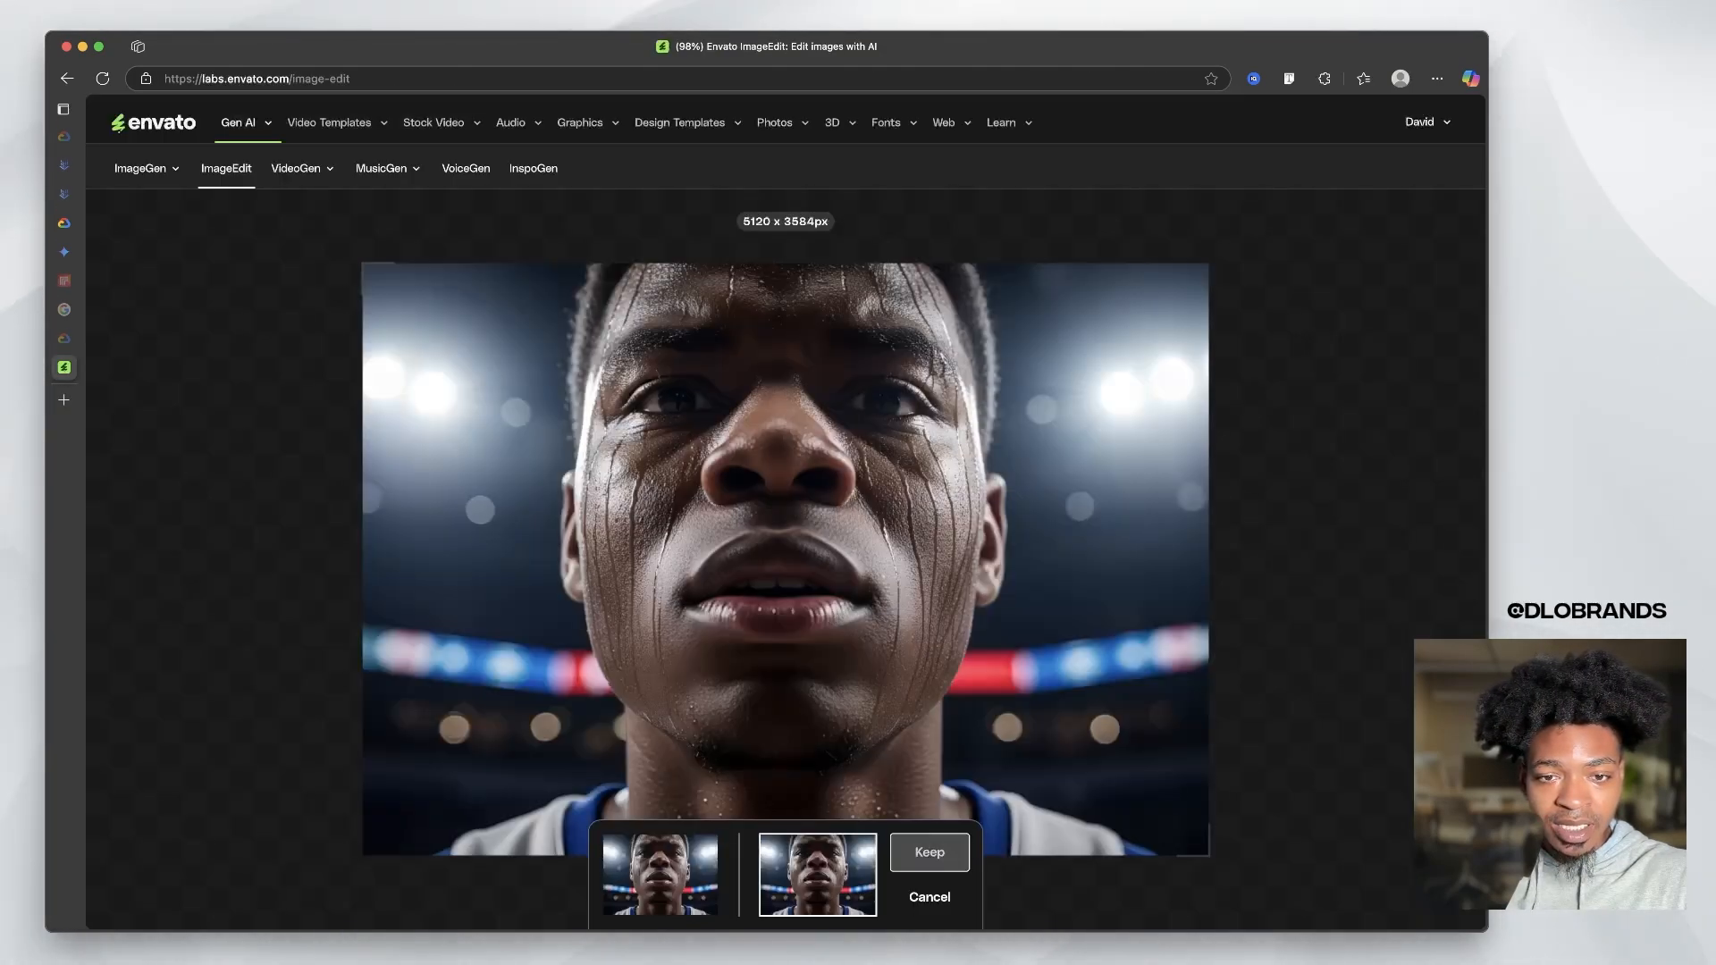
# Step: Keep the 4x upscaled basketball portrait in Envato ImageEdit and download it
pyautogui.click(929, 851)
pyautogui.click(1134, 221)
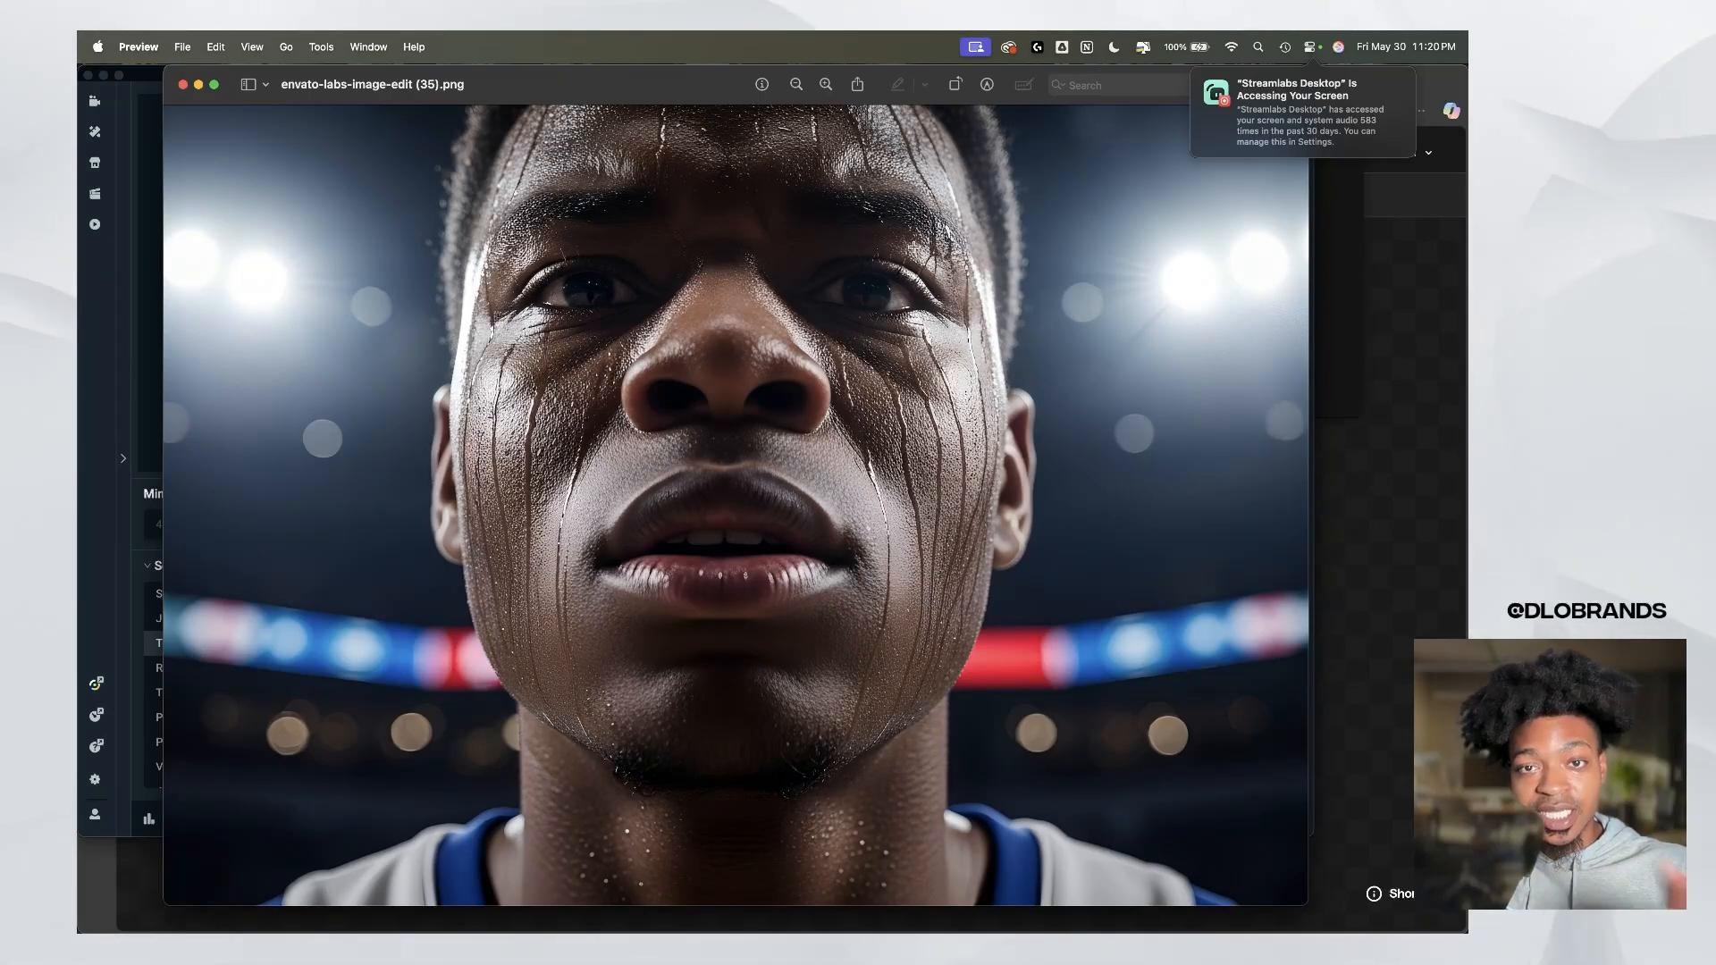
# Step: Examine the skin, sweat and eye details of the downloaded basketball portrait in Preview, then close it and return to the browser
pyautogui.click(834, 93)
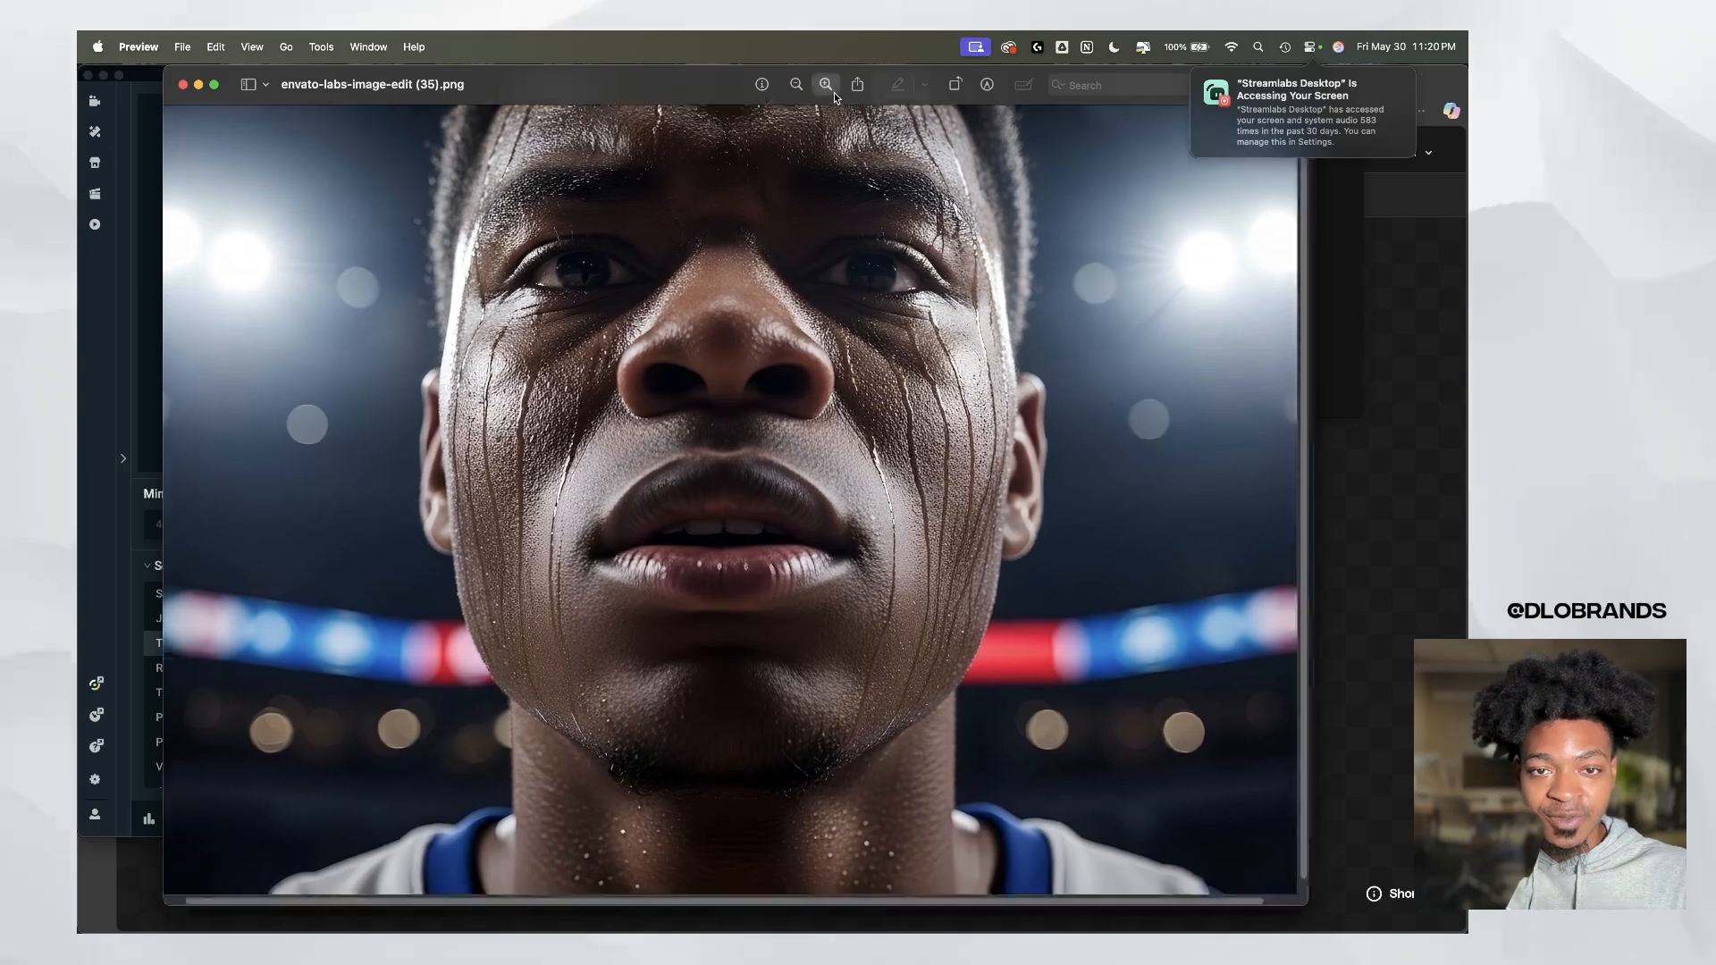
pyautogui.click(825, 84)
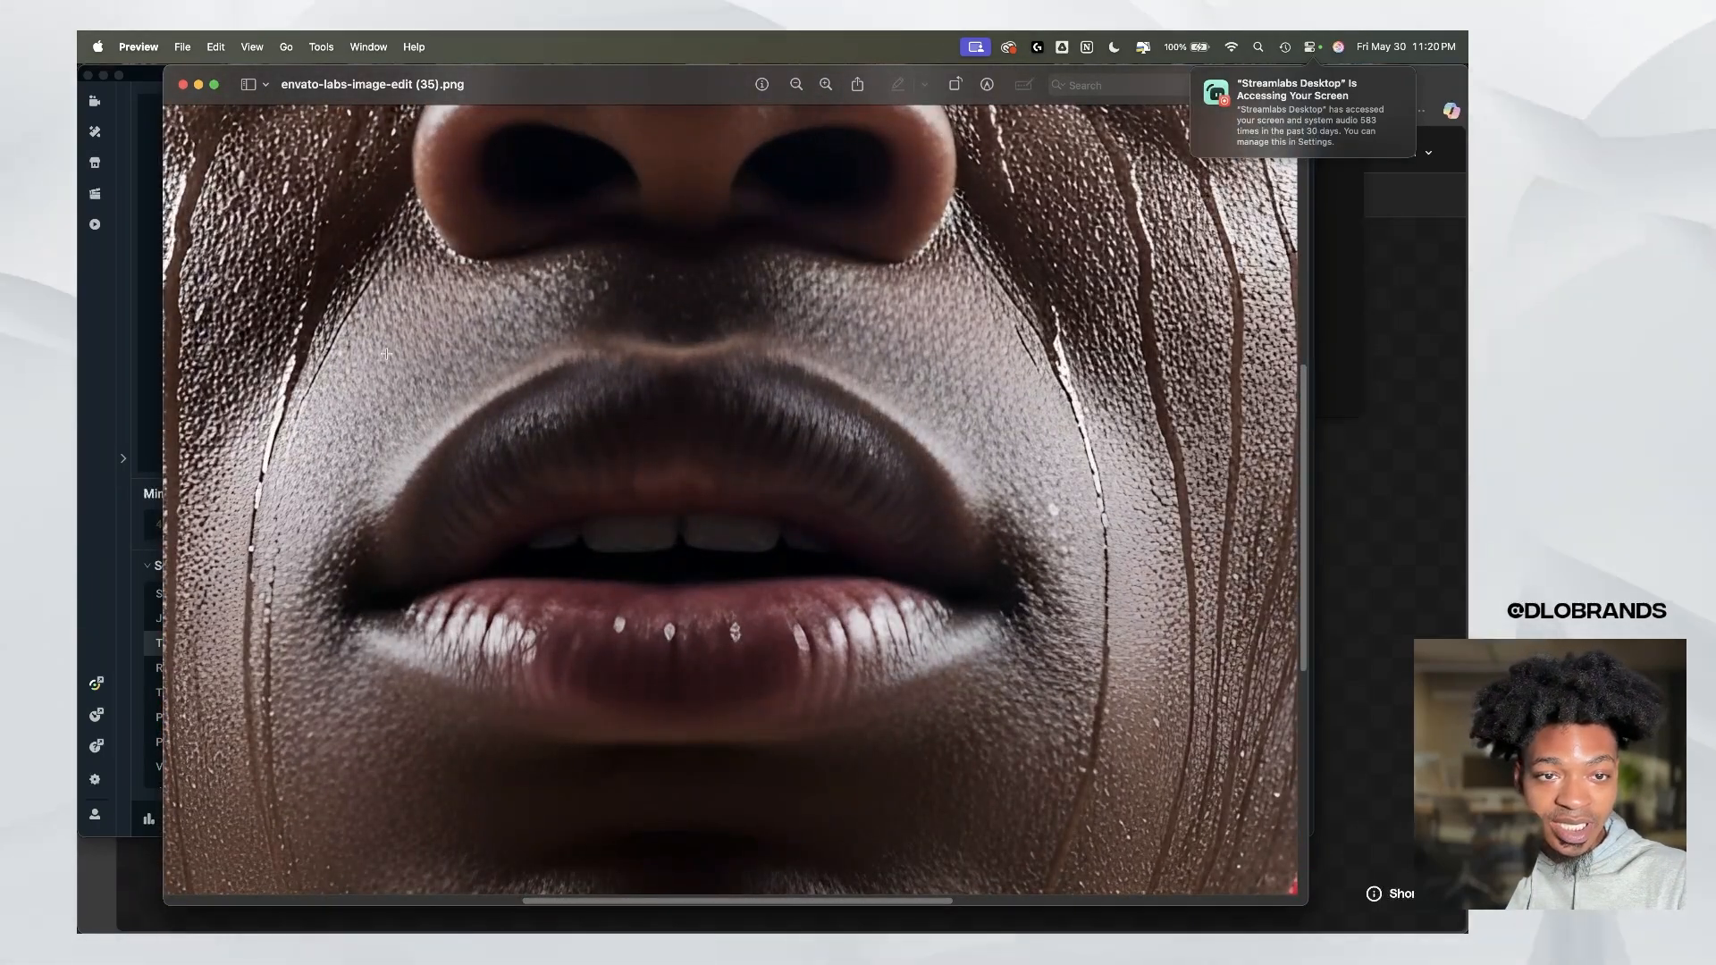
pyautogui.moveTo(583, 429); pyautogui.dragTo(504, 435)
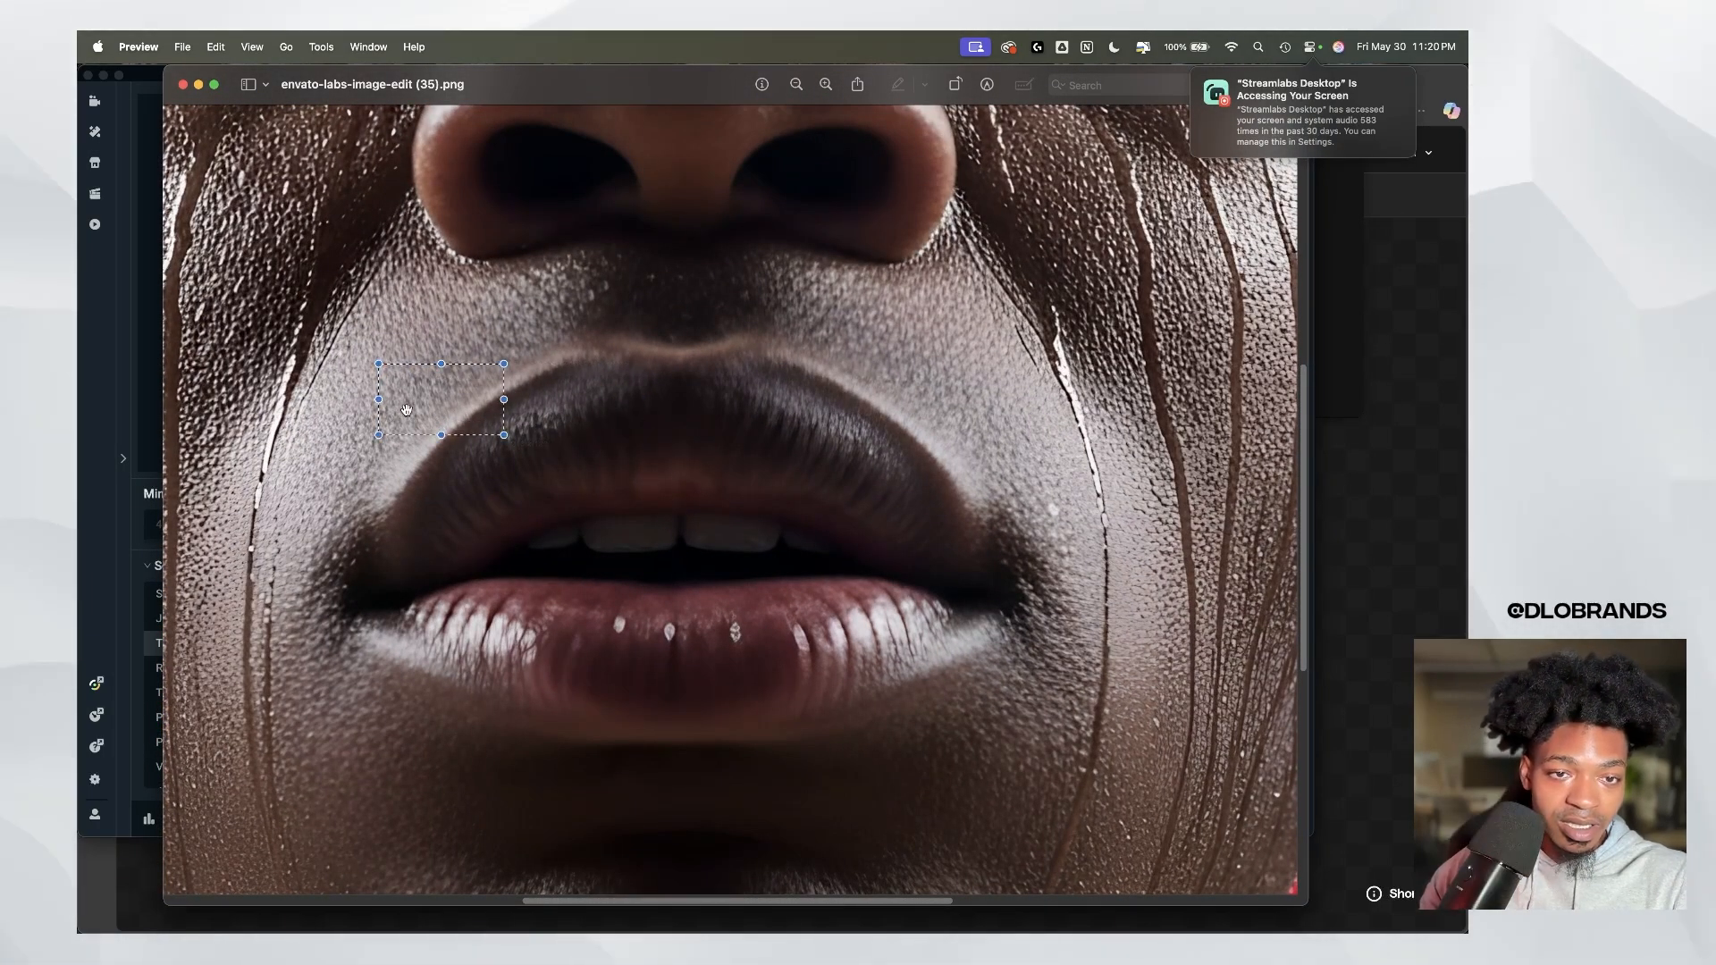
pyautogui.scroll(-10, 545, 434)
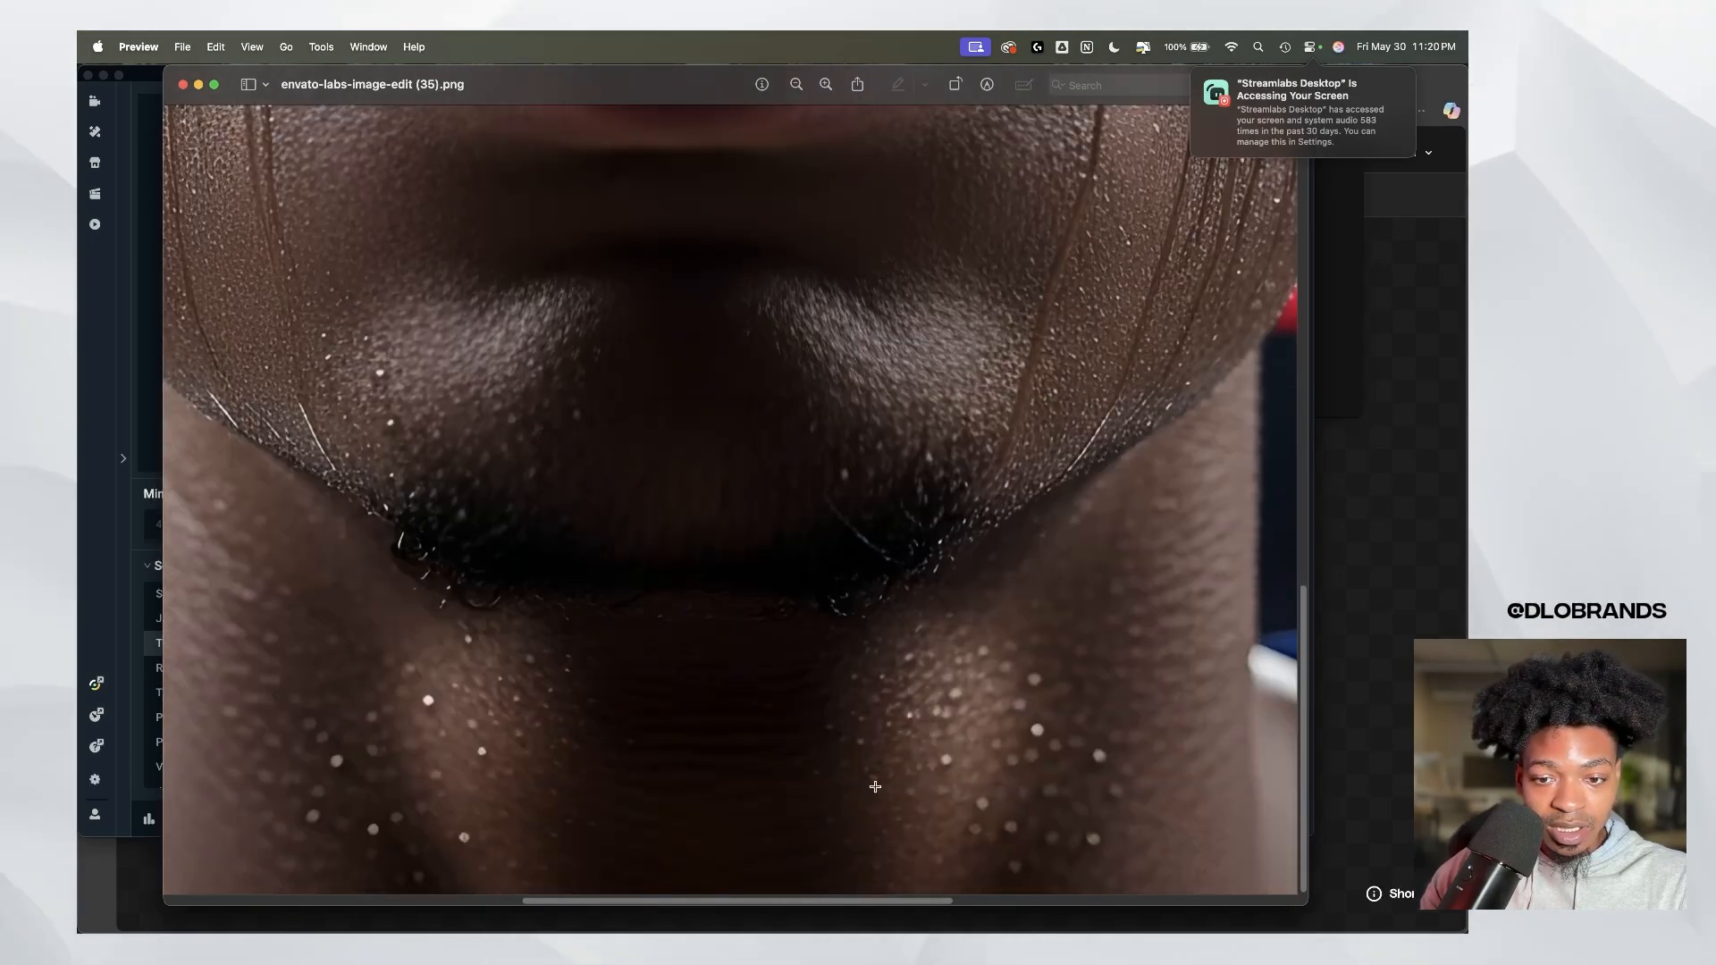
pyautogui.scroll(15, 1267, 325)
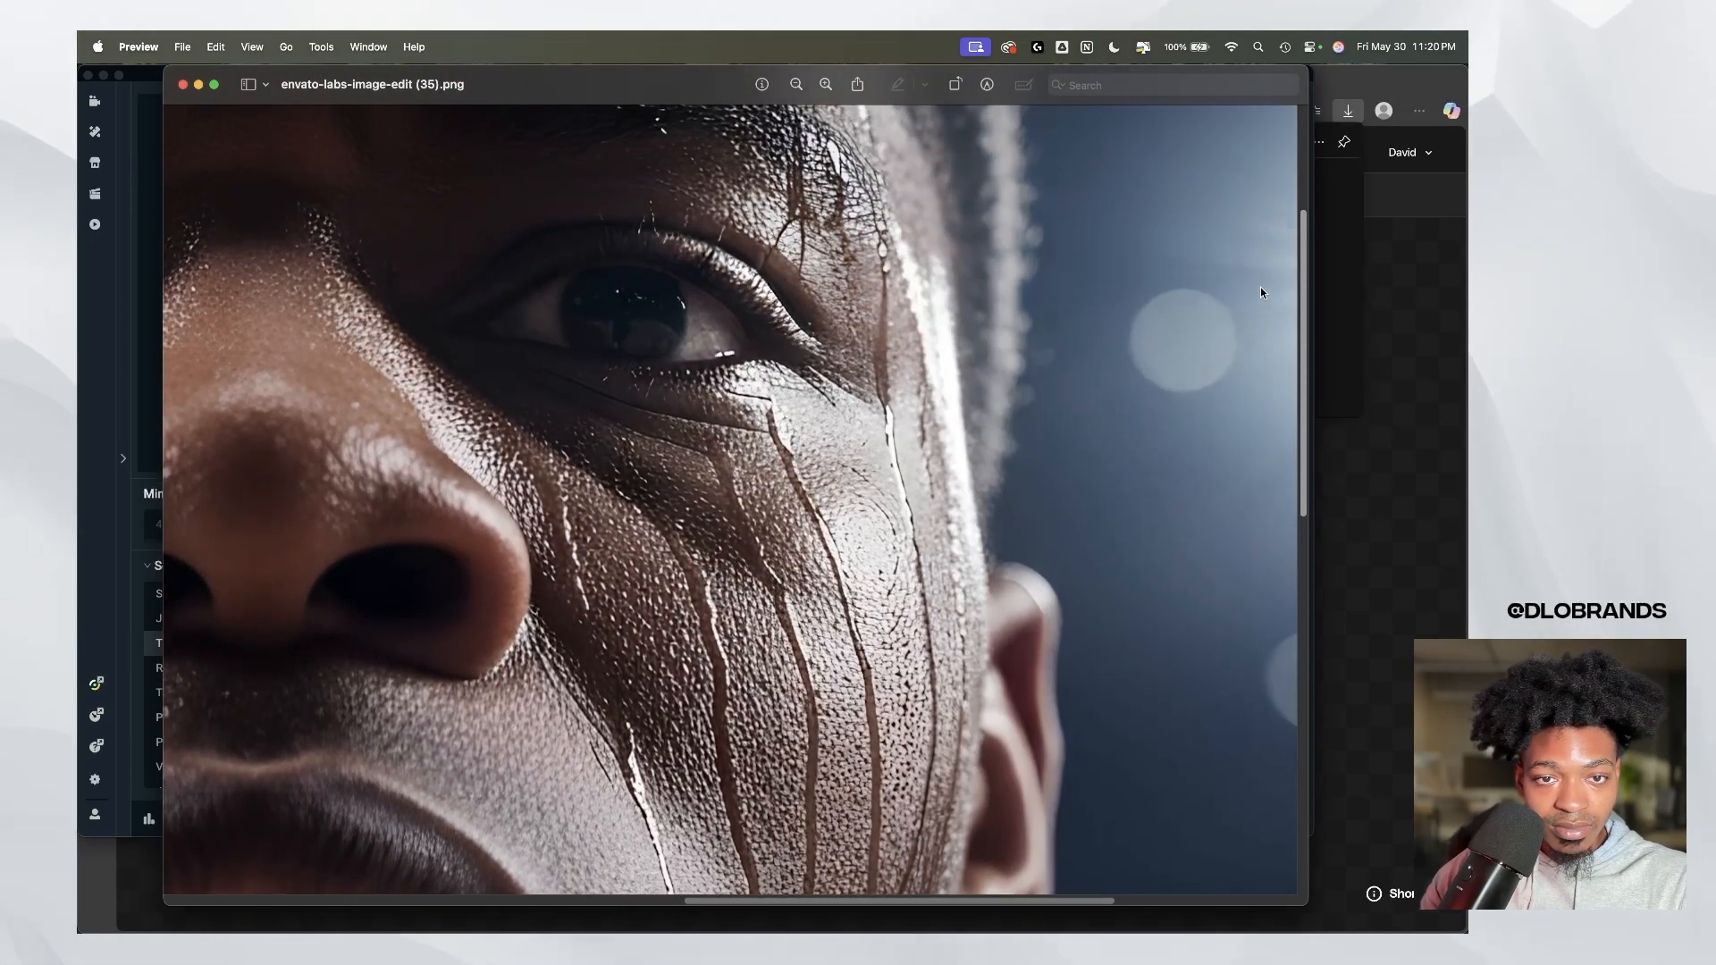
pyautogui.scroll(3, 1251, 277)
pyautogui.click(794, 85)
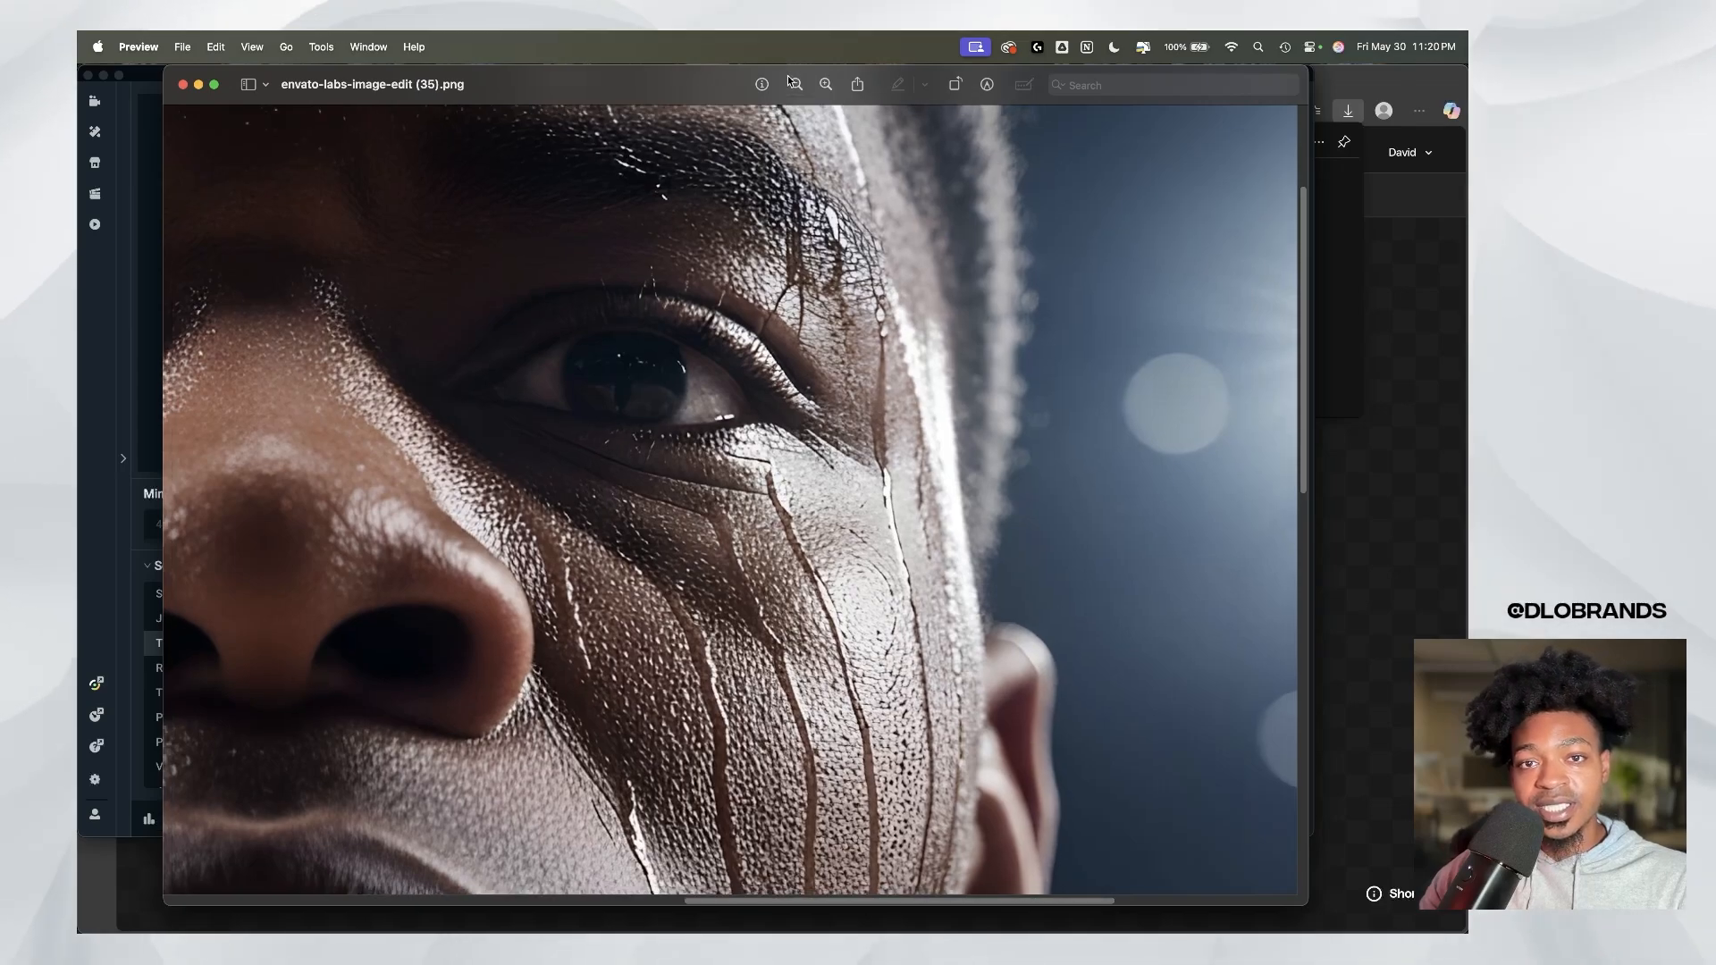
pyautogui.click(795, 85)
pyautogui.click(795, 85)
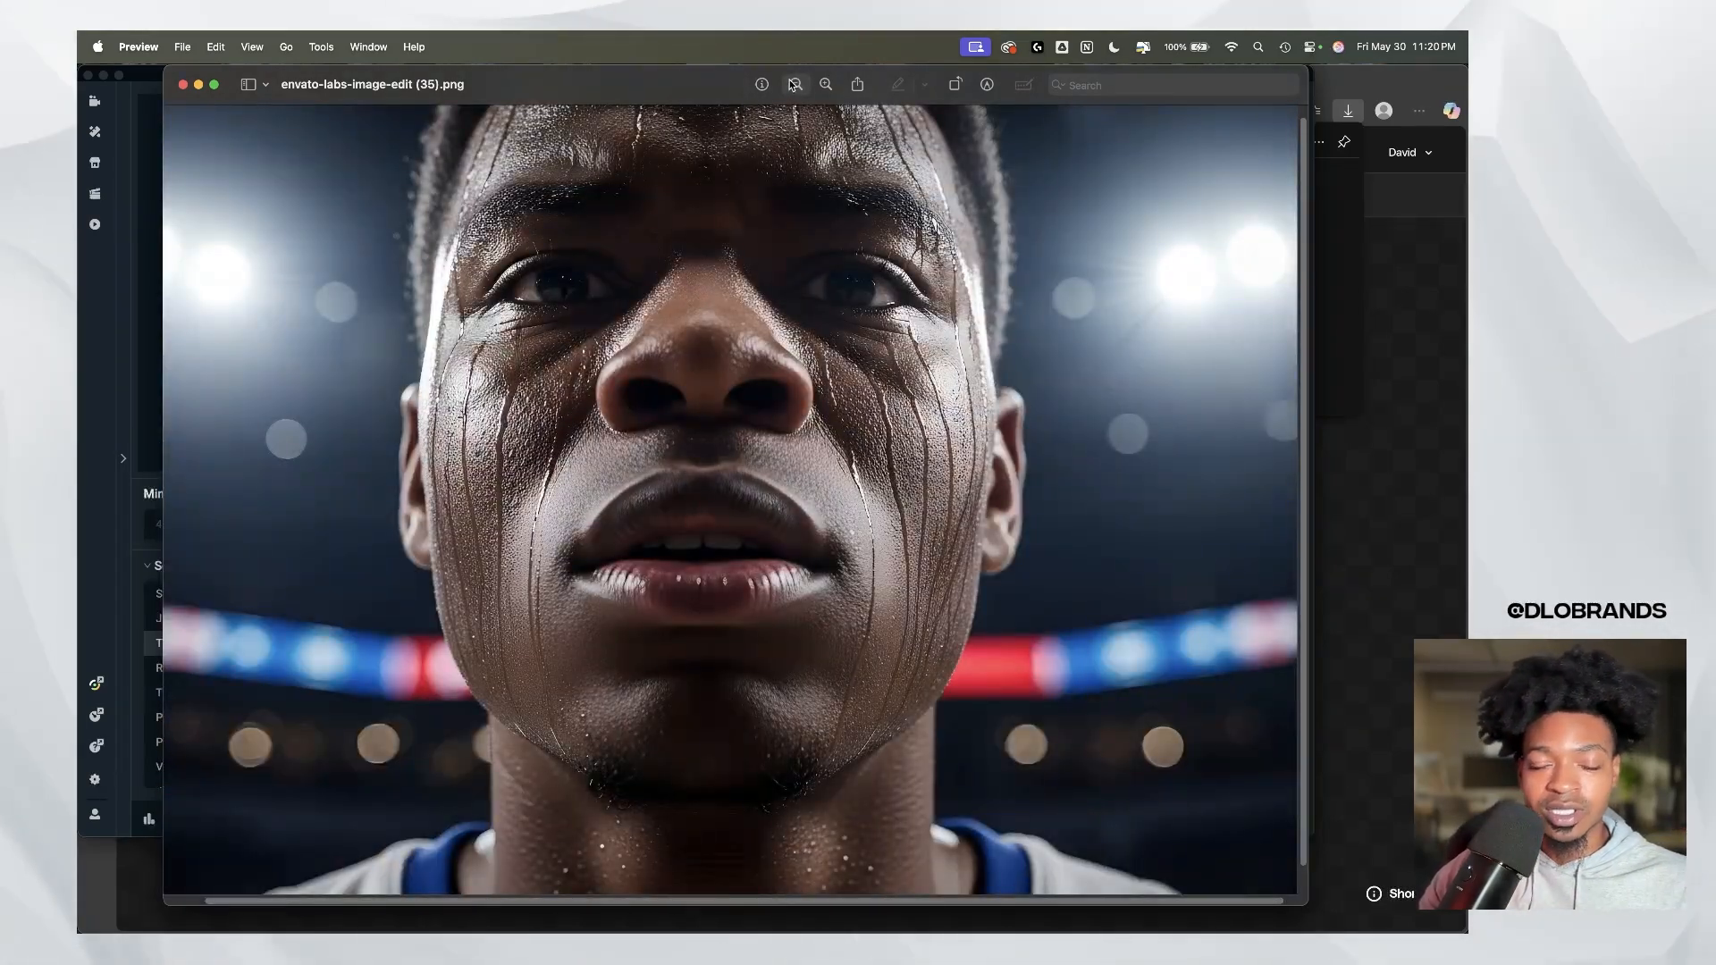
pyautogui.click(182, 84)
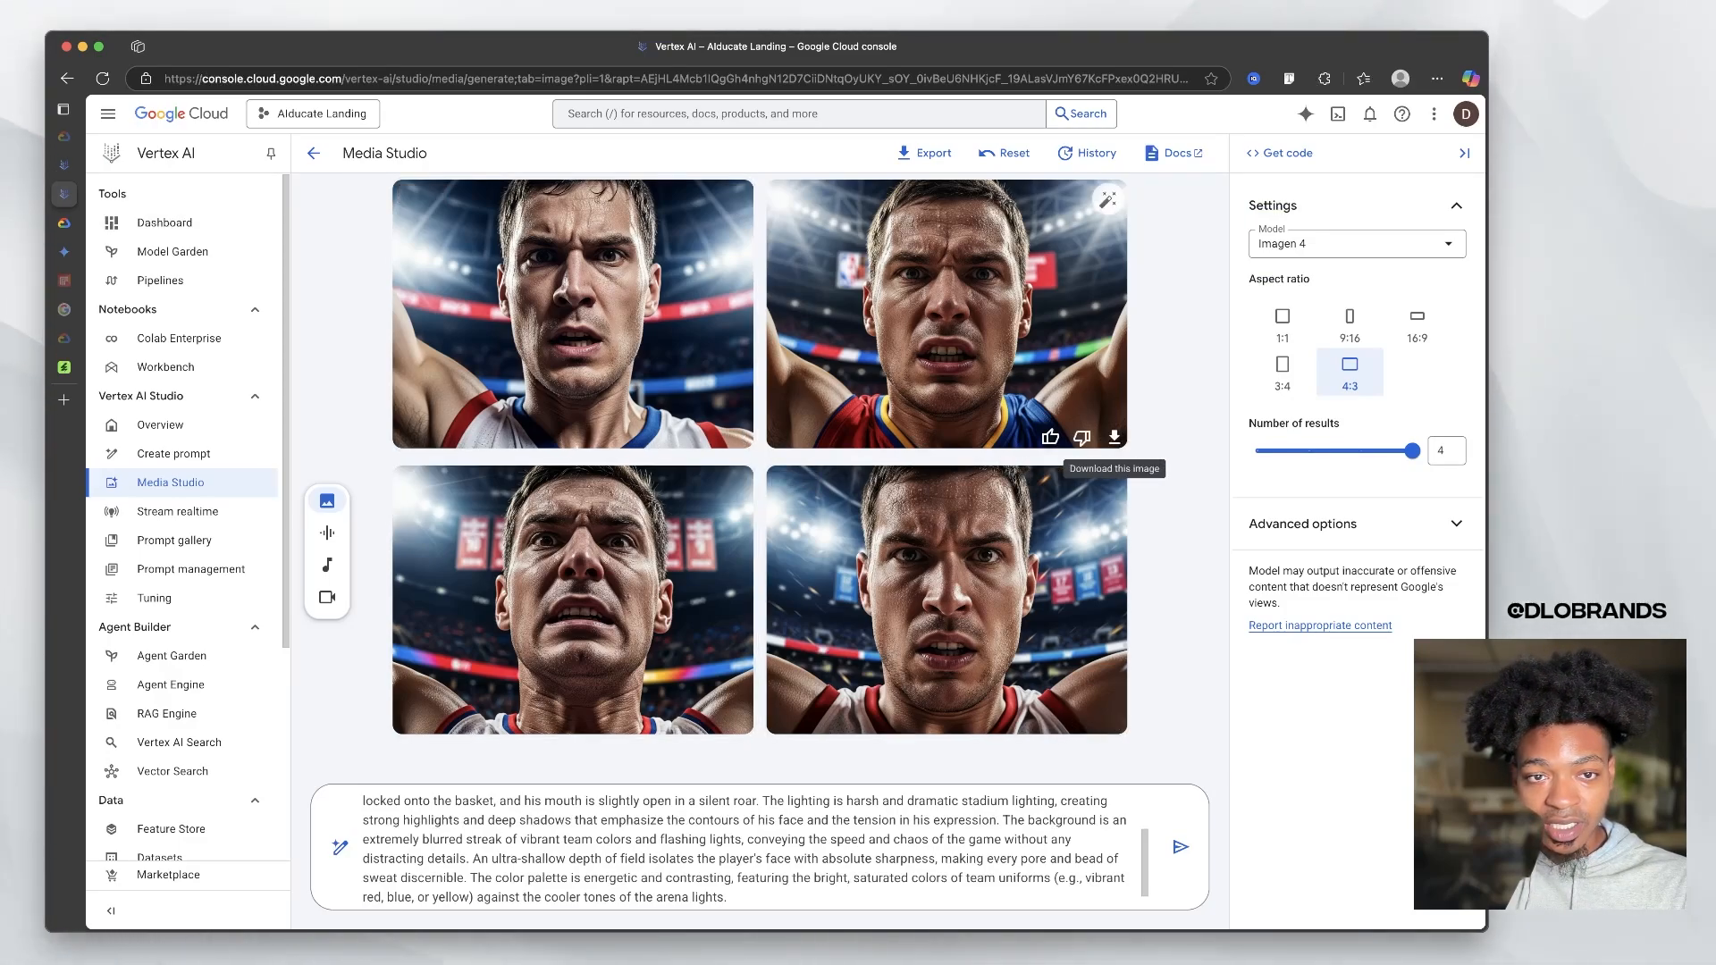
# Step: Export the Imagen 4 result with the red-and-blue jersey without upscaling and open the downloaded image in Preview
pyautogui.click(1113, 437)
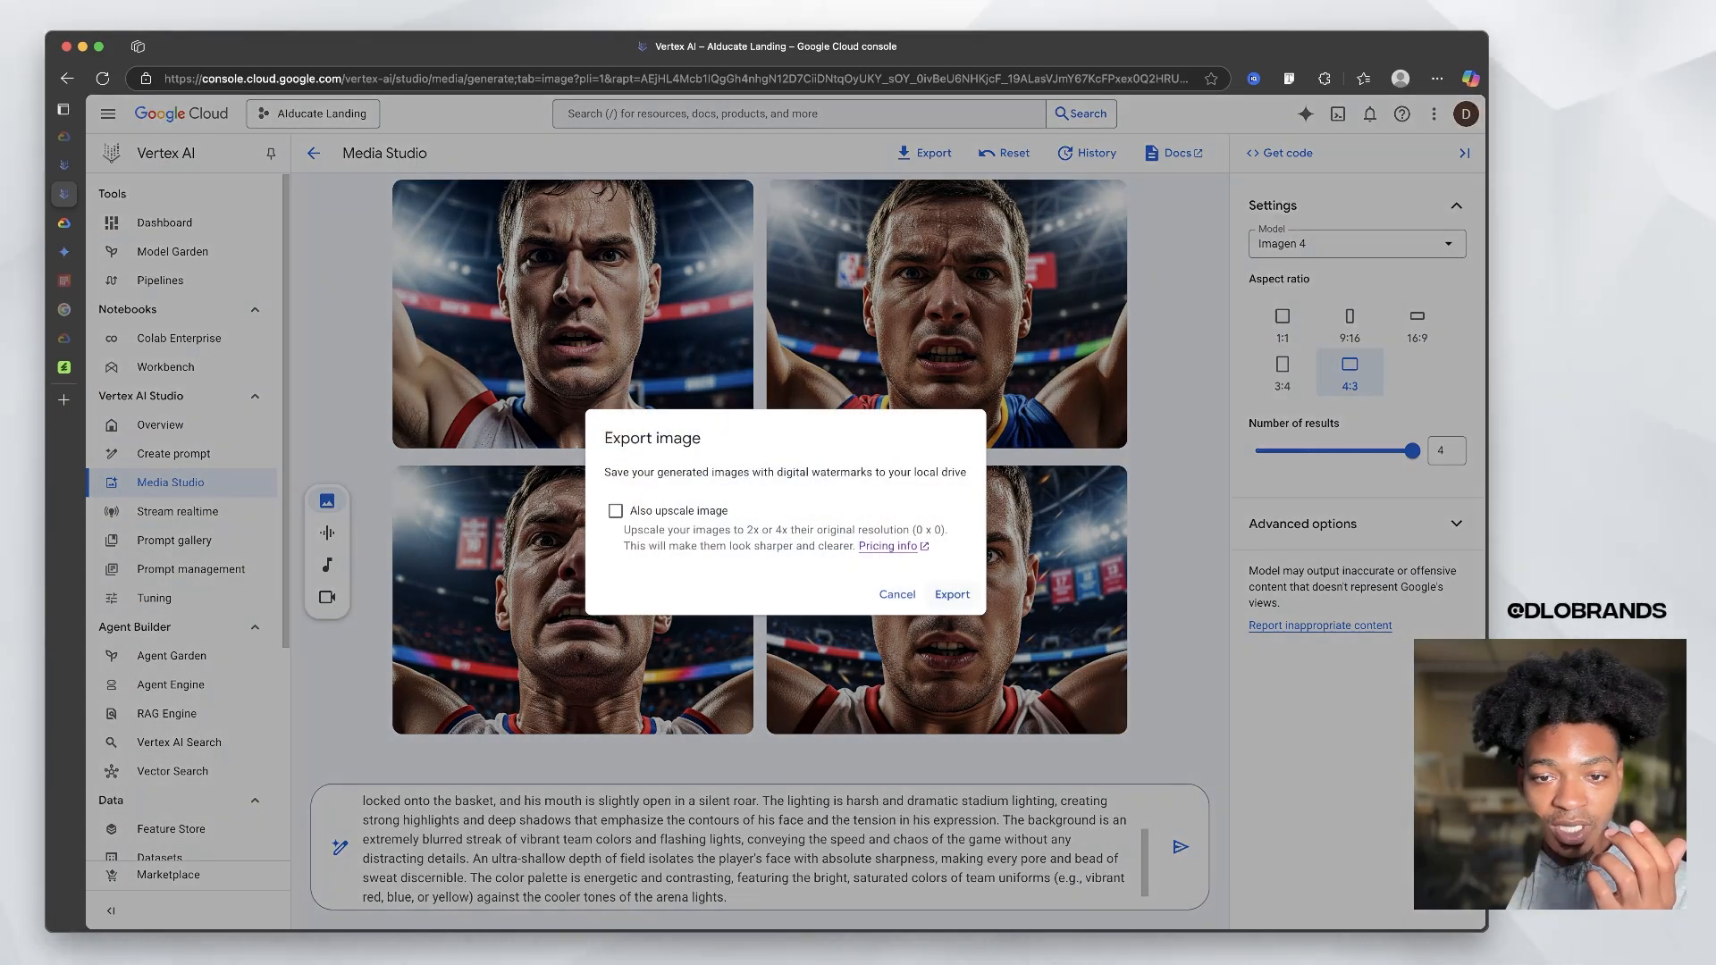
pyautogui.click(951, 594)
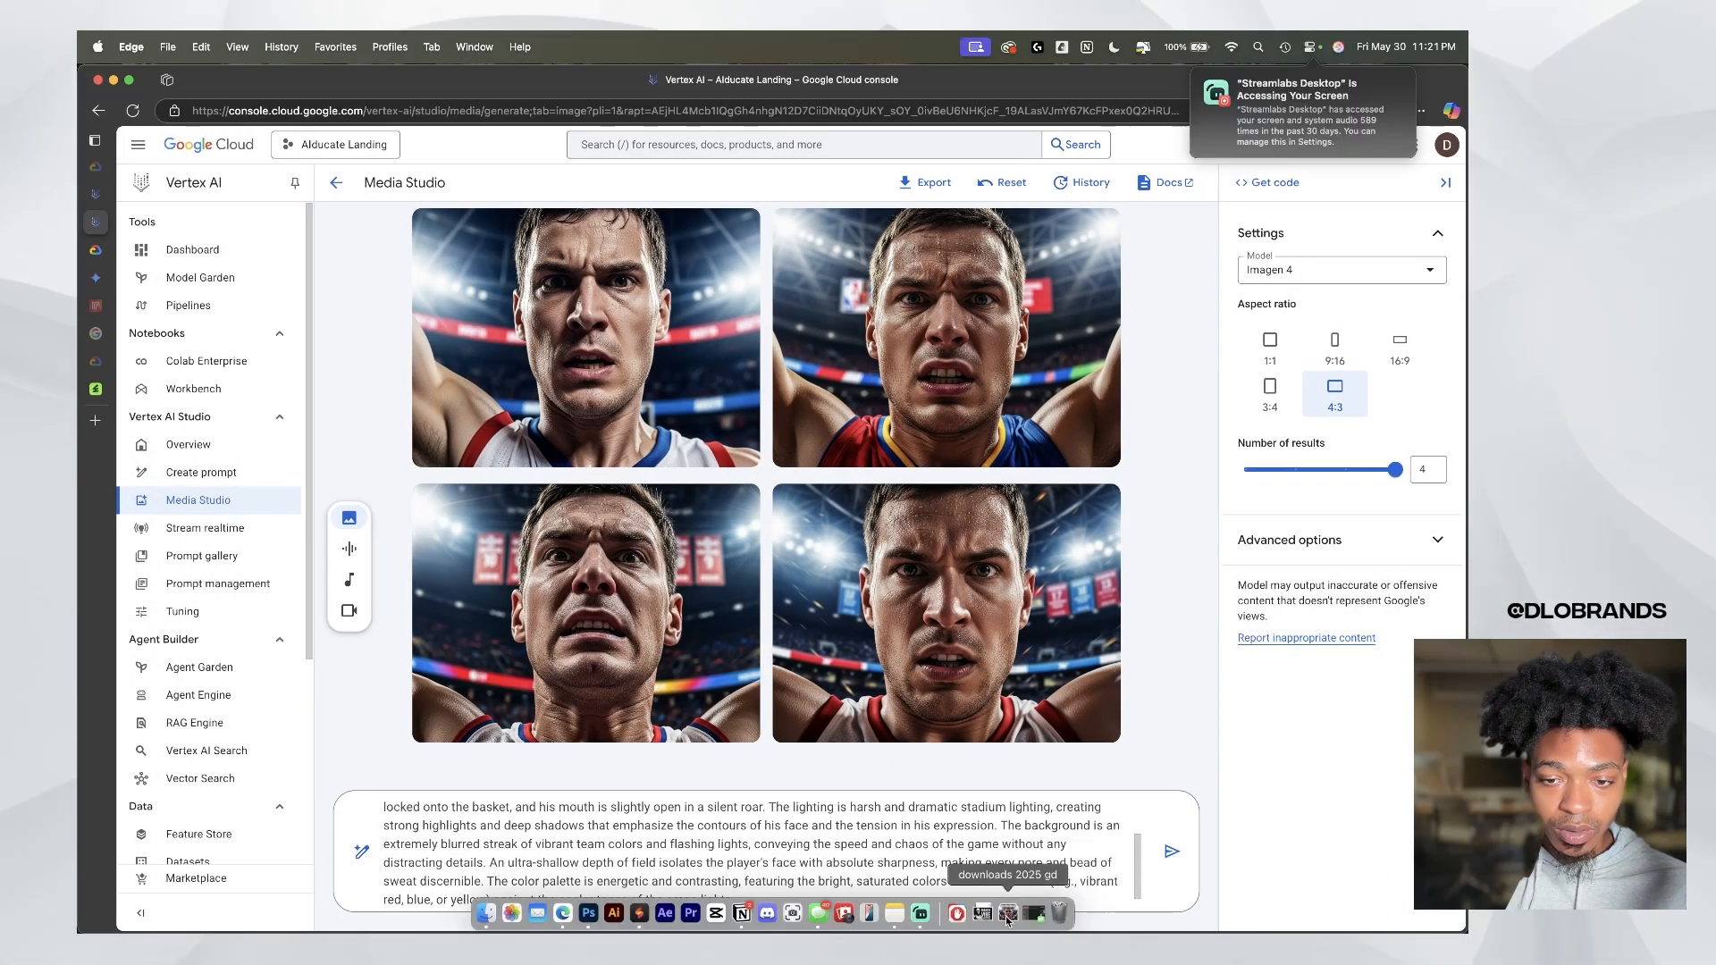
pyautogui.click(1007, 911)
pyautogui.click(1007, 856)
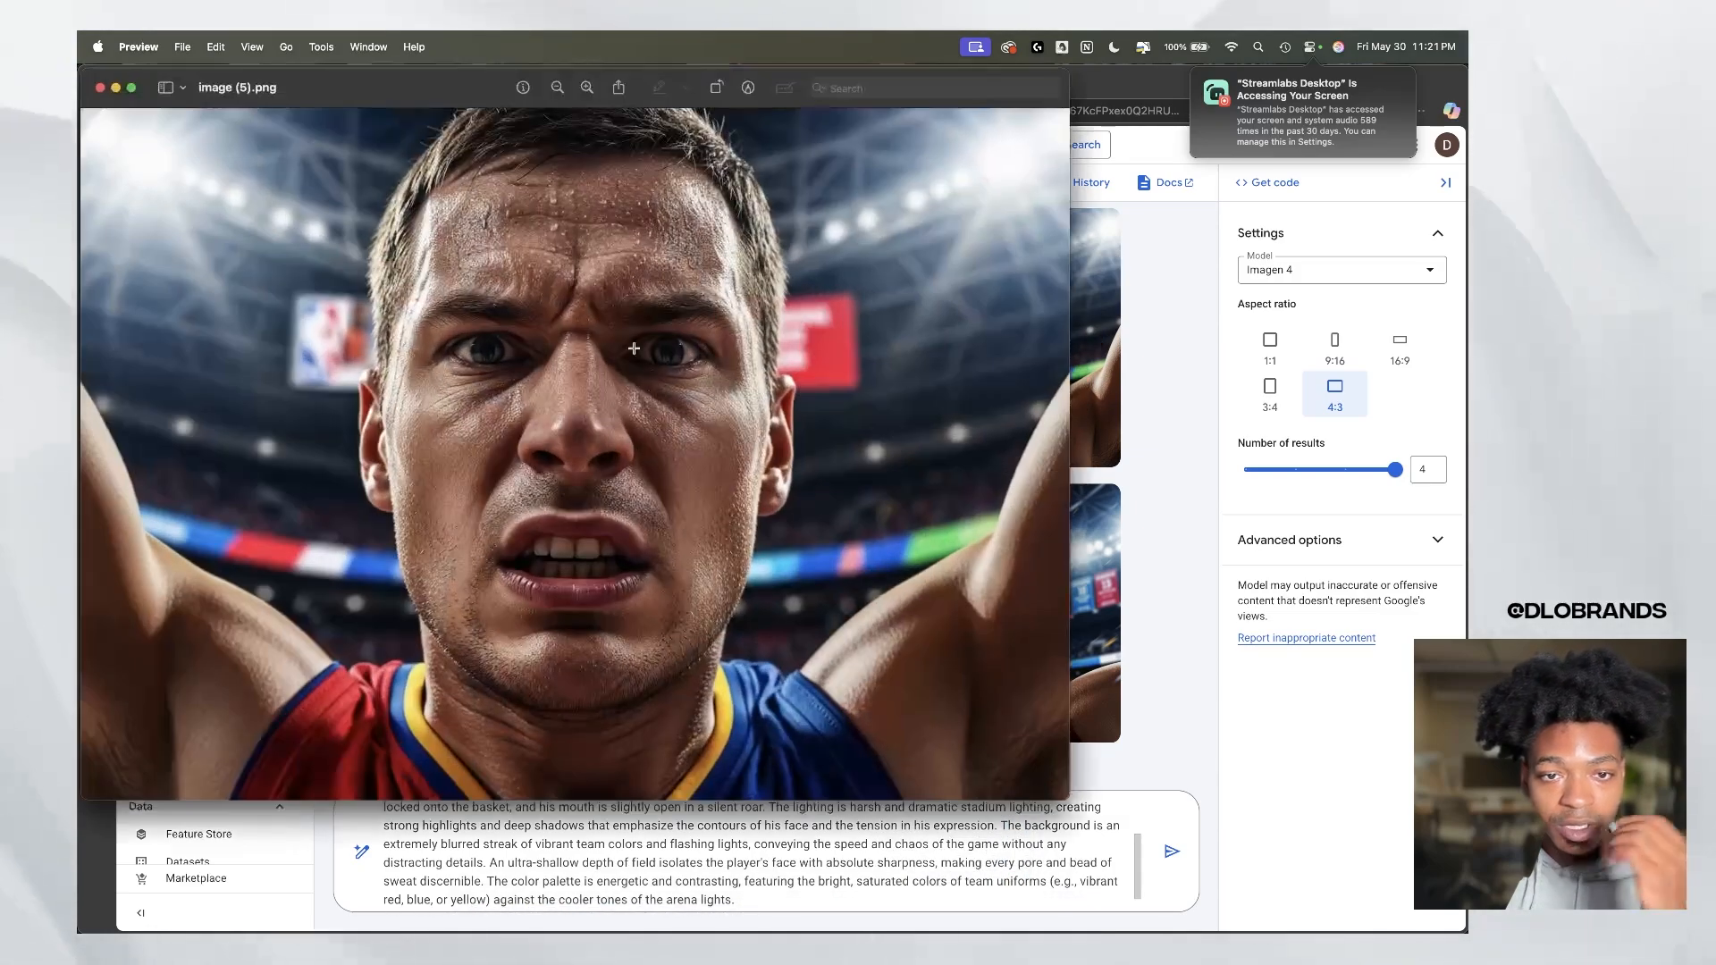
# Step: Examine the skin texture, sweat and eye details of the exported Imagen 4 basketball portrait at different magnifications
pyautogui.scroll(5, 778, 487)
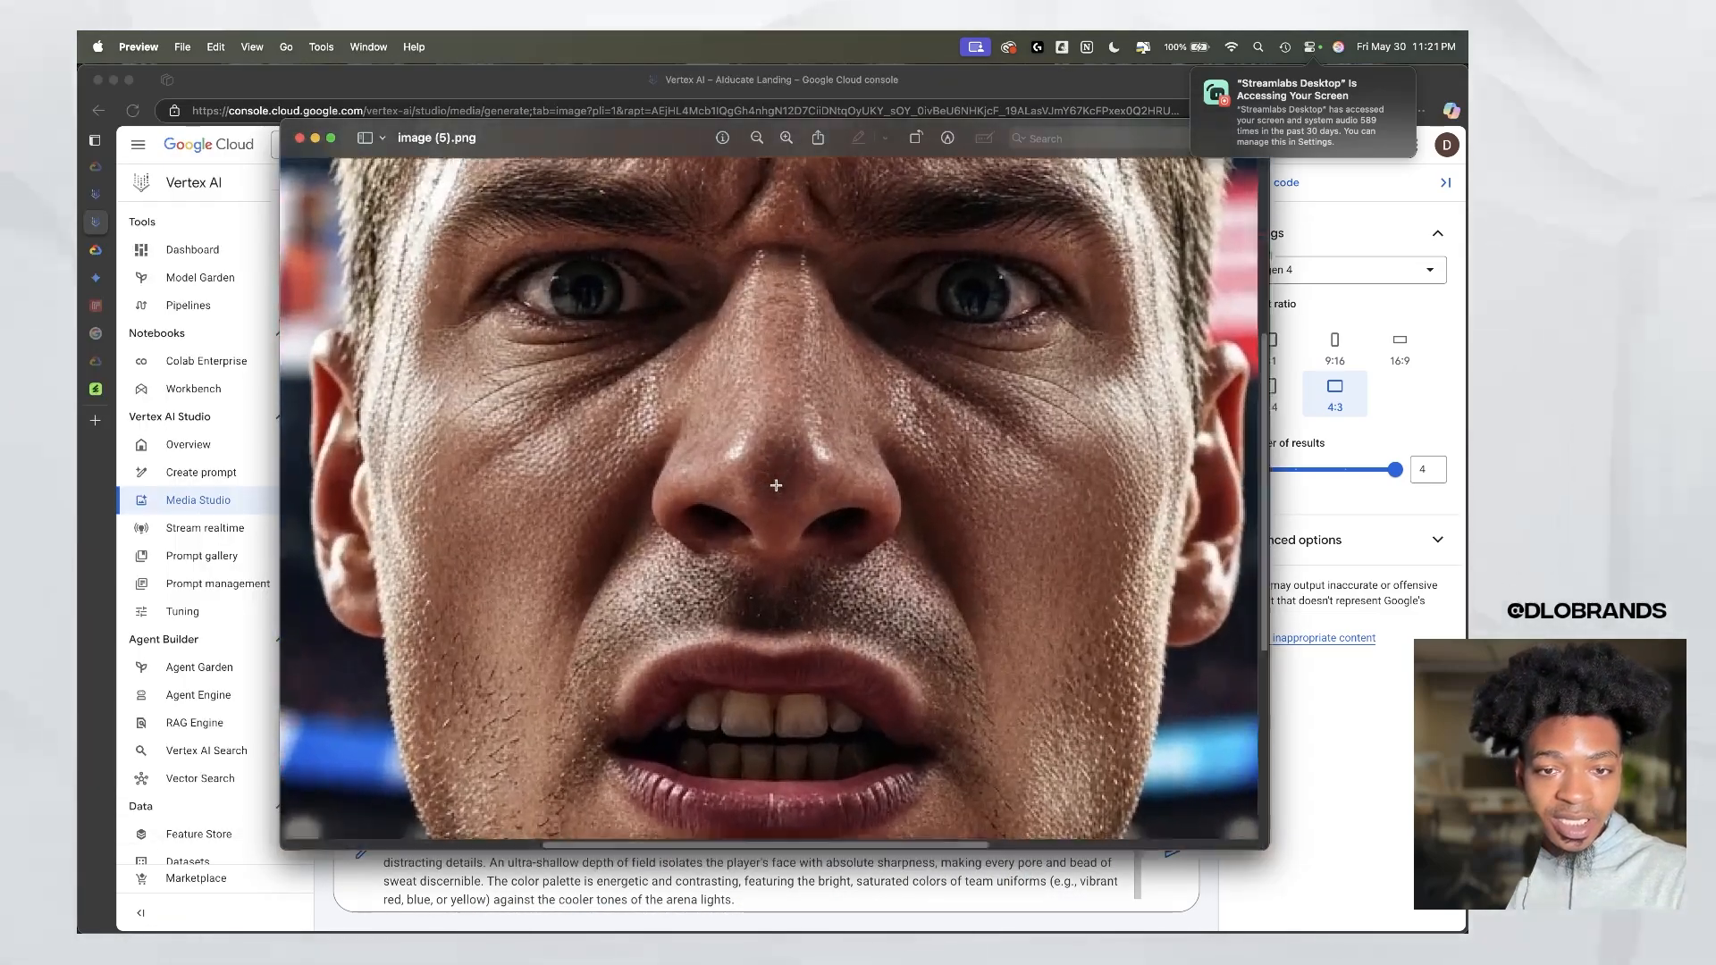
pyautogui.scroll(-5, 779, 488)
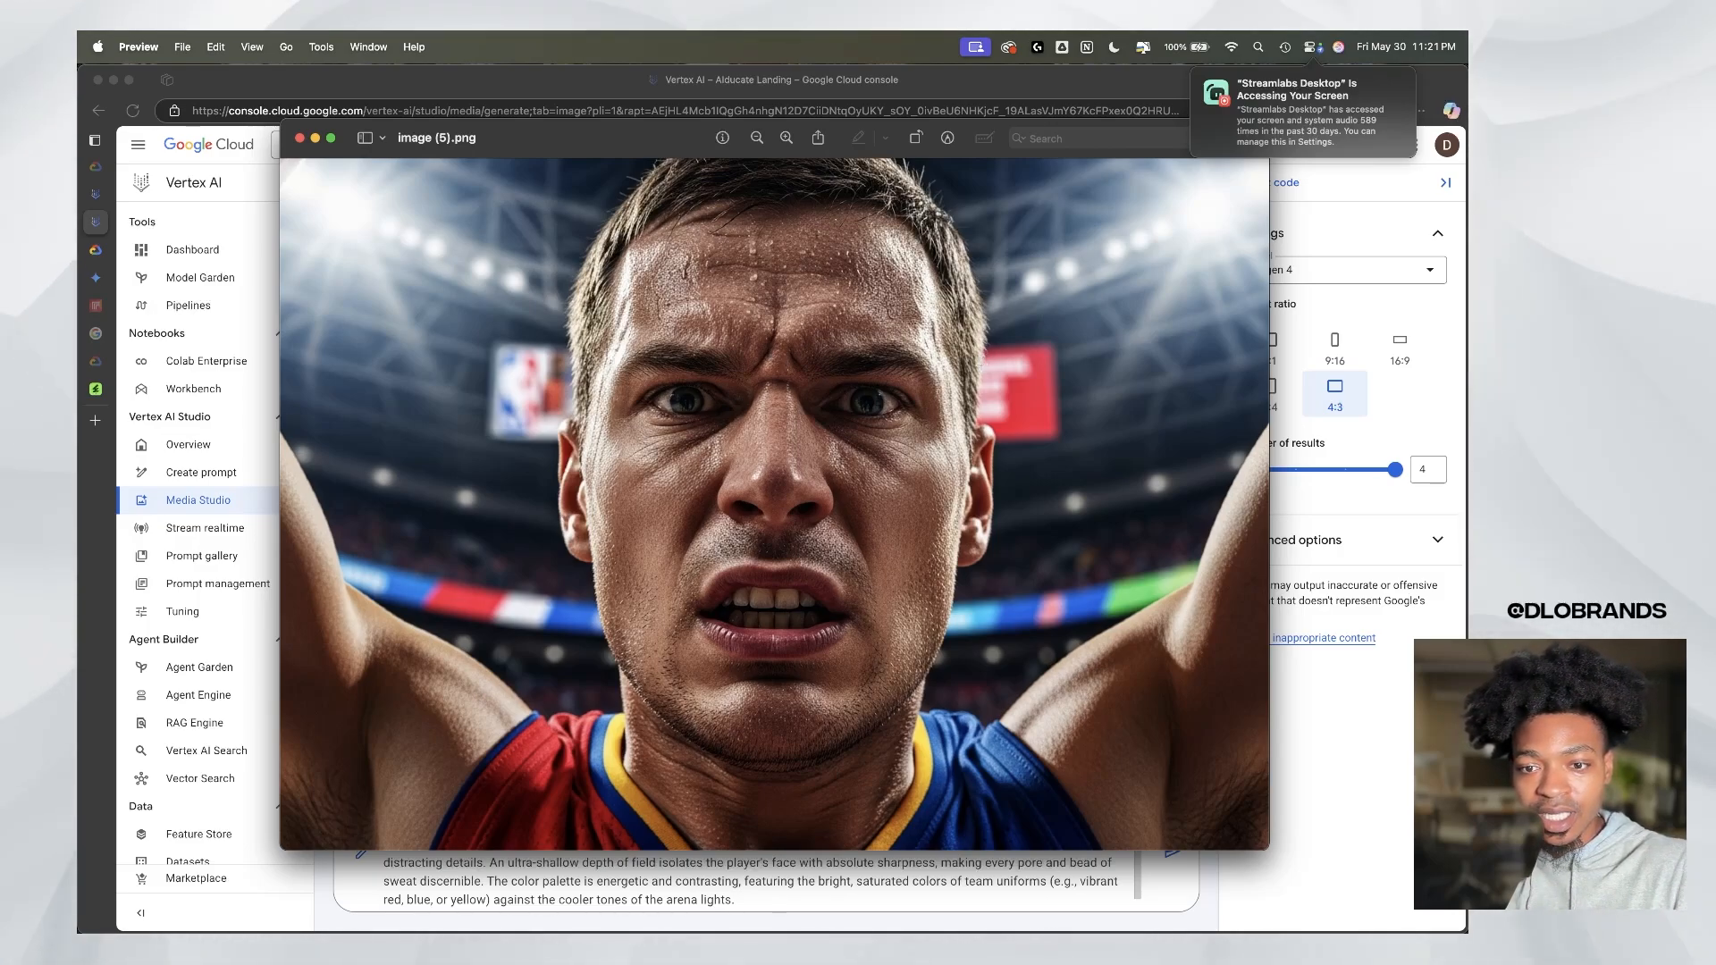
pyautogui.scroll(-5, 896, 297)
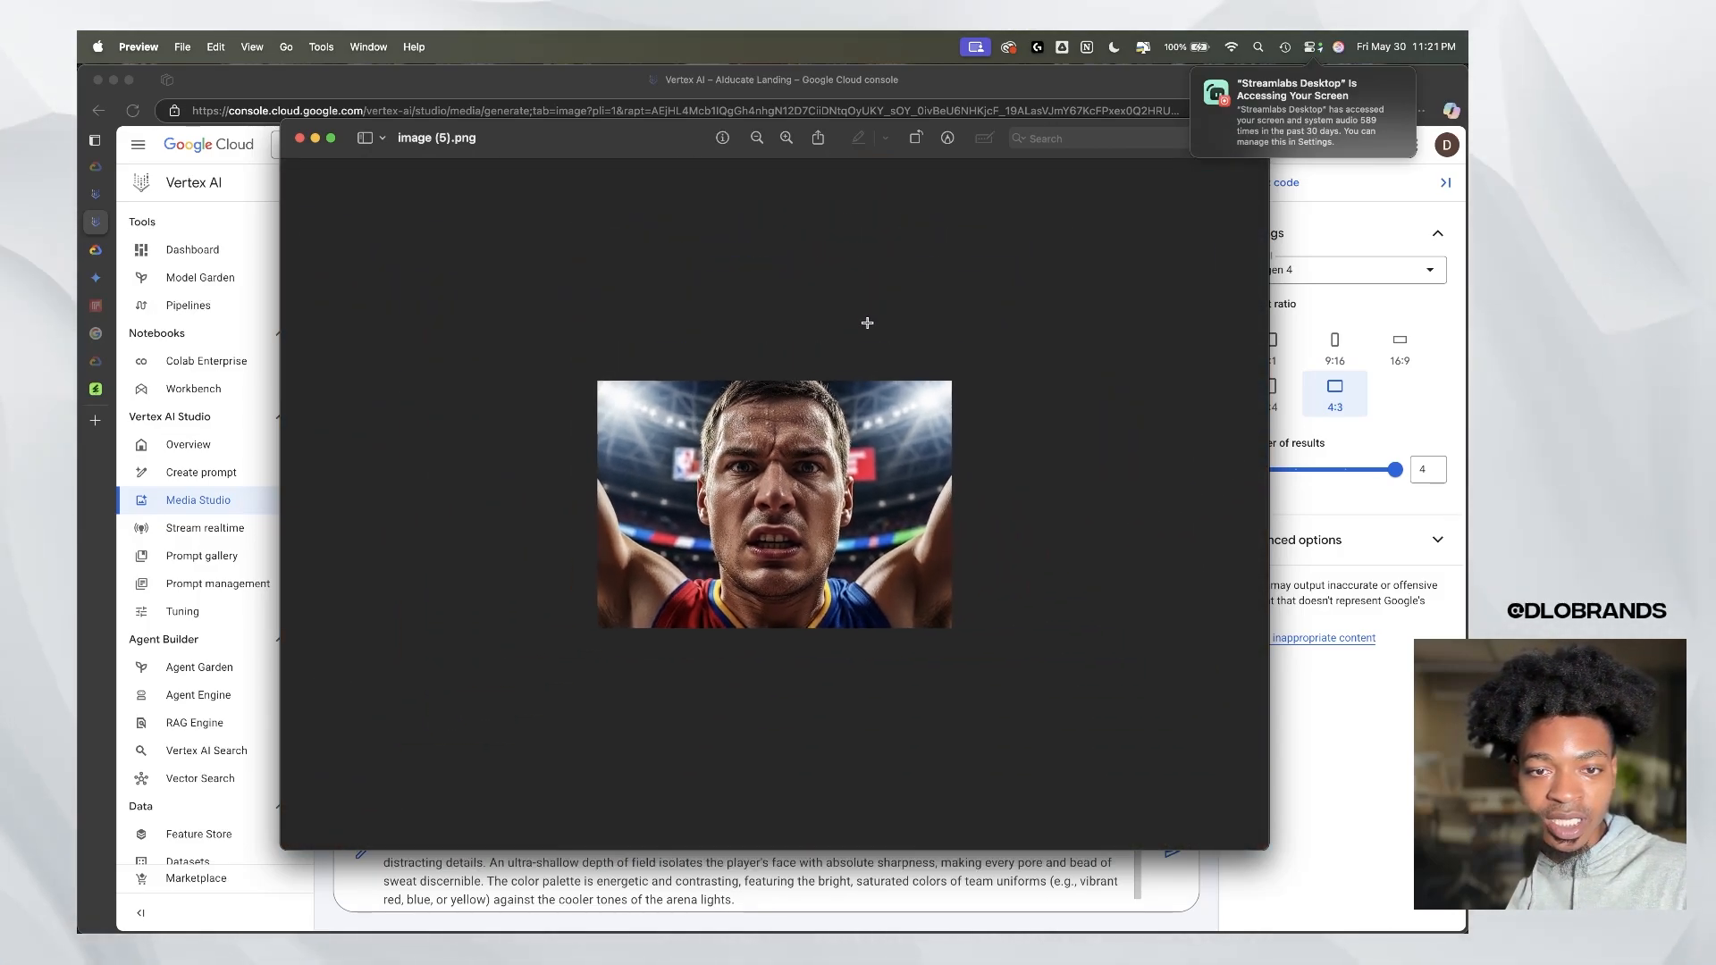
pyautogui.scroll(8, 777, 500)
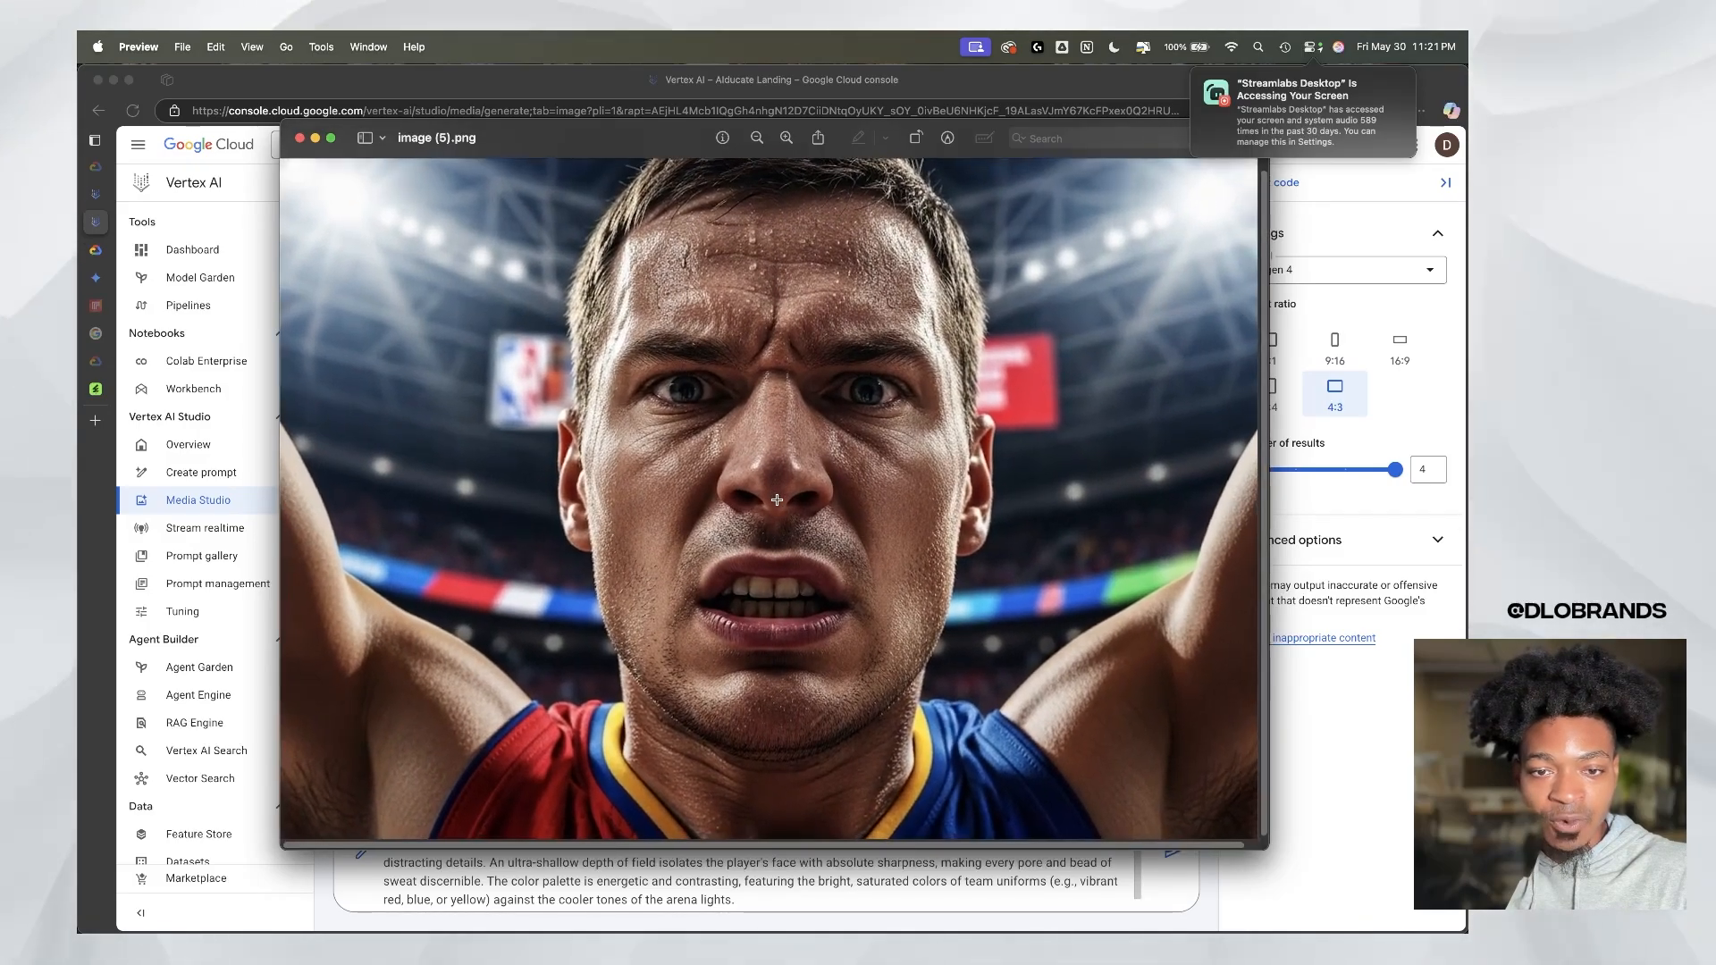
pyautogui.scroll(-5, 777, 500)
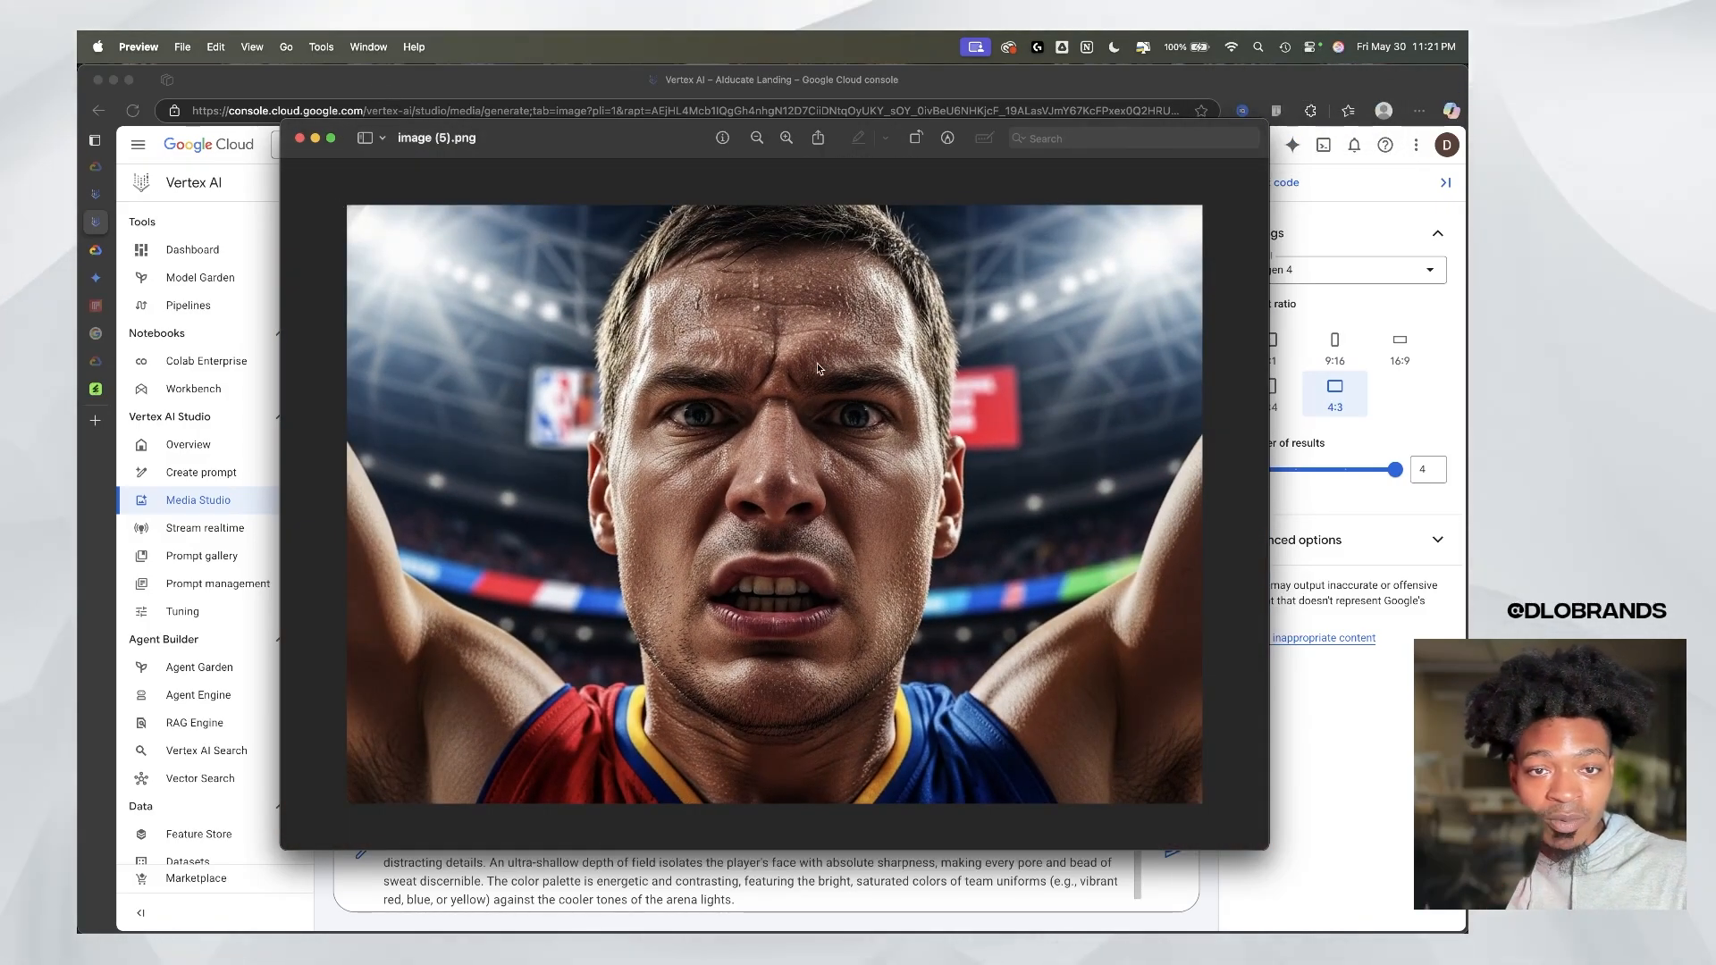
pyautogui.scroll(6, 796, 366)
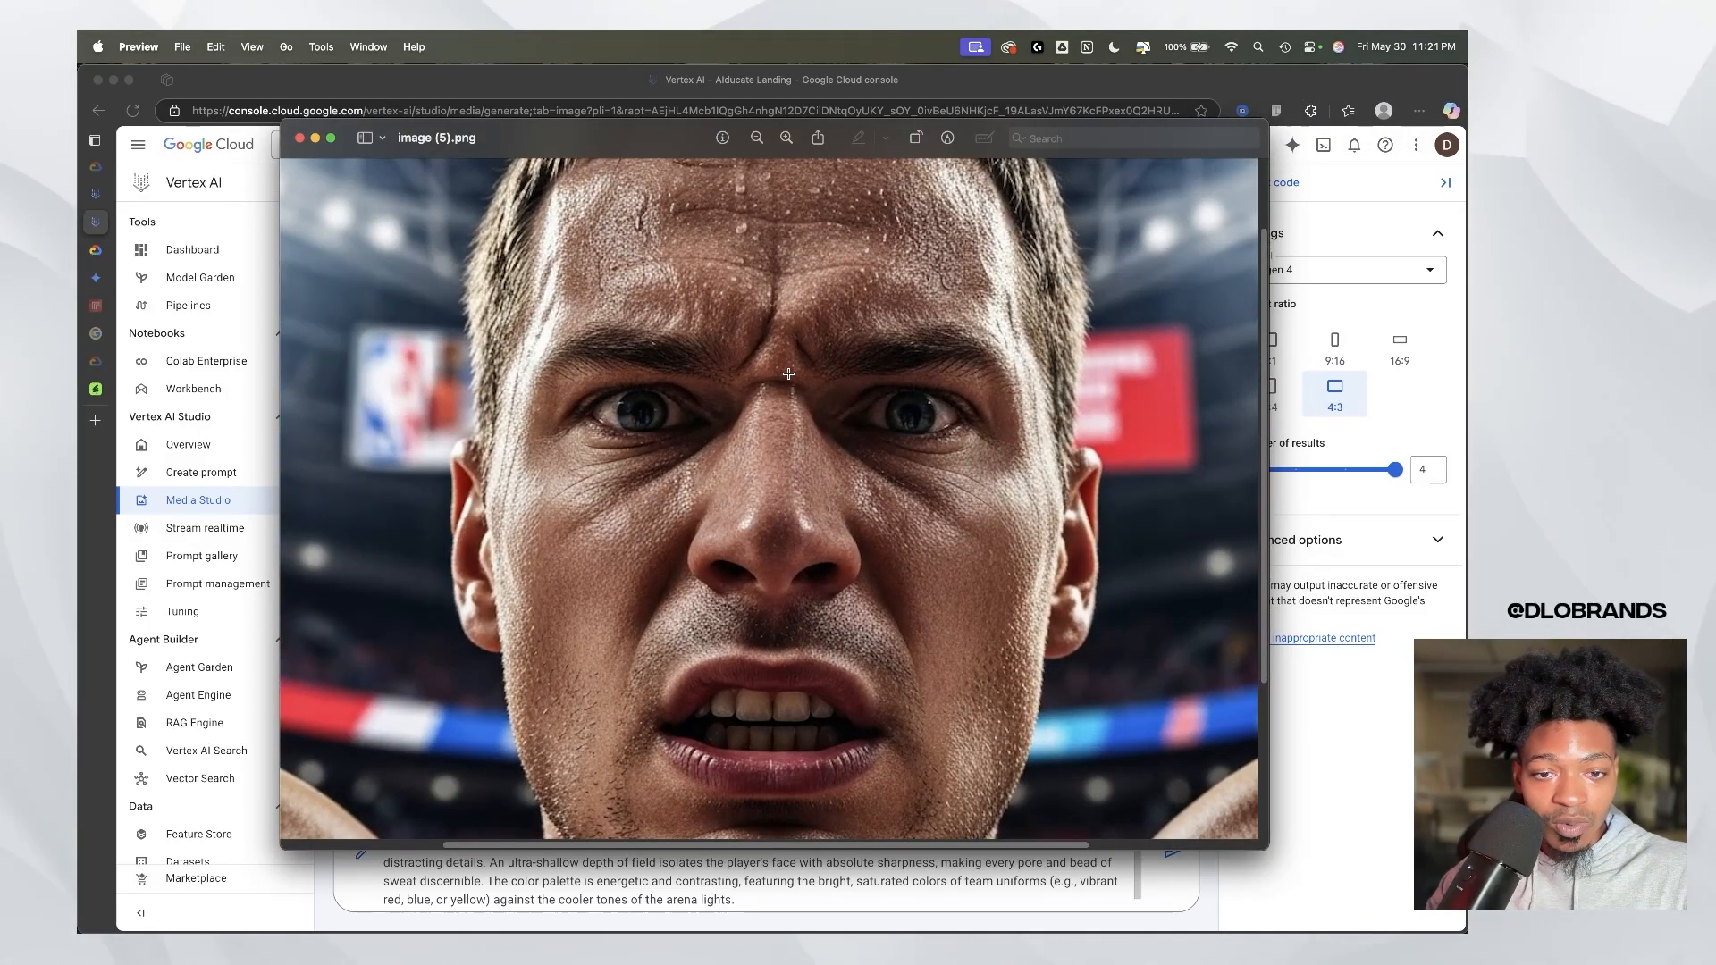
pyautogui.scroll(3, 788, 374)
pyautogui.scroll(3, 789, 372)
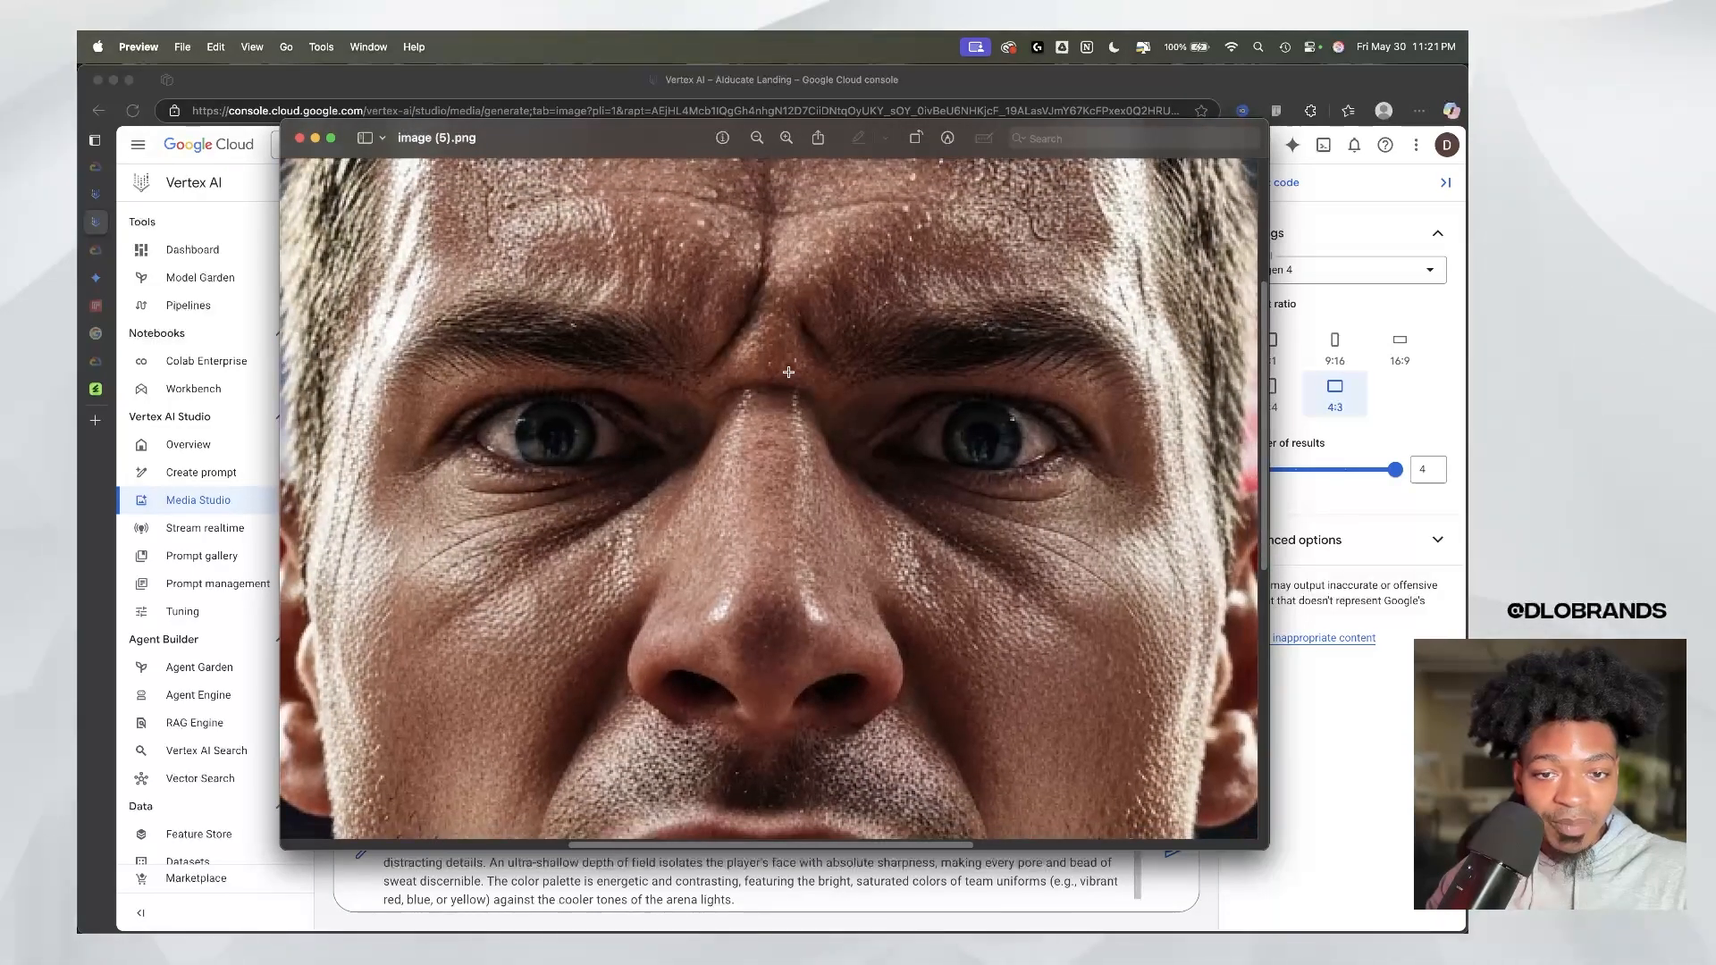
pyautogui.scroll(-3, 788, 373)
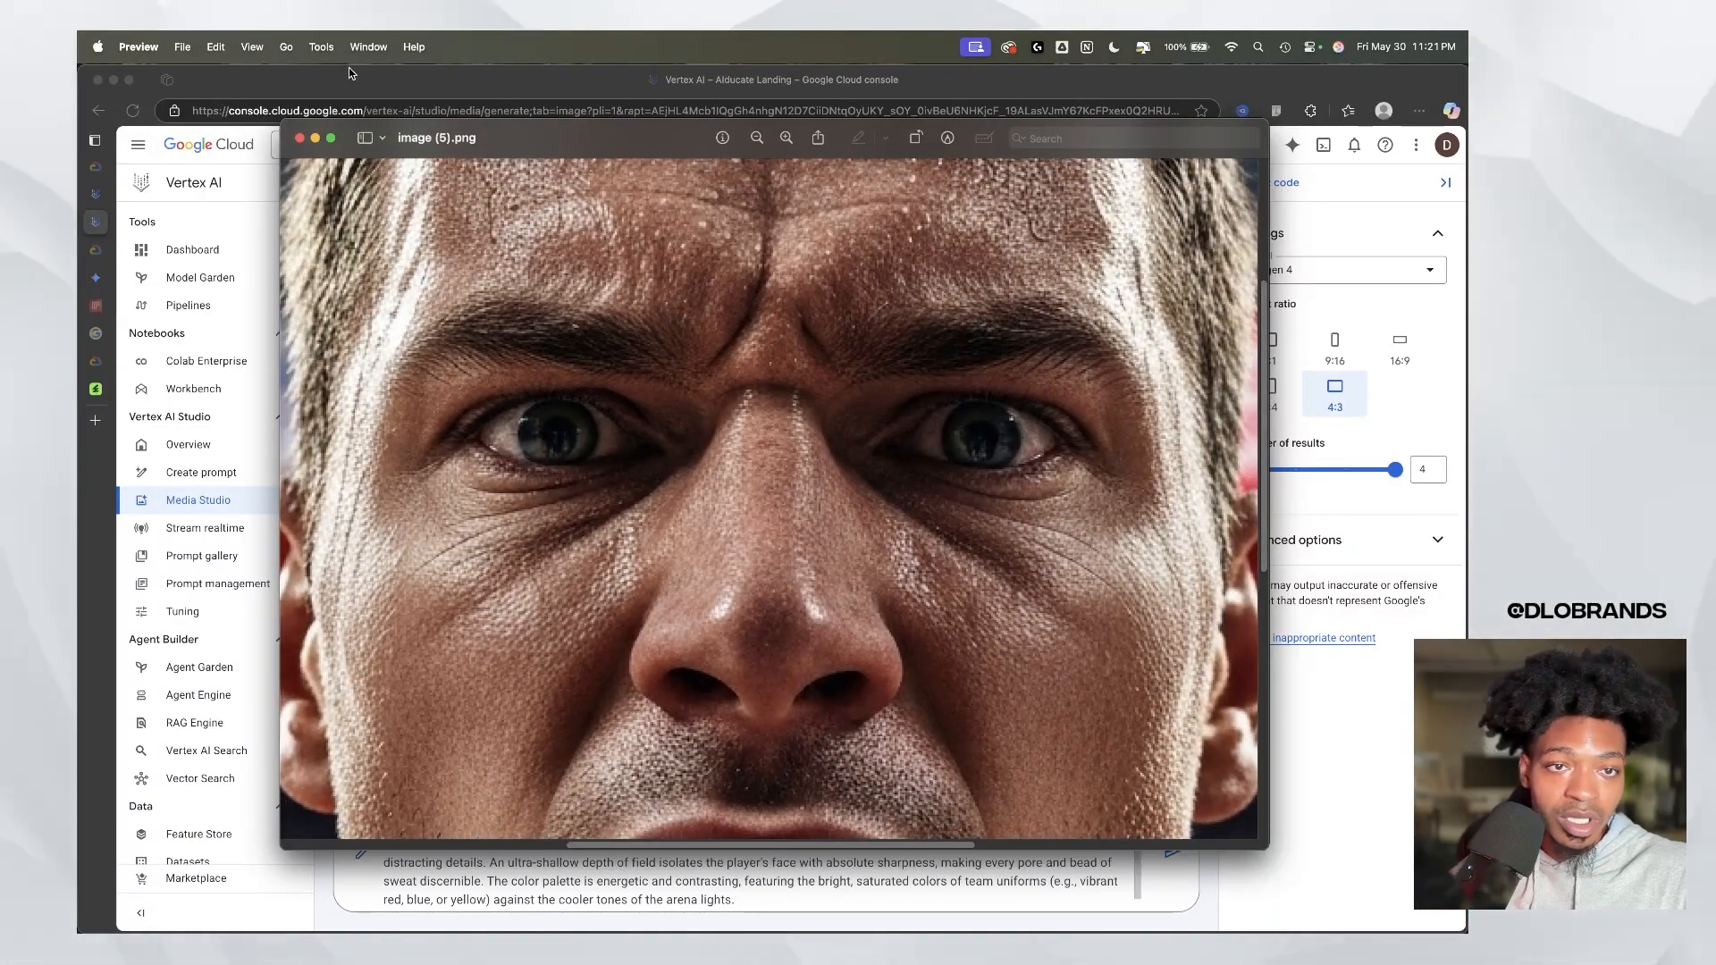
# Step: Switch to Envato ImageEdit, load the exported Imagen 4 portrait in place of the previous one, and upscale it 4x
pyautogui.press('super+w')
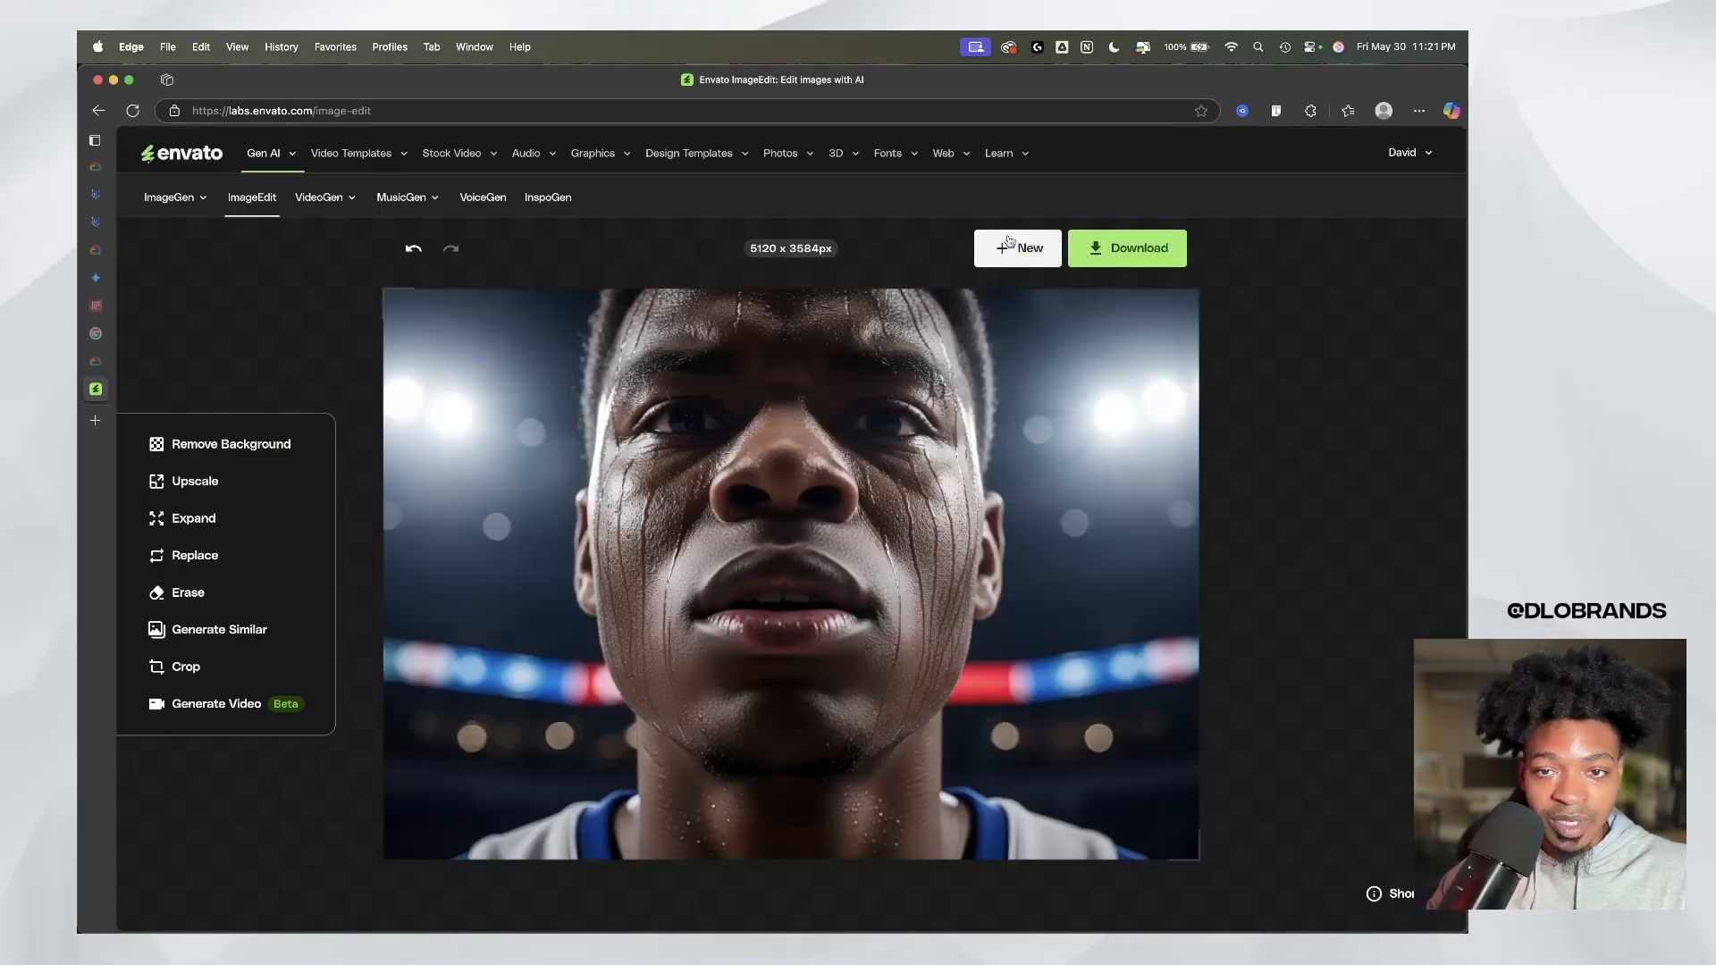
pyautogui.click(1021, 913)
pyautogui.moveTo(1027, 870); pyautogui.dragTo(908, 601)
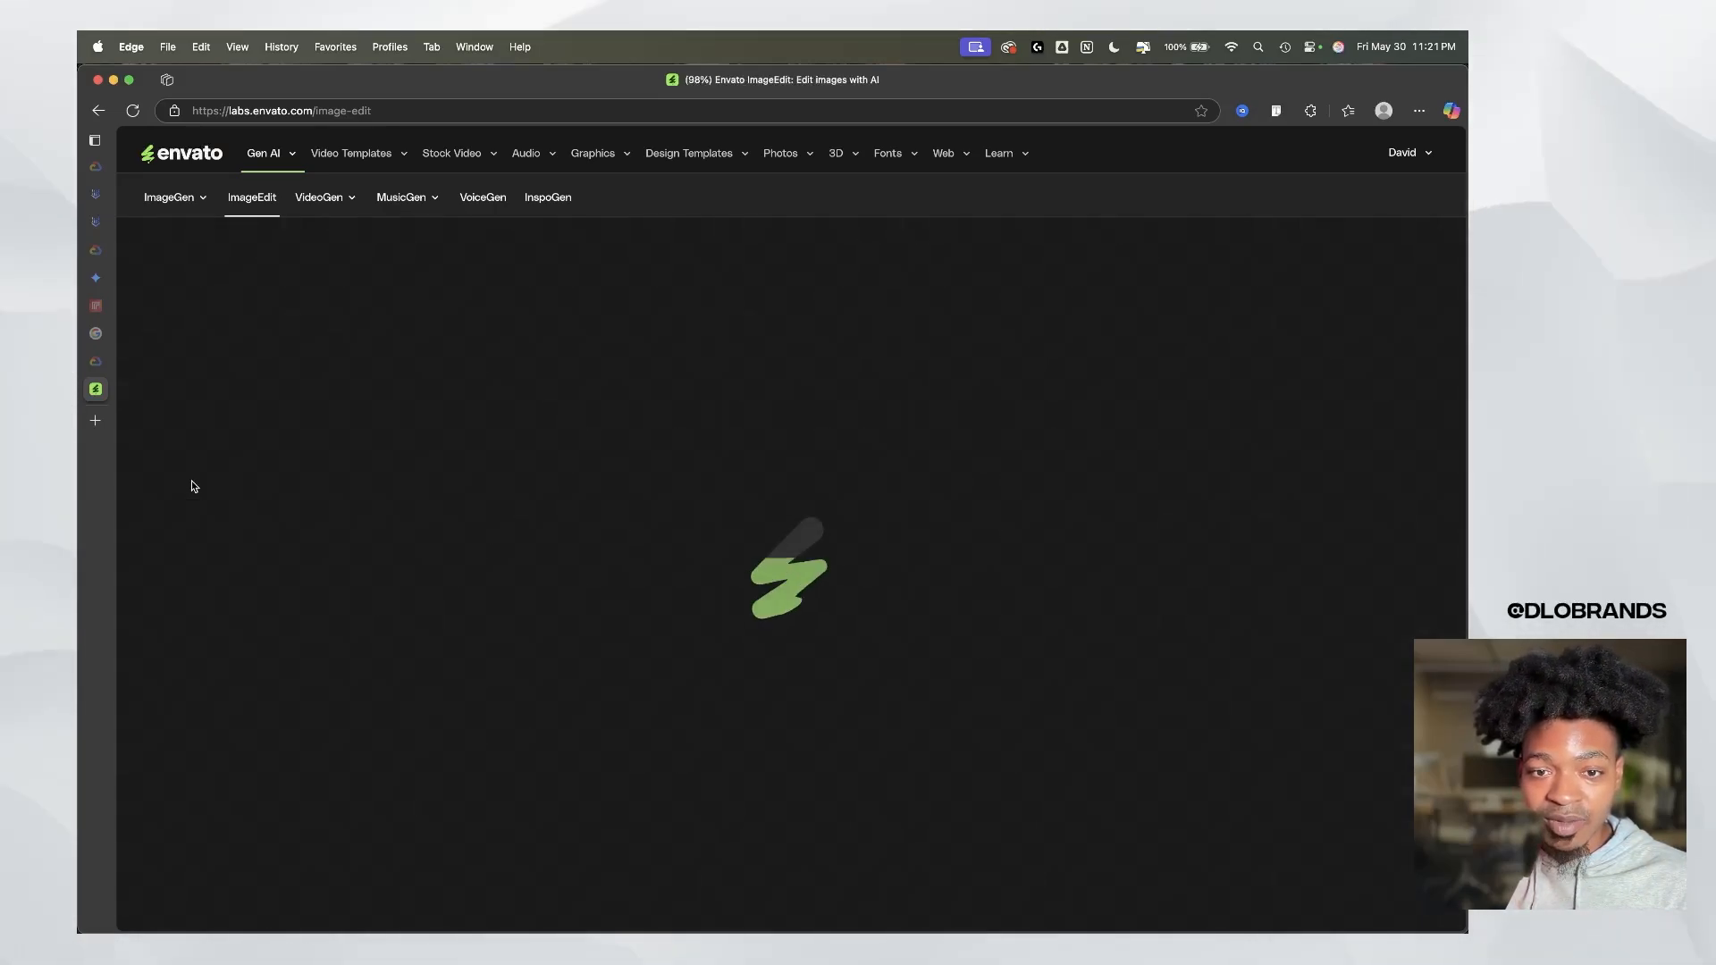
pyautogui.click(193, 484)
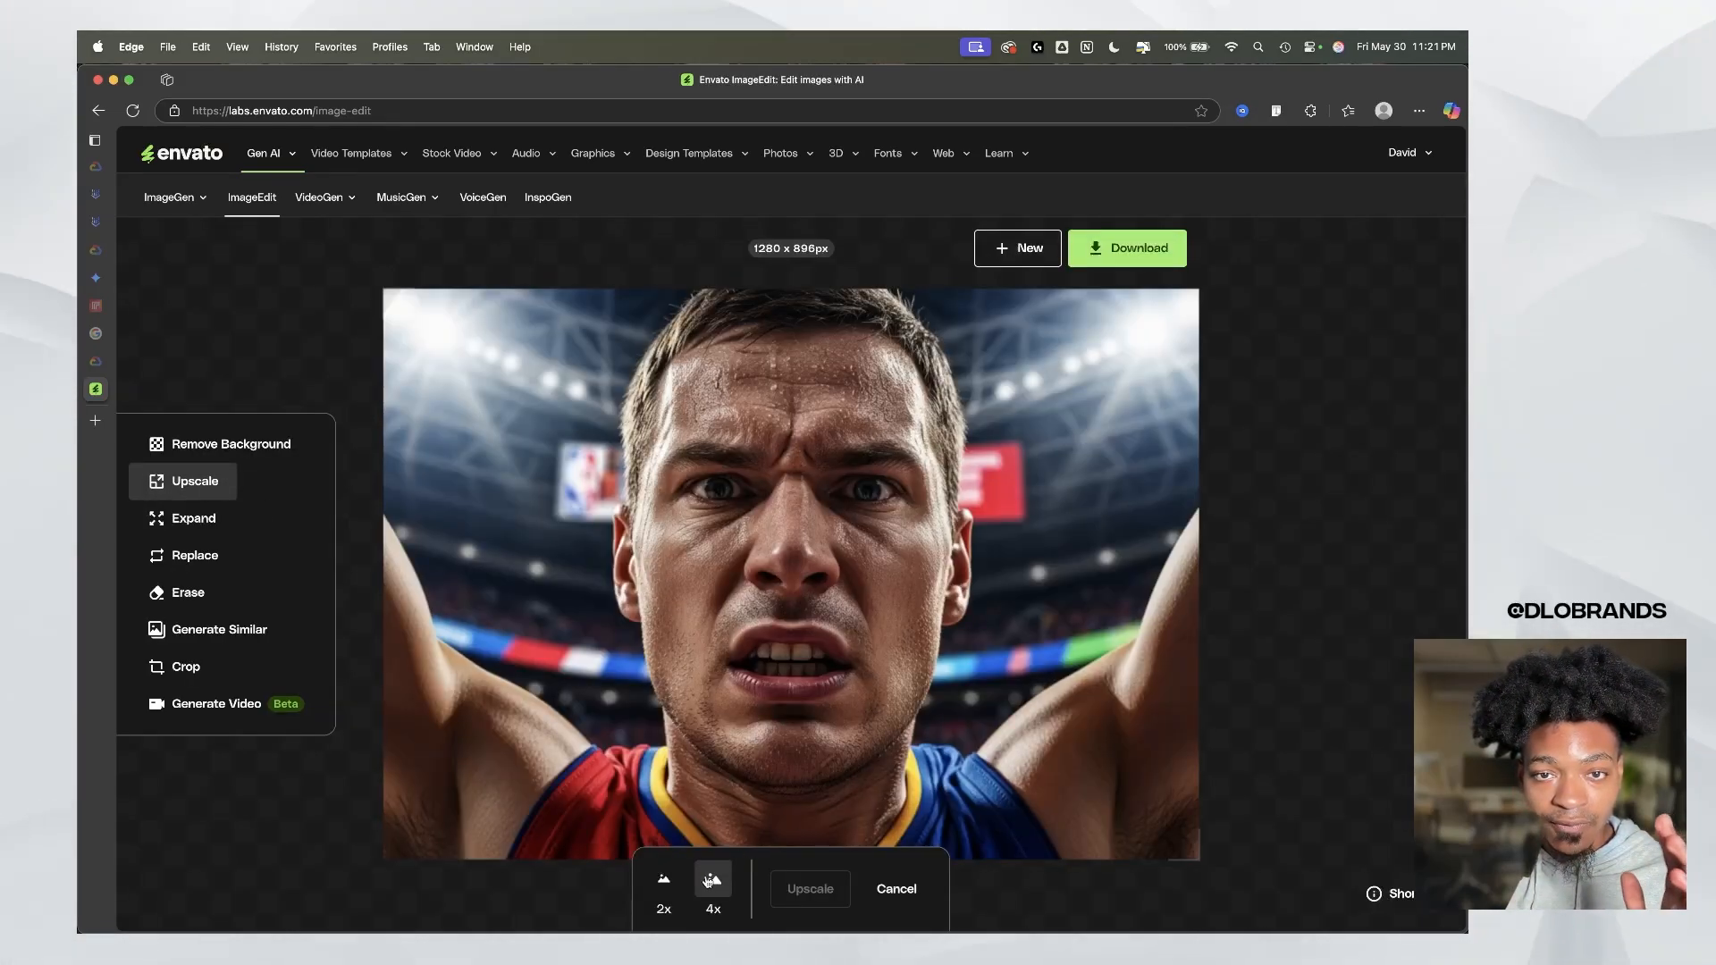
pyautogui.click(811, 890)
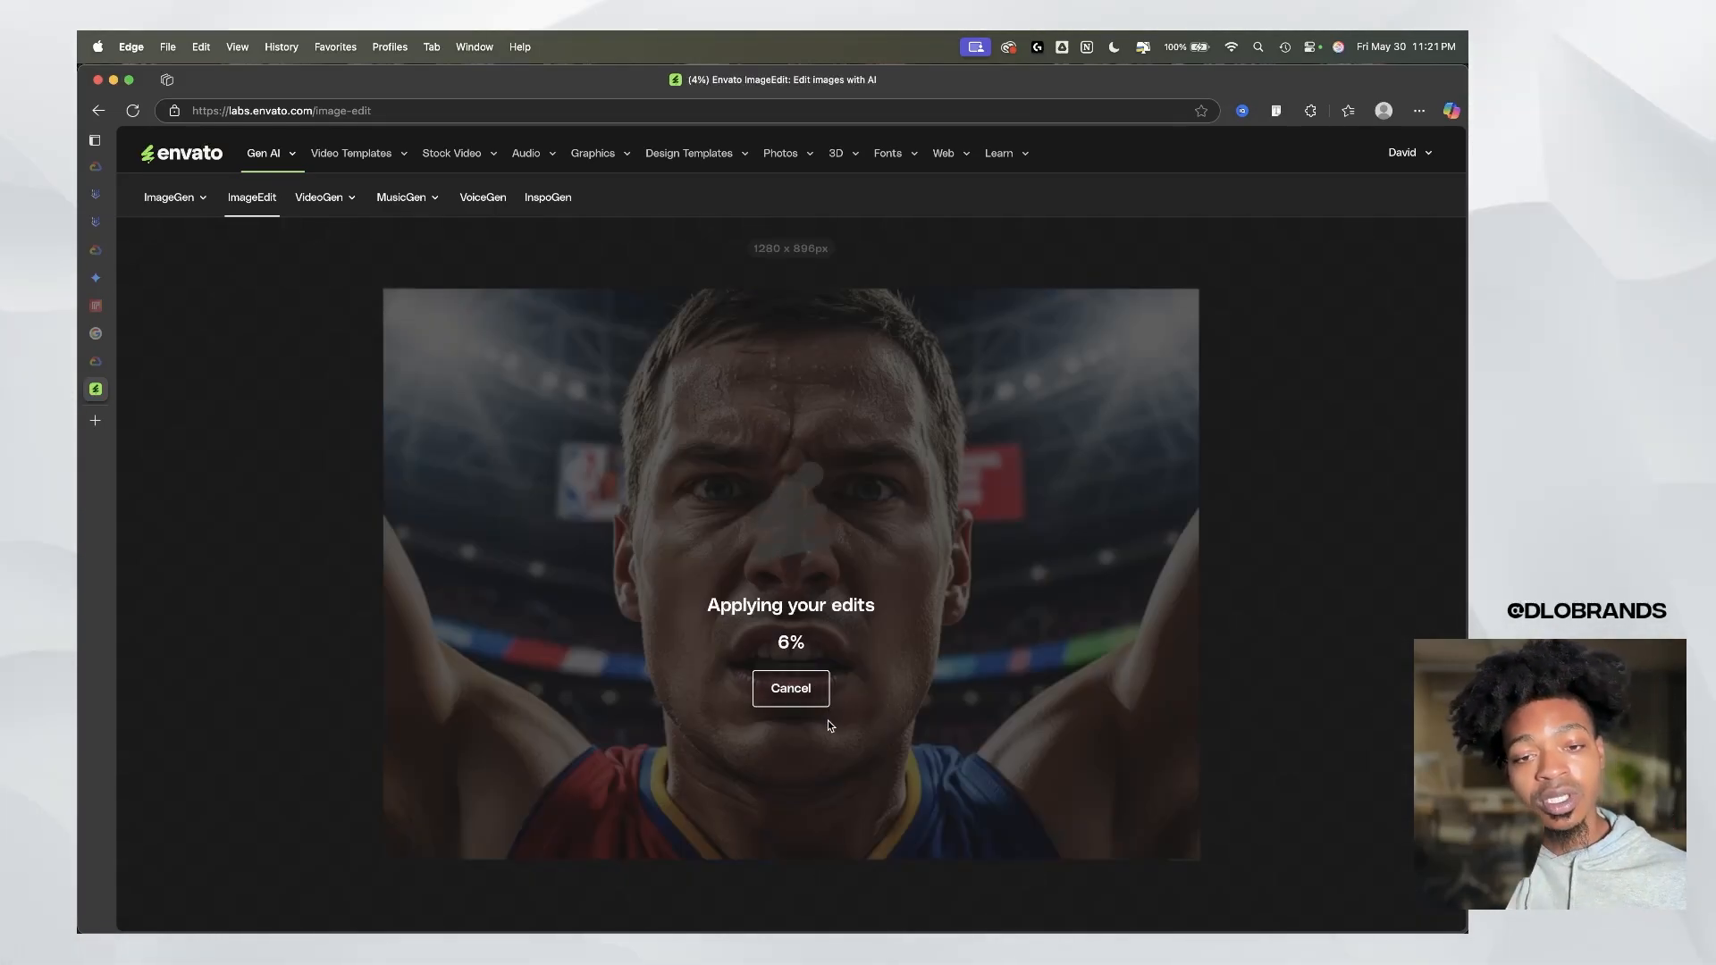
# Step: Compare the Imagen 4 Ultra basketball portrait with the four Imagen 4 results across the two Media Studio tabs
pyautogui.click(96, 194)
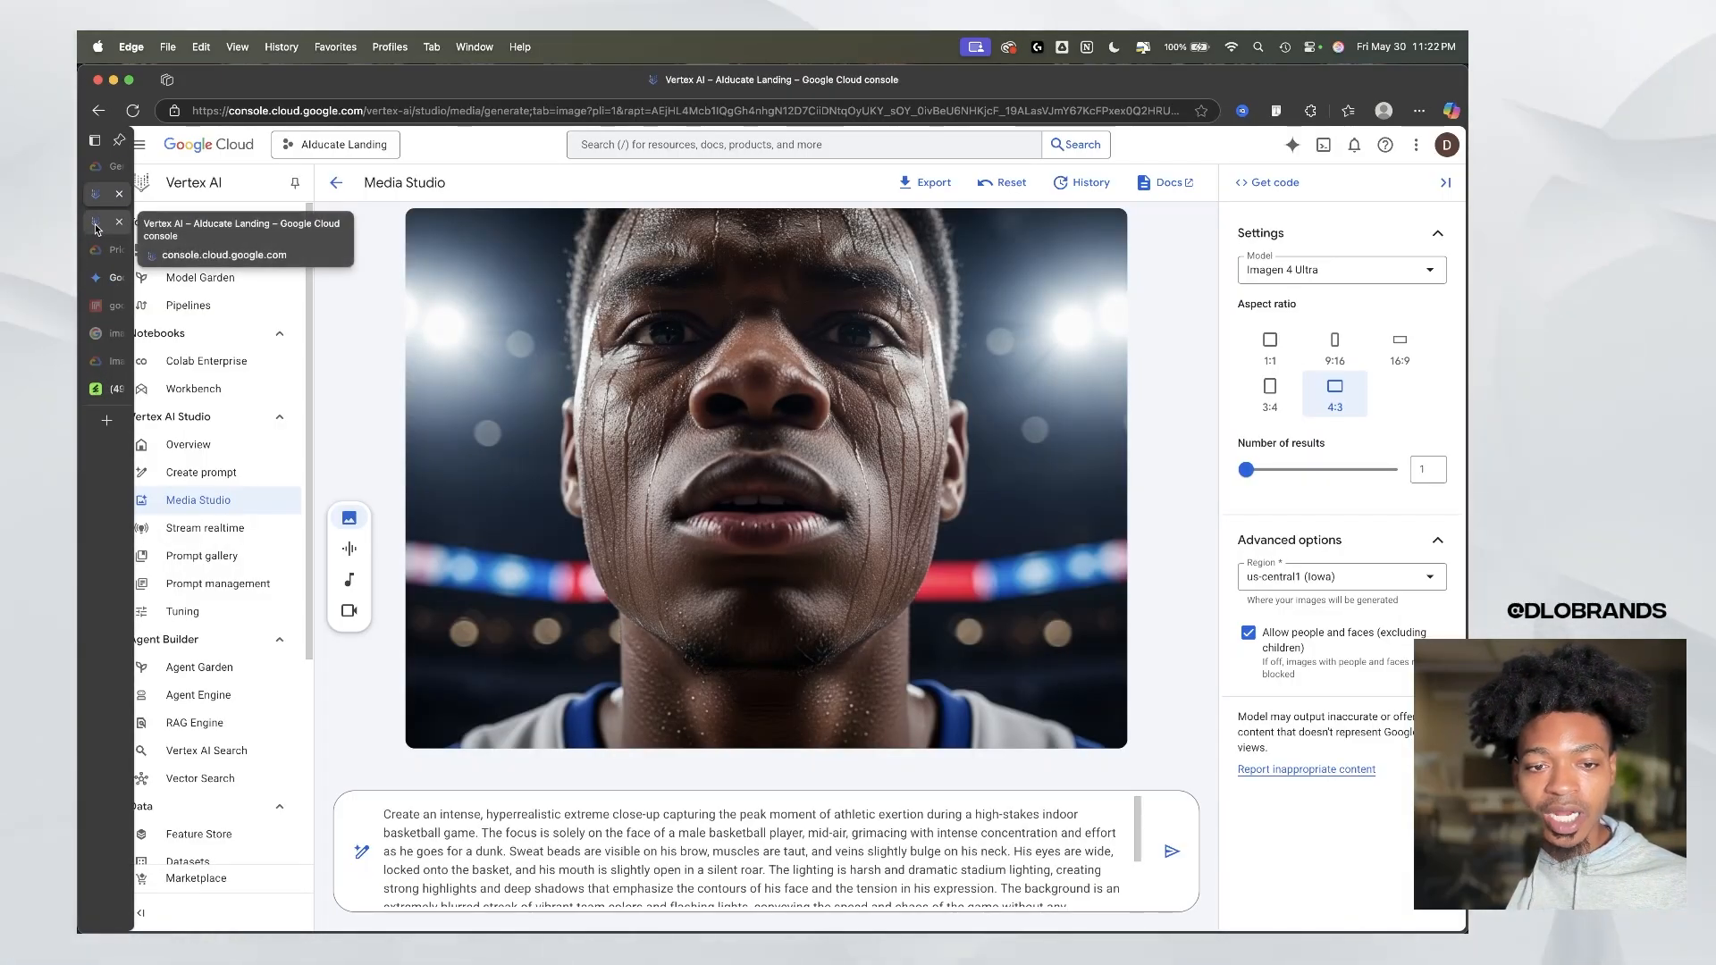
pyautogui.click(98, 224)
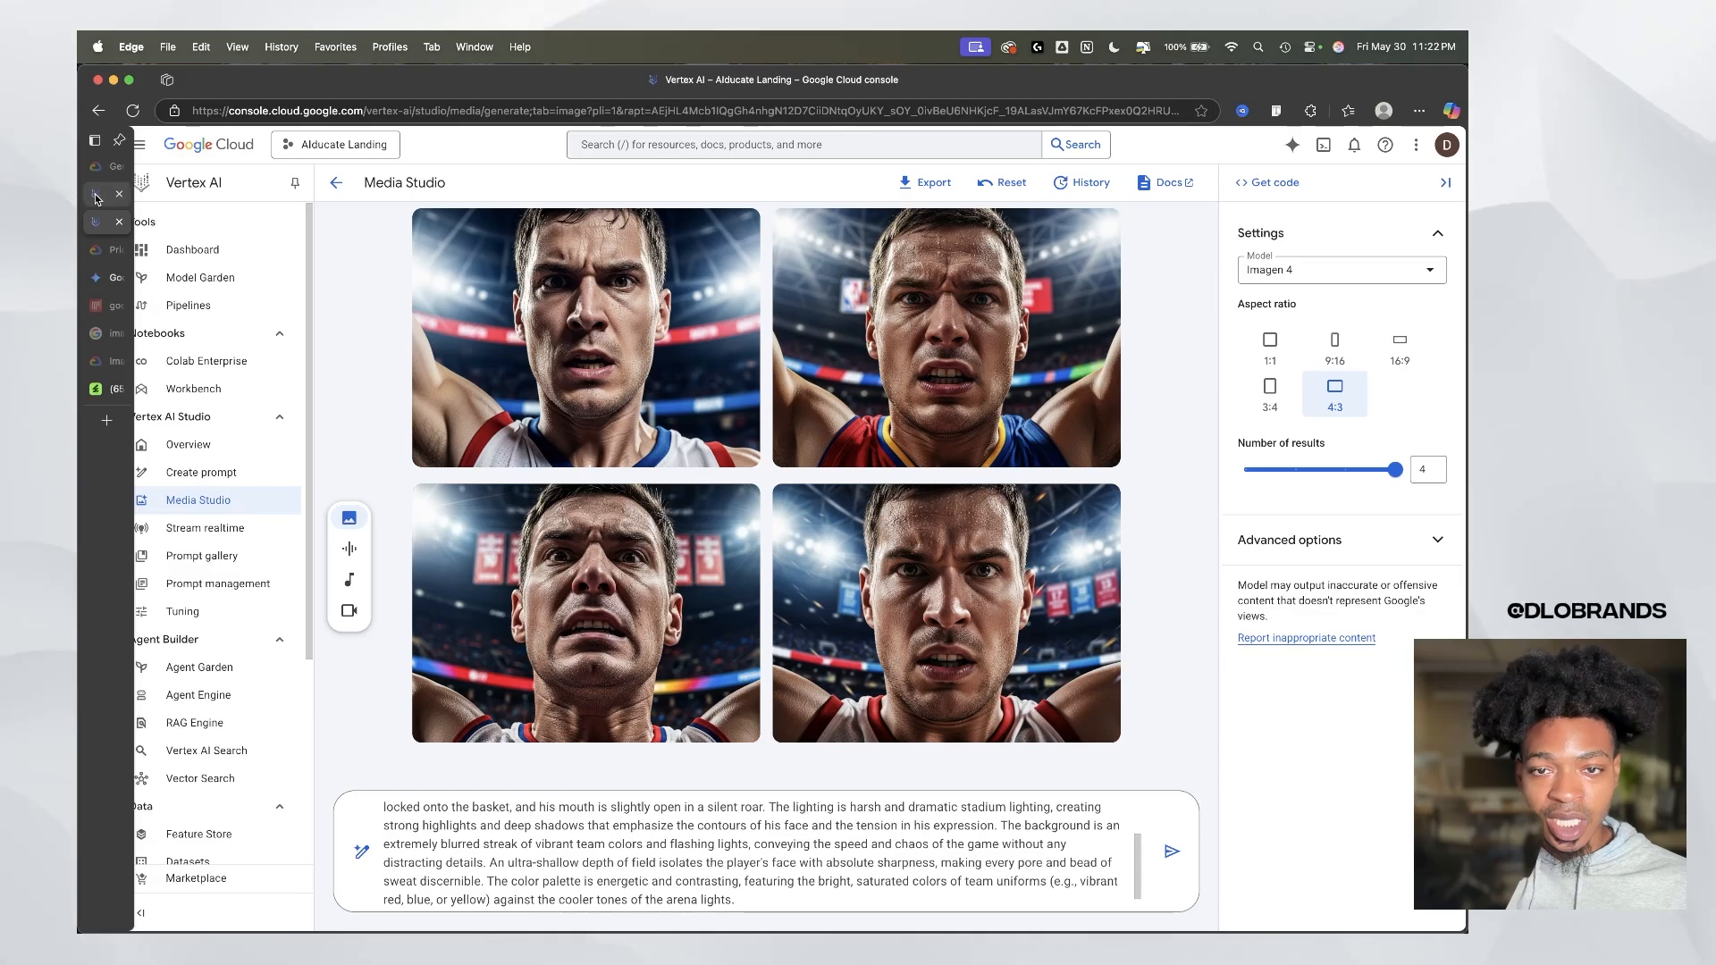
pyautogui.click(98, 197)
pyautogui.click(98, 221)
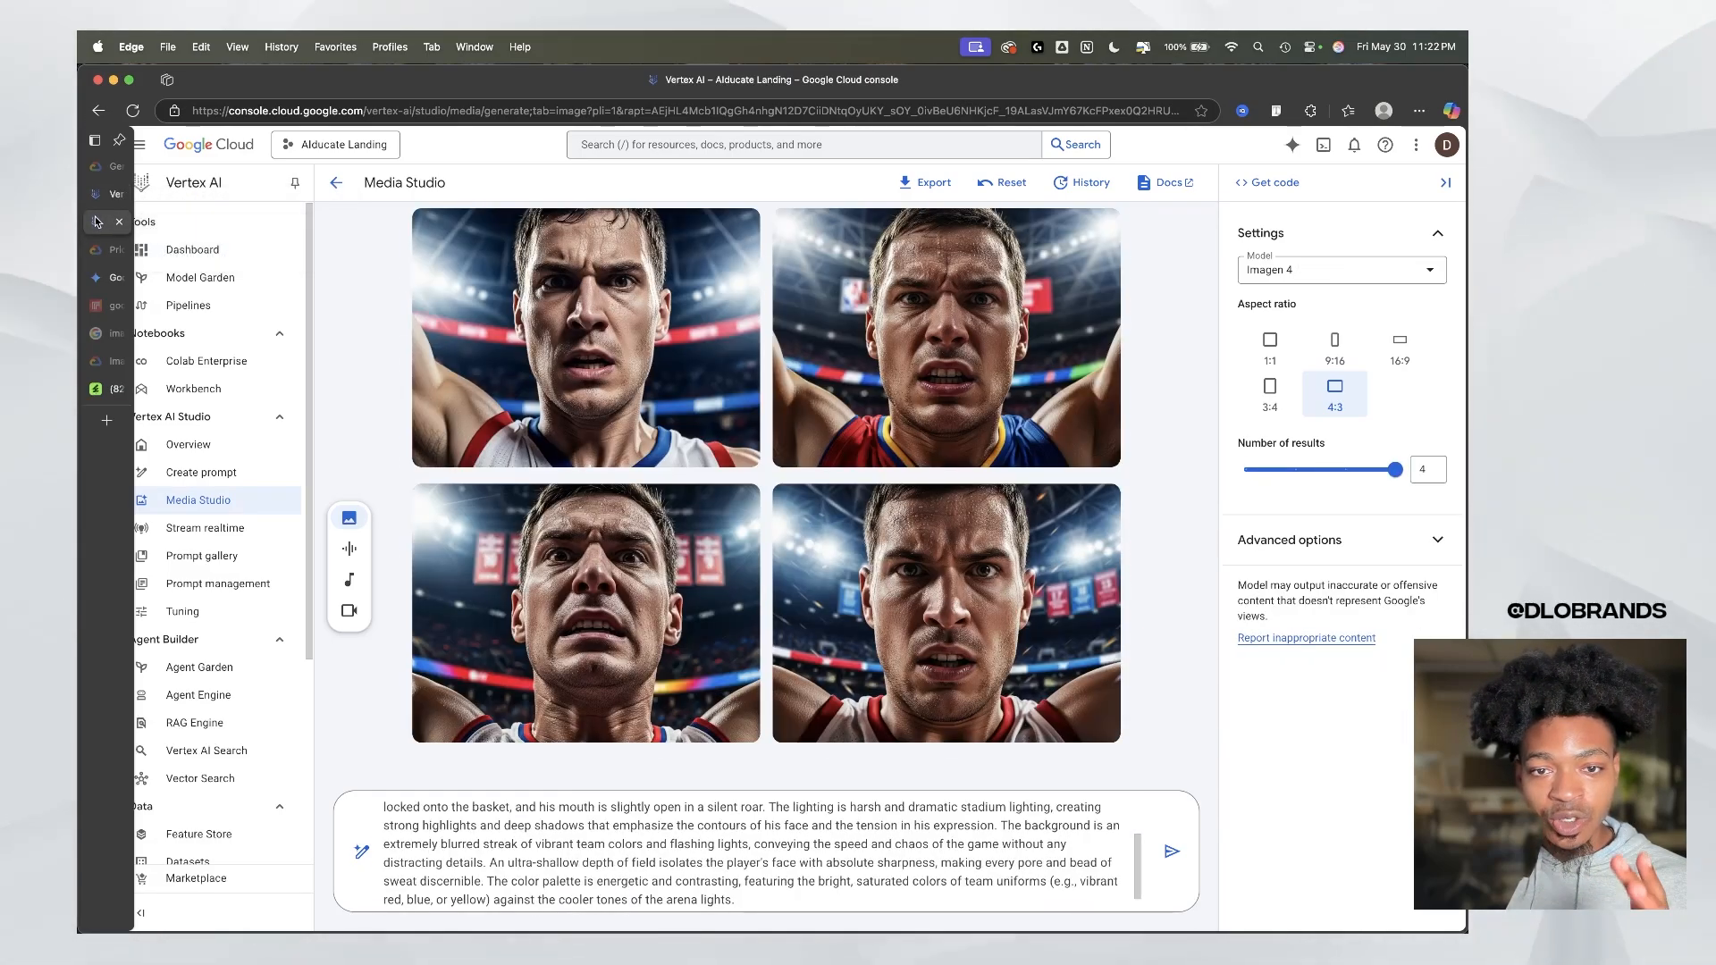
pyautogui.click(98, 195)
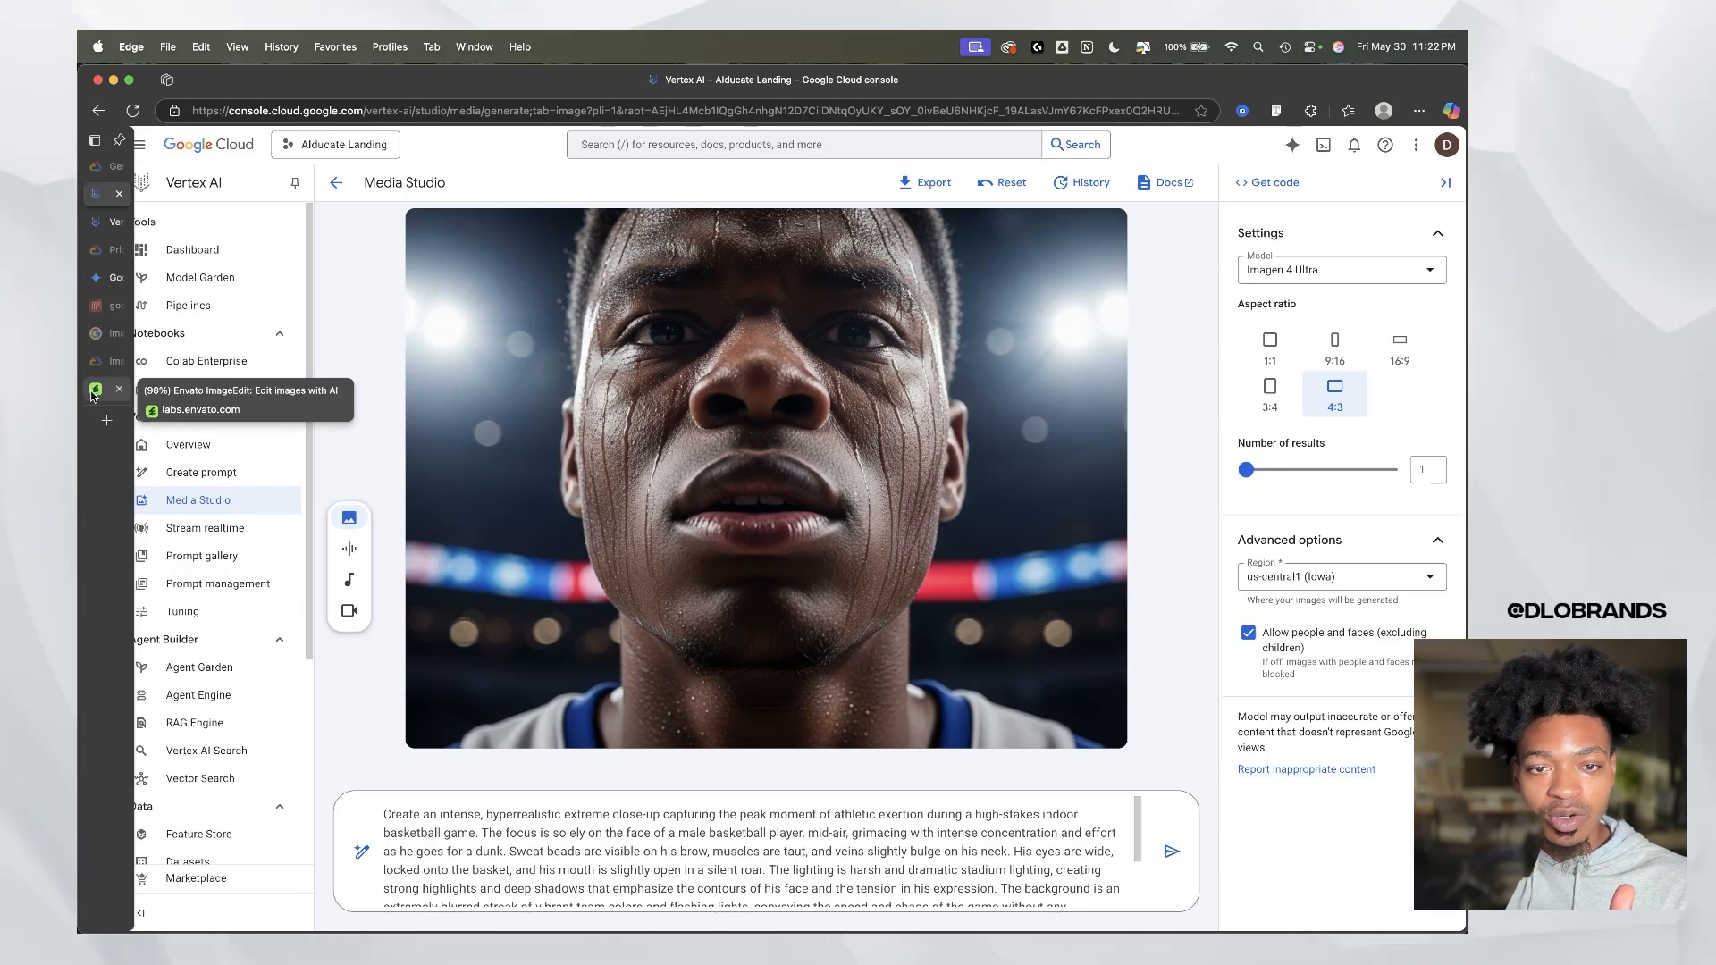
pyautogui.click(94, 229)
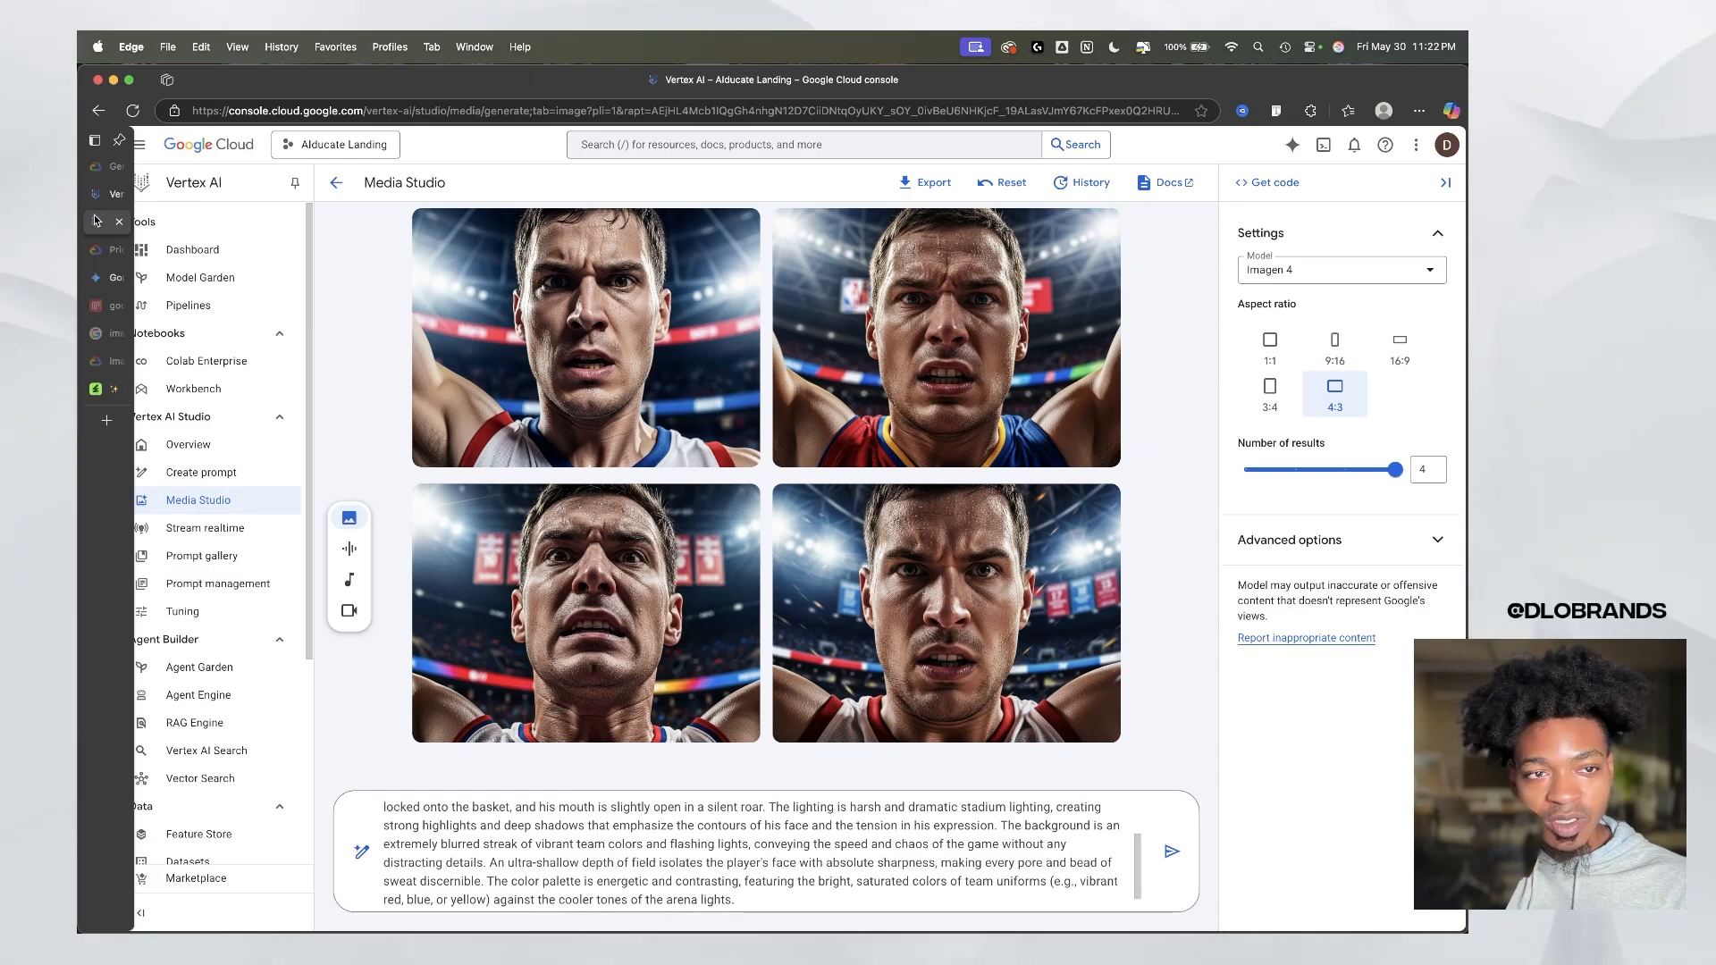
pyautogui.click(97, 203)
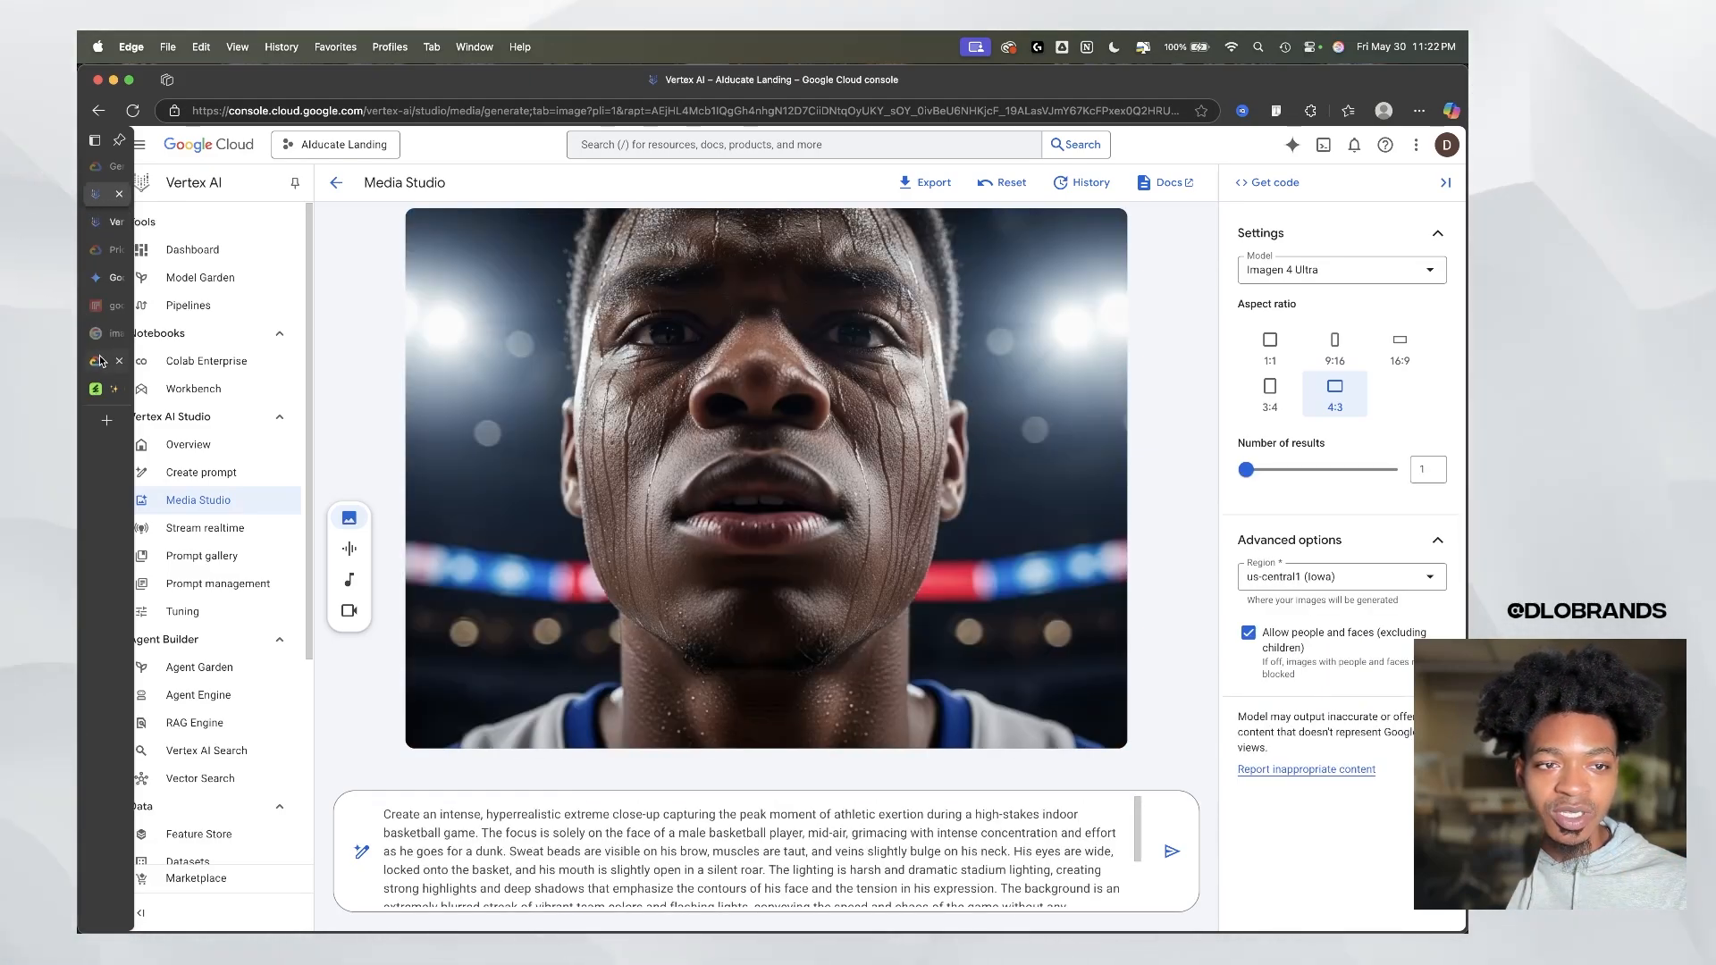
# Step: Return to Envato ImageEdit, keep the 4x upscaled red-and-blue jersey portrait and download it
pyautogui.click(108, 388)
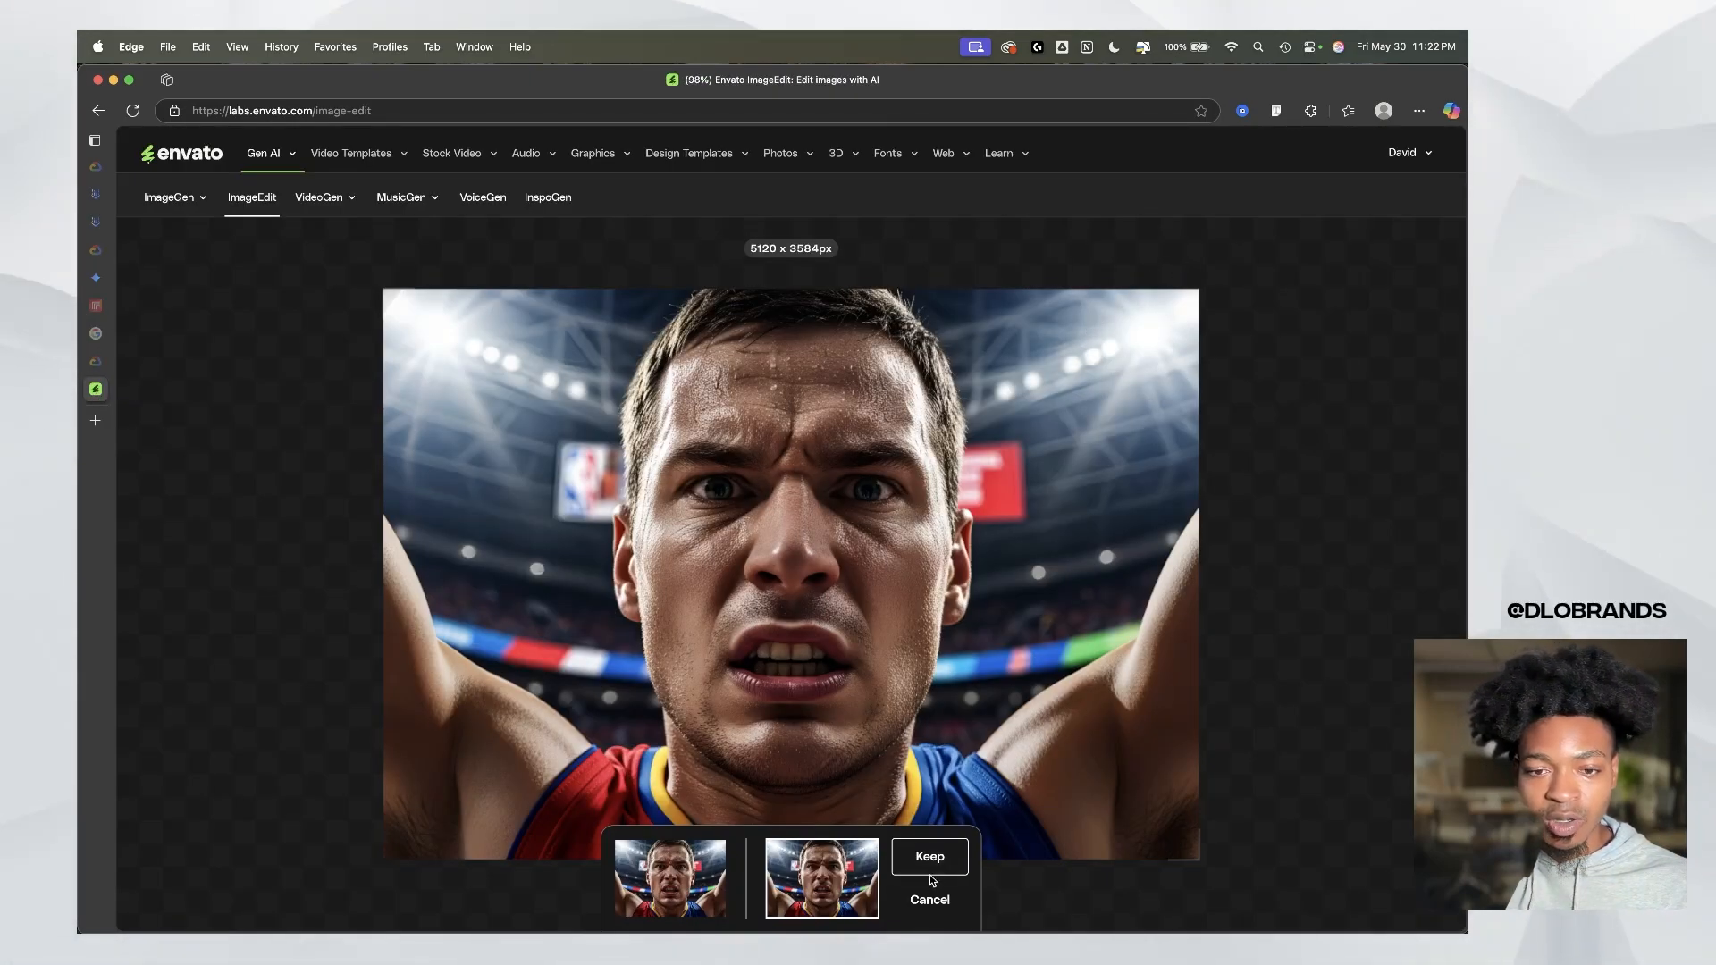
pyautogui.click(929, 755)
pyautogui.click(1131, 249)
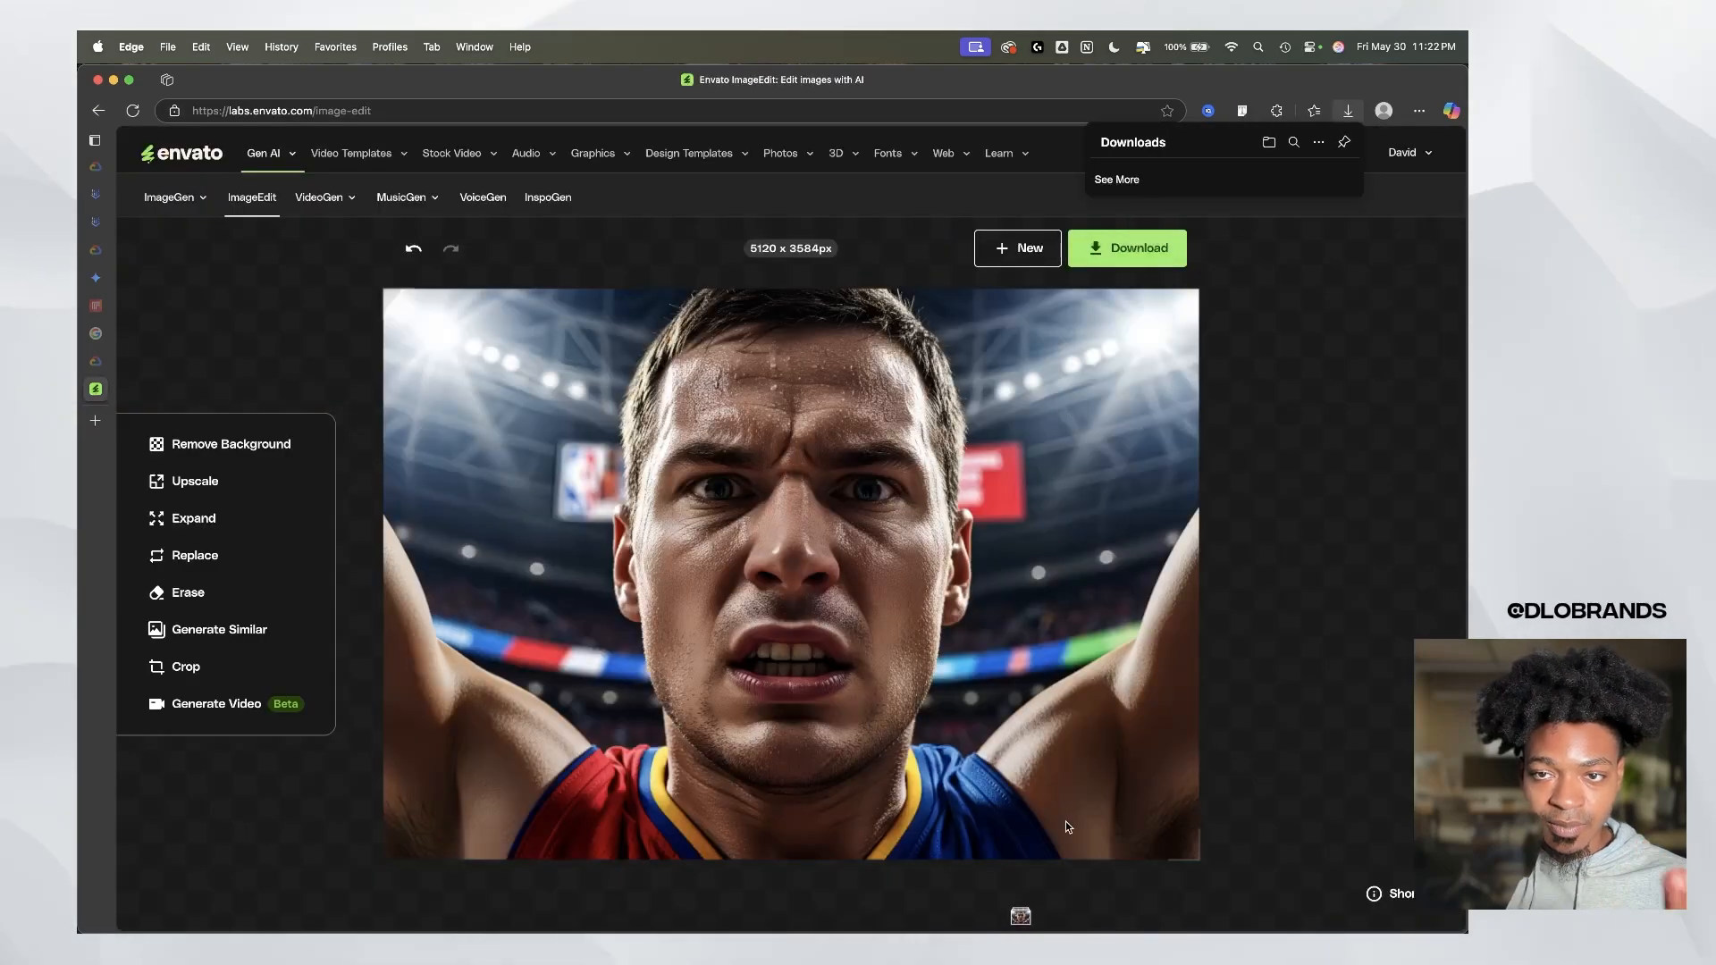
# Step: Open the downloaded upscaled portrait in Preview and compare its facial detail with the original image (5).png
pyautogui.click(1136, 186)
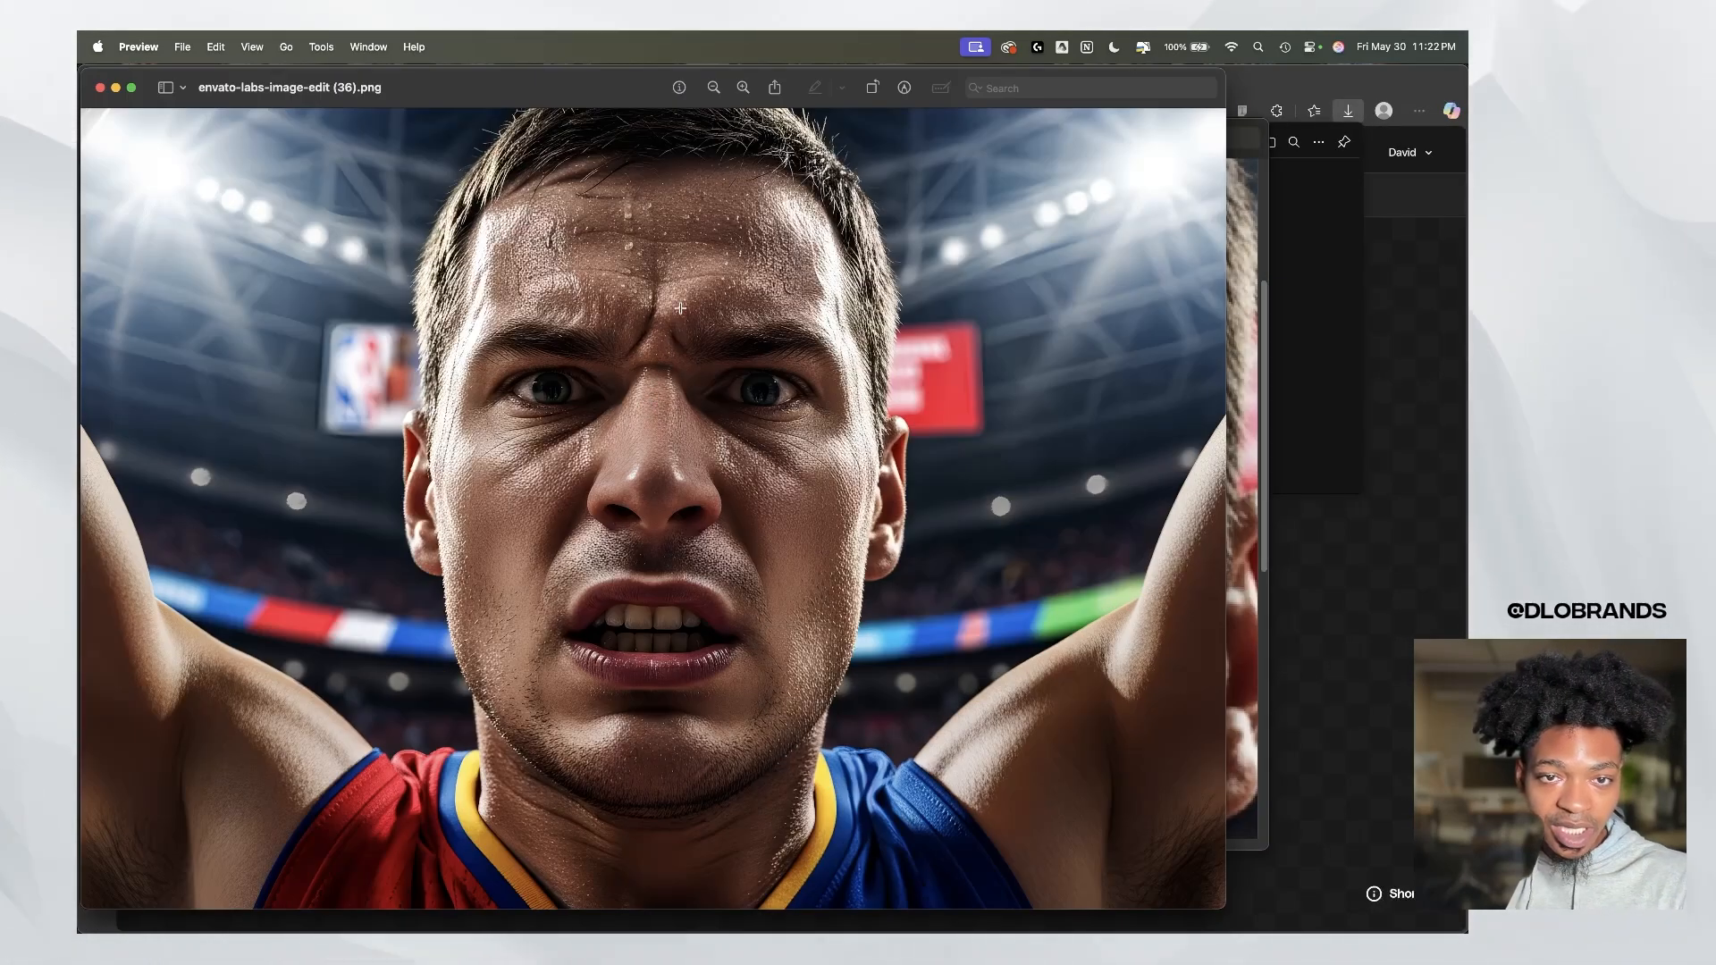
pyautogui.scroll(5, 676, 312)
pyautogui.scroll(-4, 677, 312)
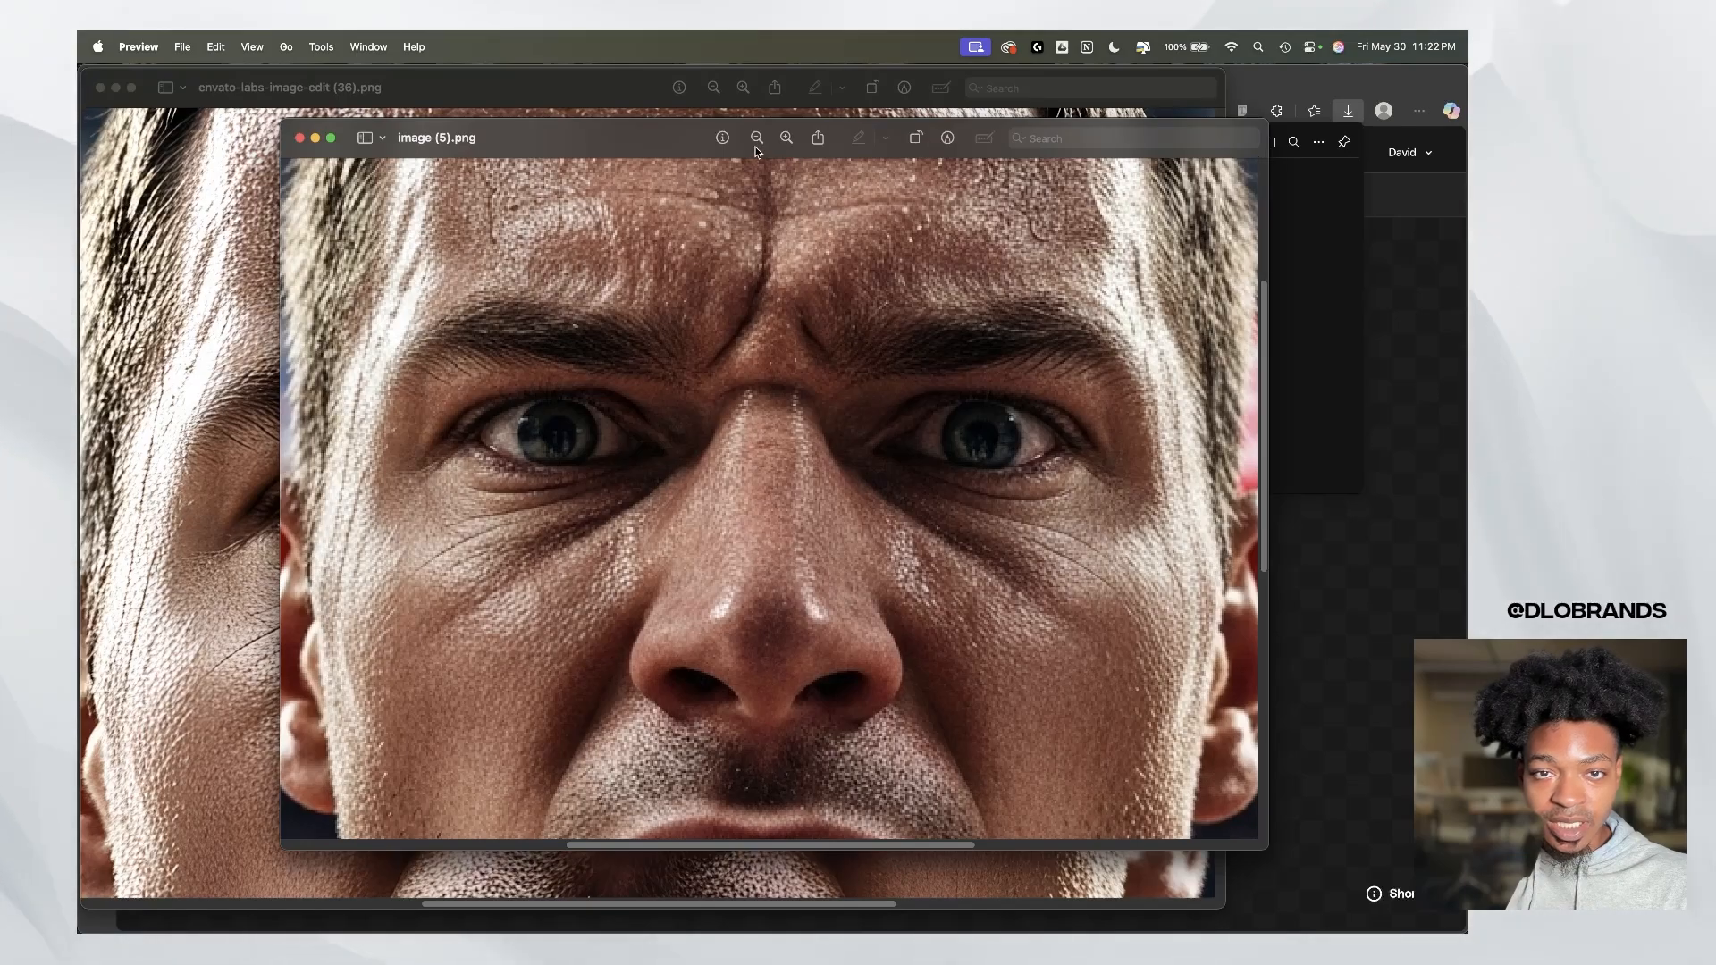
pyautogui.moveTo(657, 138); pyautogui.dragTo(904, 158)
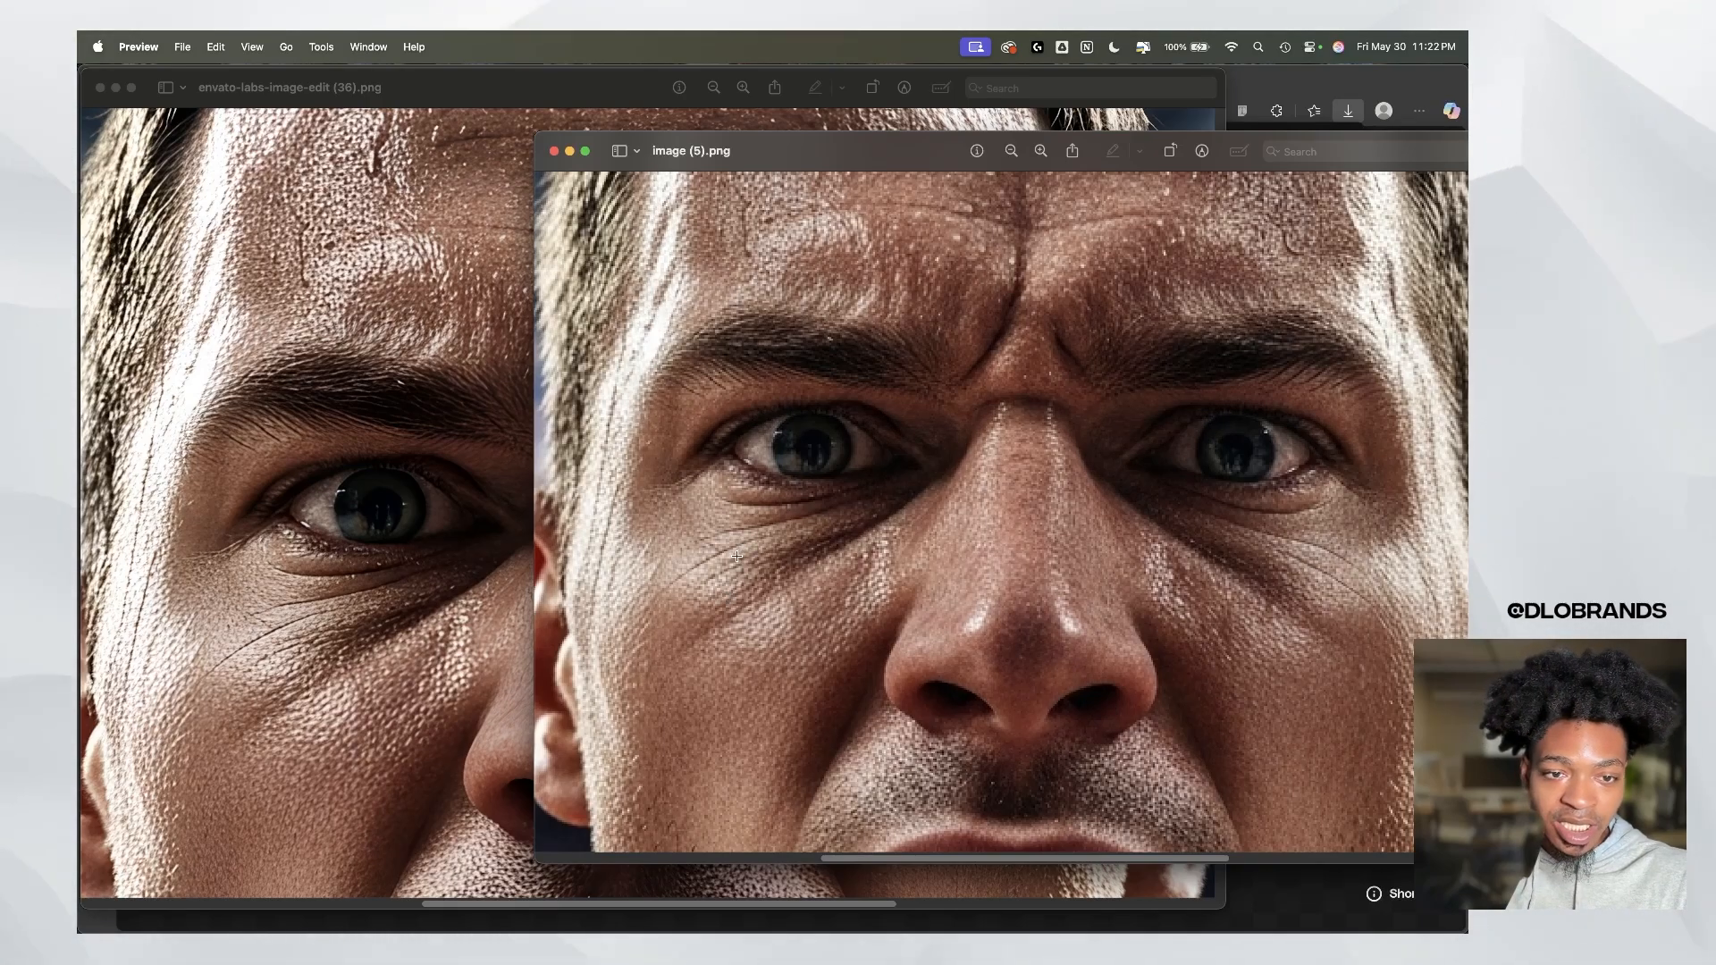
pyautogui.click(539, 88)
pyautogui.scroll(-5, 663, 330)
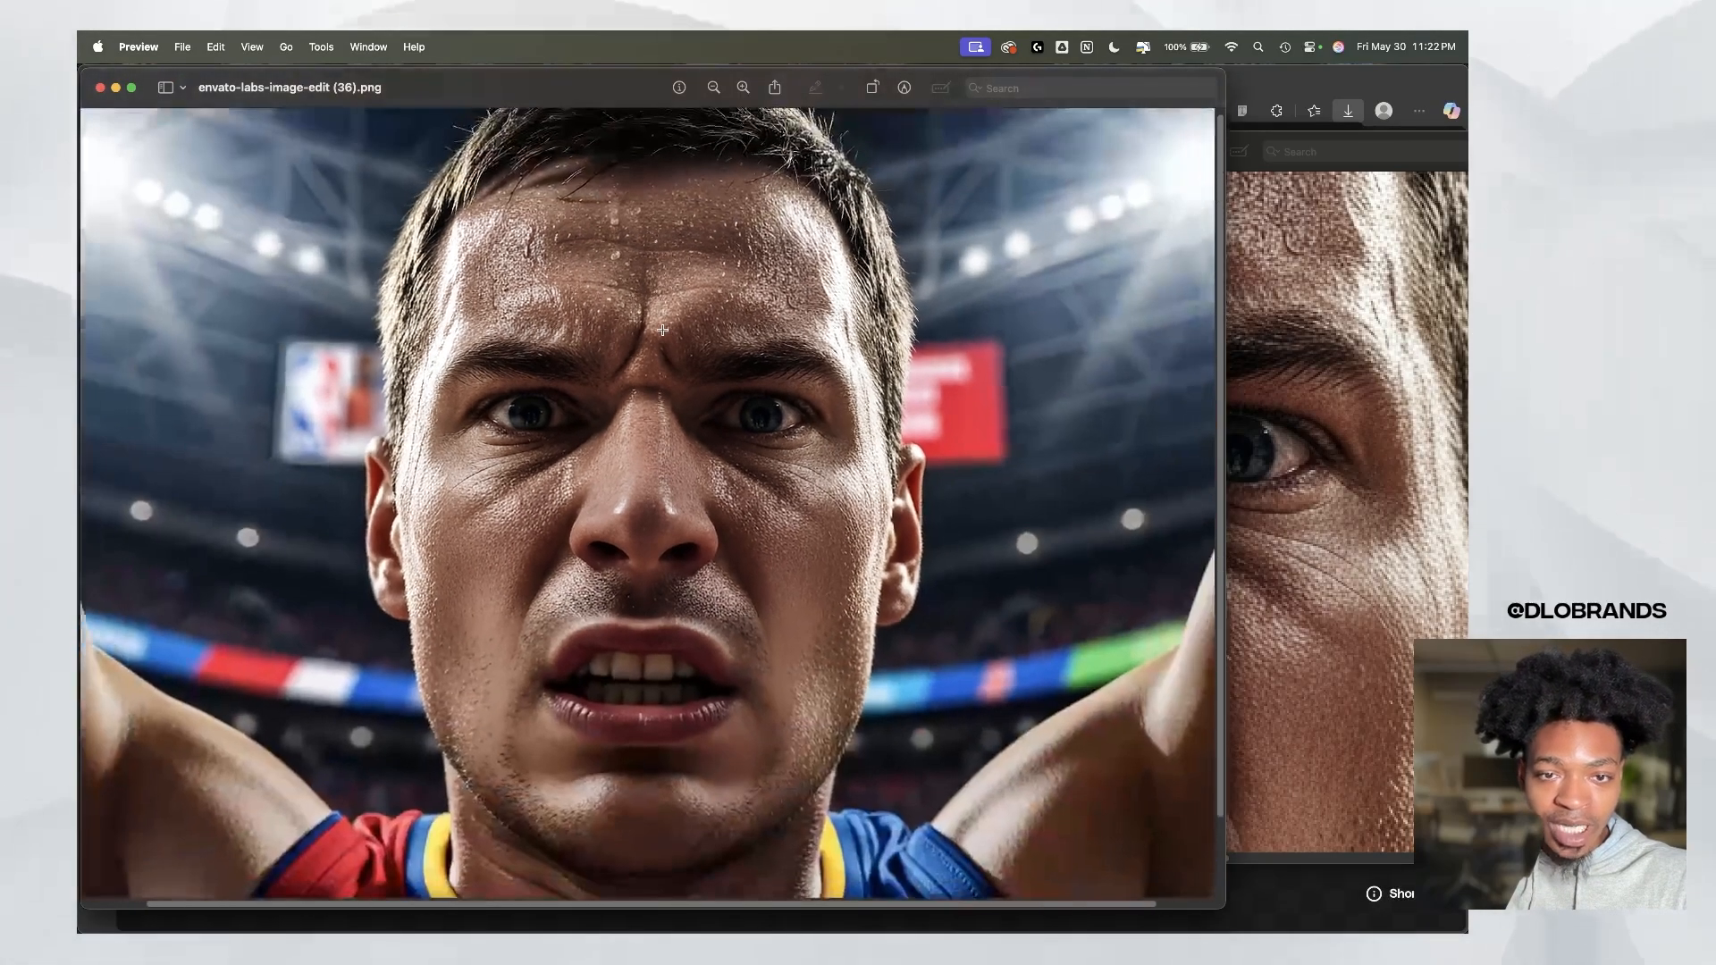
pyautogui.scroll(-3, 662, 330)
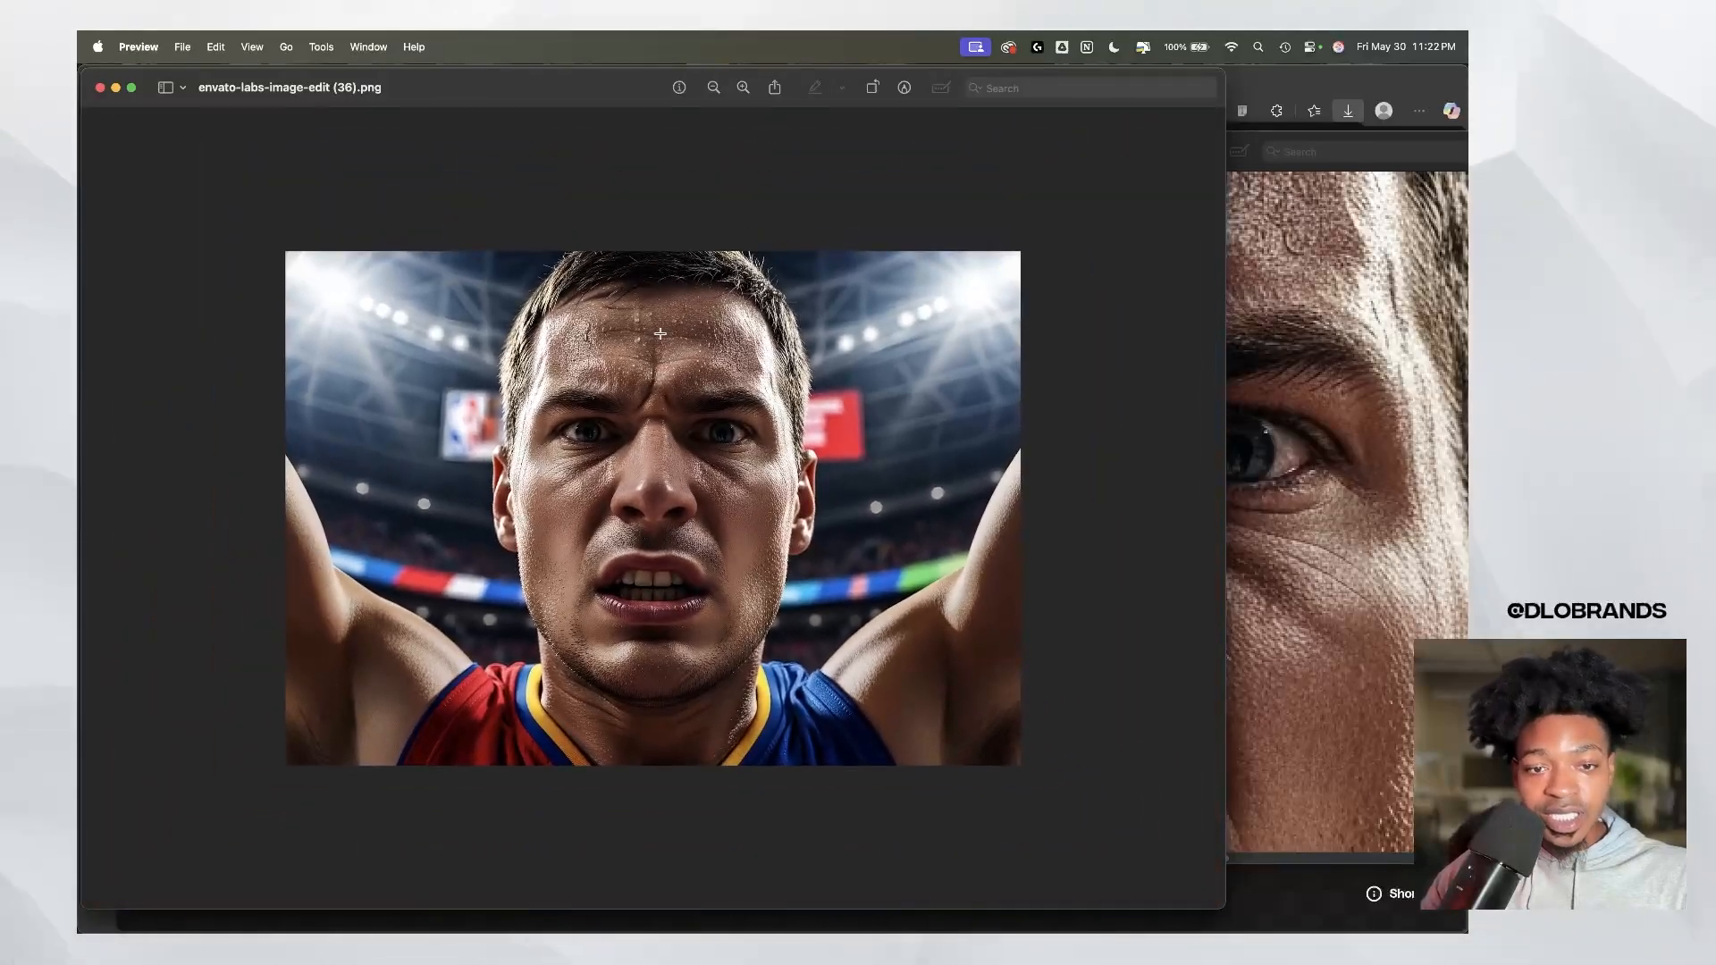
pyautogui.scroll(3, 660, 330)
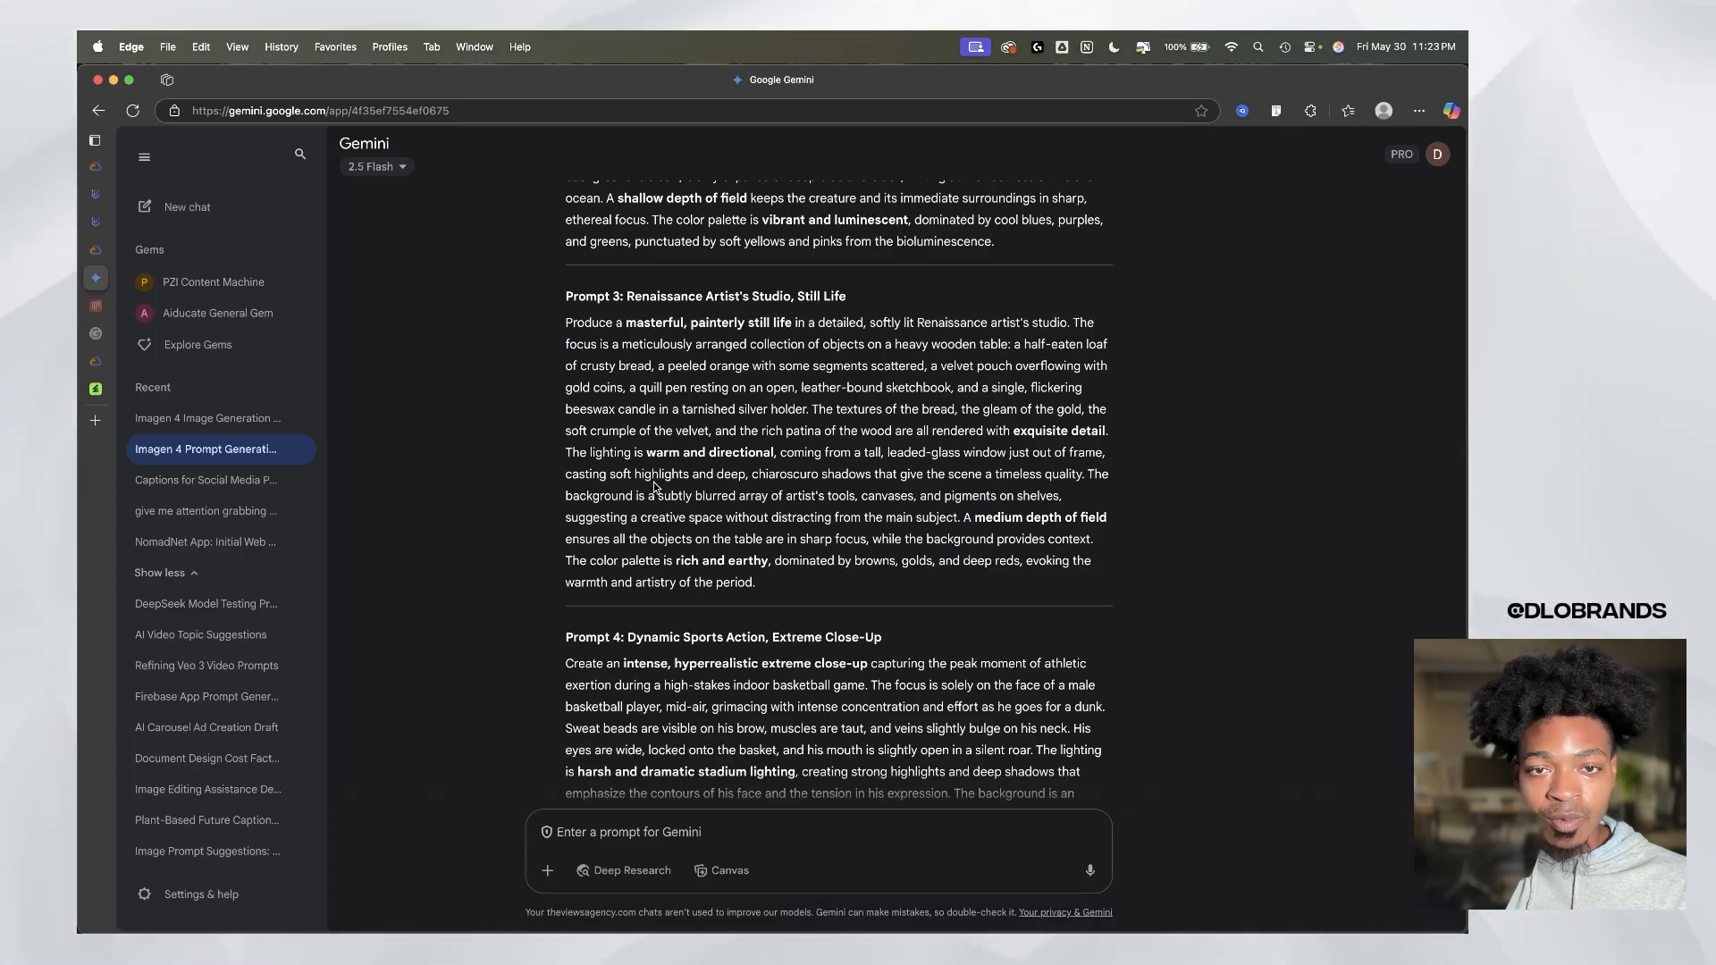
# Step: In the Gemini prompt chat, send the request "give me one with a super hero movie action scene"
pyautogui.scroll(-4, 722, 389)
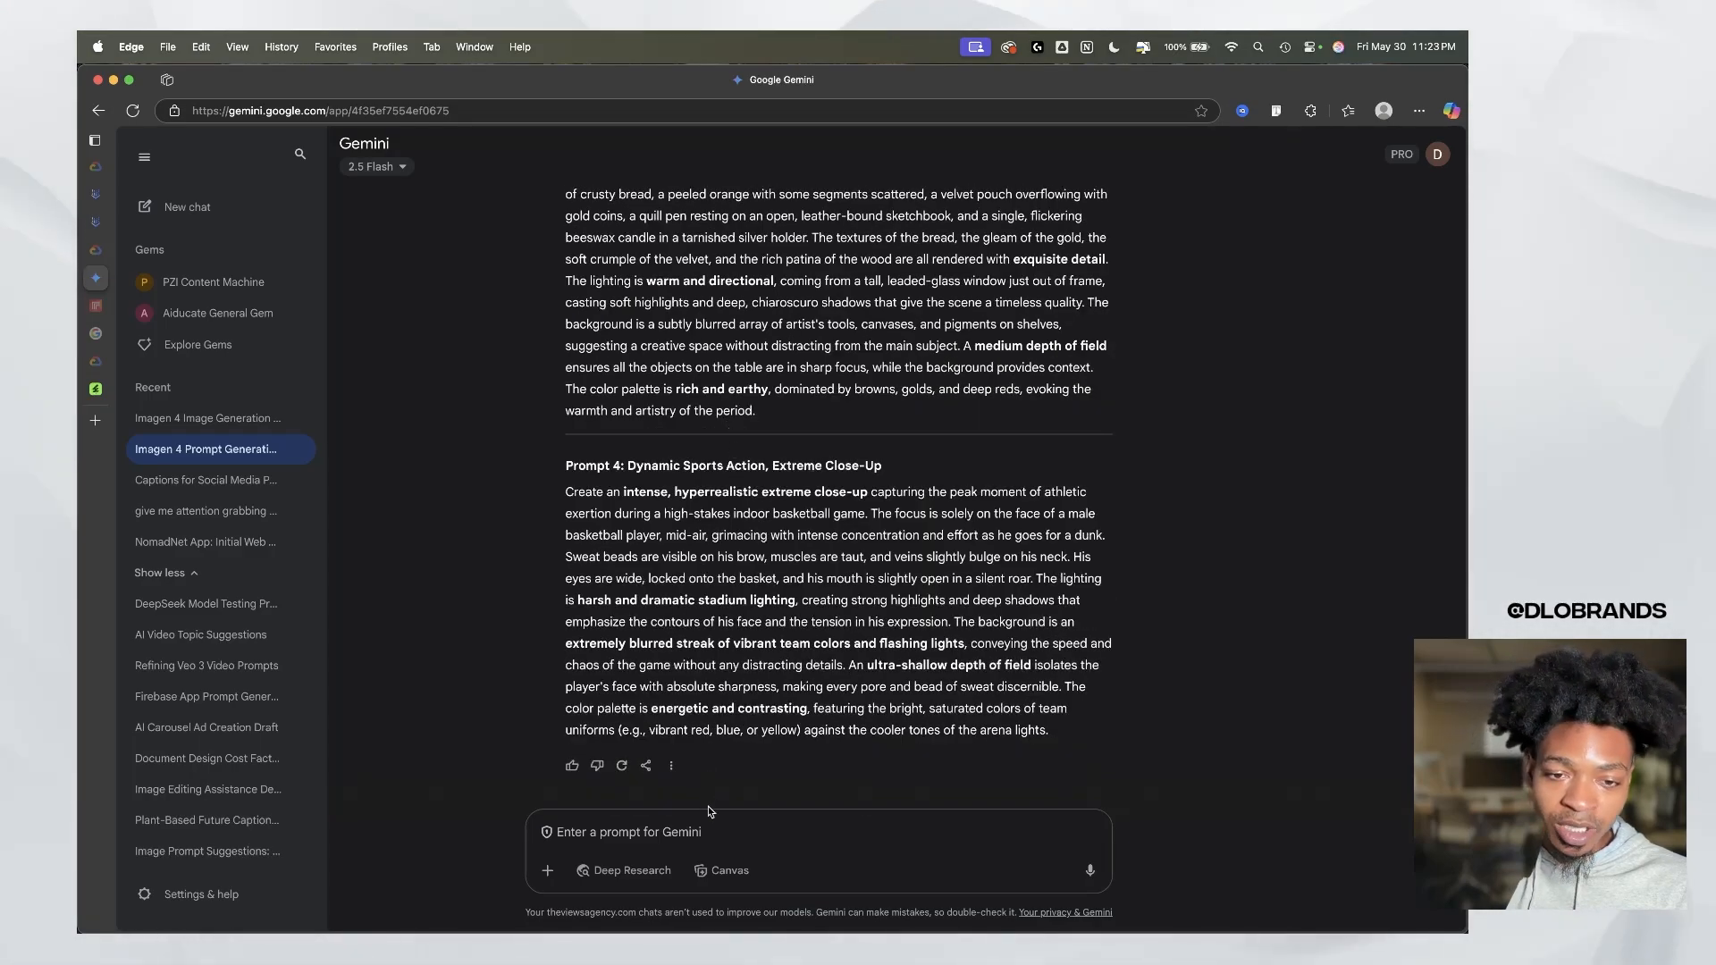
pyautogui.write('give me')
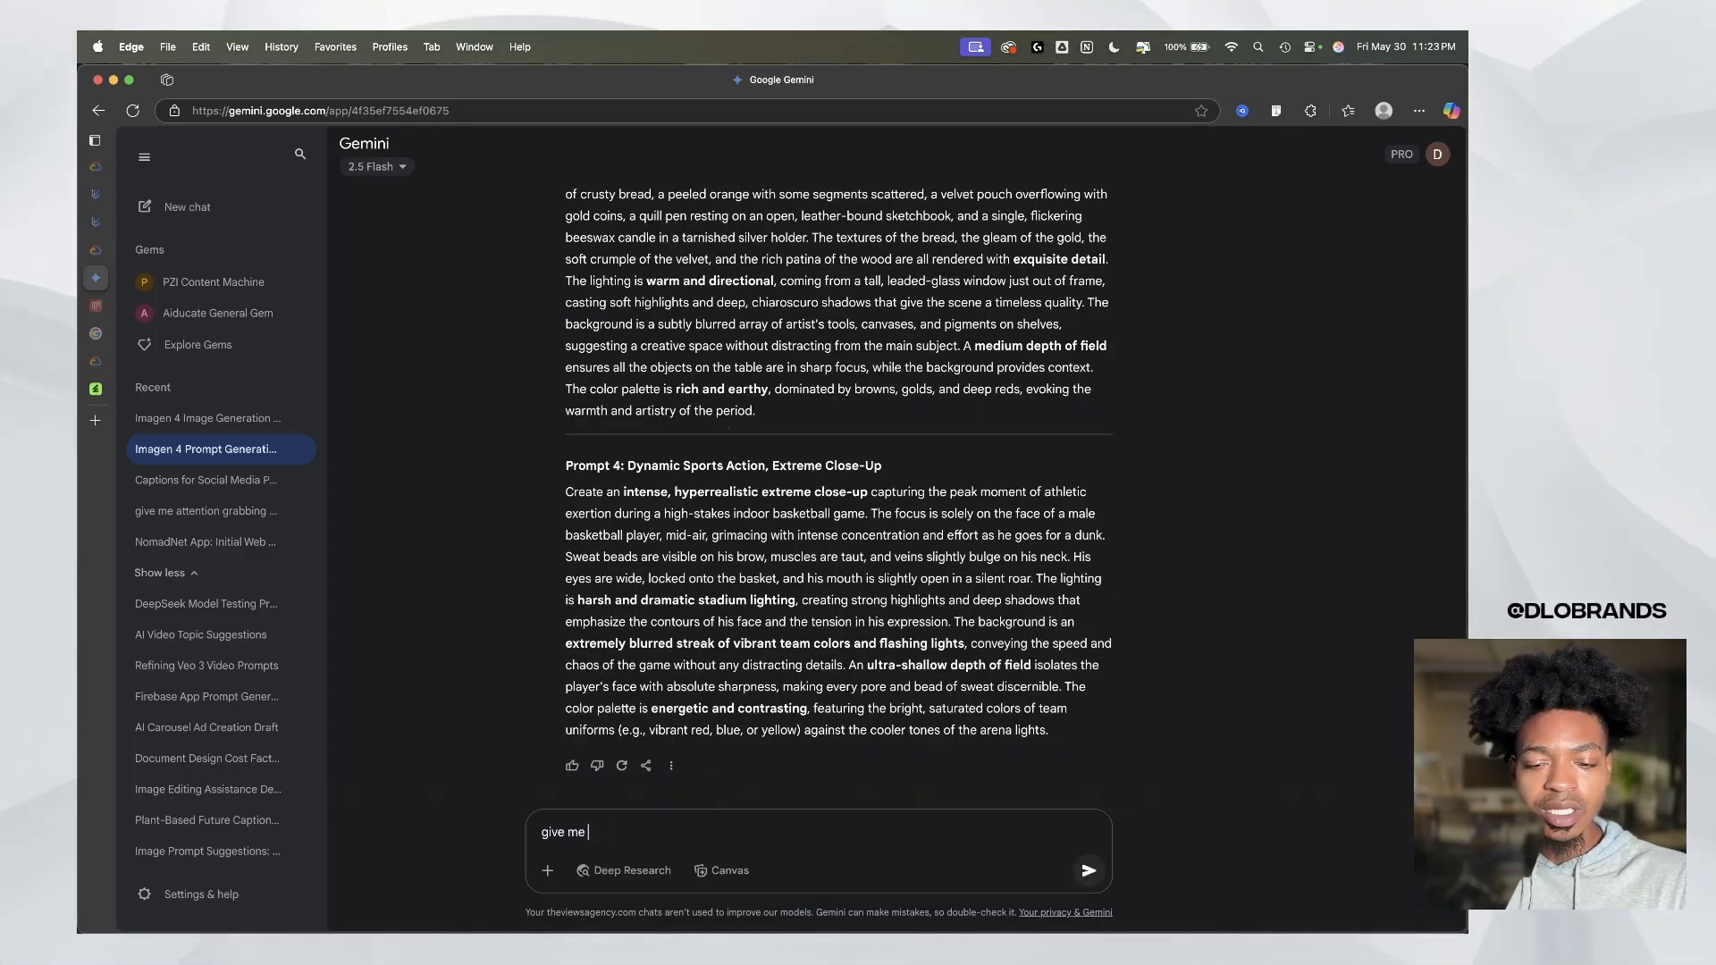
pyautogui.write(' one with a super ')
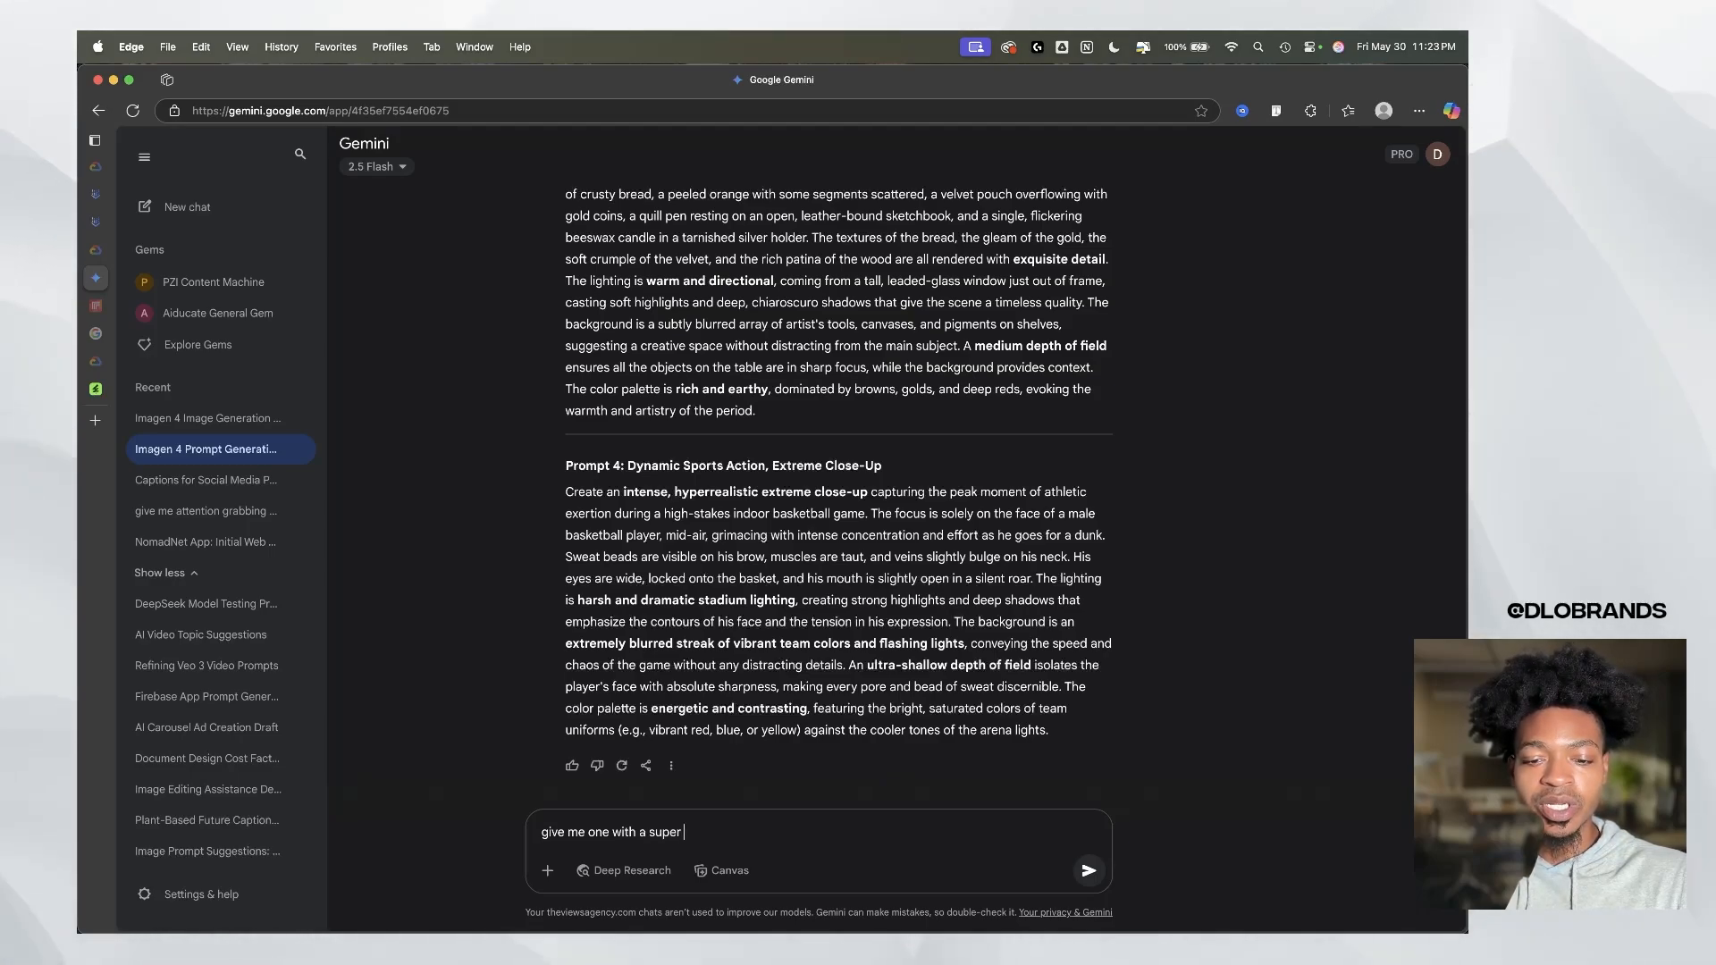
pyautogui.write('hero movie action')
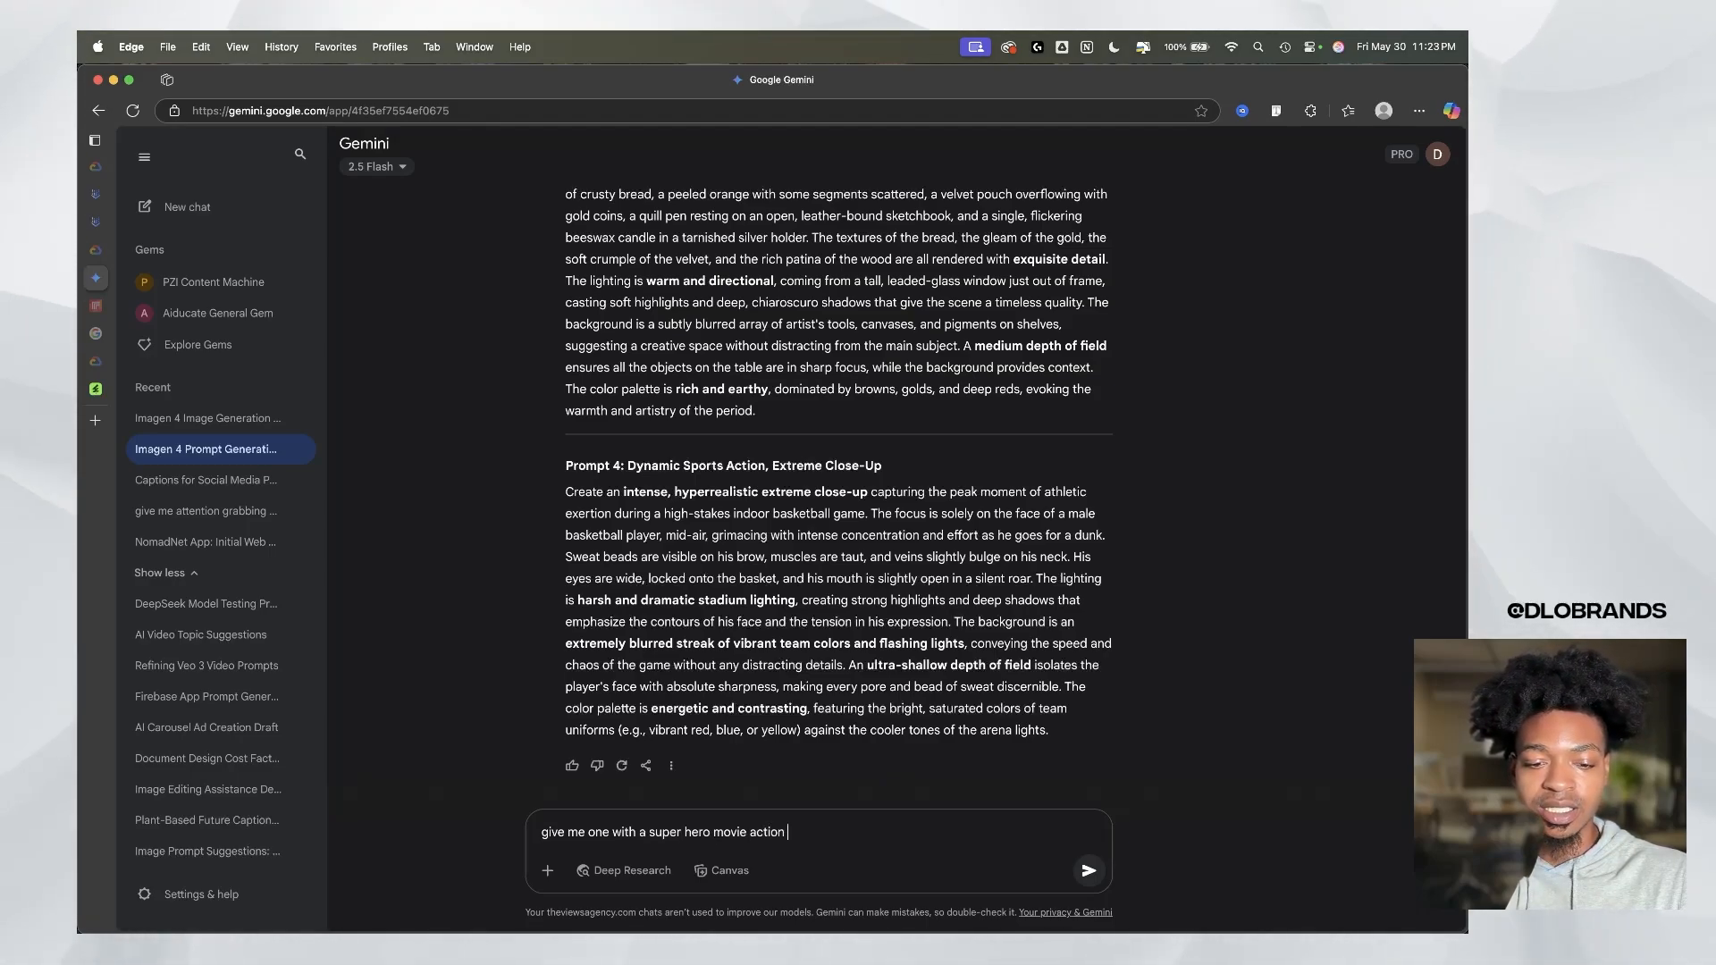
pyautogui.write(' scene')
pyautogui.press('Return')
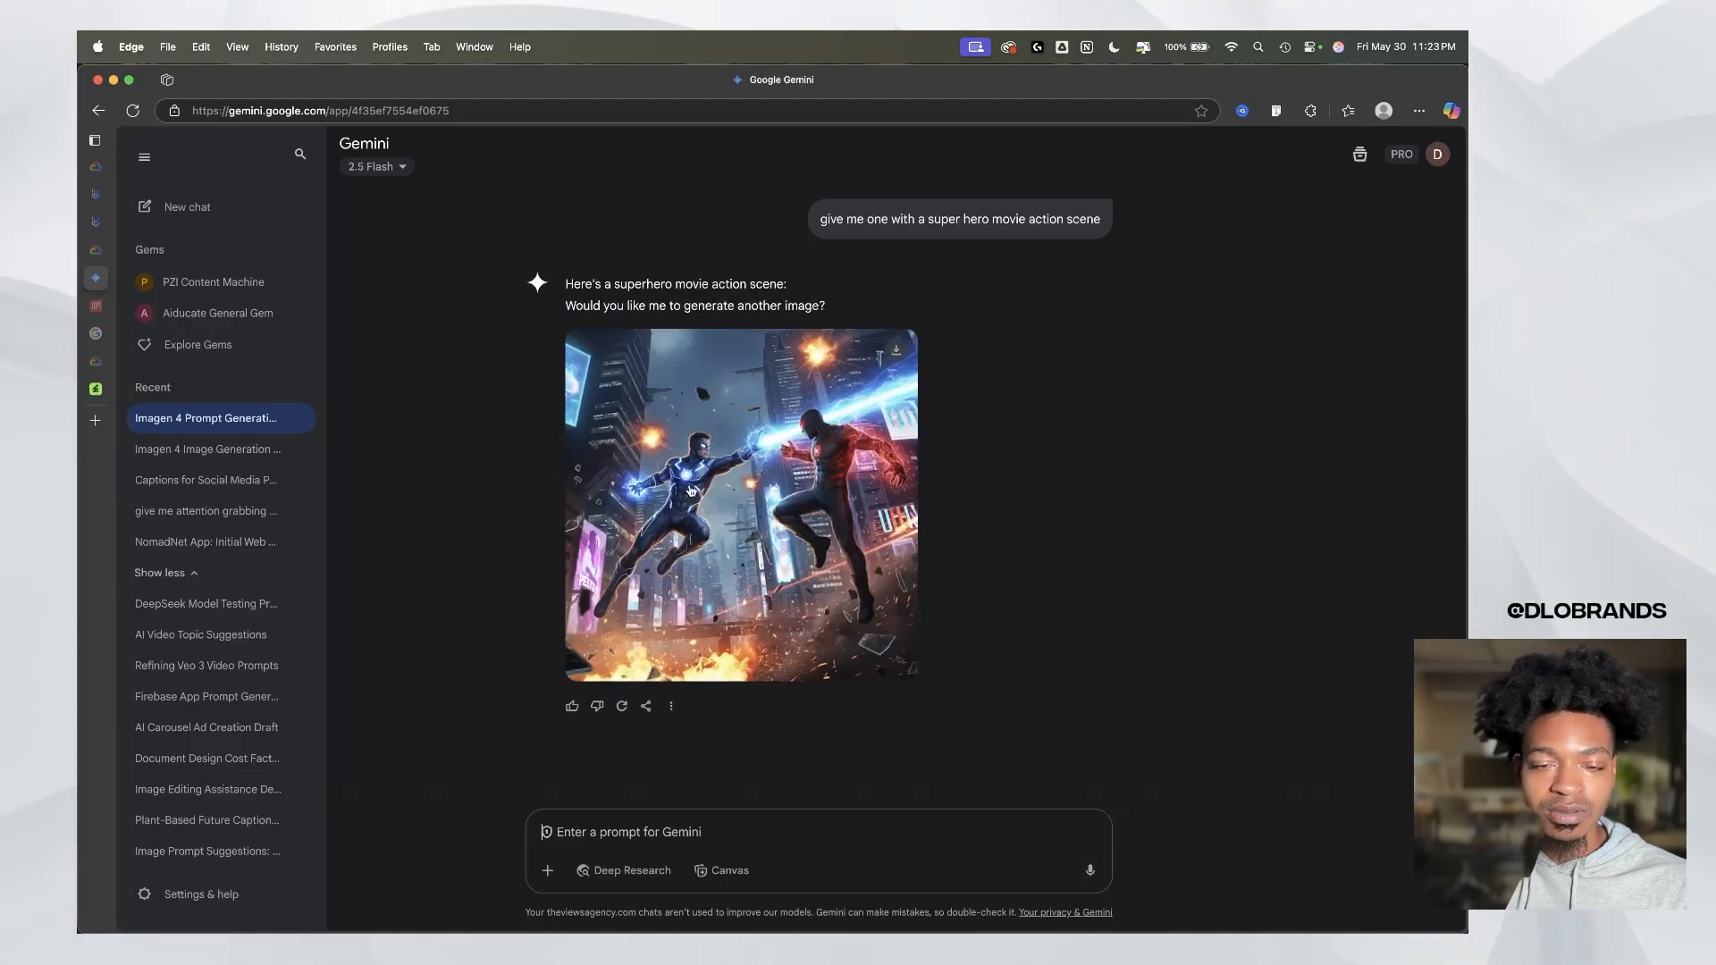
# Step: Send Gemini the request "give me the text prompt" for the generated superhero image
pyautogui.write('give me the t')
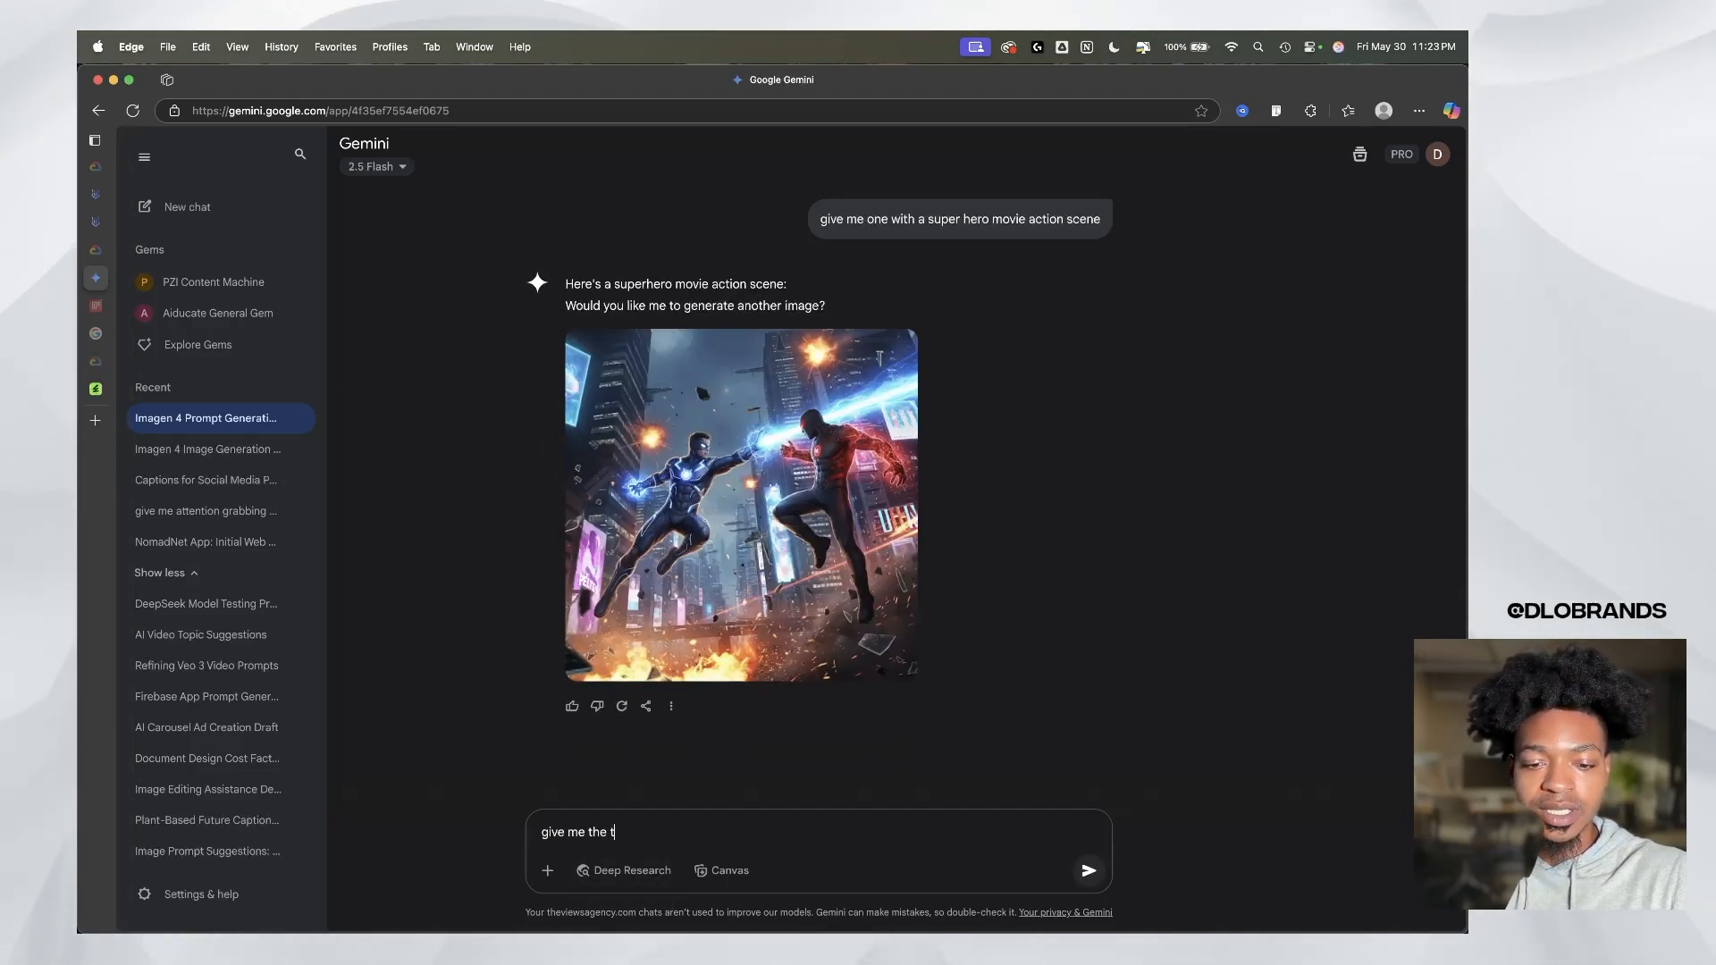
pyautogui.write('ext prompt')
pyautogui.press('Return')
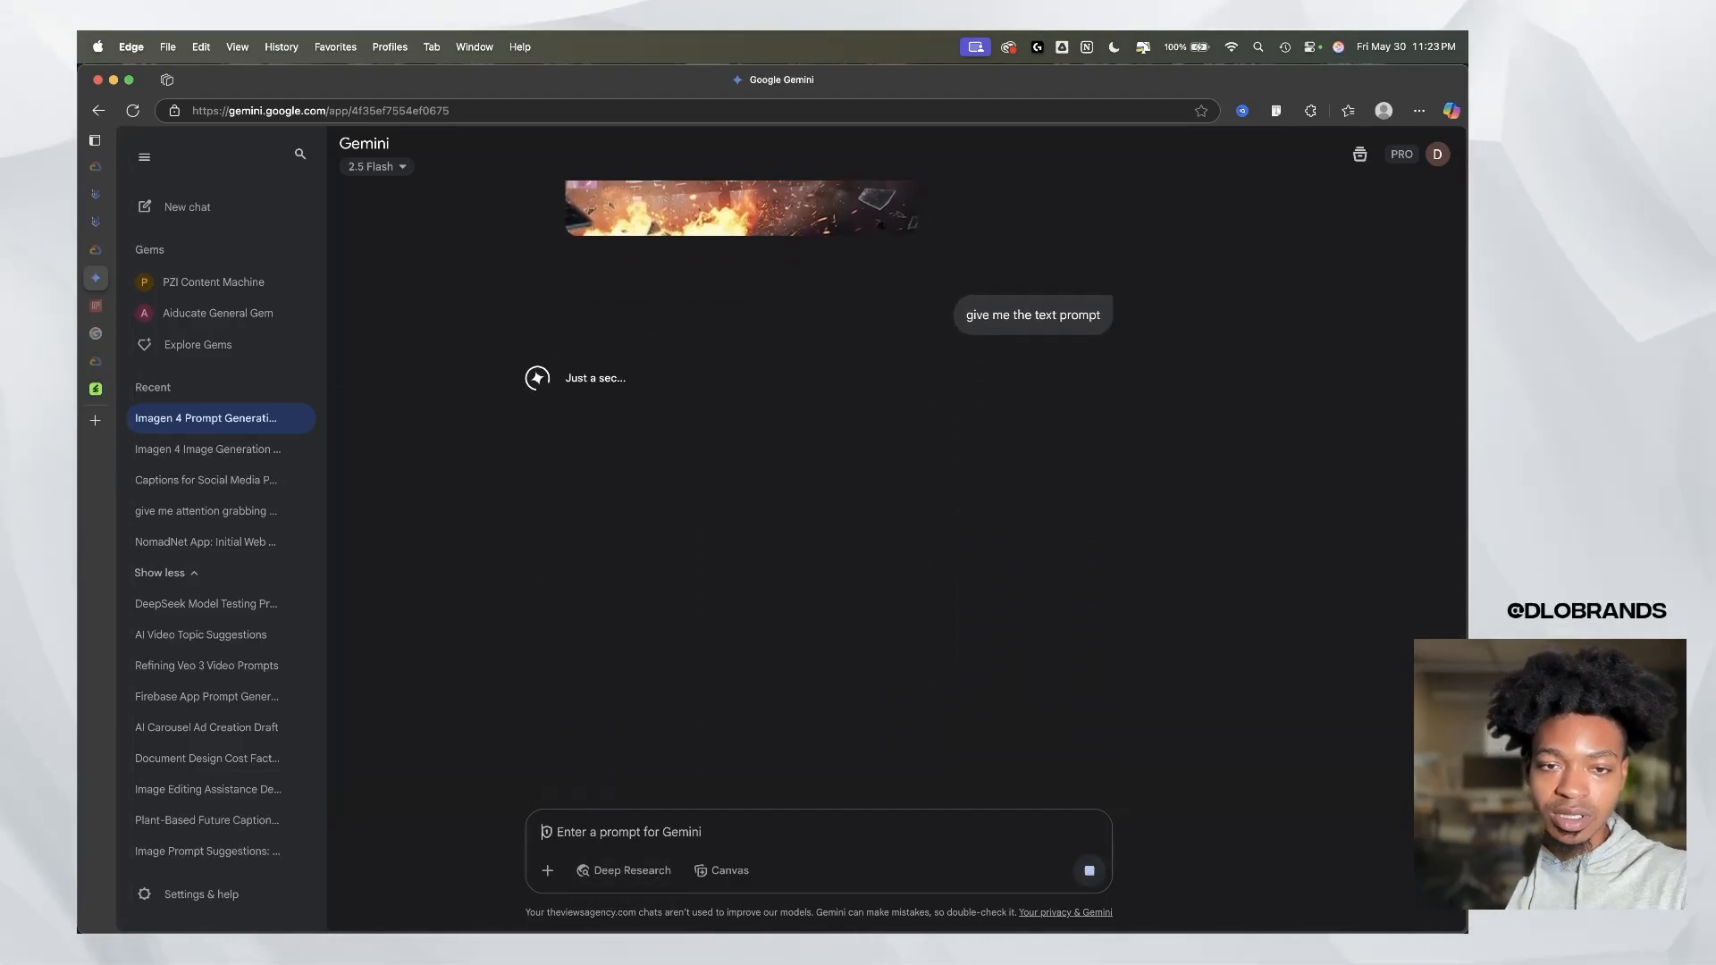
# Step: View Gemini's superhero battle image enlarged, examine its details, and return to the chat
pyautogui.click(722, 334)
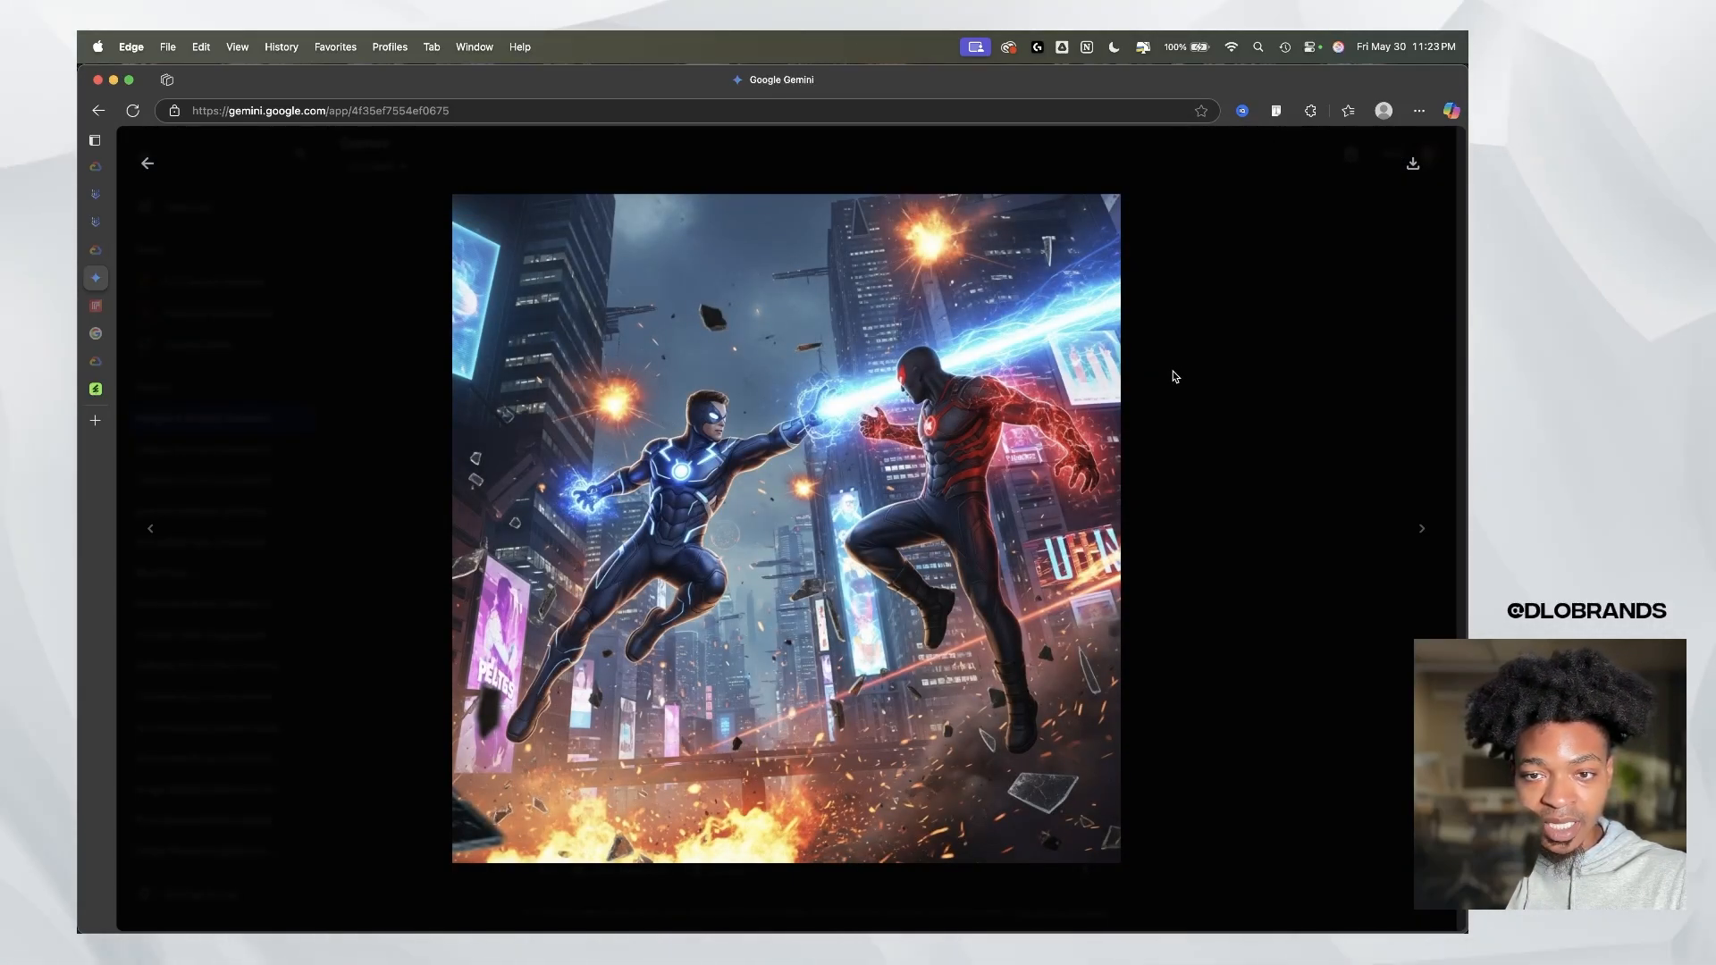
pyautogui.moveTo(756, 786)
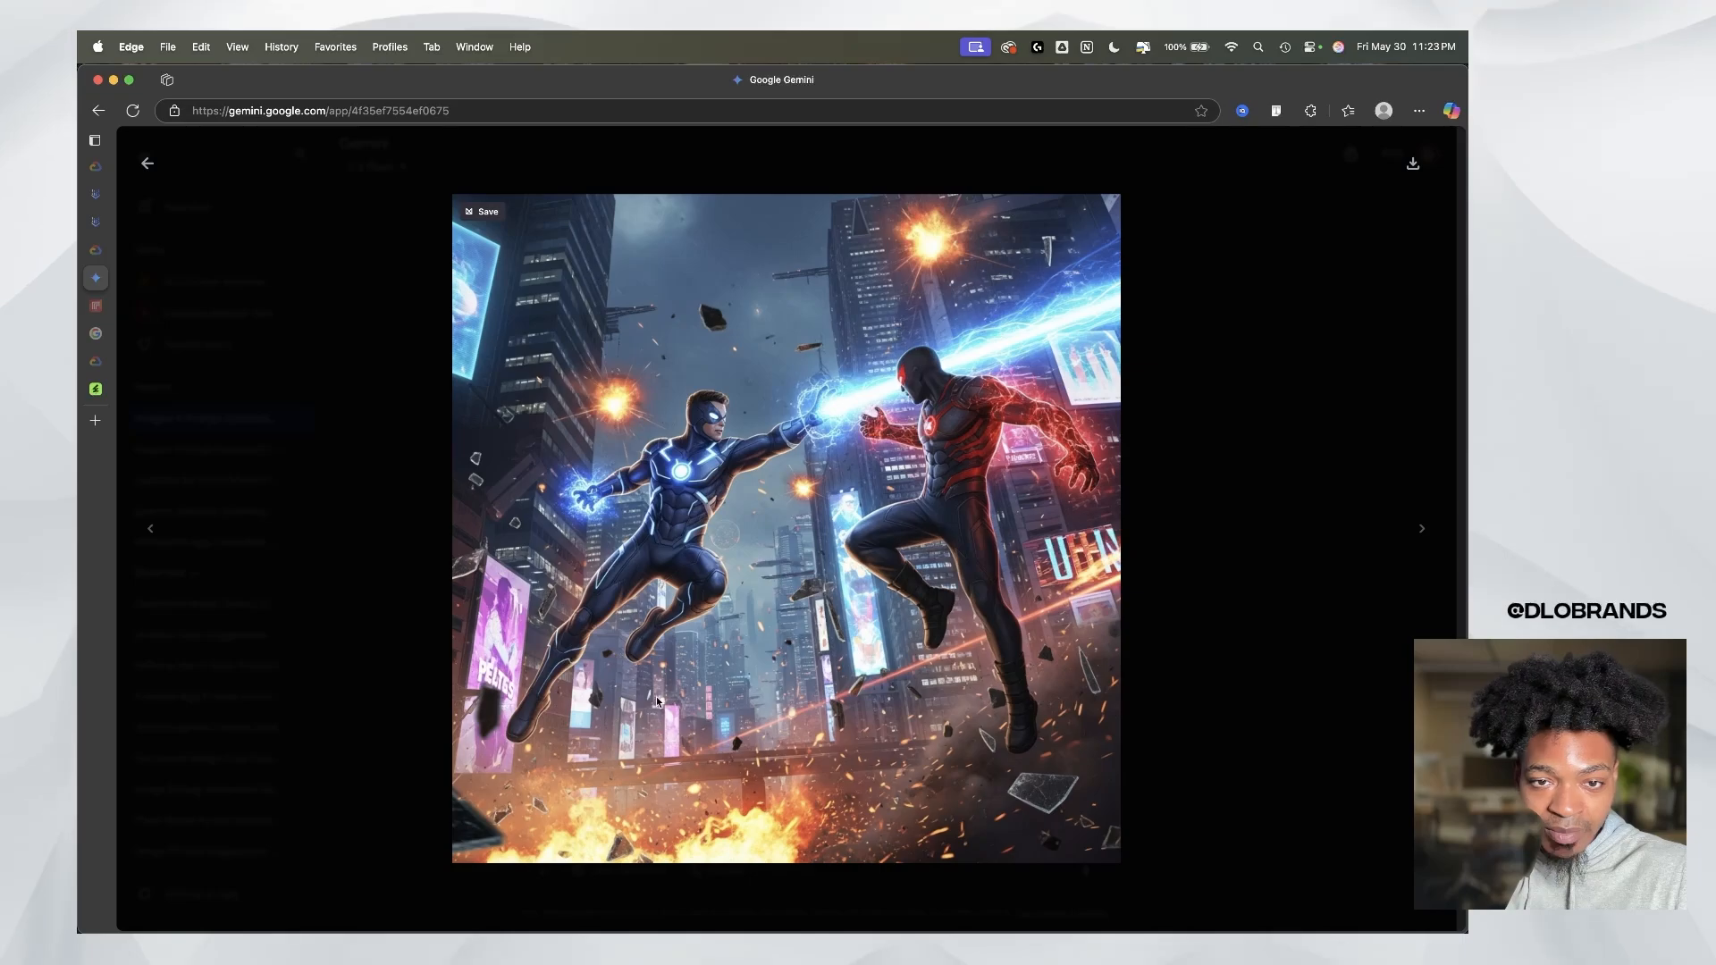
pyautogui.press('Escape')
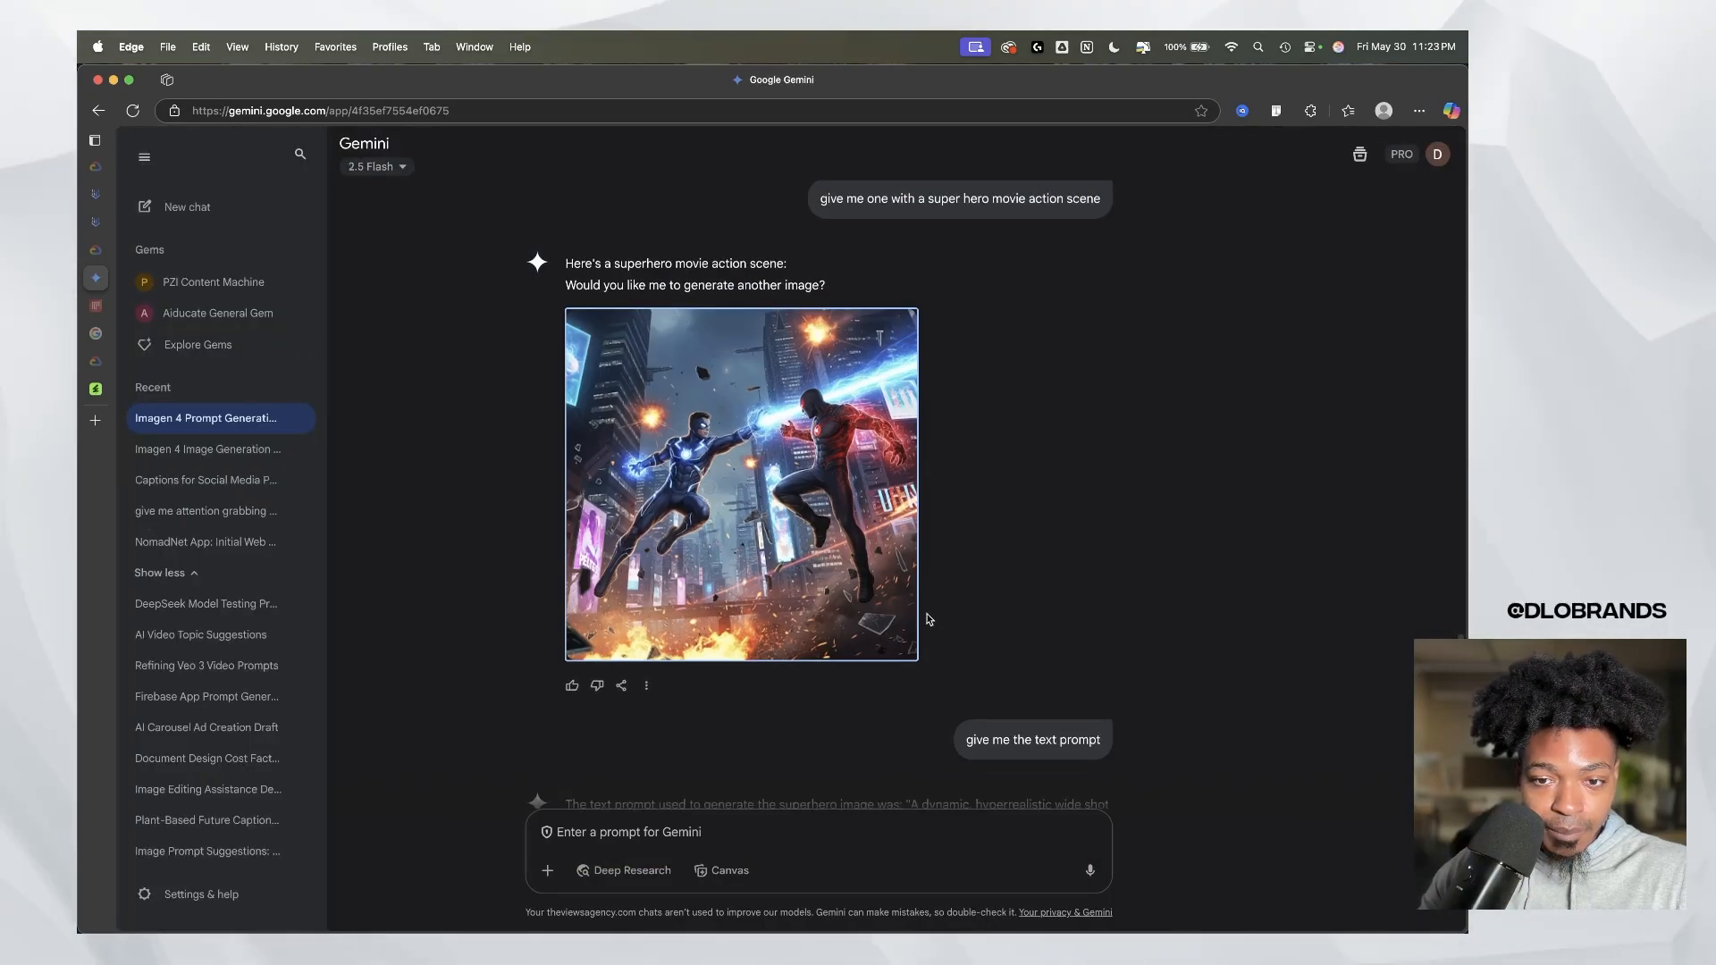
# Step: Copy the full superhero battle prompt, without its quotation marks, from Gemini's reply
pyautogui.scroll(-3, 922, 616)
pyautogui.moveTo(922, 617); pyautogui.dragTo(910, 311)
pyautogui.click(972, 595)
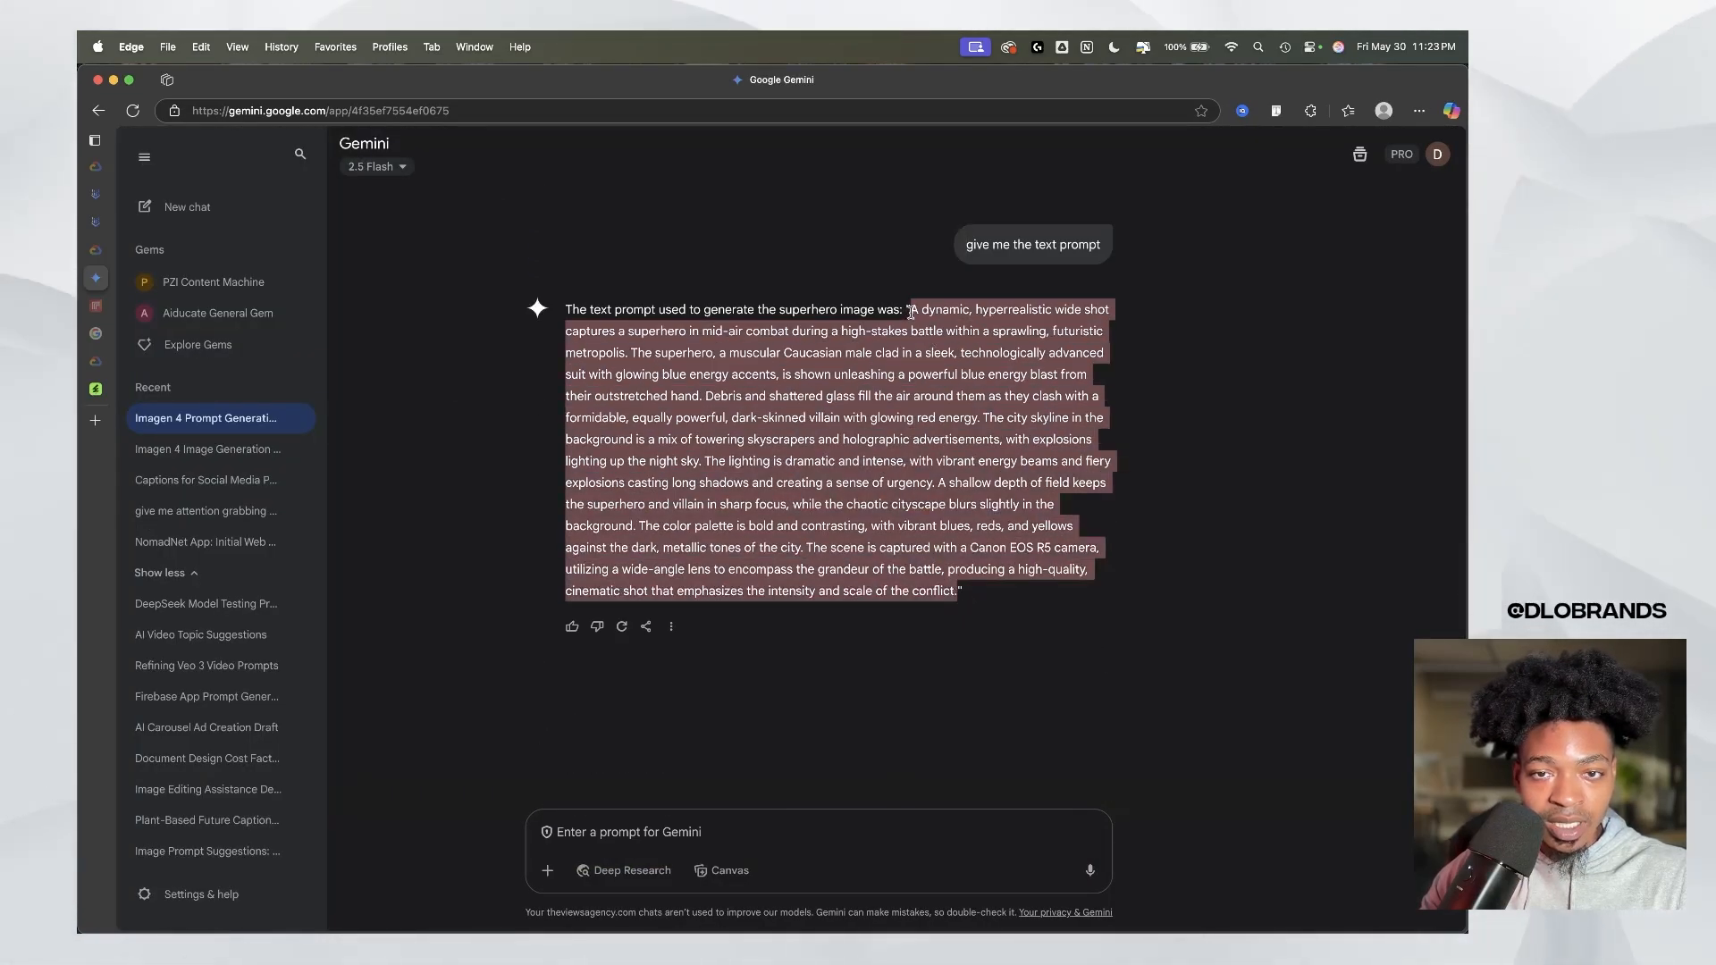
# Step: In the Imagen 4 Media Studio tab, replace the basketball prompt with the copied superhero prompt and generate four images
pyautogui.click(94, 221)
pyautogui.click(833, 890)
pyautogui.press('super+a')
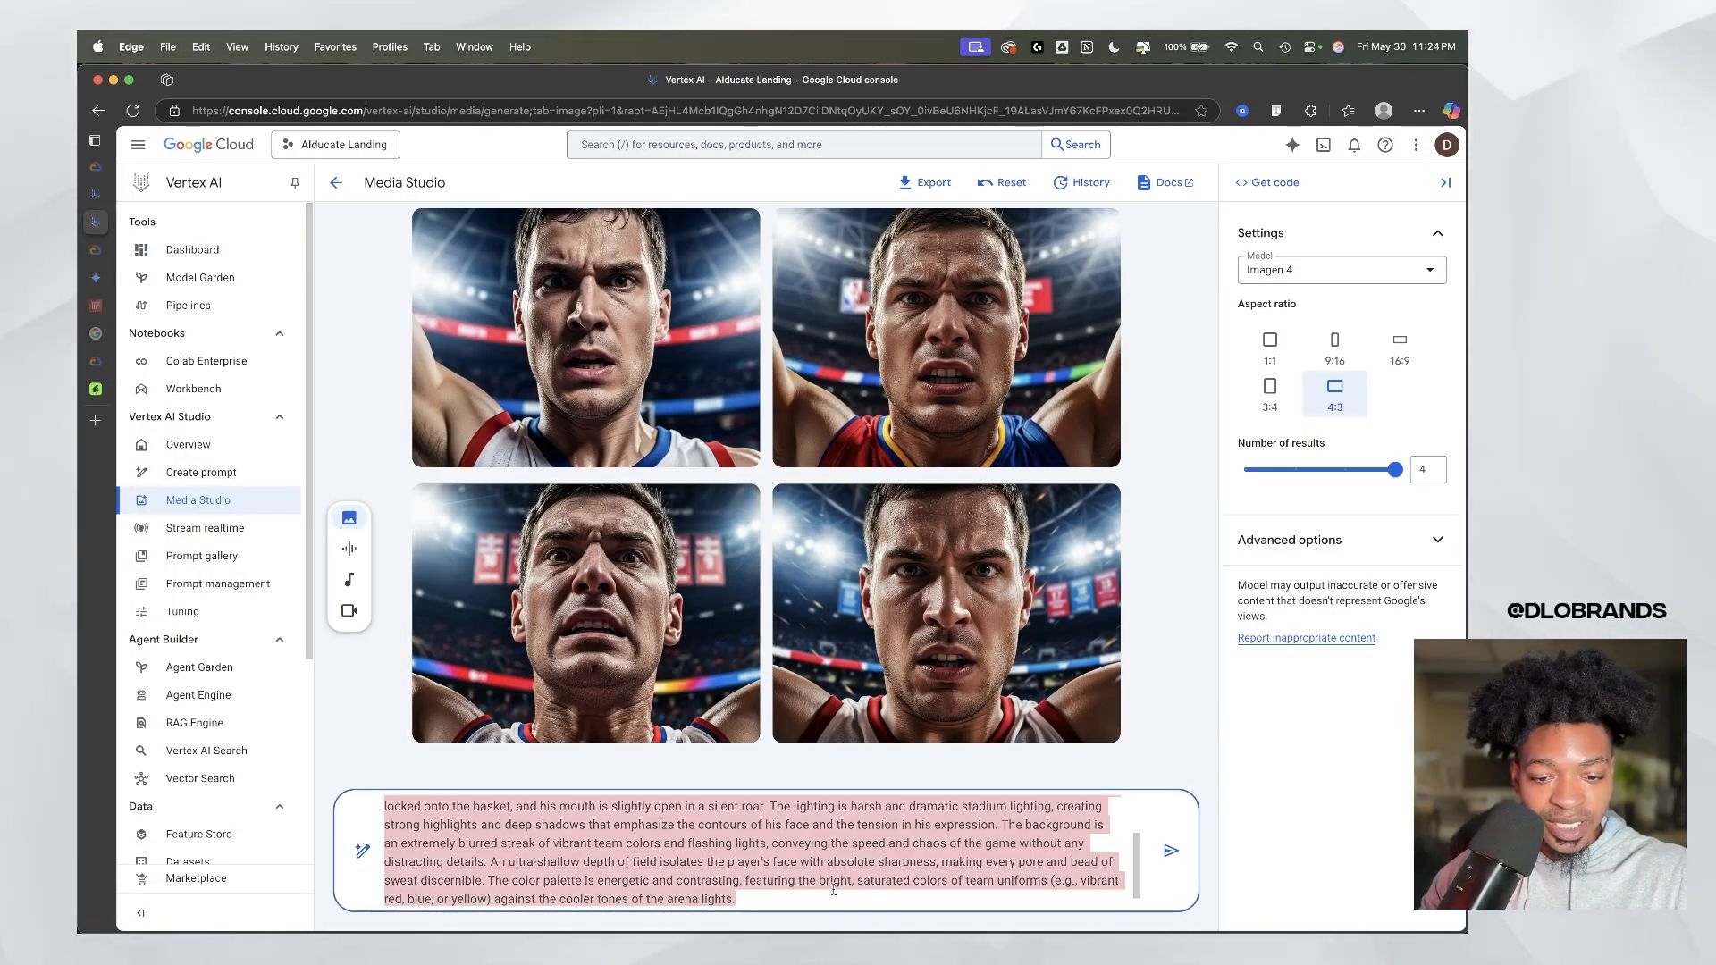
pyautogui.press('super+v')
pyautogui.click(1170, 851)
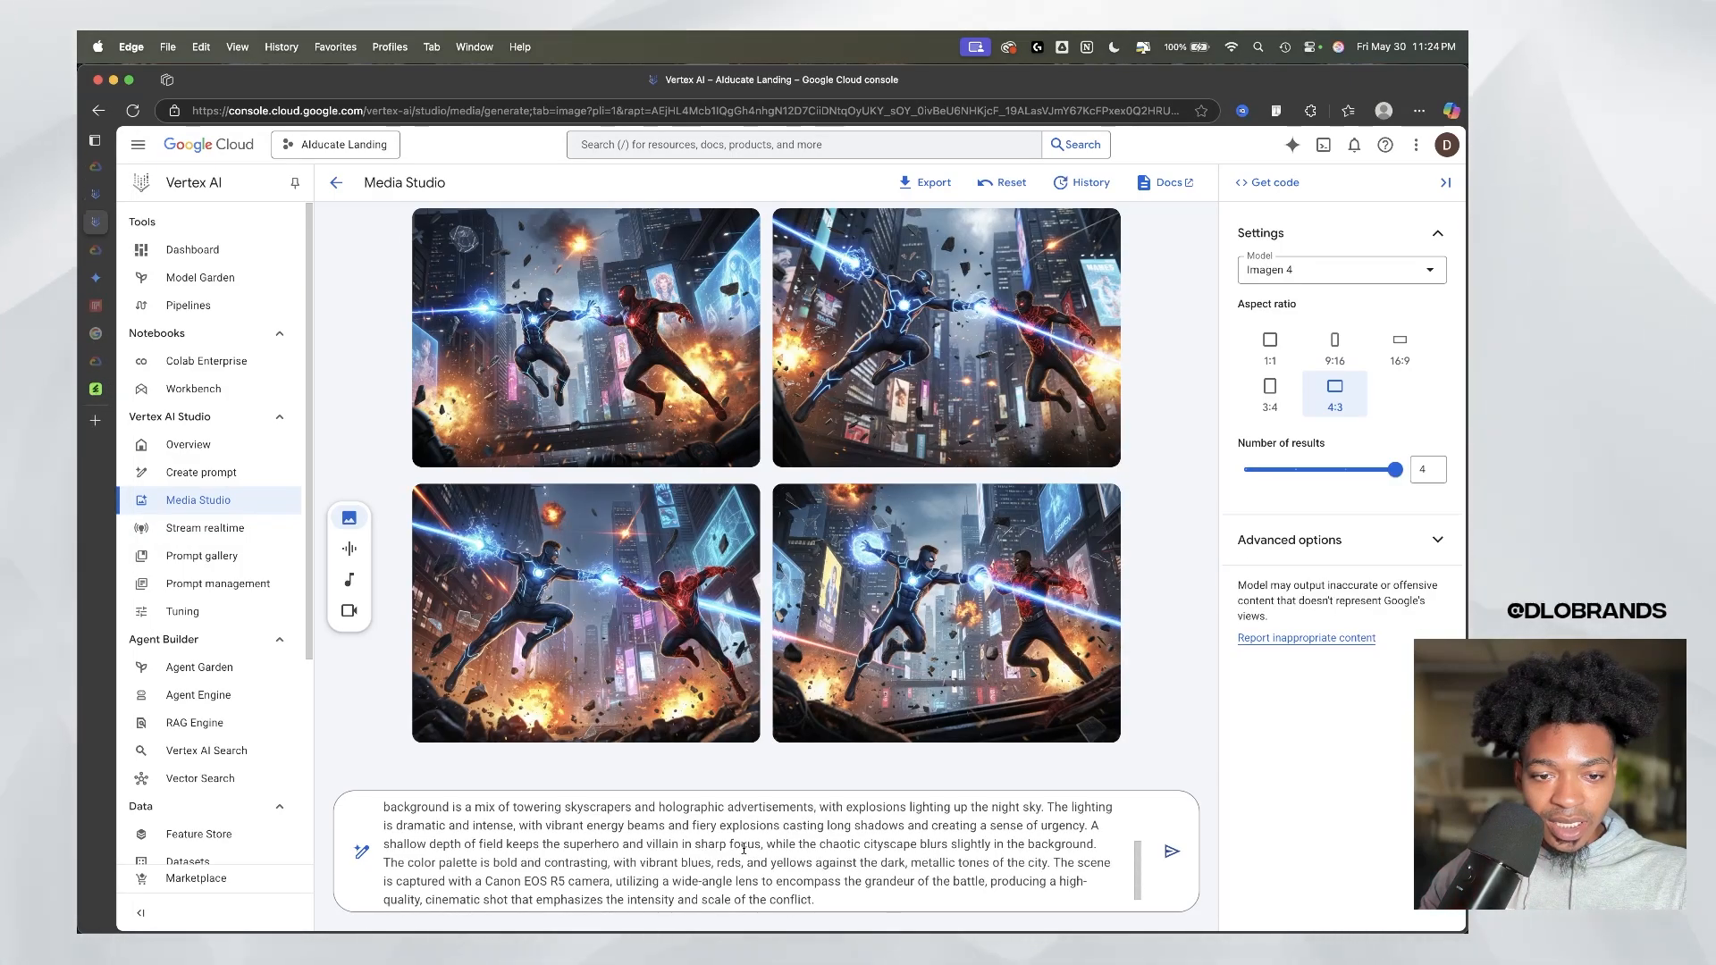
# Step: In the prompt's opening sentence, replace "wide shot" with "close depth of field medium shot"
pyautogui.scroll(5, 743, 848)
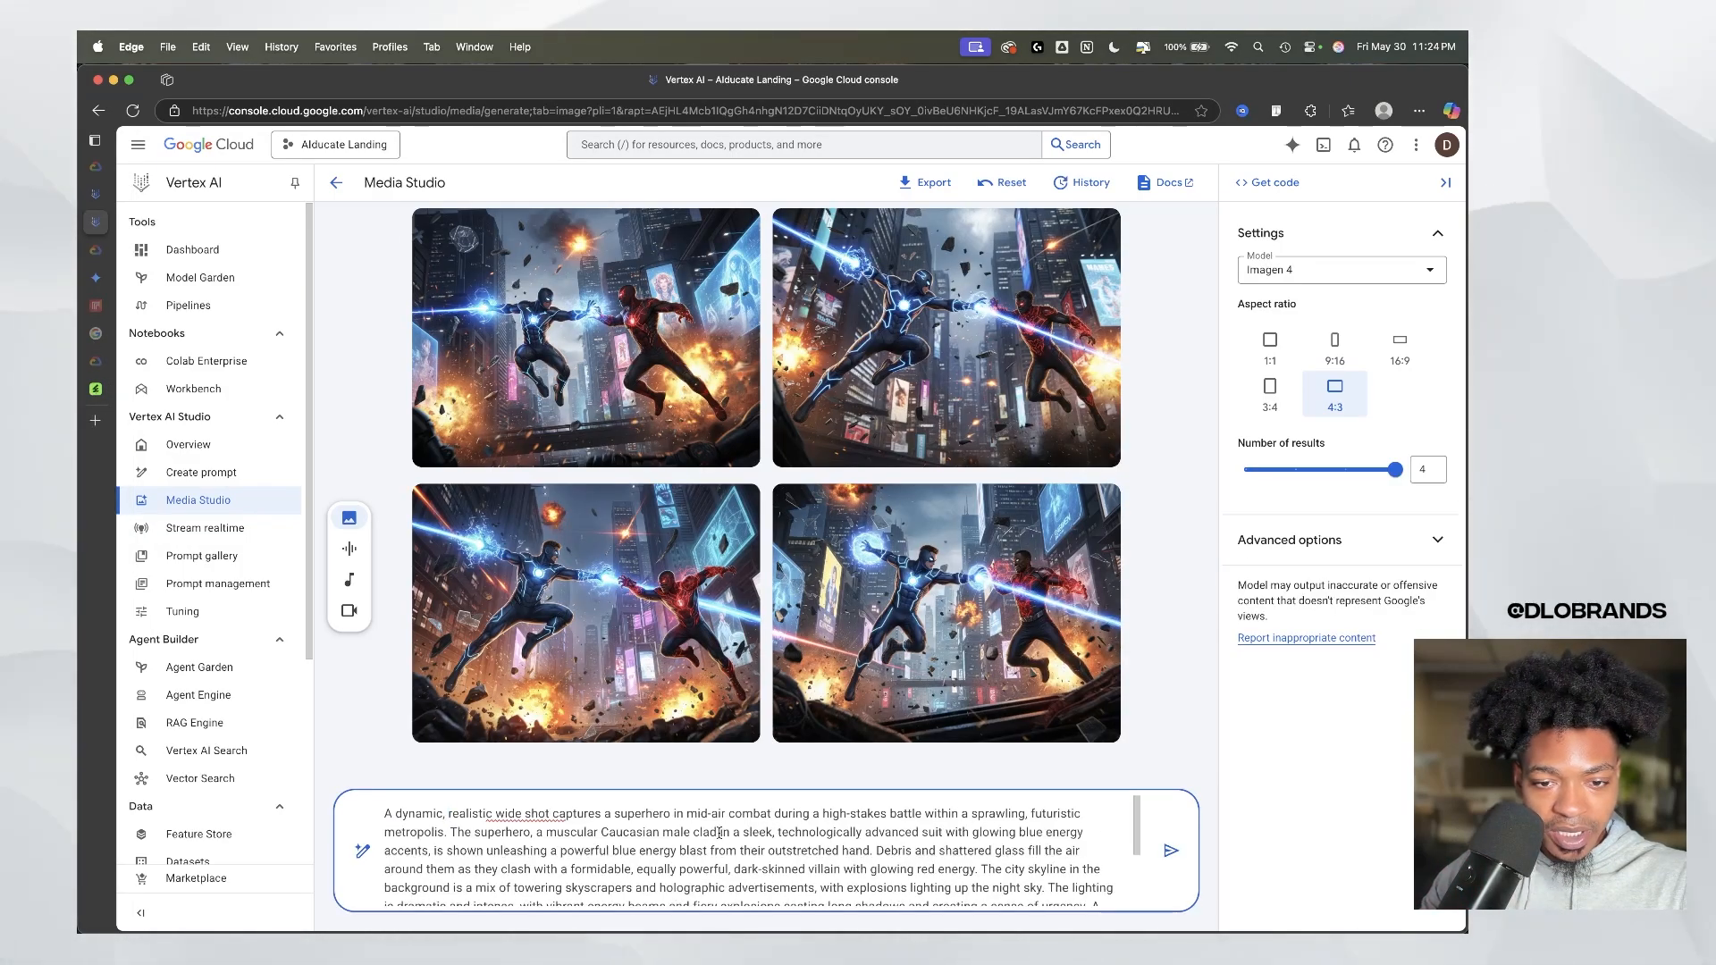
pyautogui.click(500, 814)
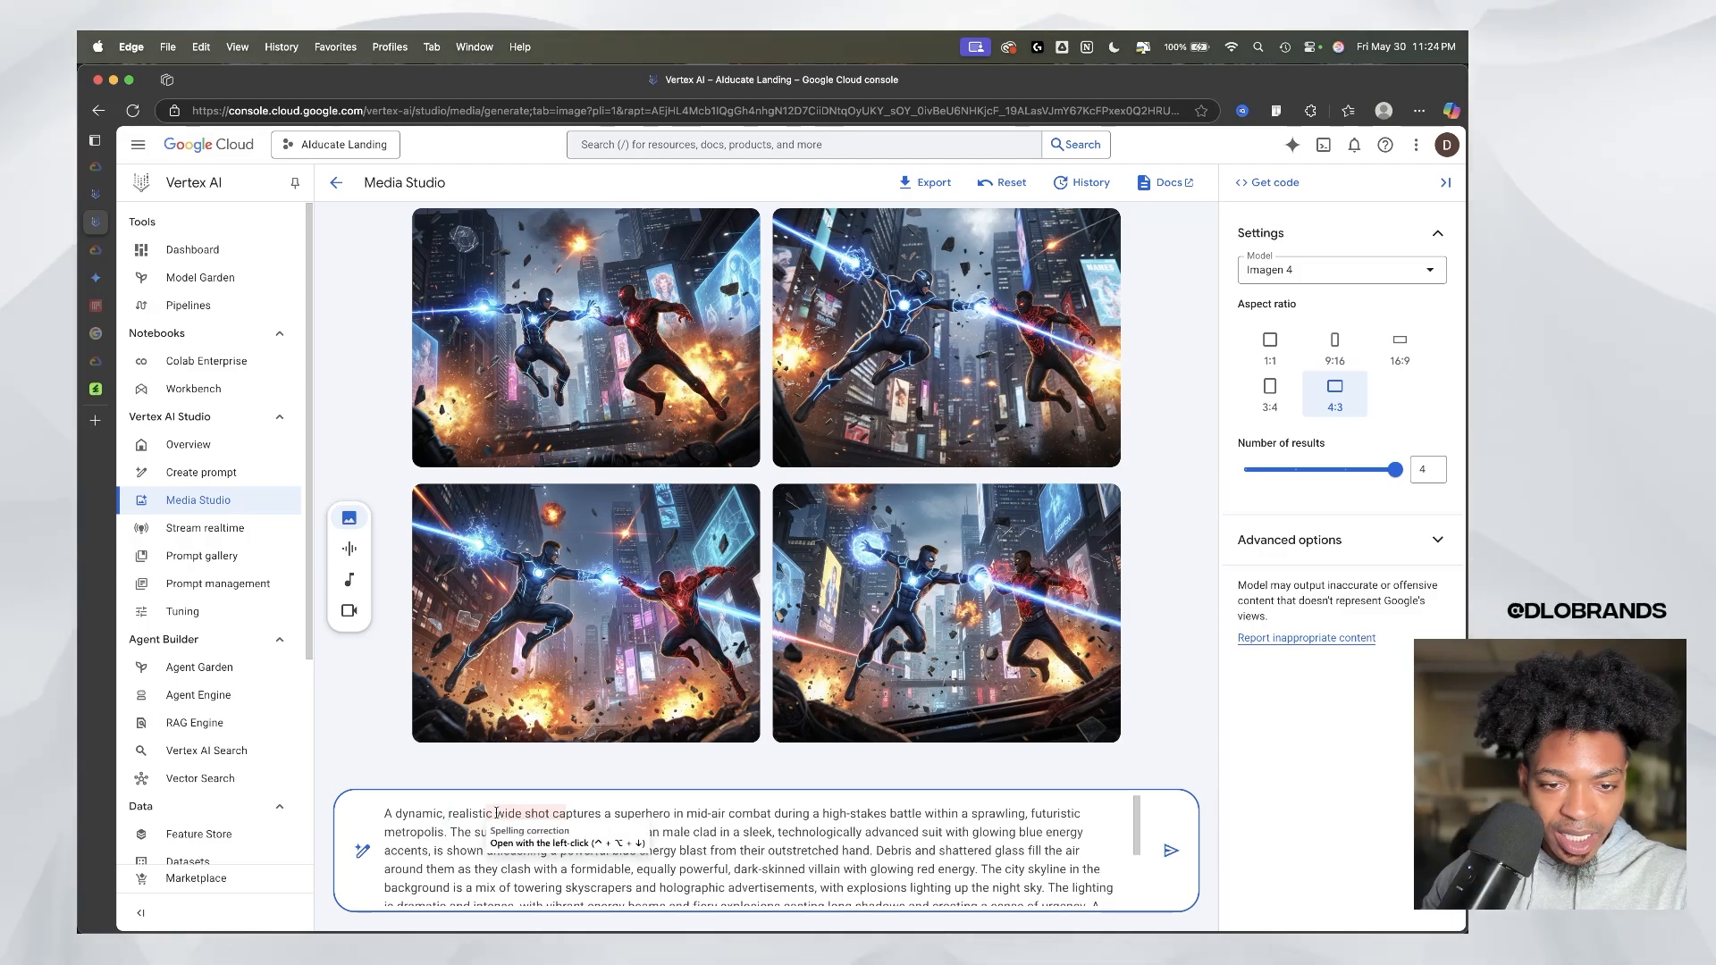
pyautogui.moveTo(560, 814); pyautogui.dragTo(554, 815)
pyautogui.write('depth of field shot')
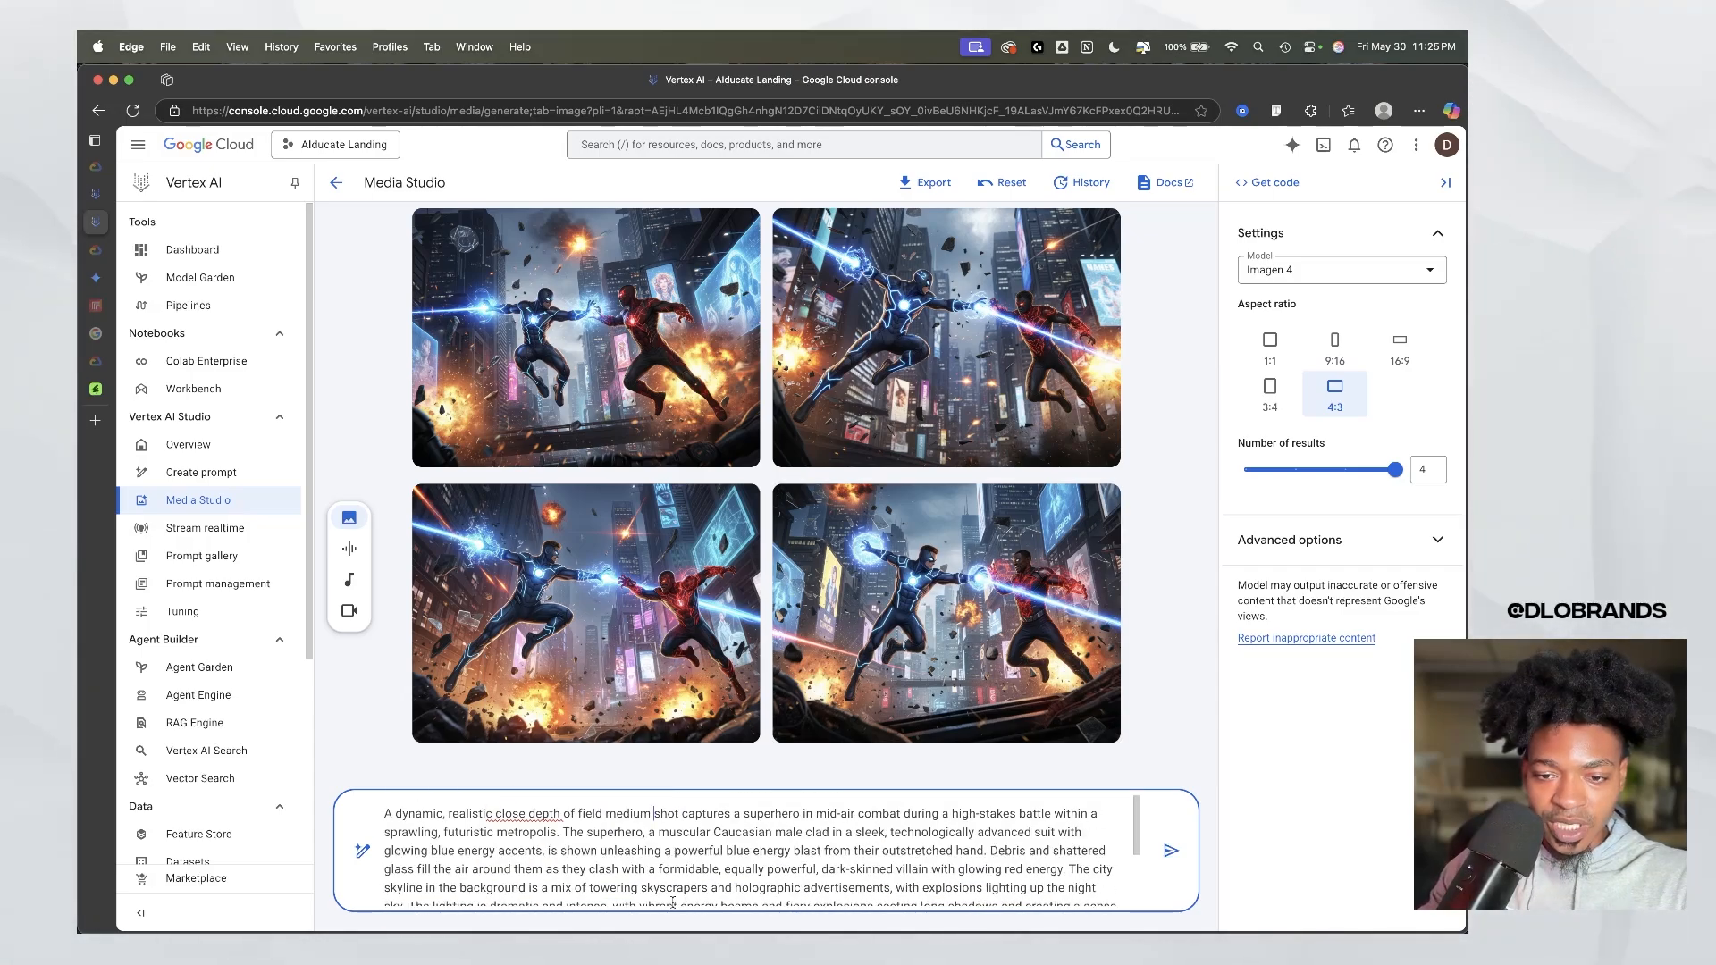
# Step: In the prompt's closing sentence, specify a 120mm lens, replace "grandeur" with "emotion", and remove "and scale"
pyautogui.scroll(-3, 672, 894)
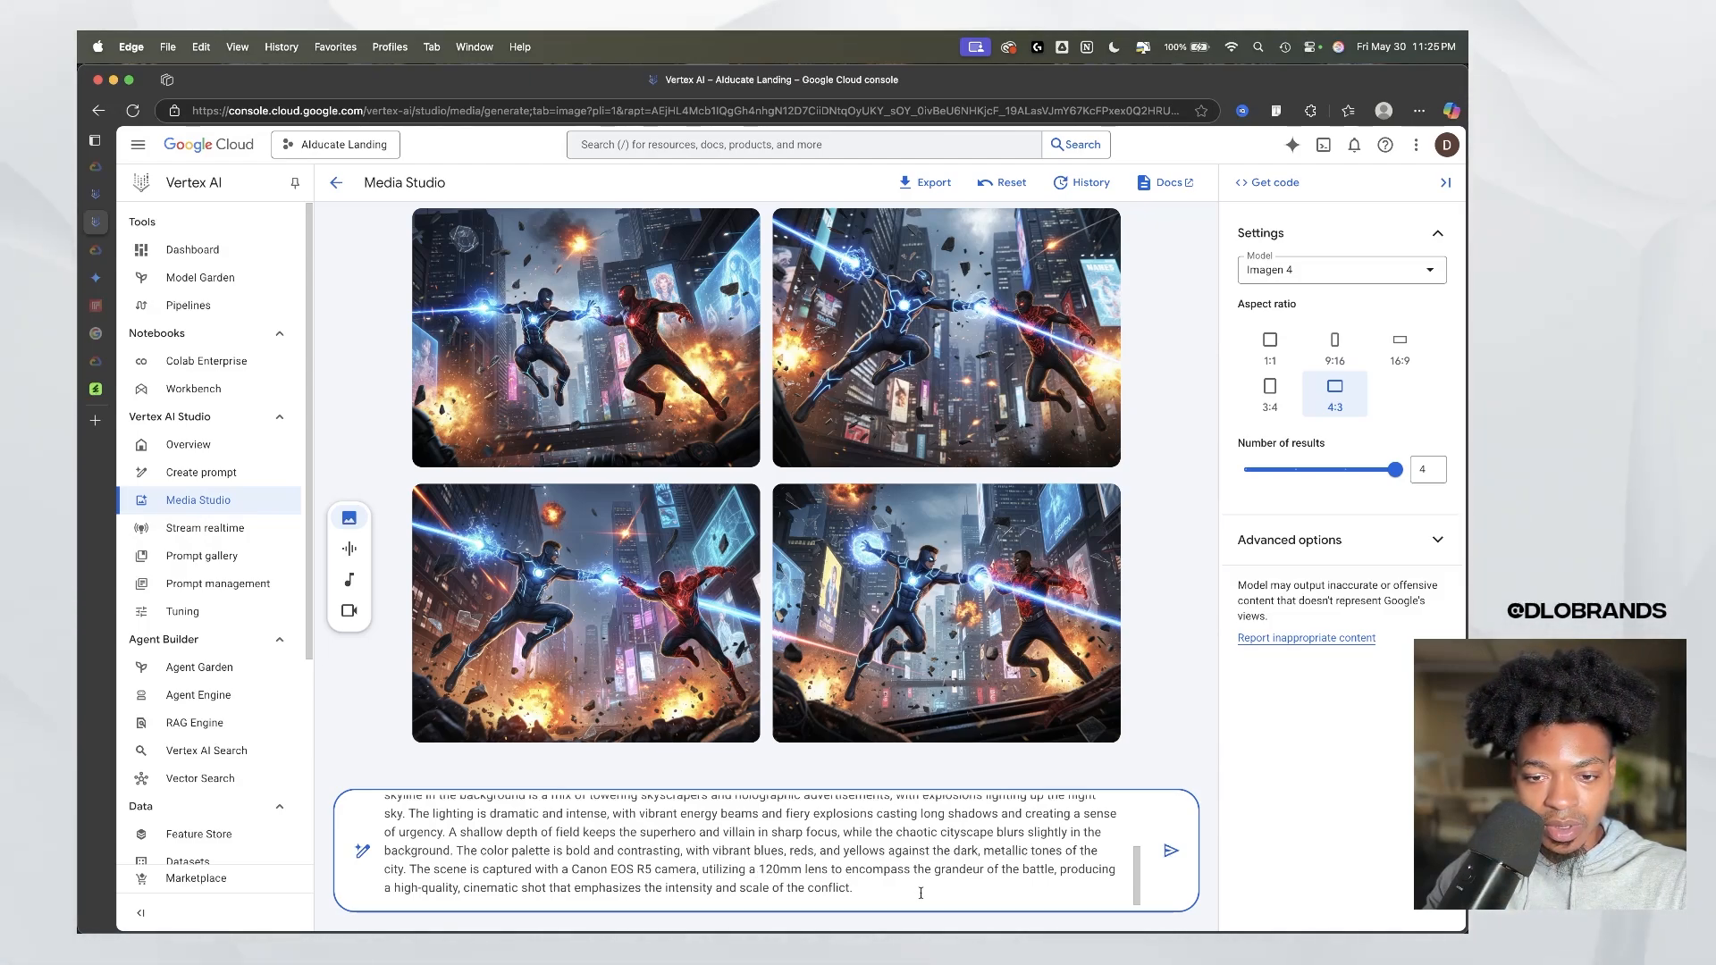
pyautogui.moveTo(956, 871); pyautogui.dragTo(983, 871)
pyautogui.write('emotion')
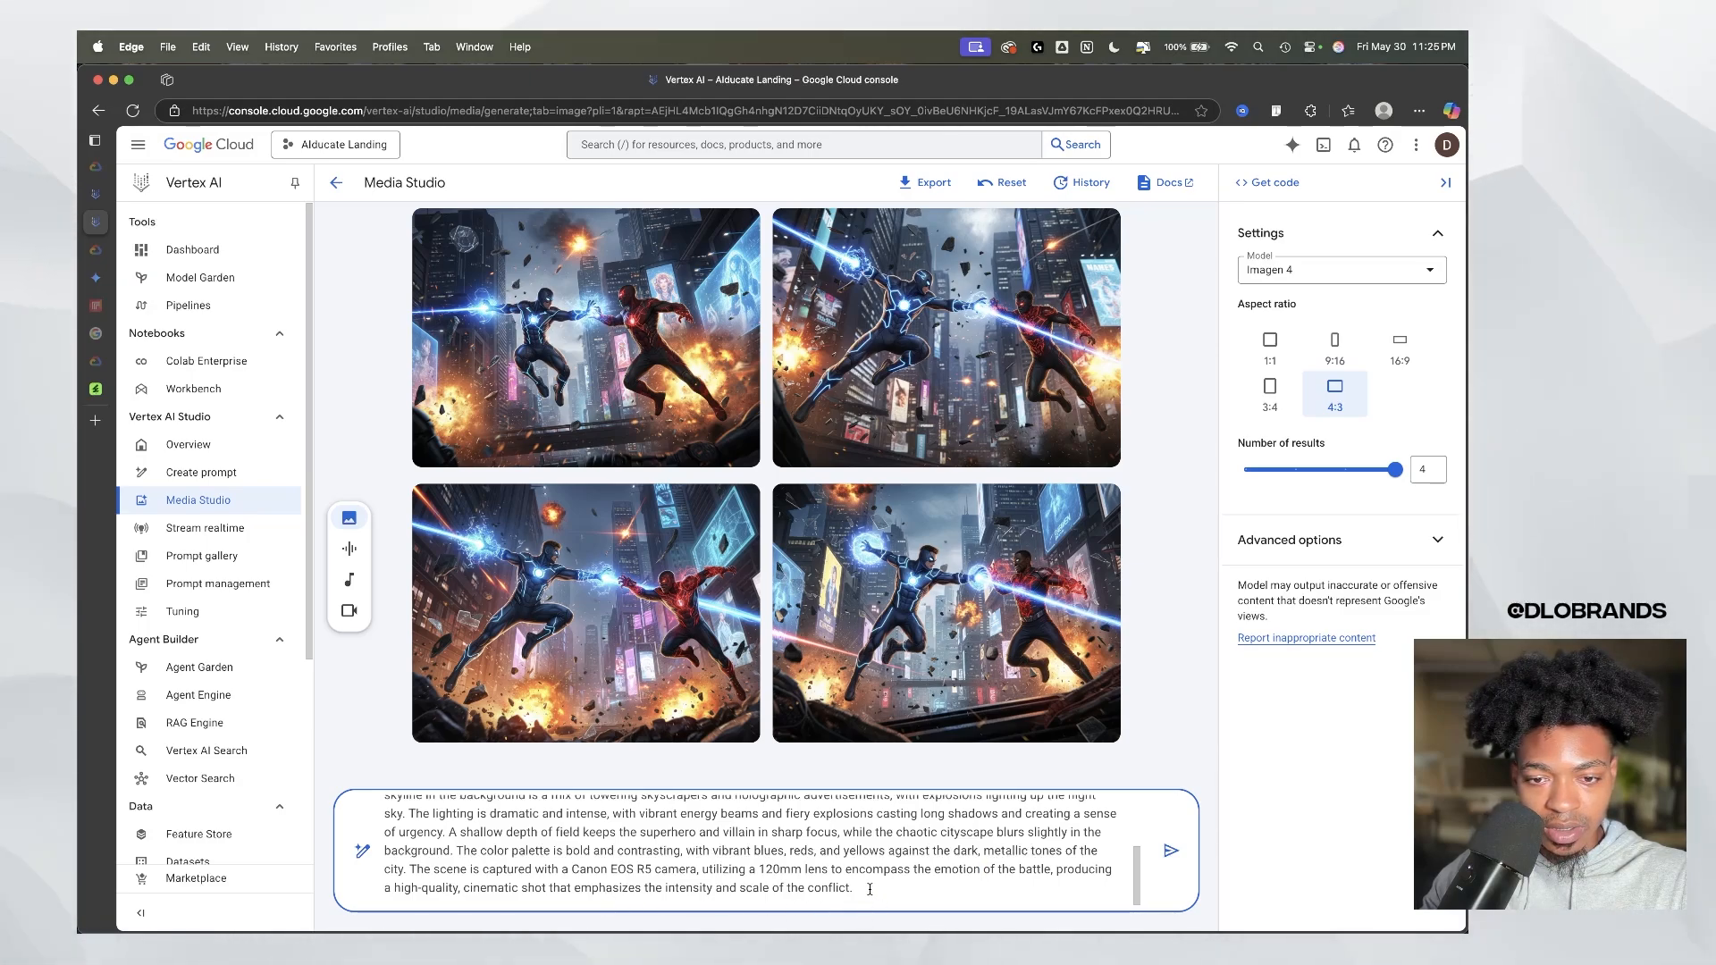
pyautogui.moveTo(772, 888); pyautogui.dragTo(711, 891)
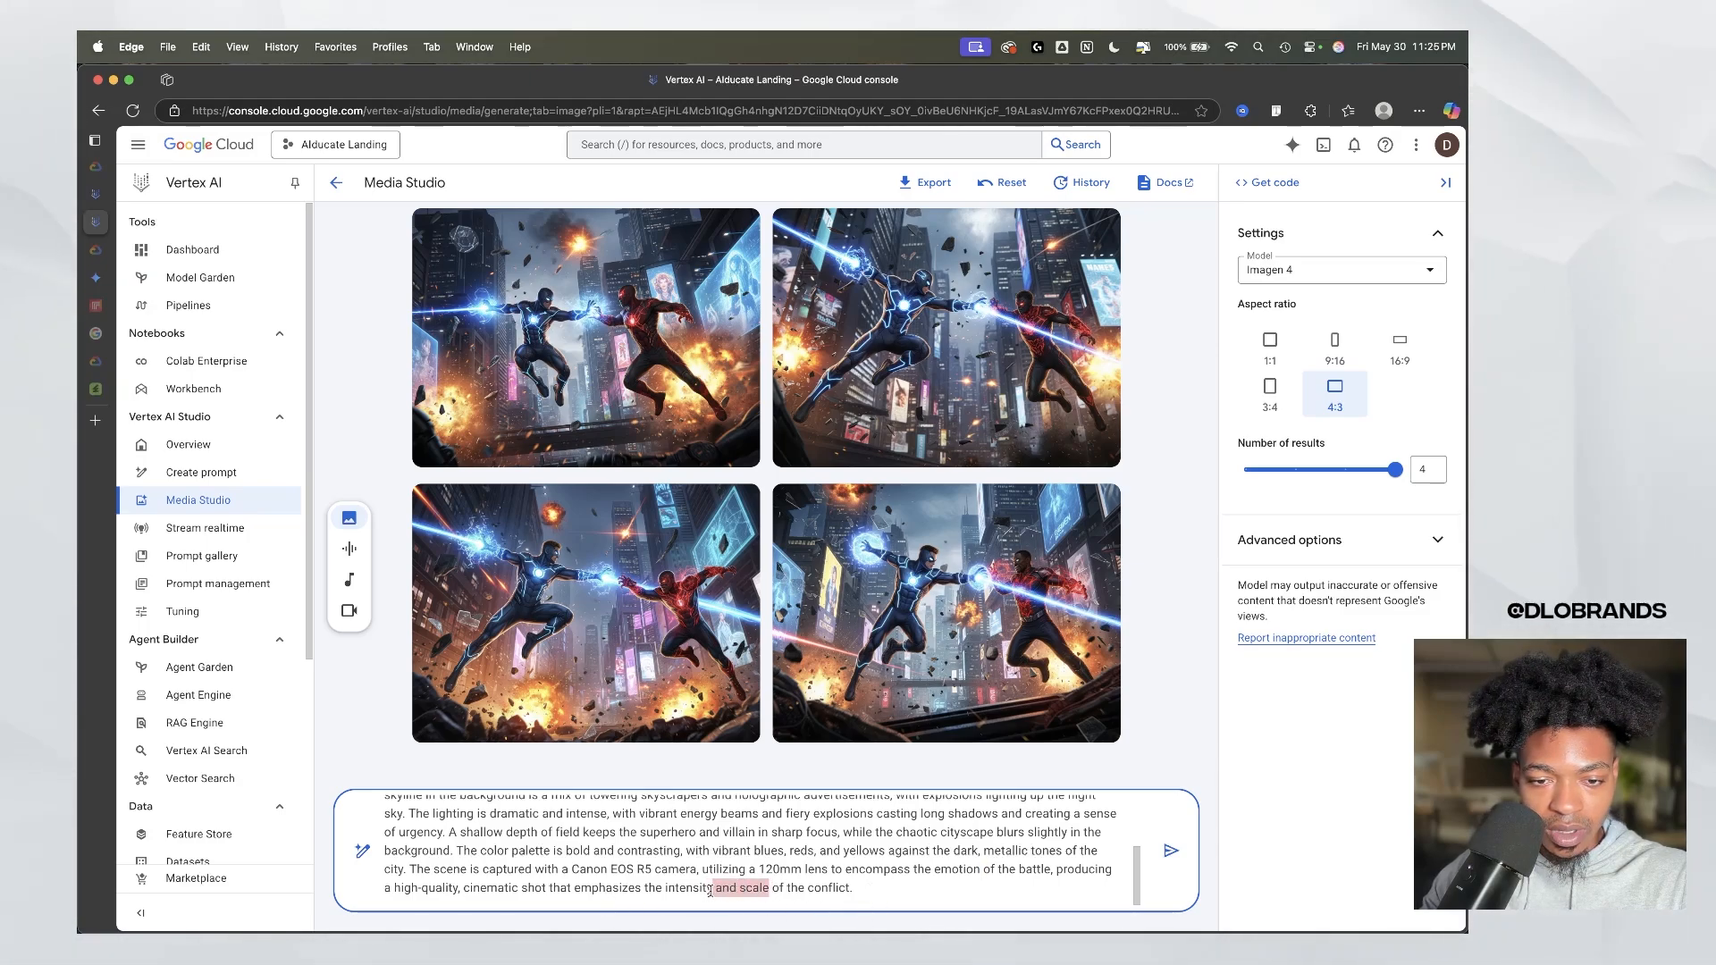
pyautogui.press('BackSpace')
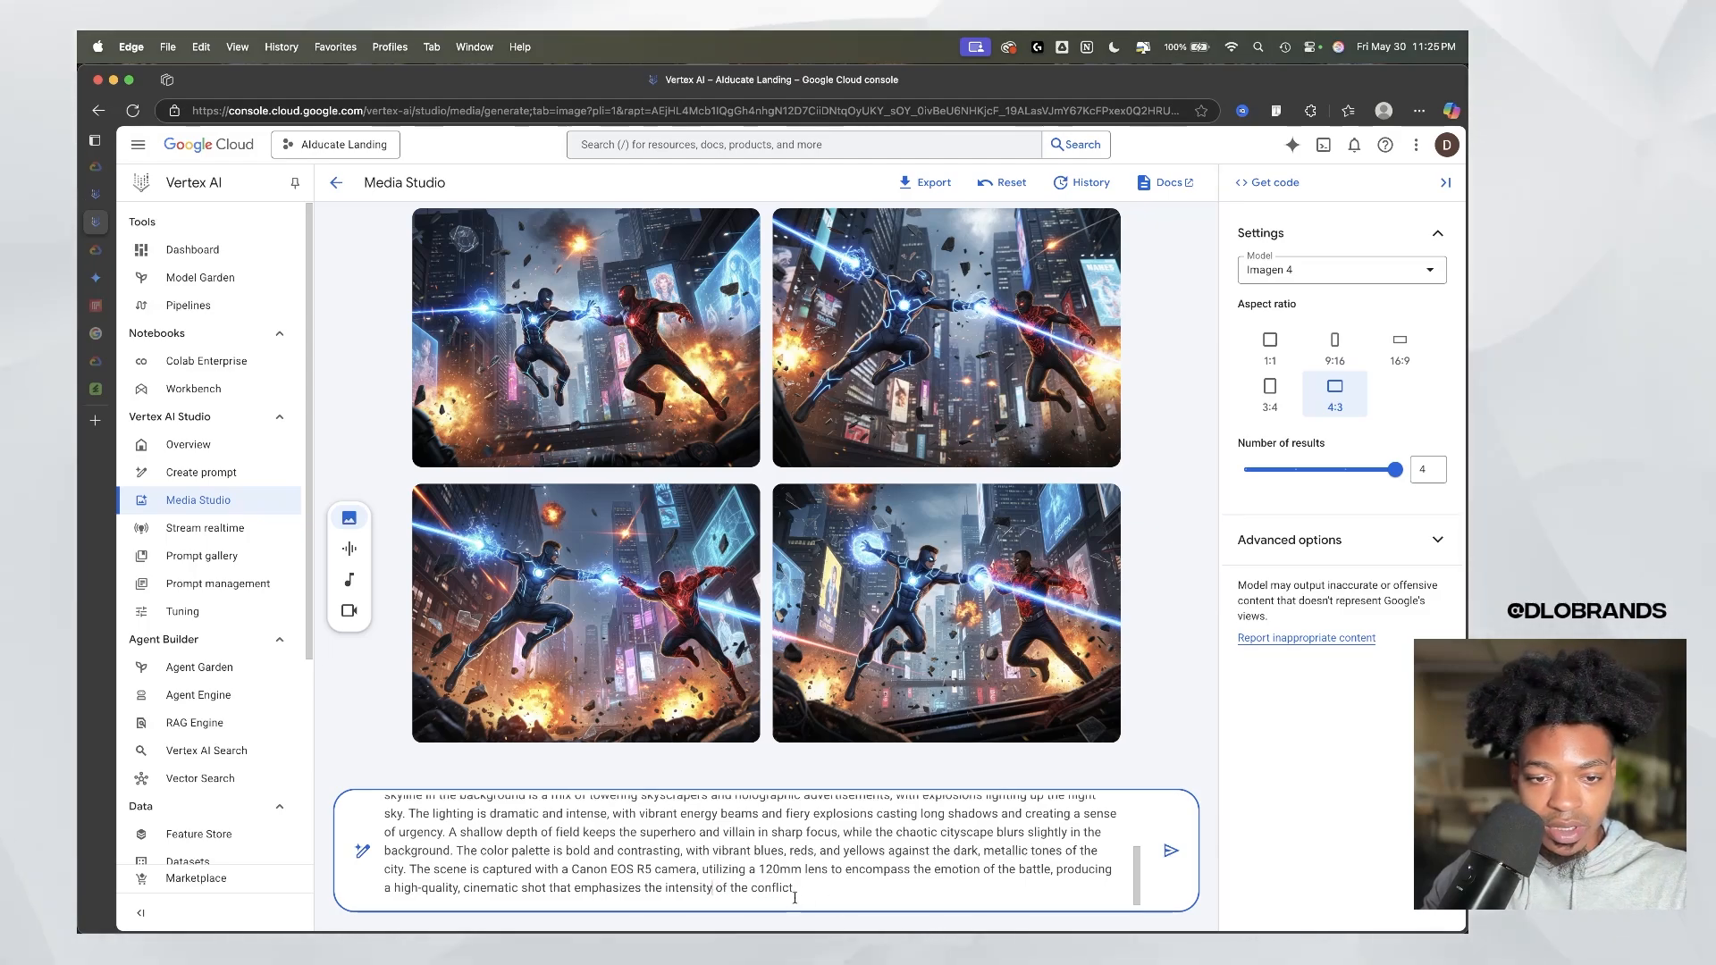
# Step: Reword the prompt's opening to "A dynamic, cinematic and realistic close up depth of field medium shot"
pyautogui.scroll(3, 603, 876)
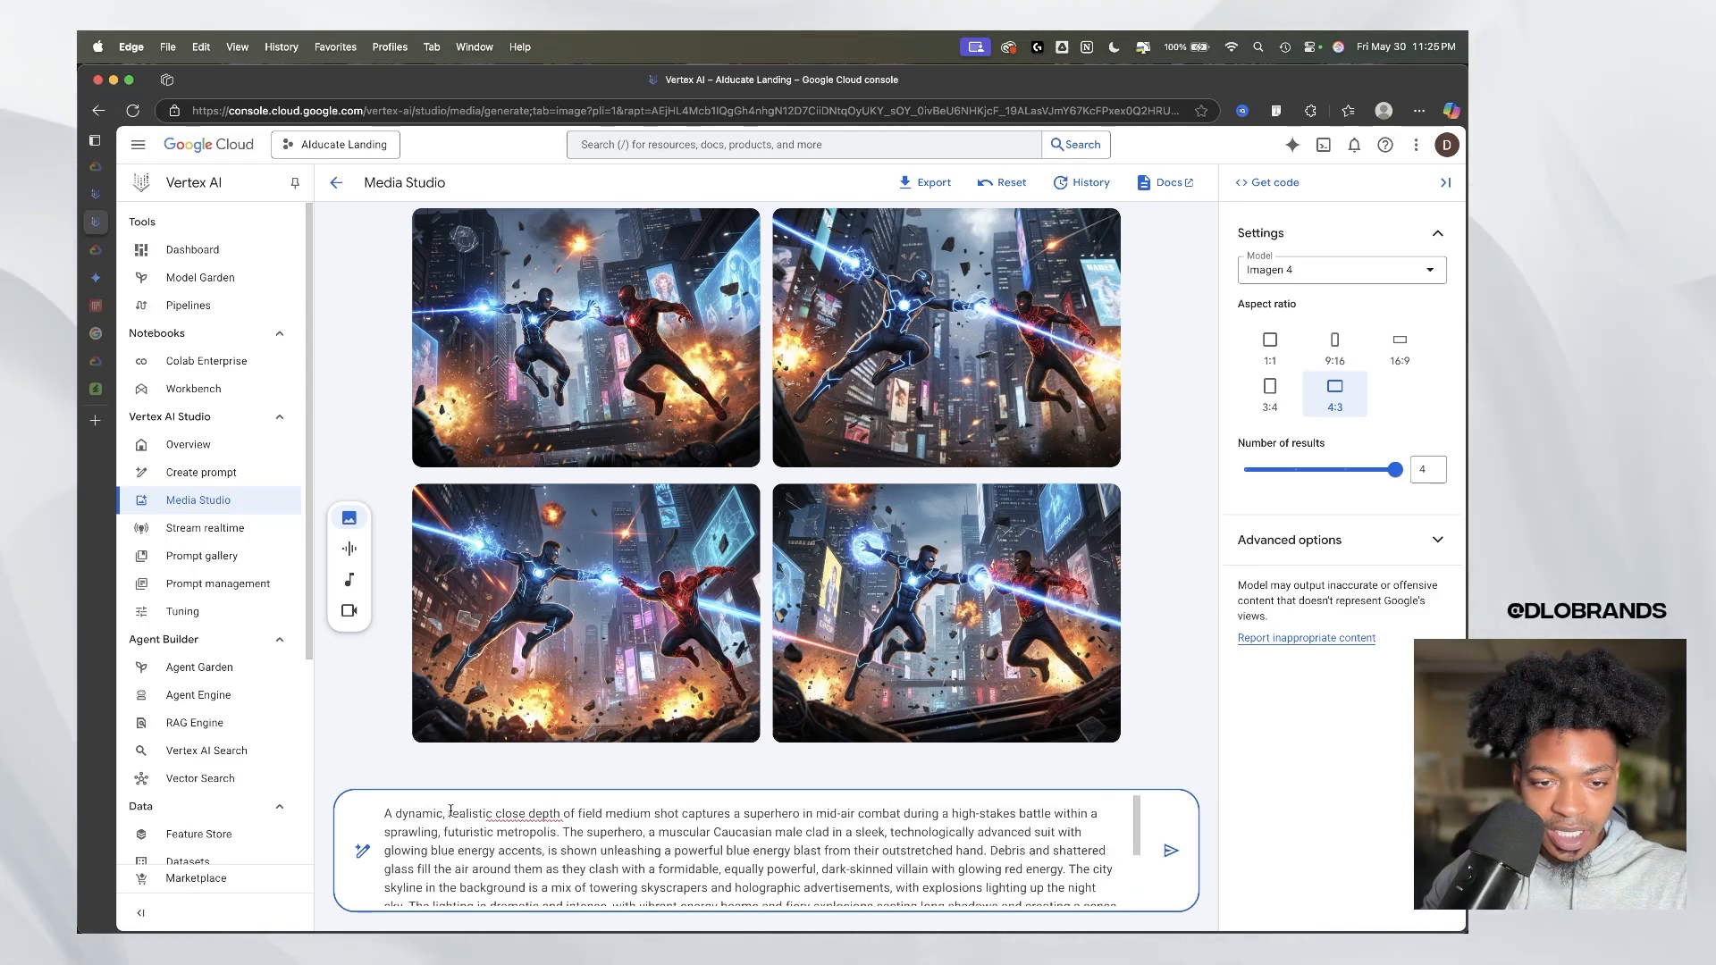
pyautogui.click(450, 814)
pyautogui.write('cinematic and')
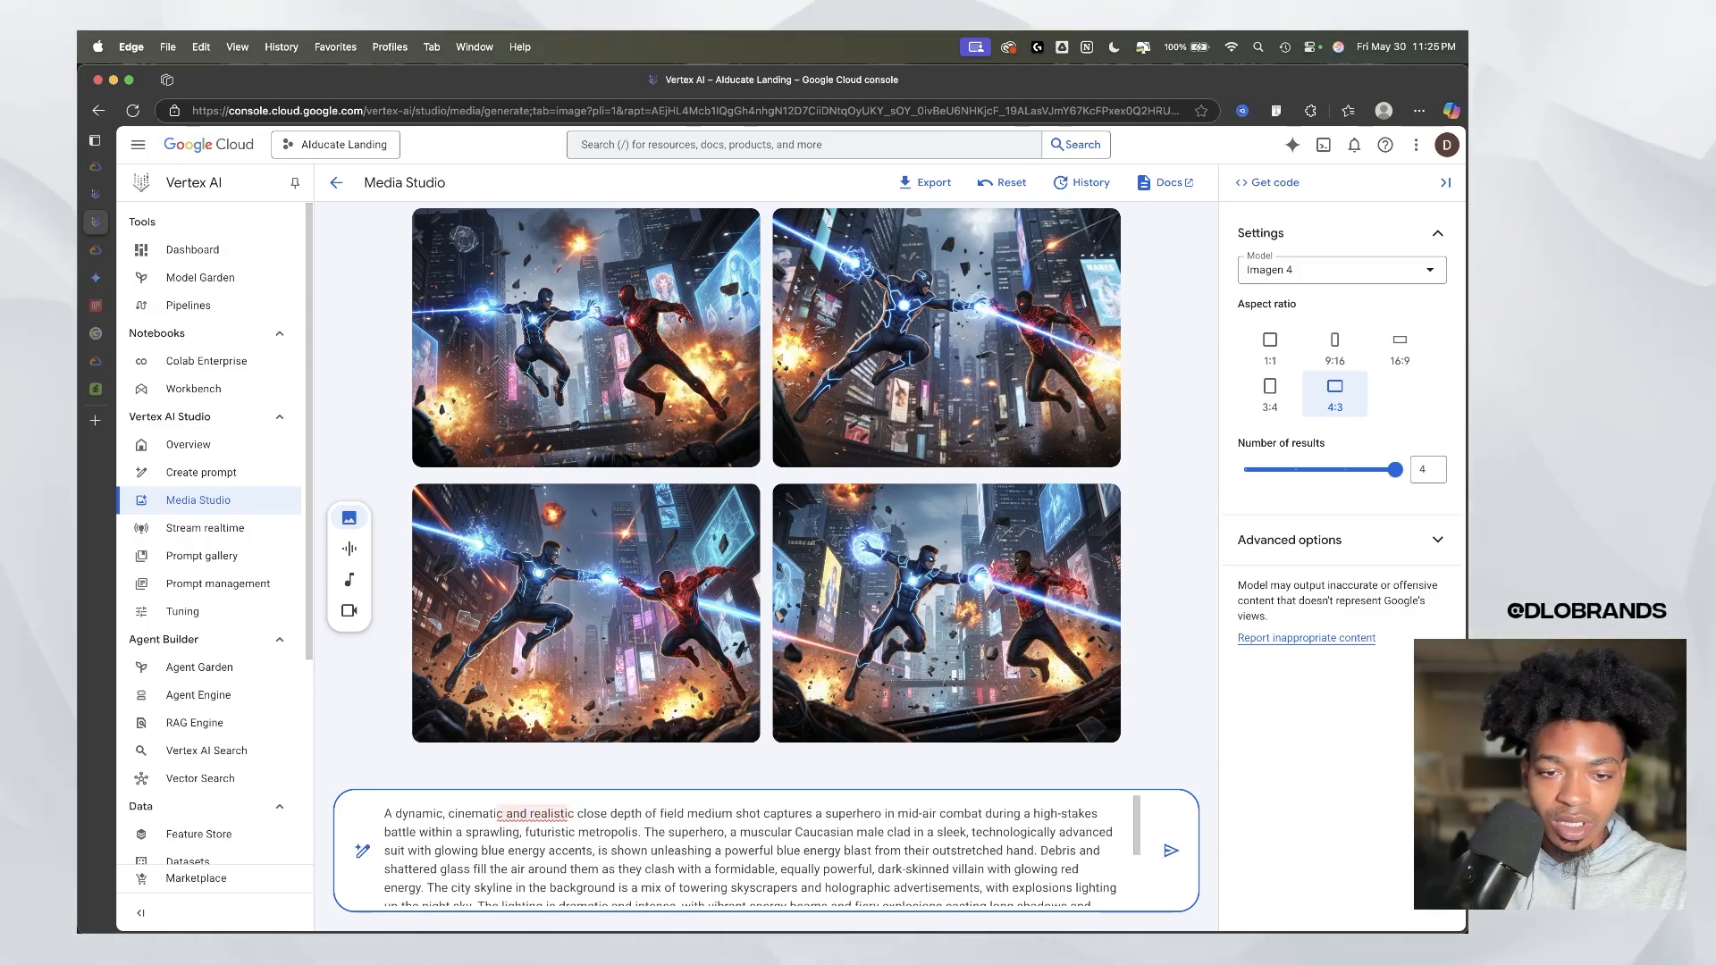
pyautogui.click(610, 814)
pyautogui.write('up')
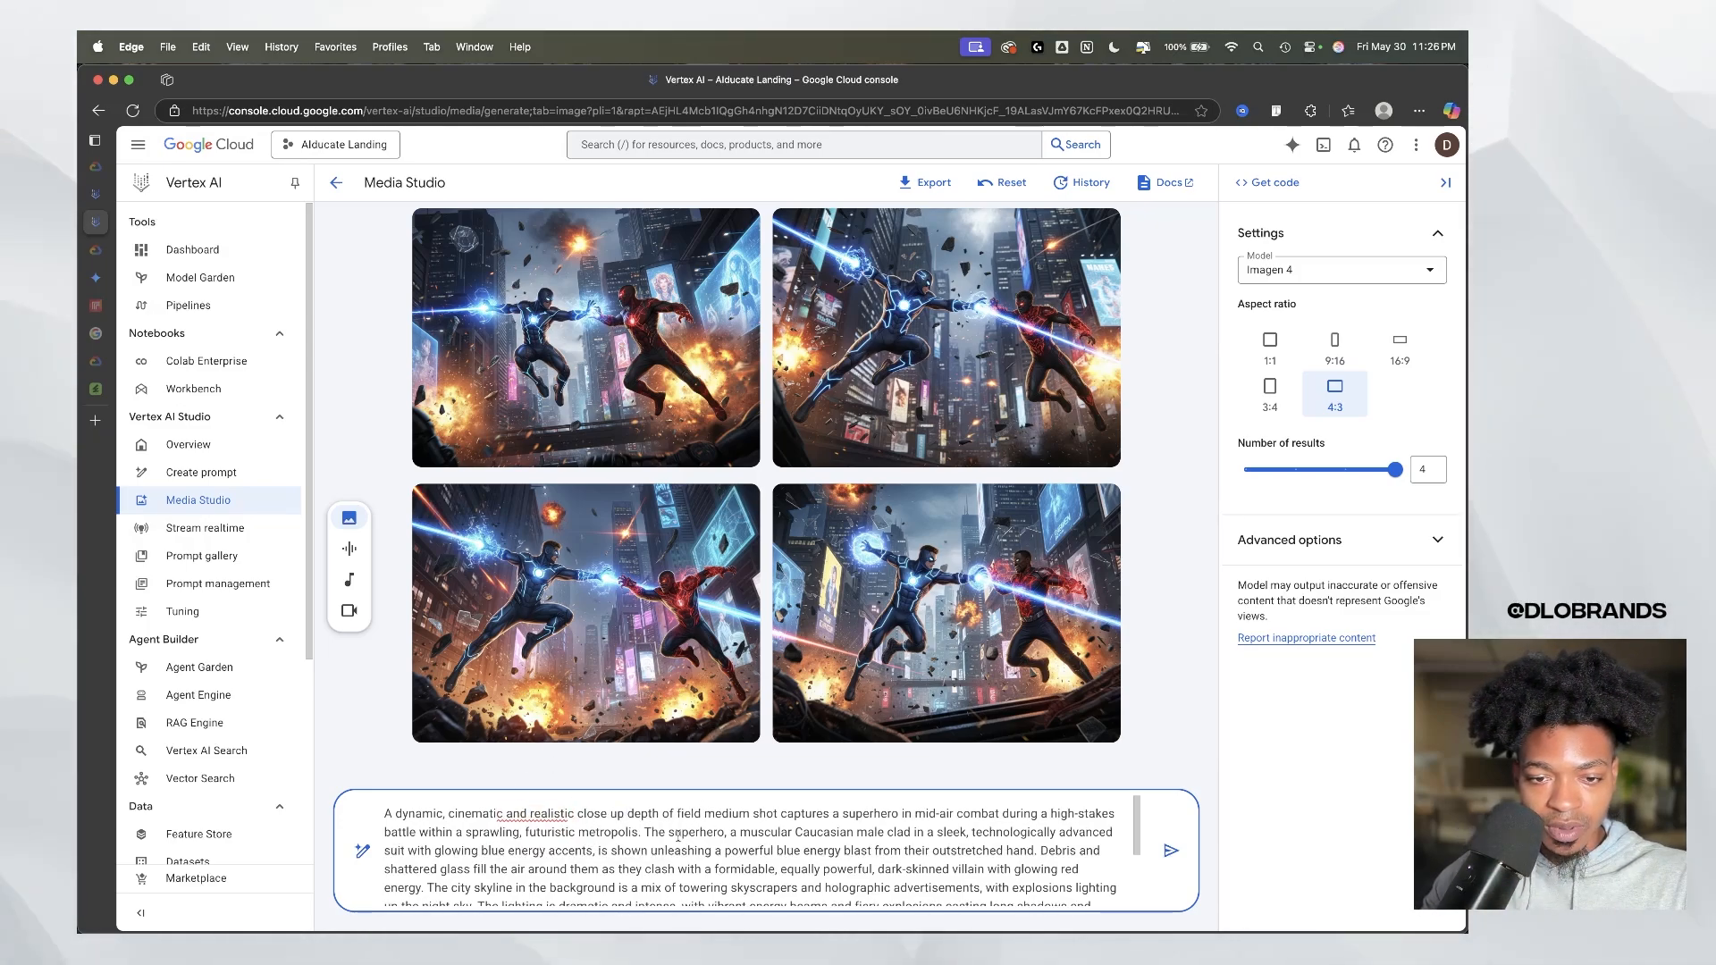
# Step: Review the revised superhero prompt, leave its wording as is, and generate four new images with Imagen 4
pyautogui.scroll(-2, 693, 818)
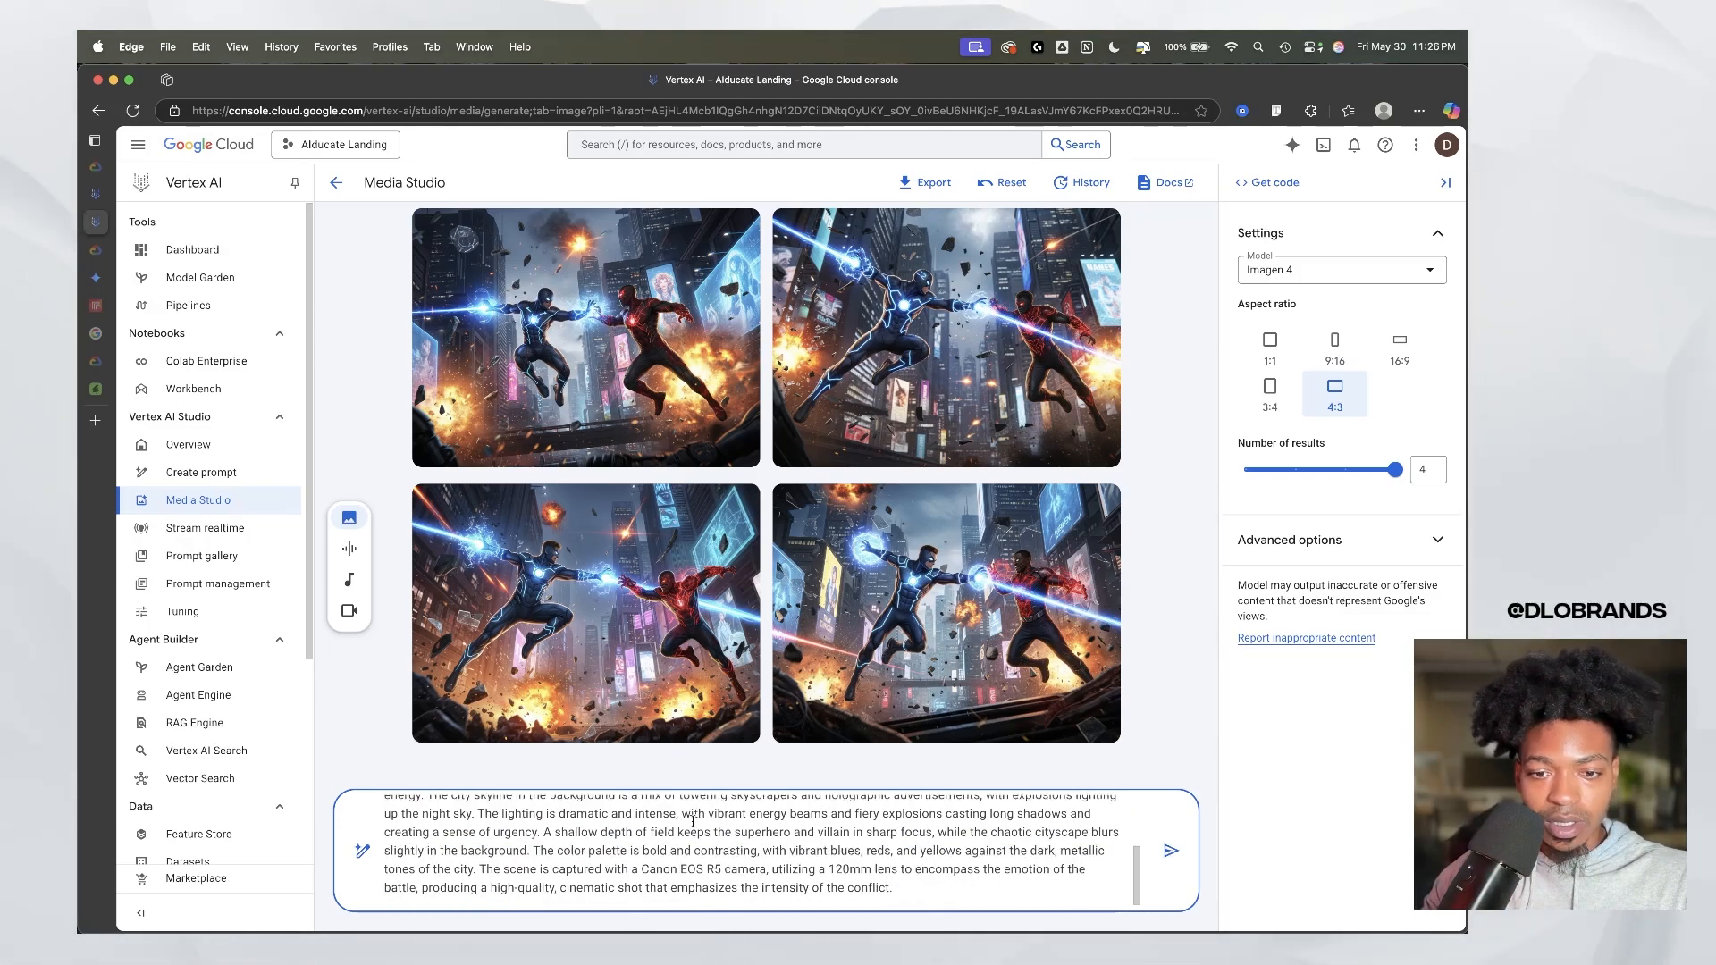
pyautogui.scroll(3, 693, 821)
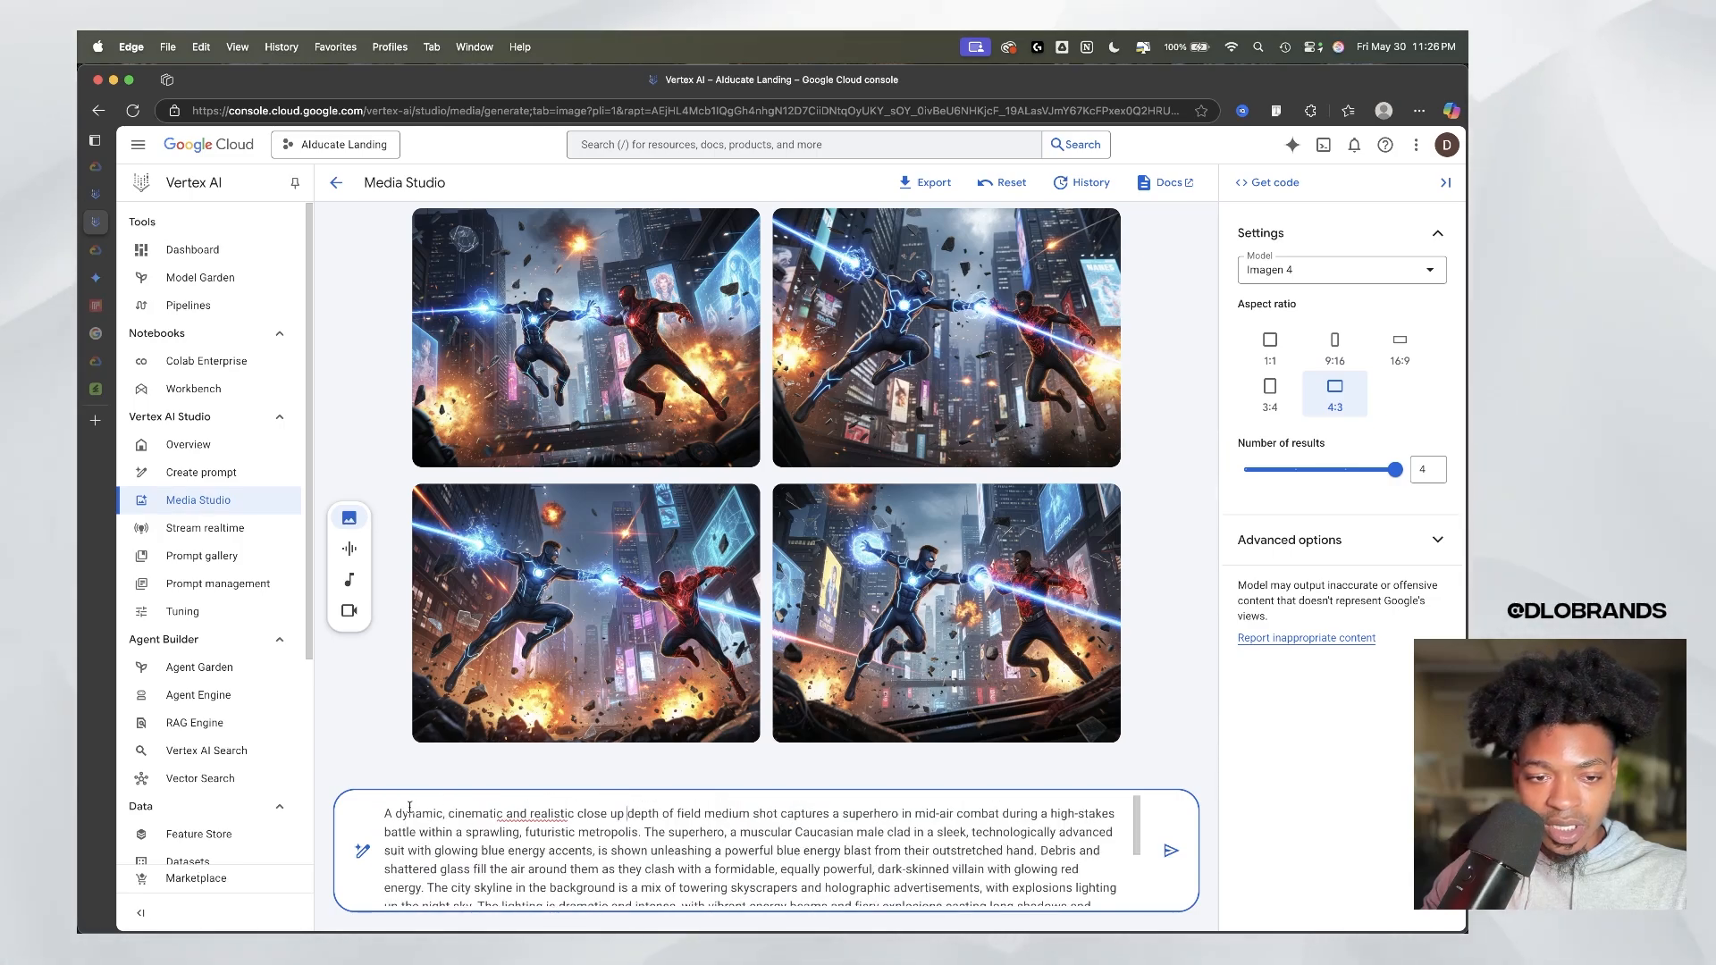
pyautogui.click(540, 814)
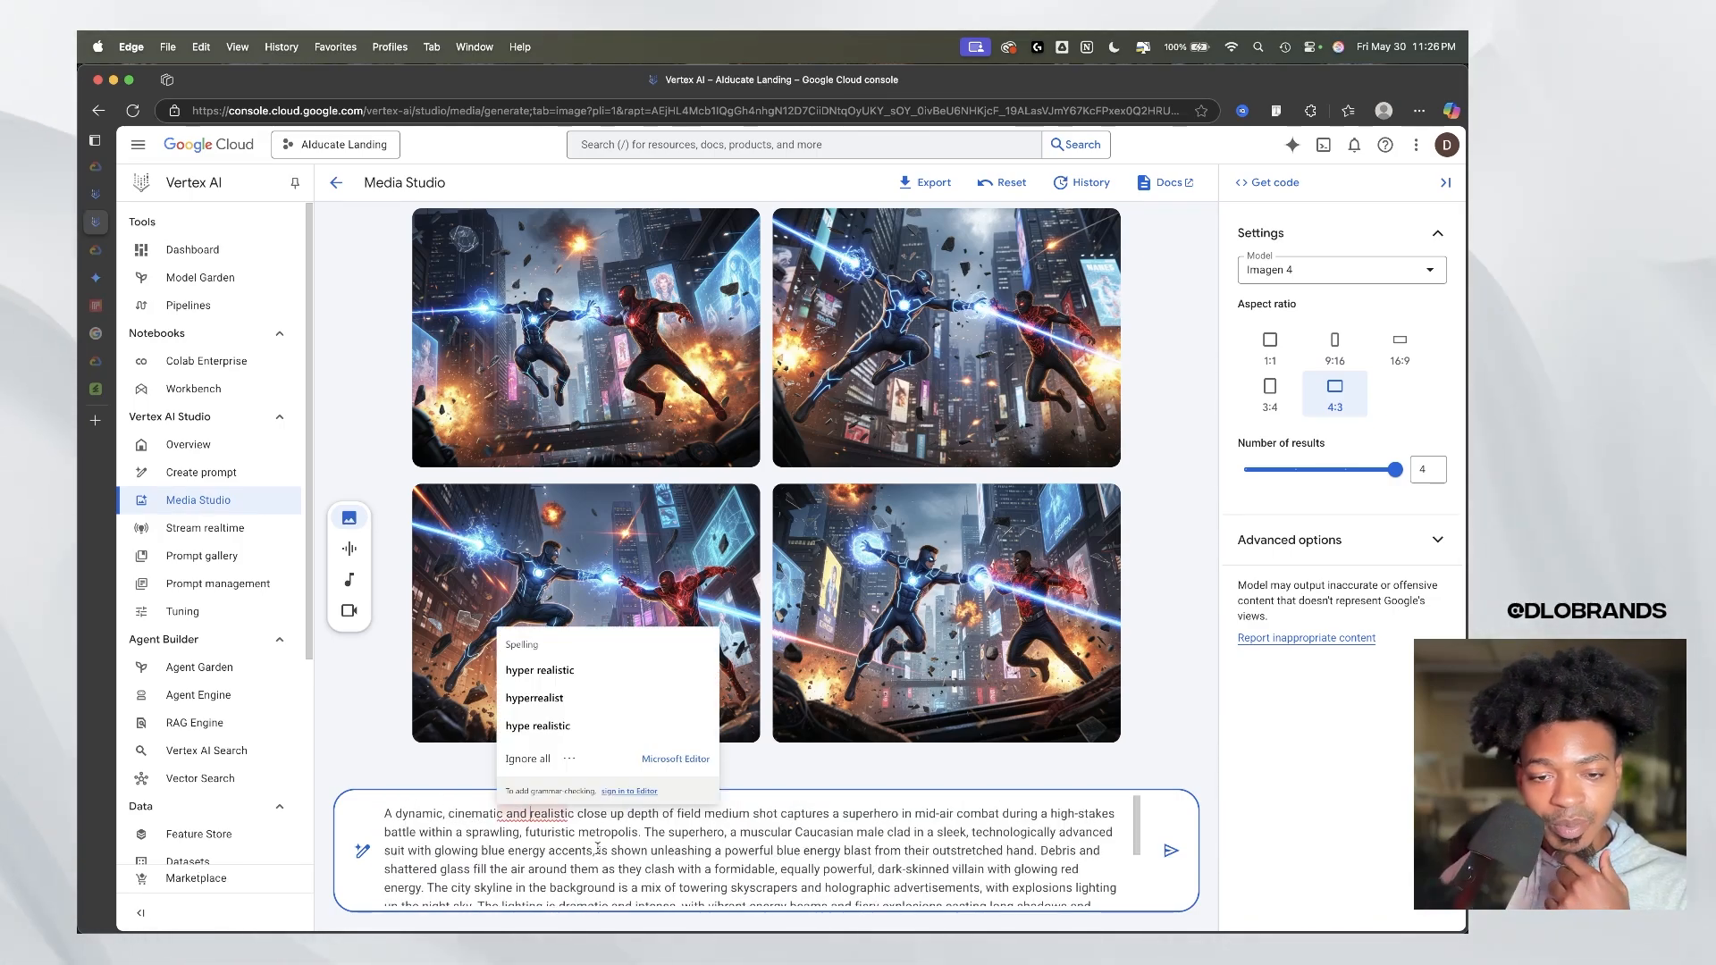
pyautogui.click(673, 855)
pyautogui.scroll(-3, 860, 890)
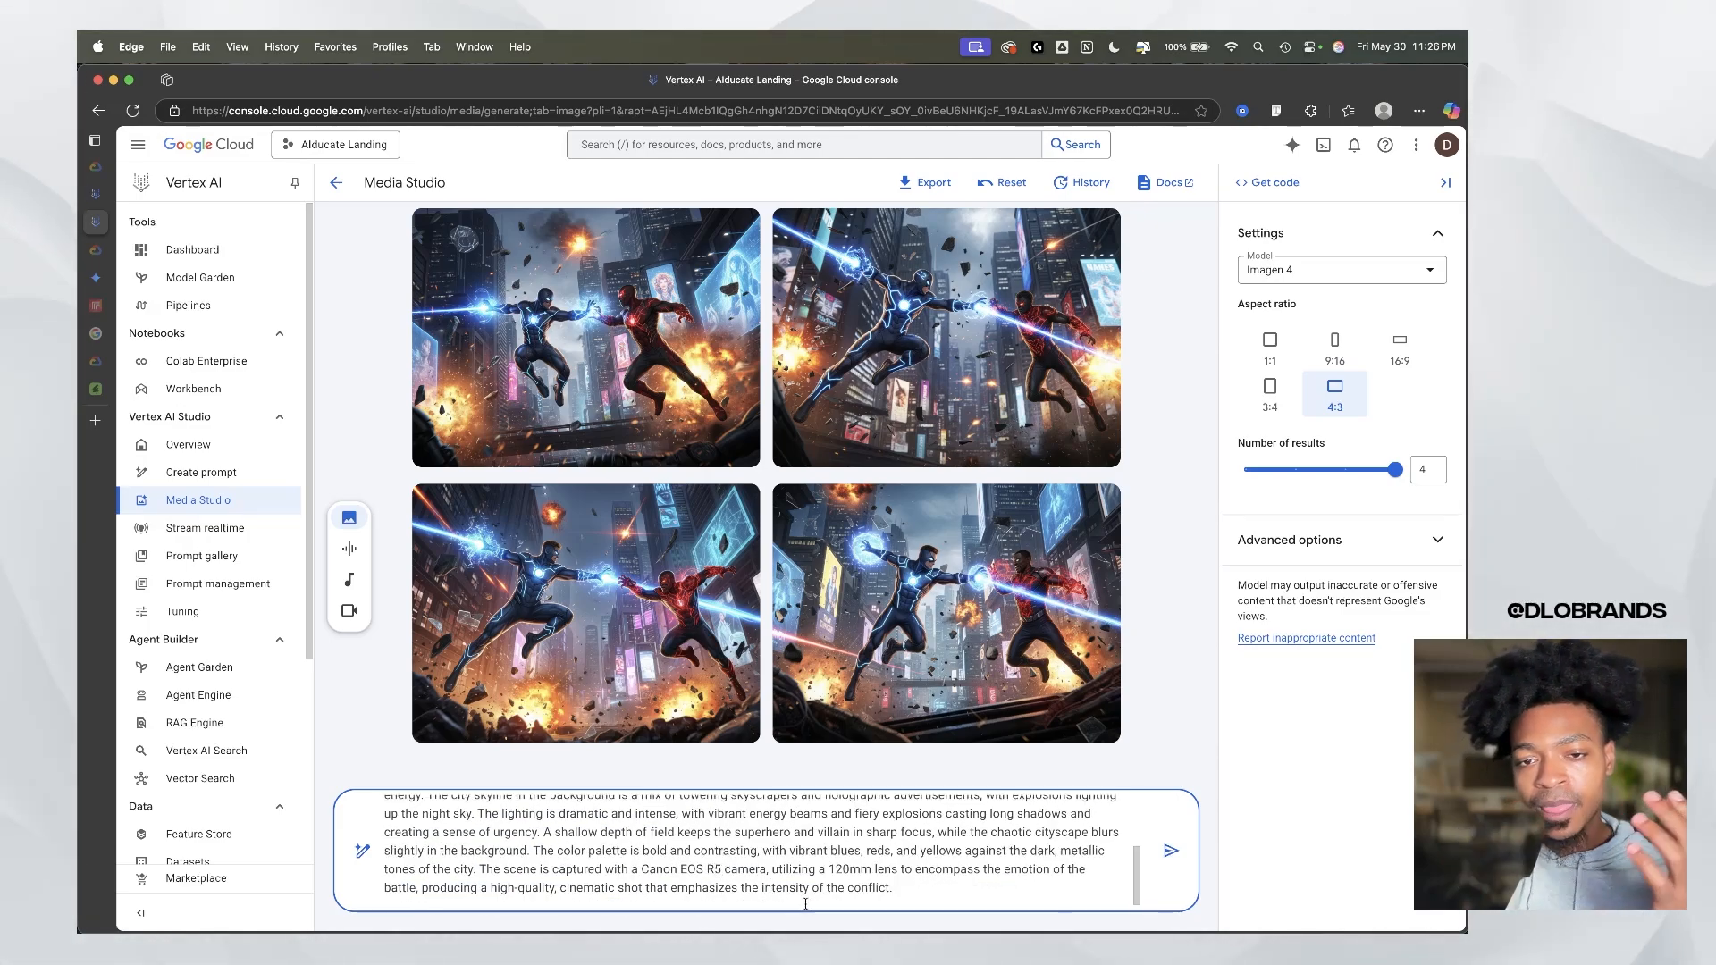
pyautogui.click(1170, 853)
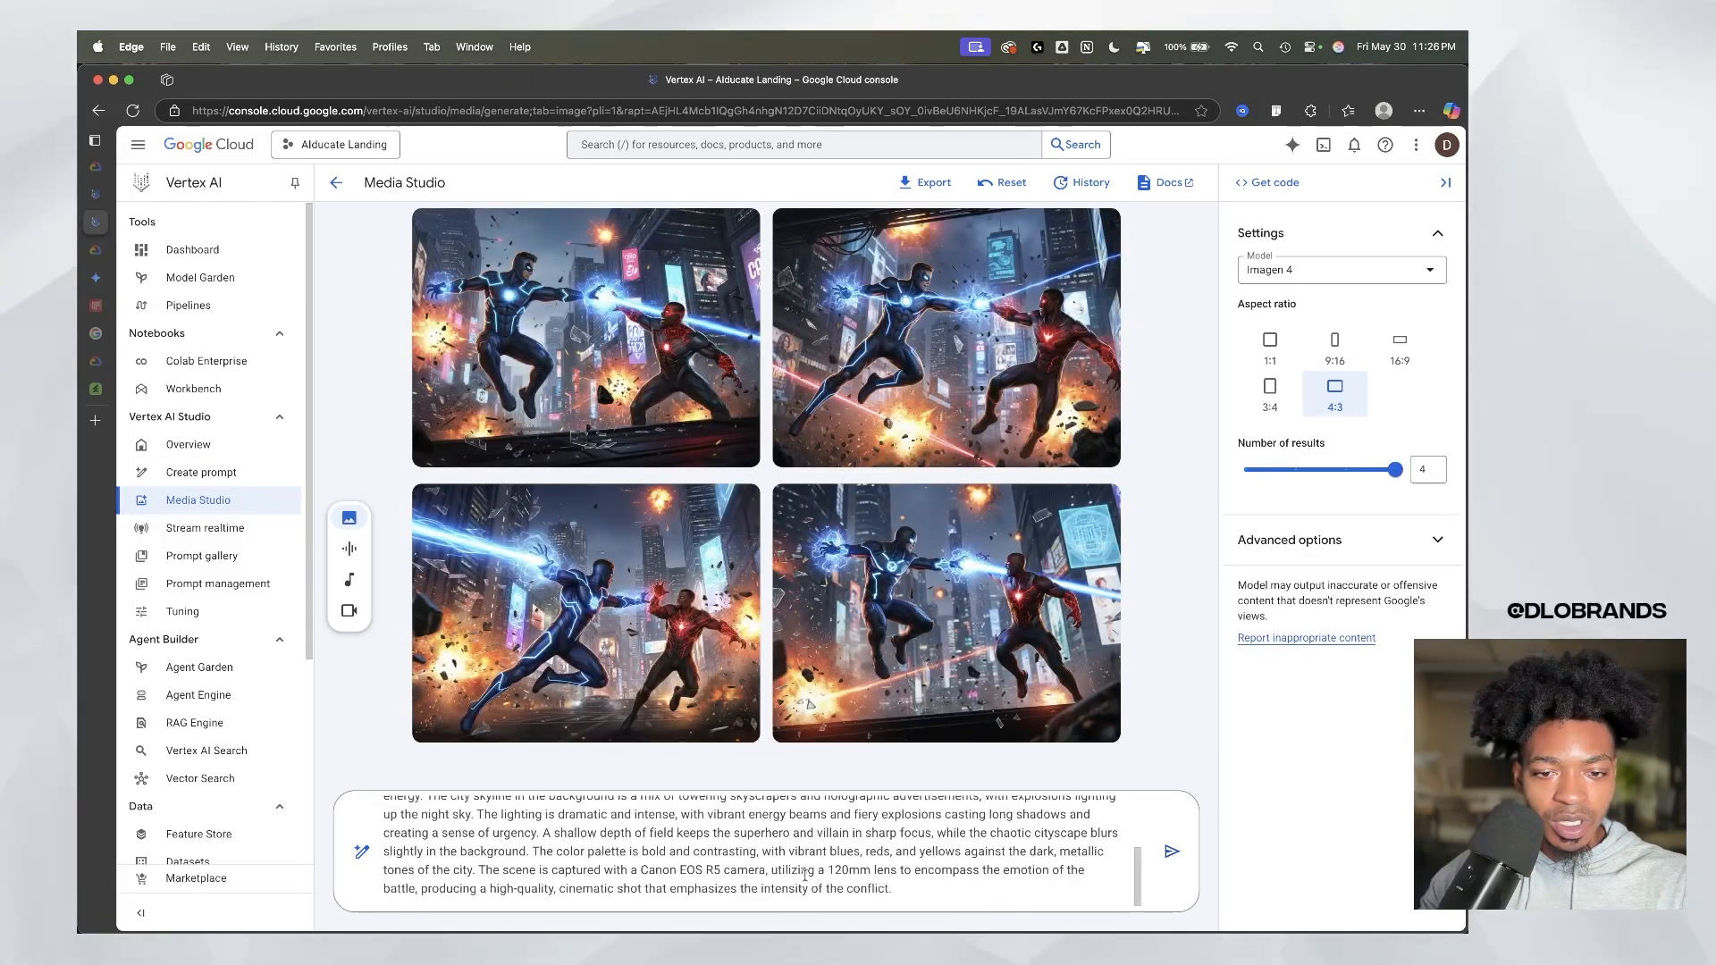
# Step: Copy the whole revised superhero prompt into the Imagen 4 Ultra Media Studio tab and generate one image
pyautogui.click(803, 888)
pyautogui.press('super+a')
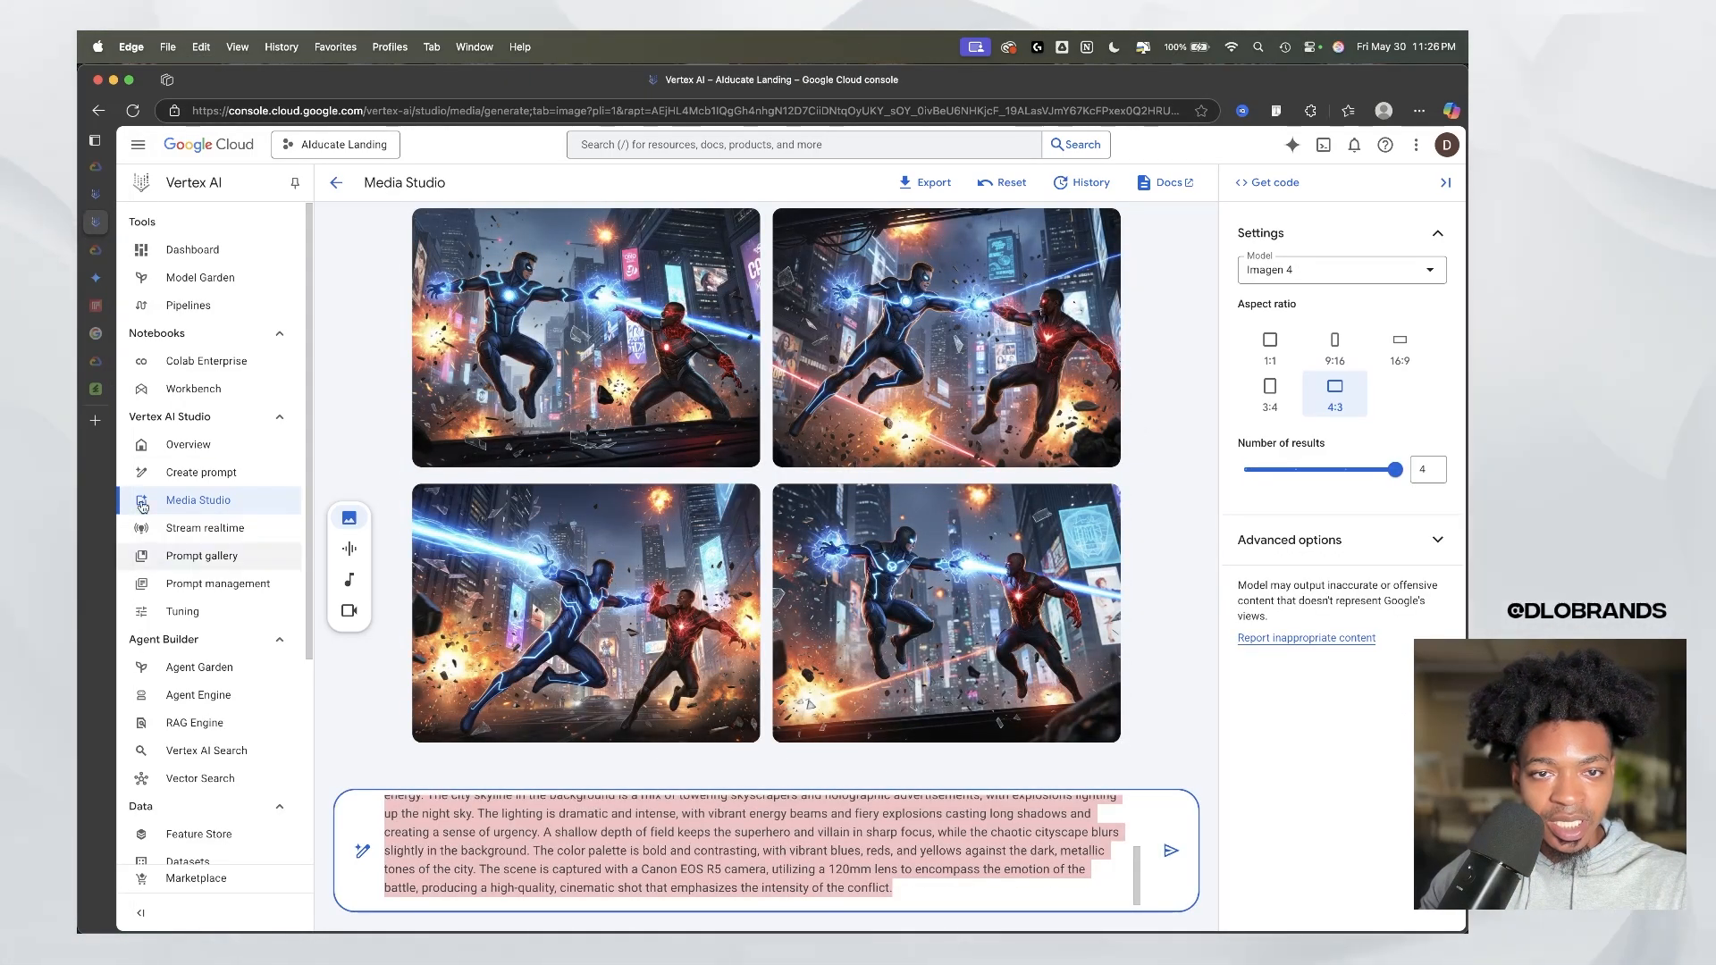
pyautogui.click(599, 386)
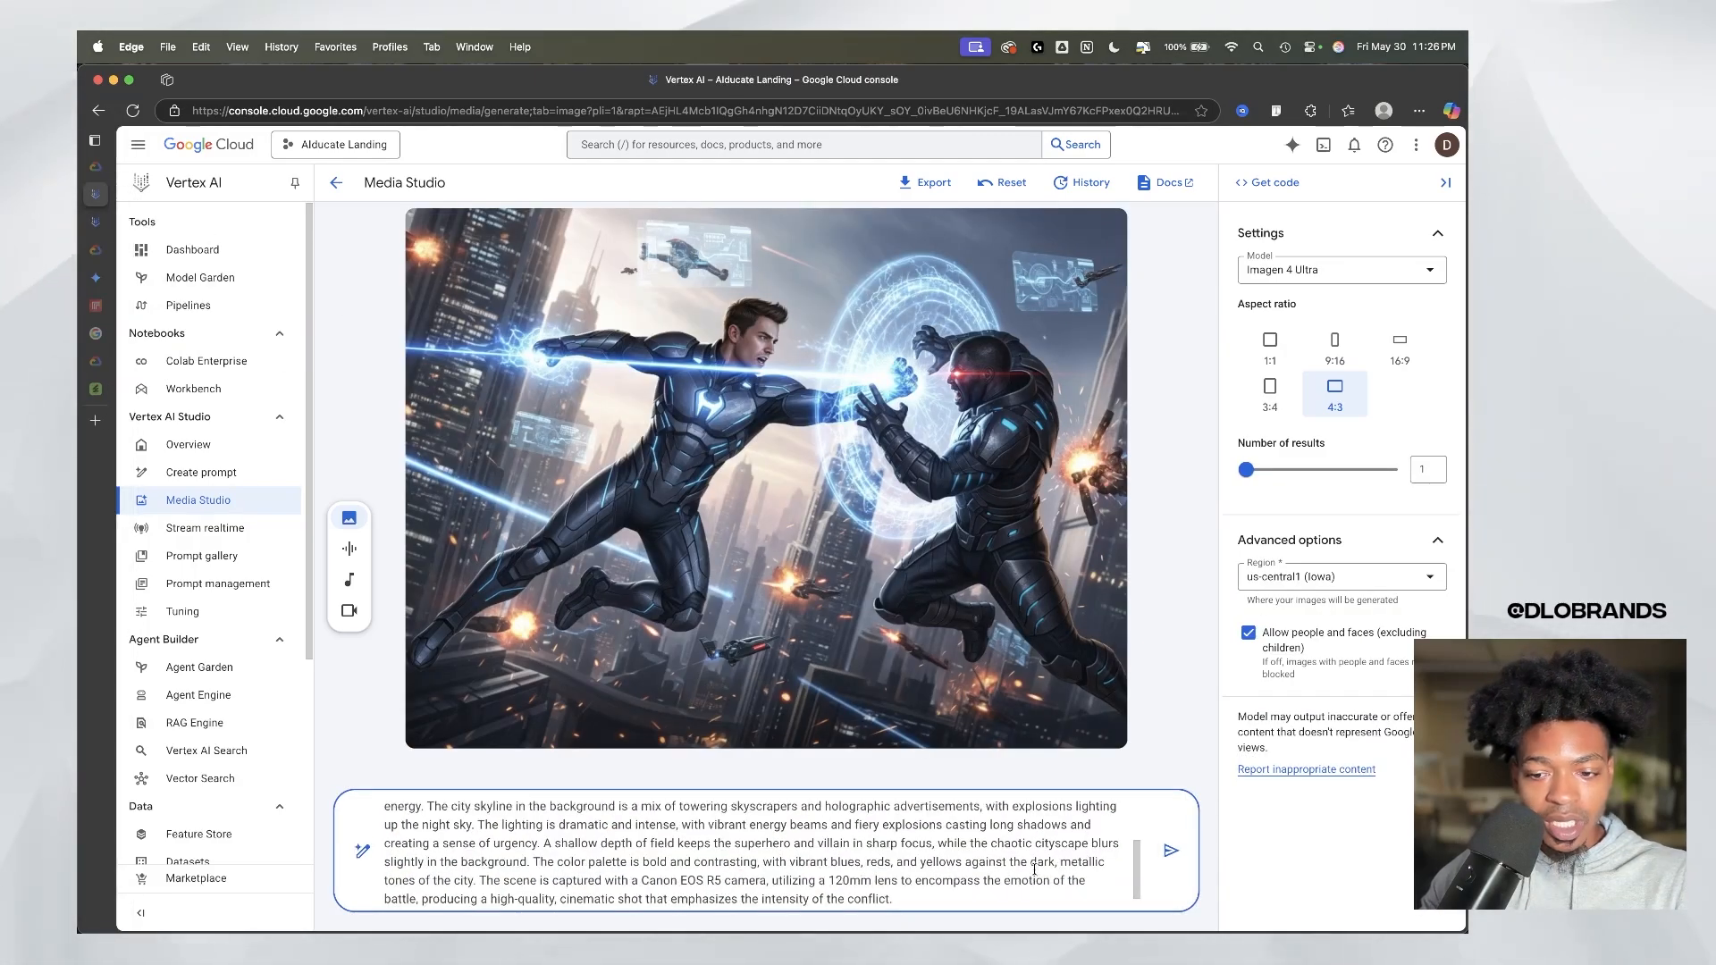
pyautogui.scroll(-1, 1028, 863)
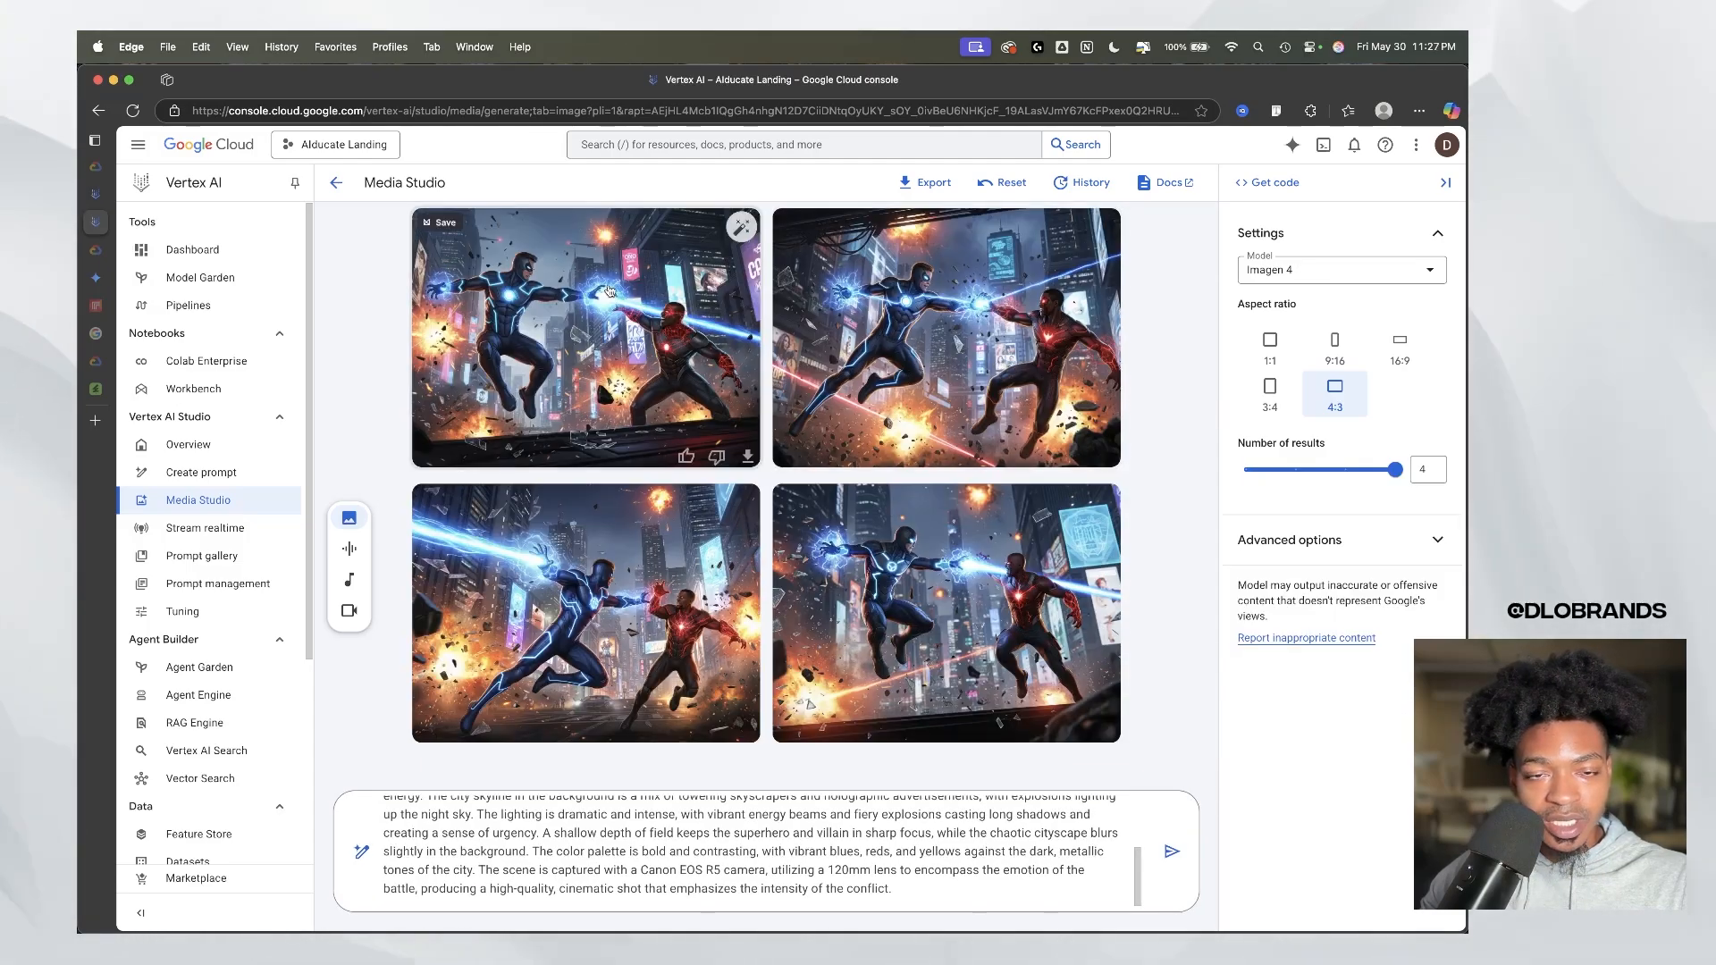
# Step: Examine each of the four Imagen 4 superhero results up close and compare them with the Imagen 4 Ultra image
pyautogui.scroll(5, 609, 281)
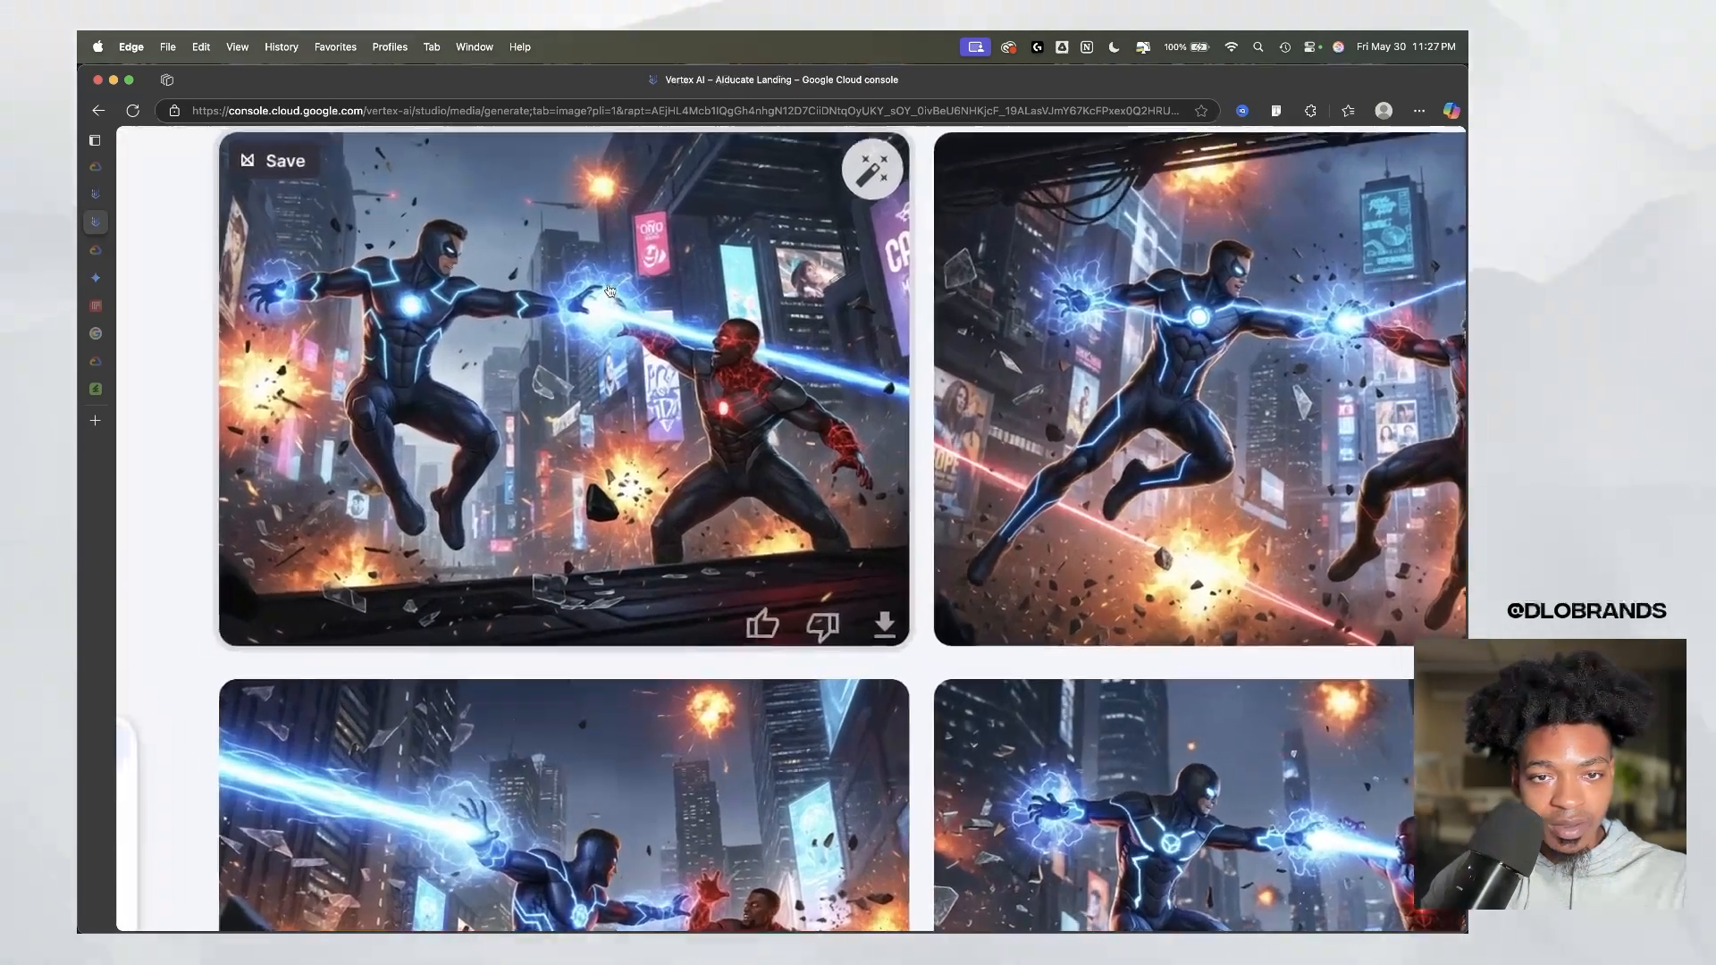
pyautogui.scroll(2, 609, 291)
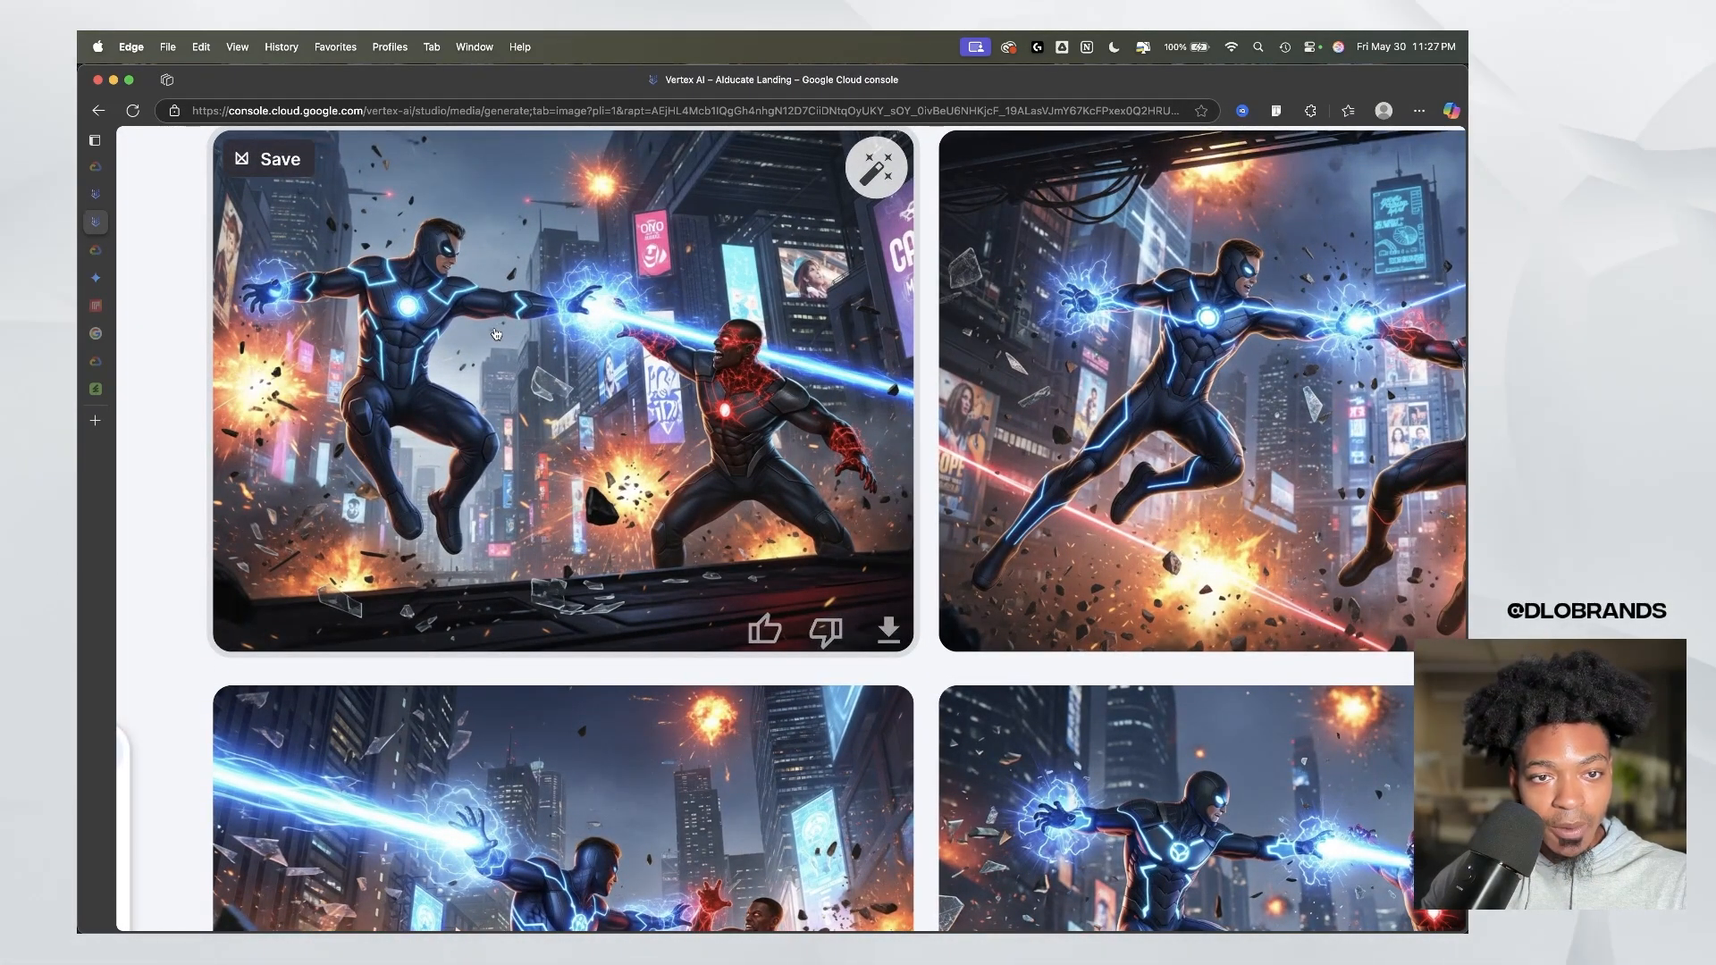
pyautogui.hscroll(5, 496, 334)
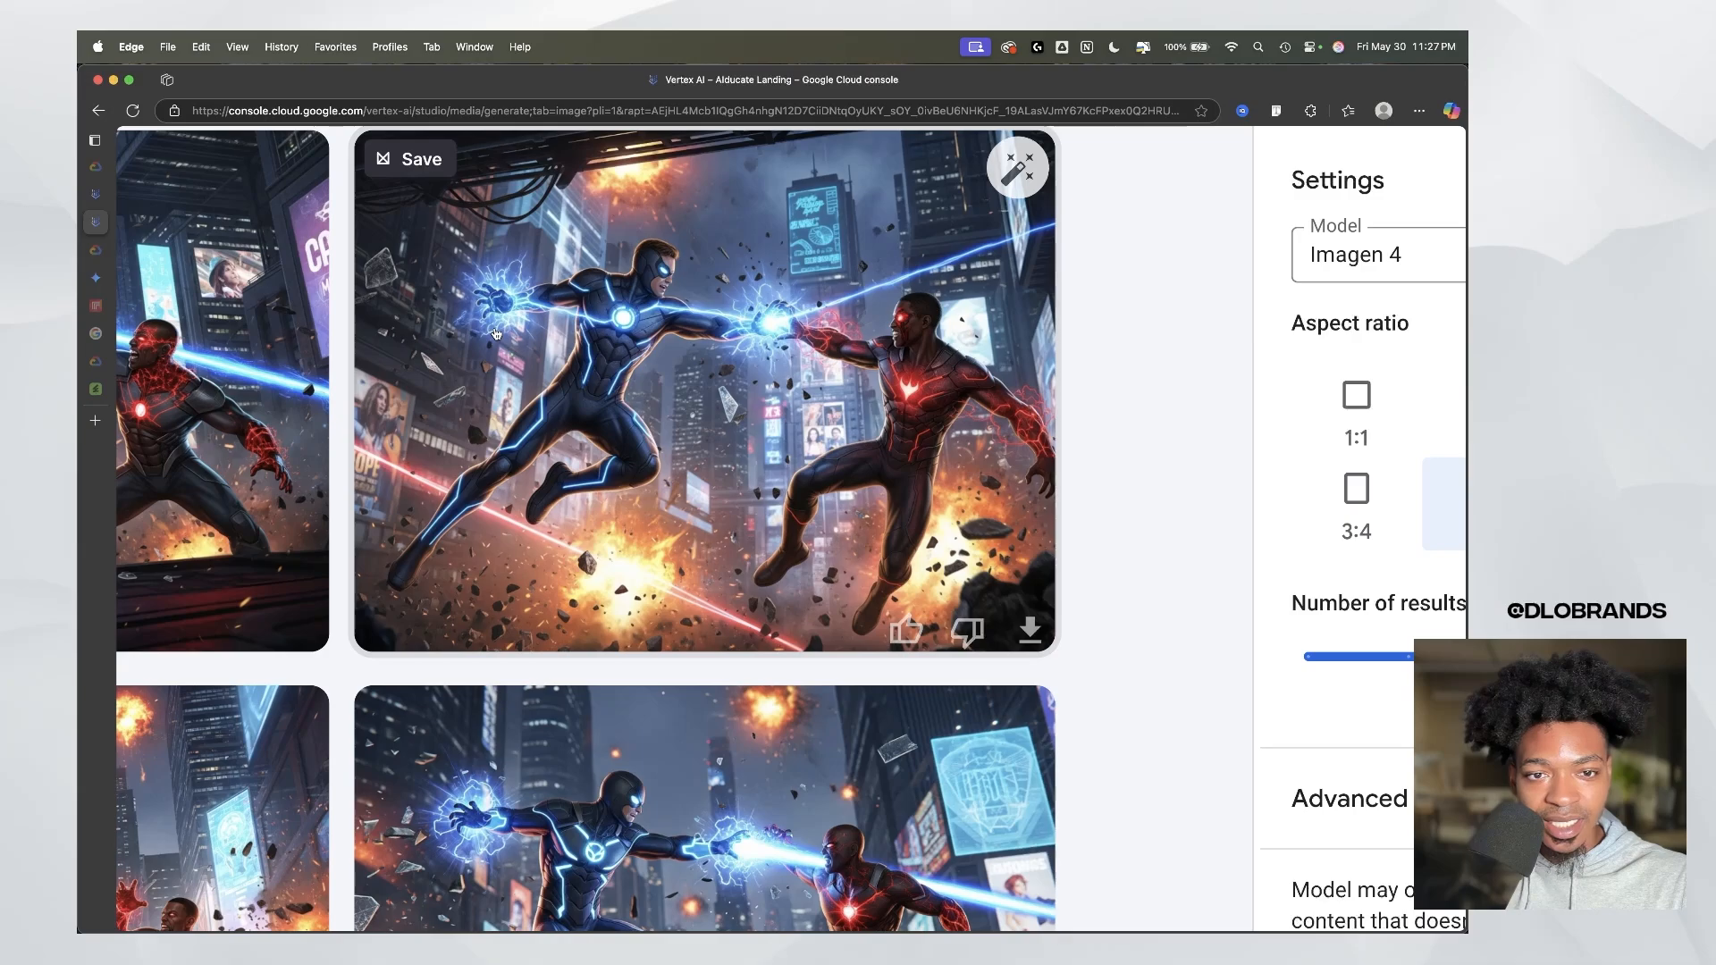
pyautogui.scroll(-5, 496, 334)
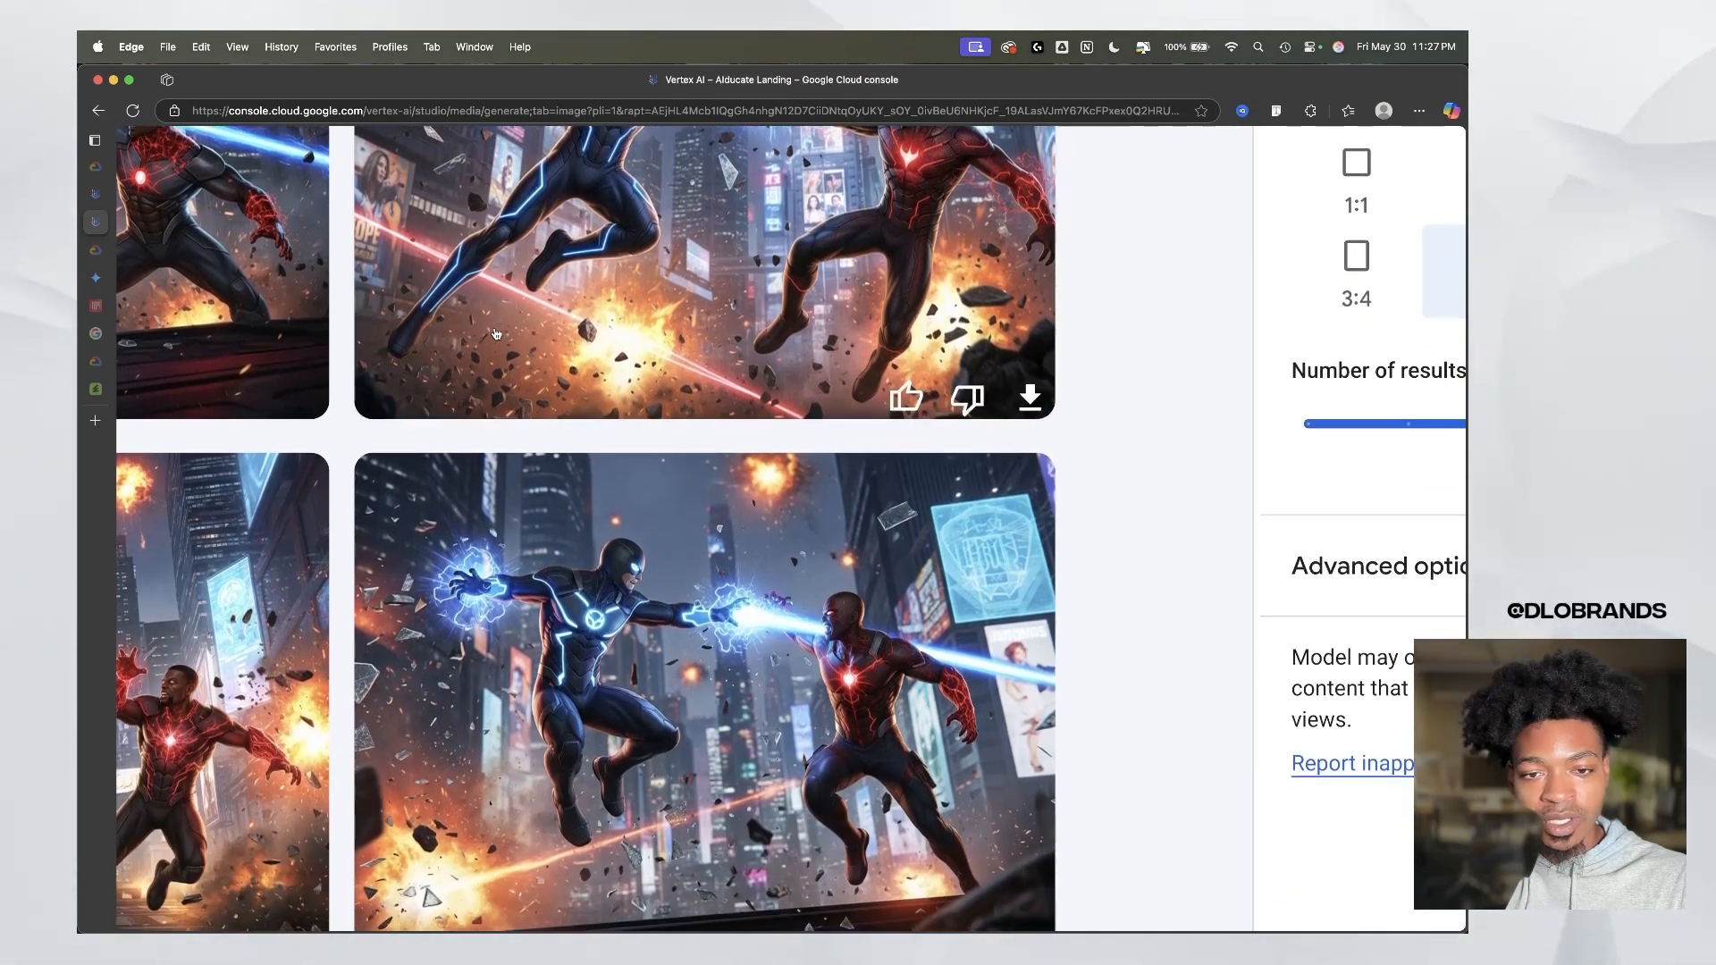
pyautogui.scroll(-3, 495, 337)
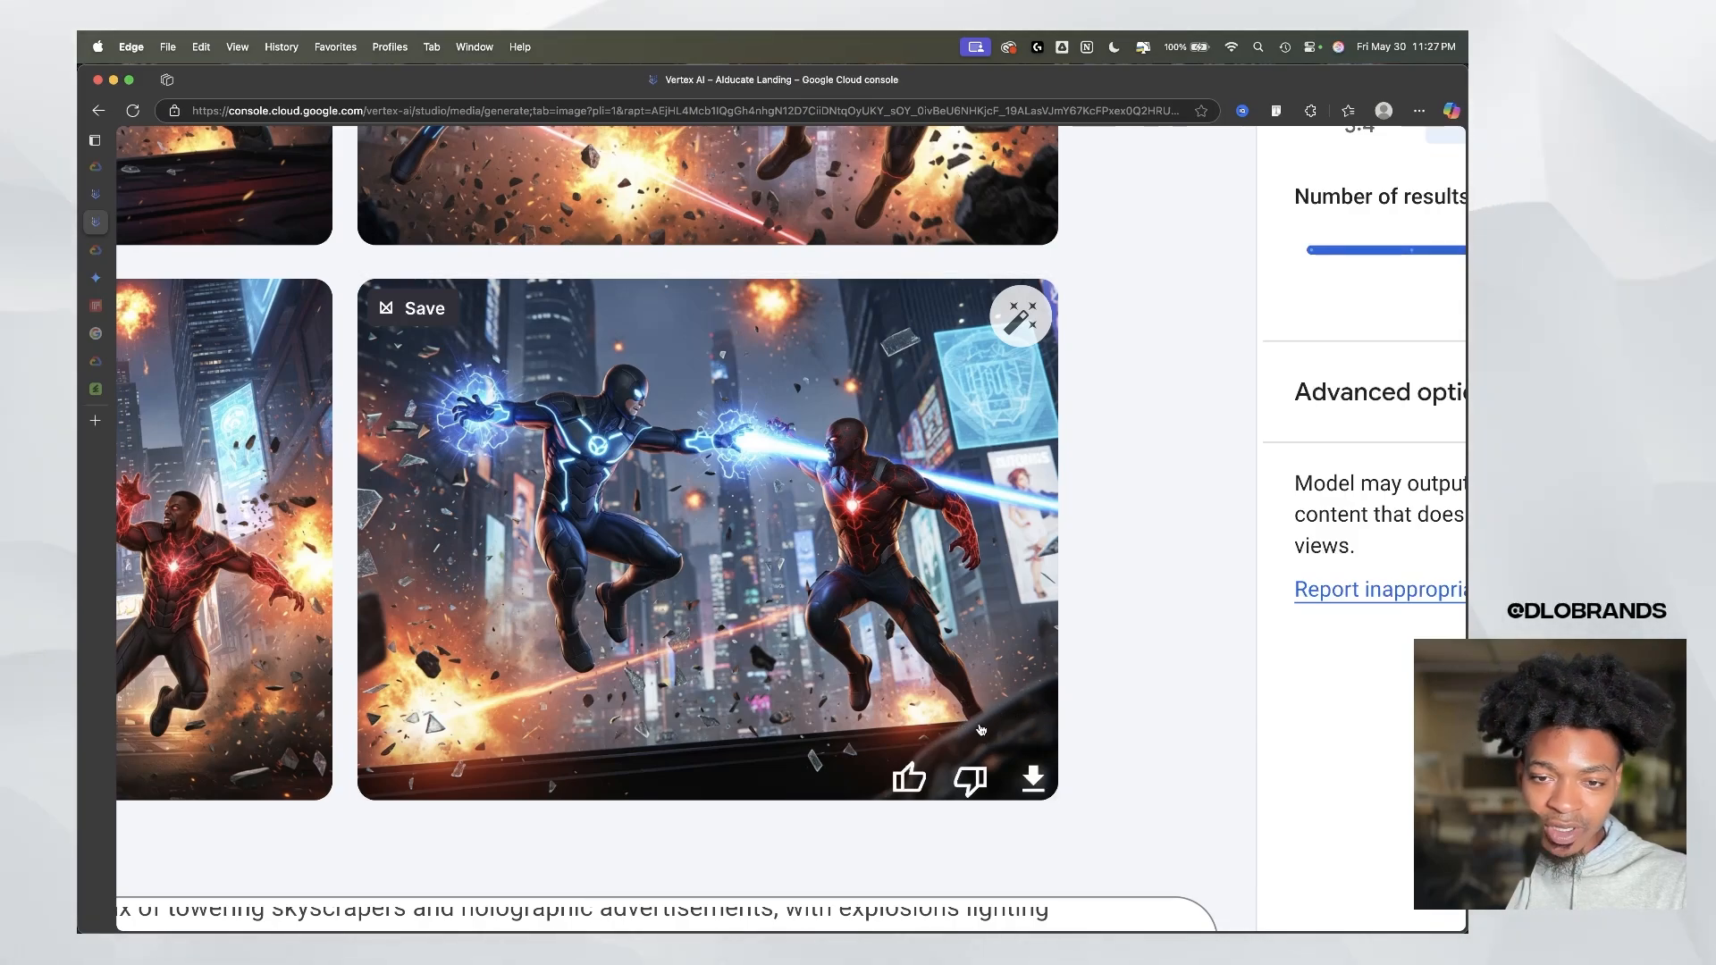
pyautogui.hscroll(-5, 938, 715)
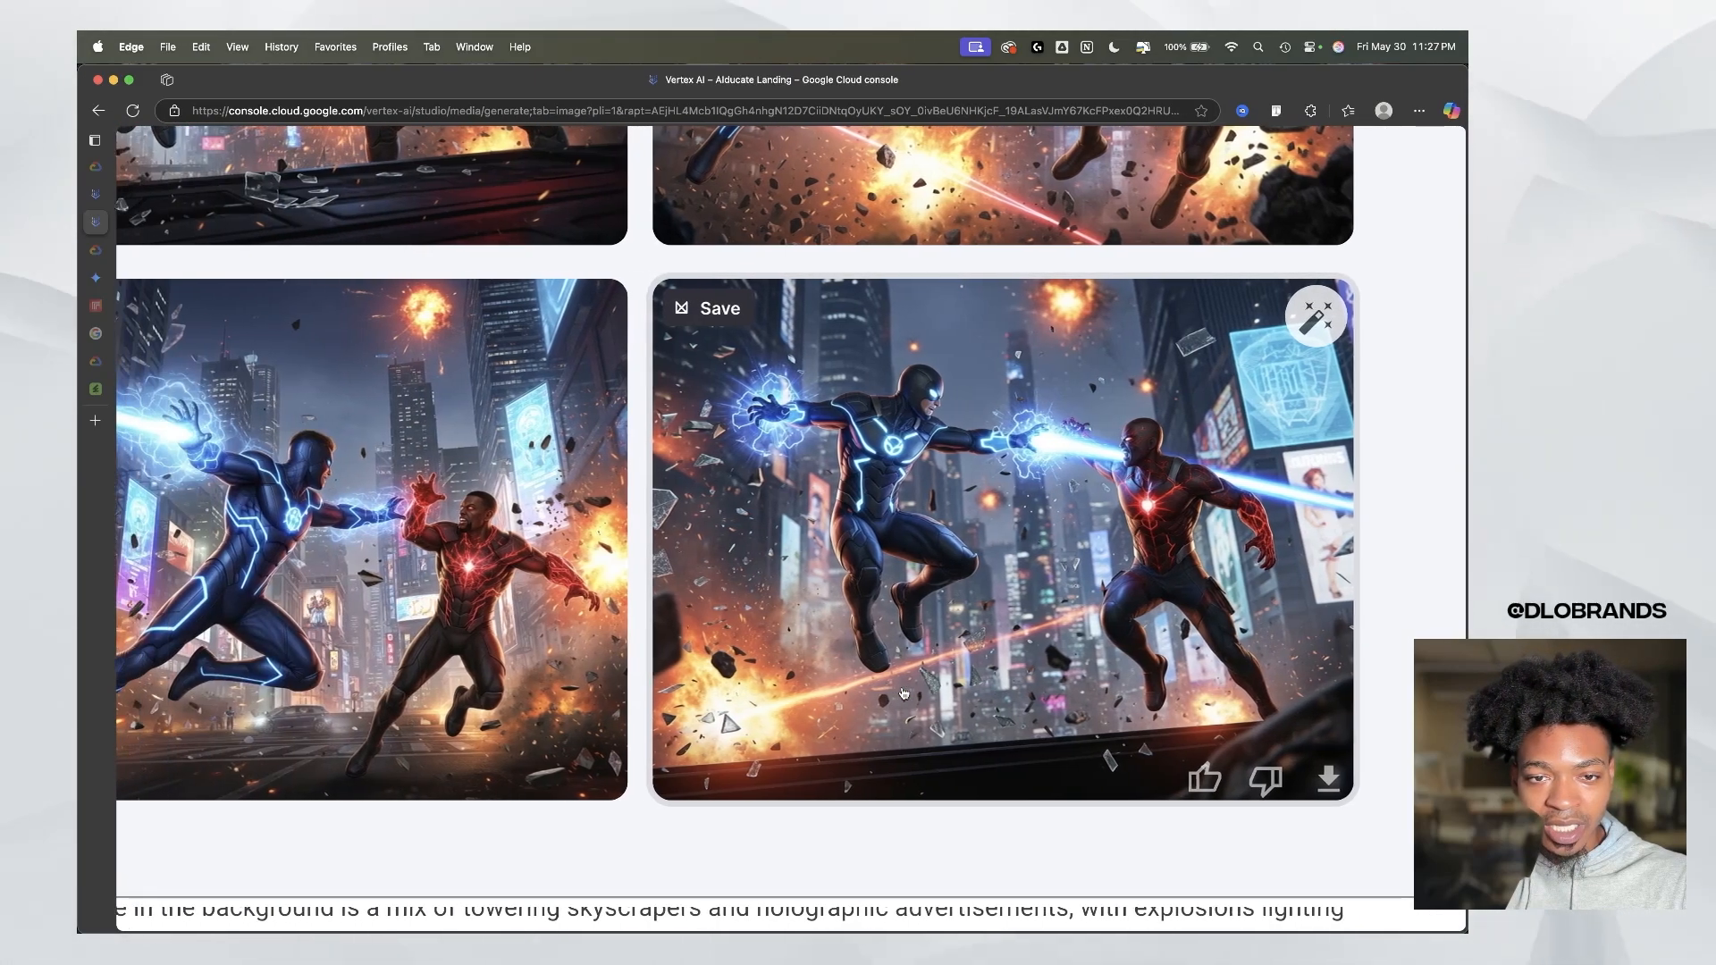
pyautogui.hscroll(-3, 715, 706)
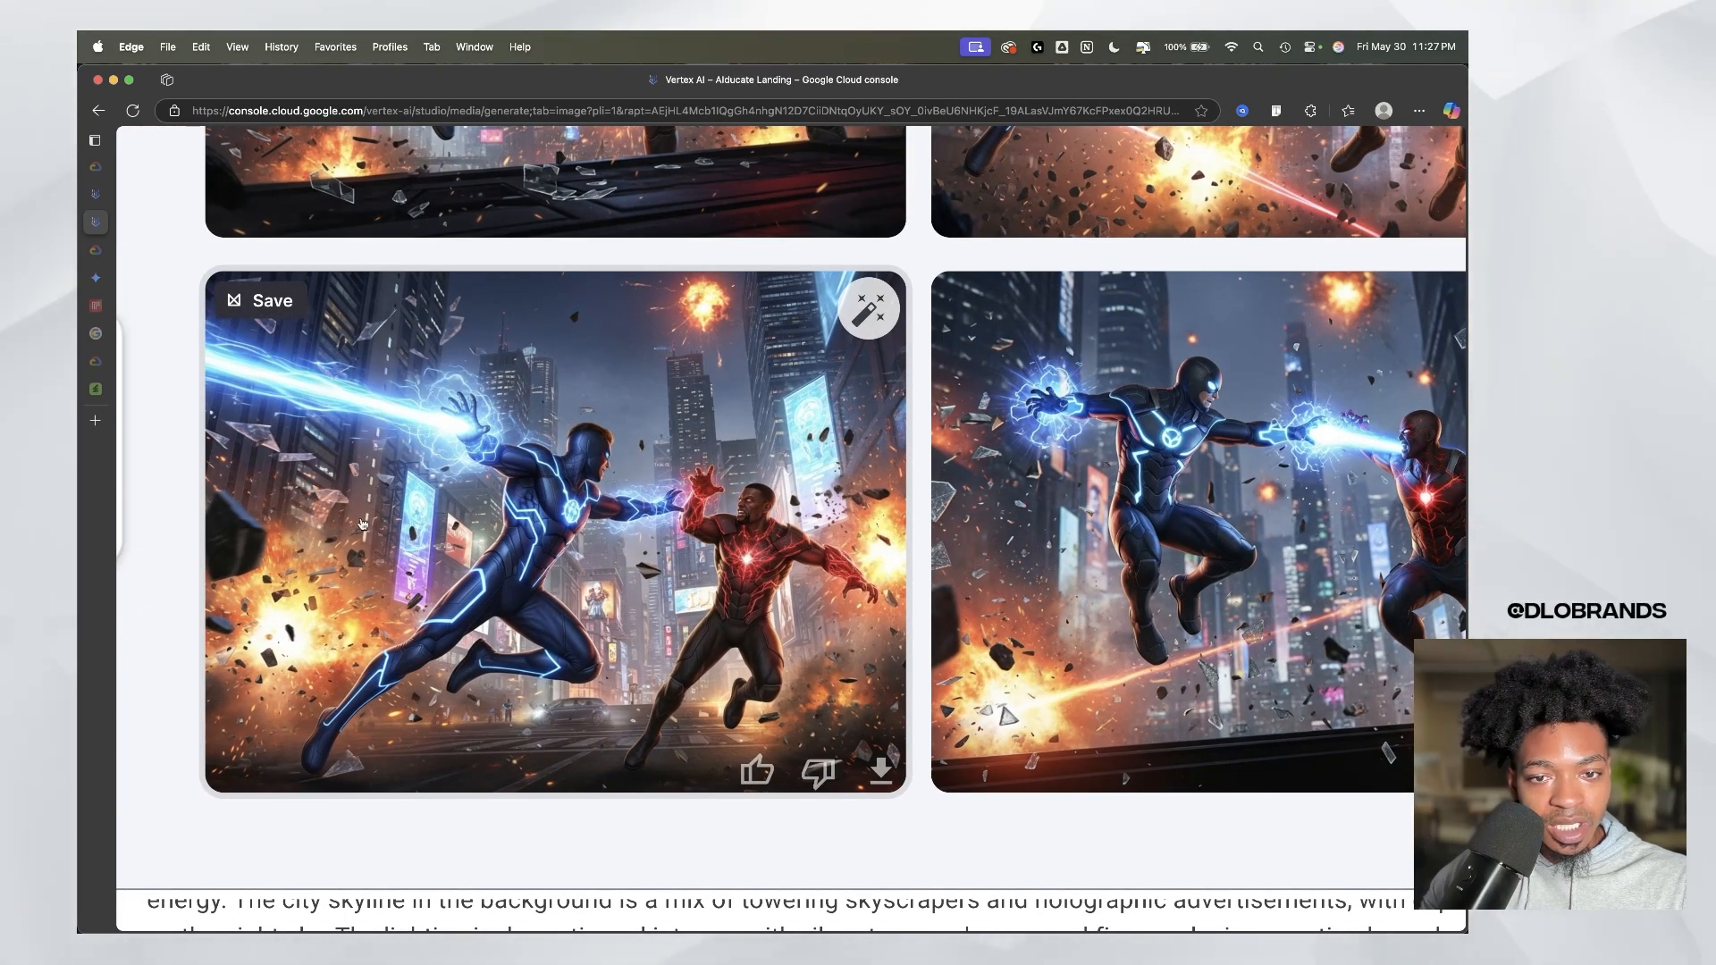
pyautogui.keyDown('ctrl'); pyautogui.scroll(-5, 386, 538); pyautogui.keyUp('ctrl')
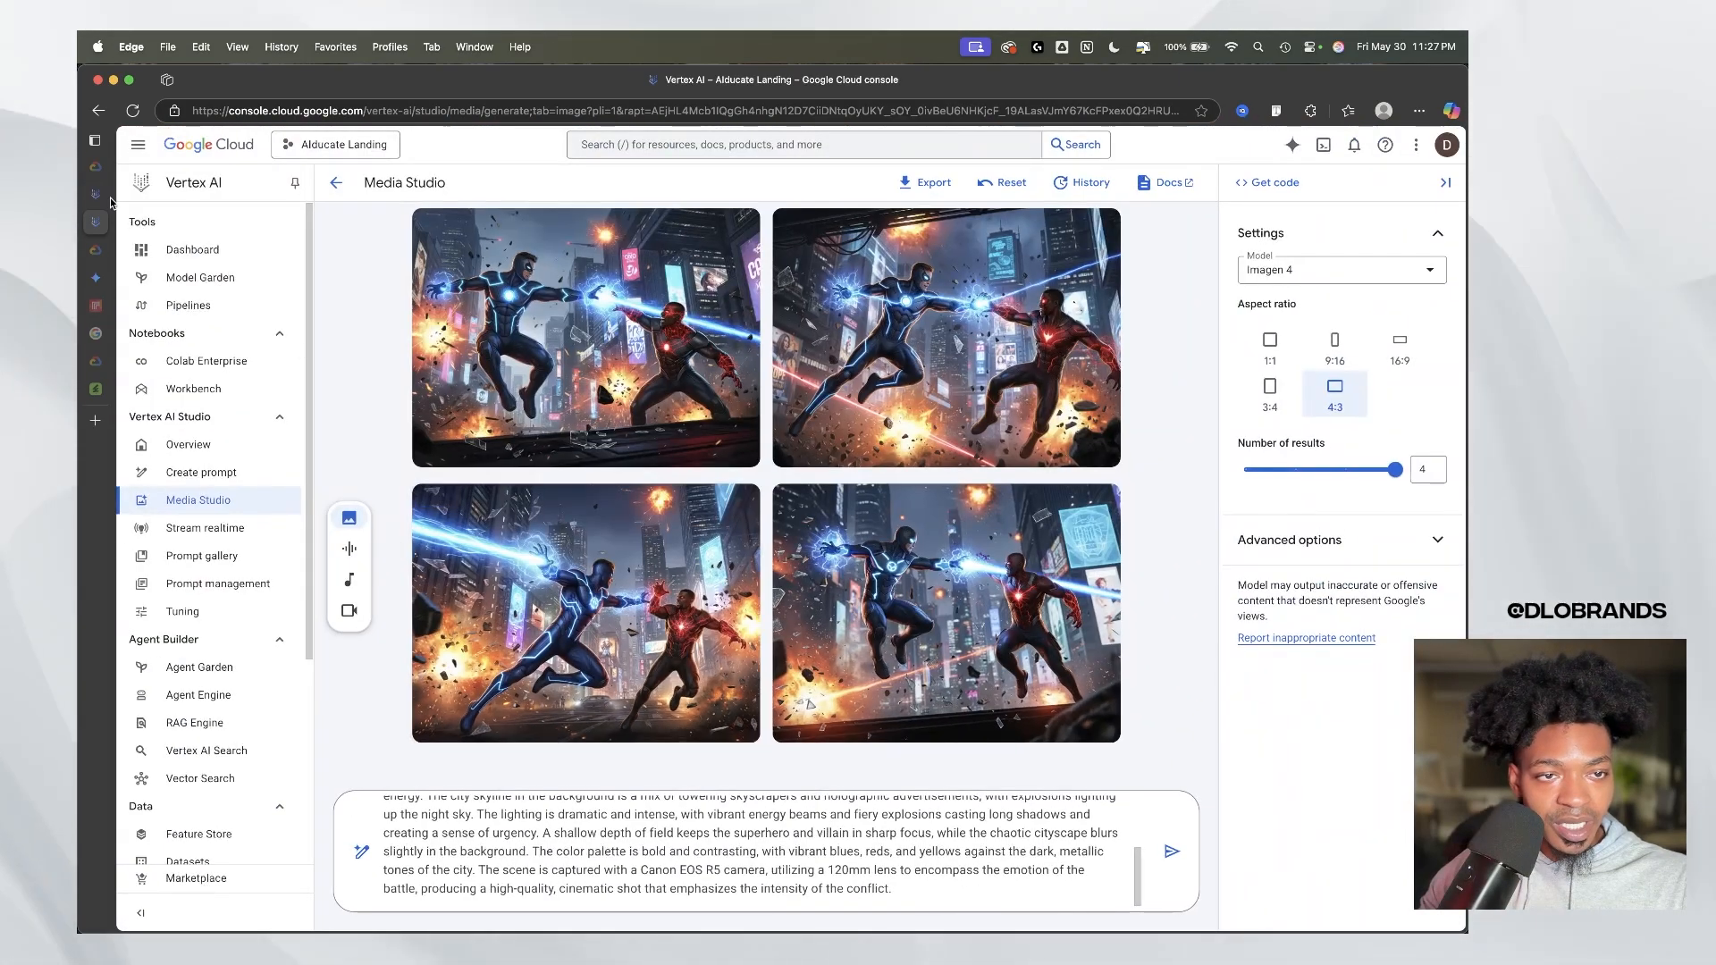
pyautogui.click(98, 195)
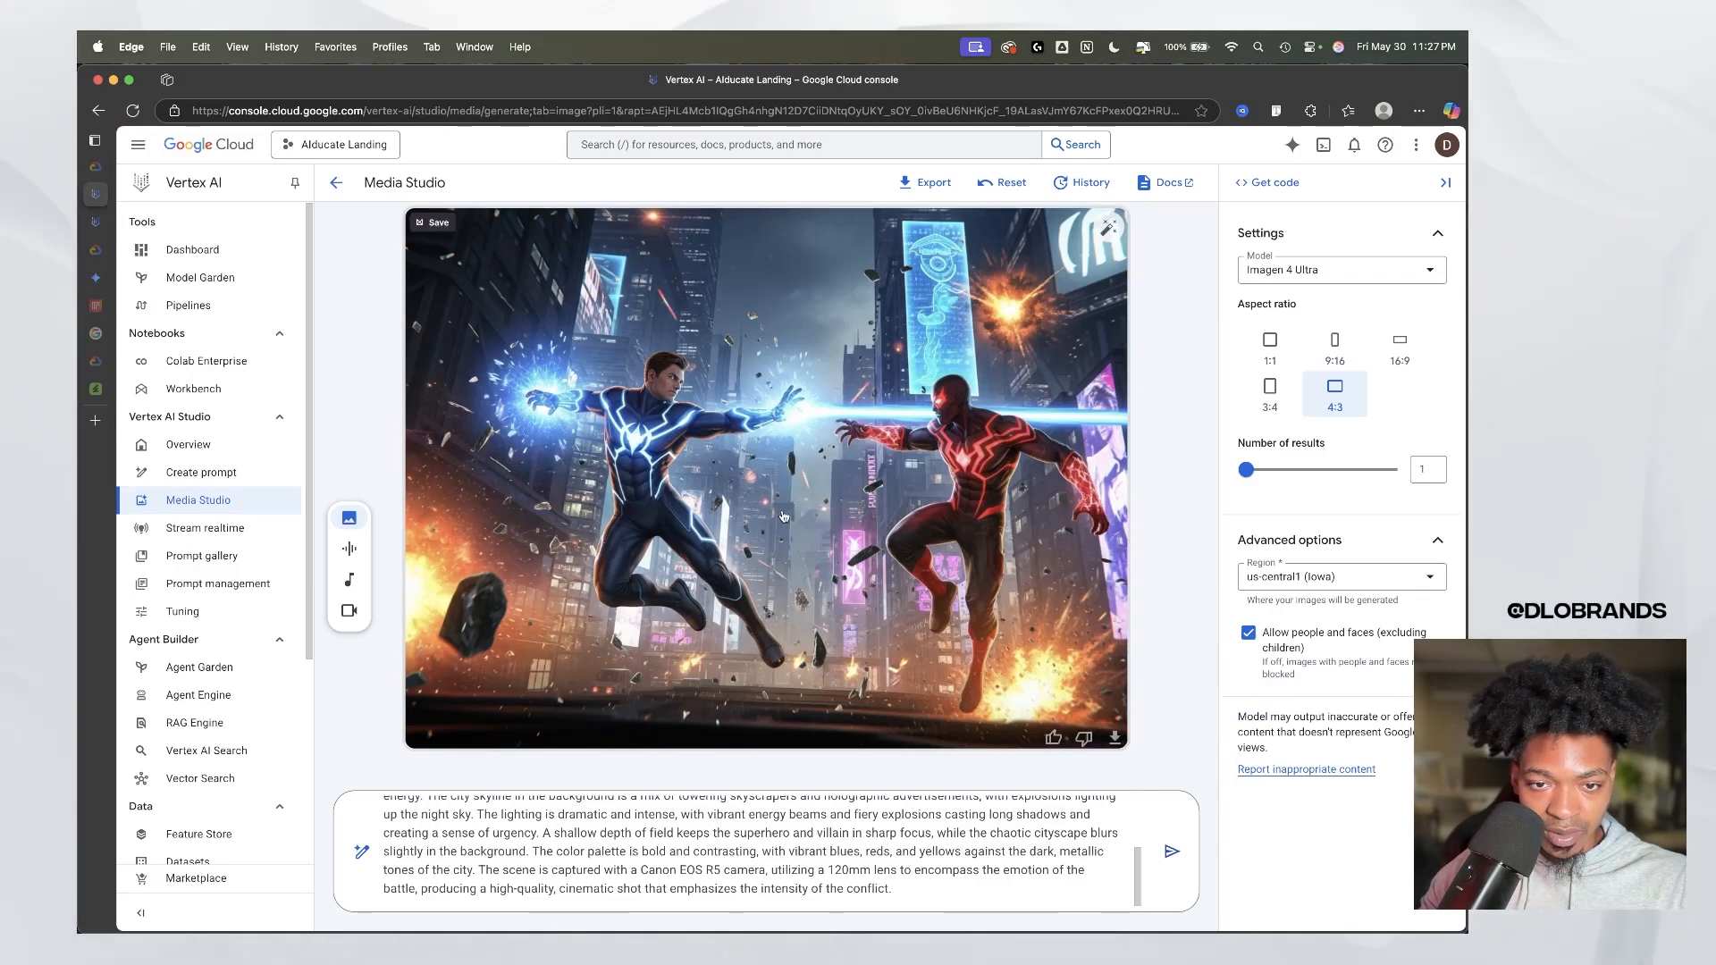
# Step: Examine the Imagen 4 Ultra superhero image up close and return to the normal view
pyautogui.click(747, 463)
pyautogui.click(721, 418)
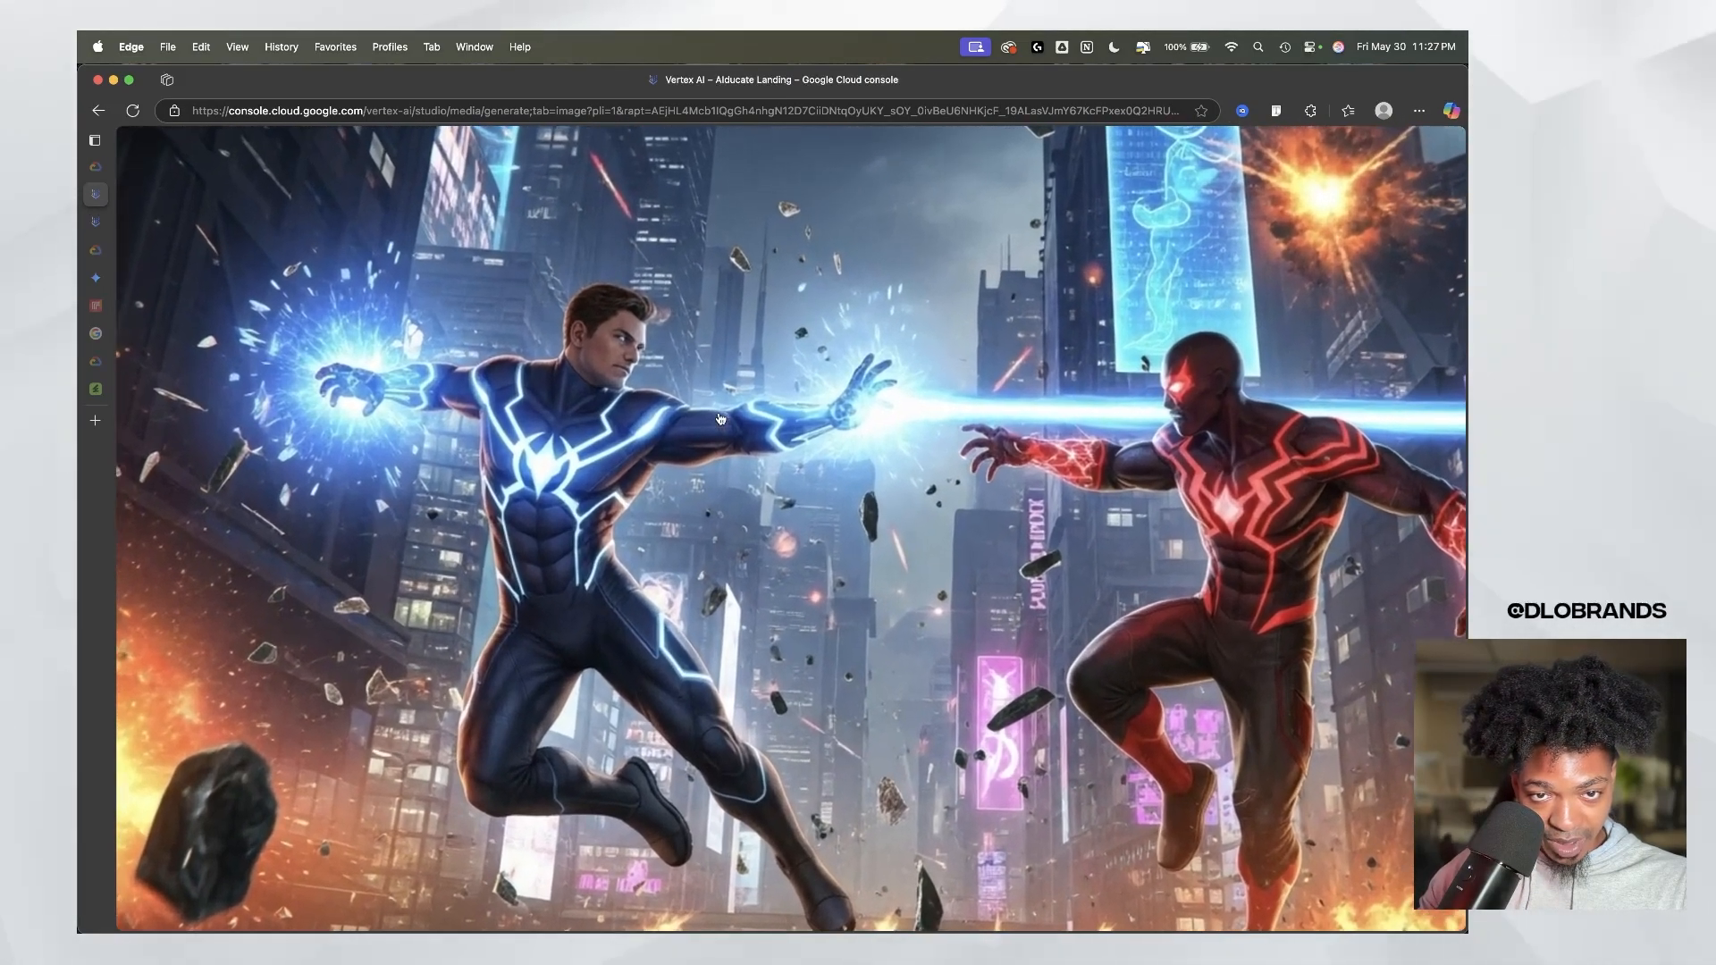
pyautogui.press('Escape')
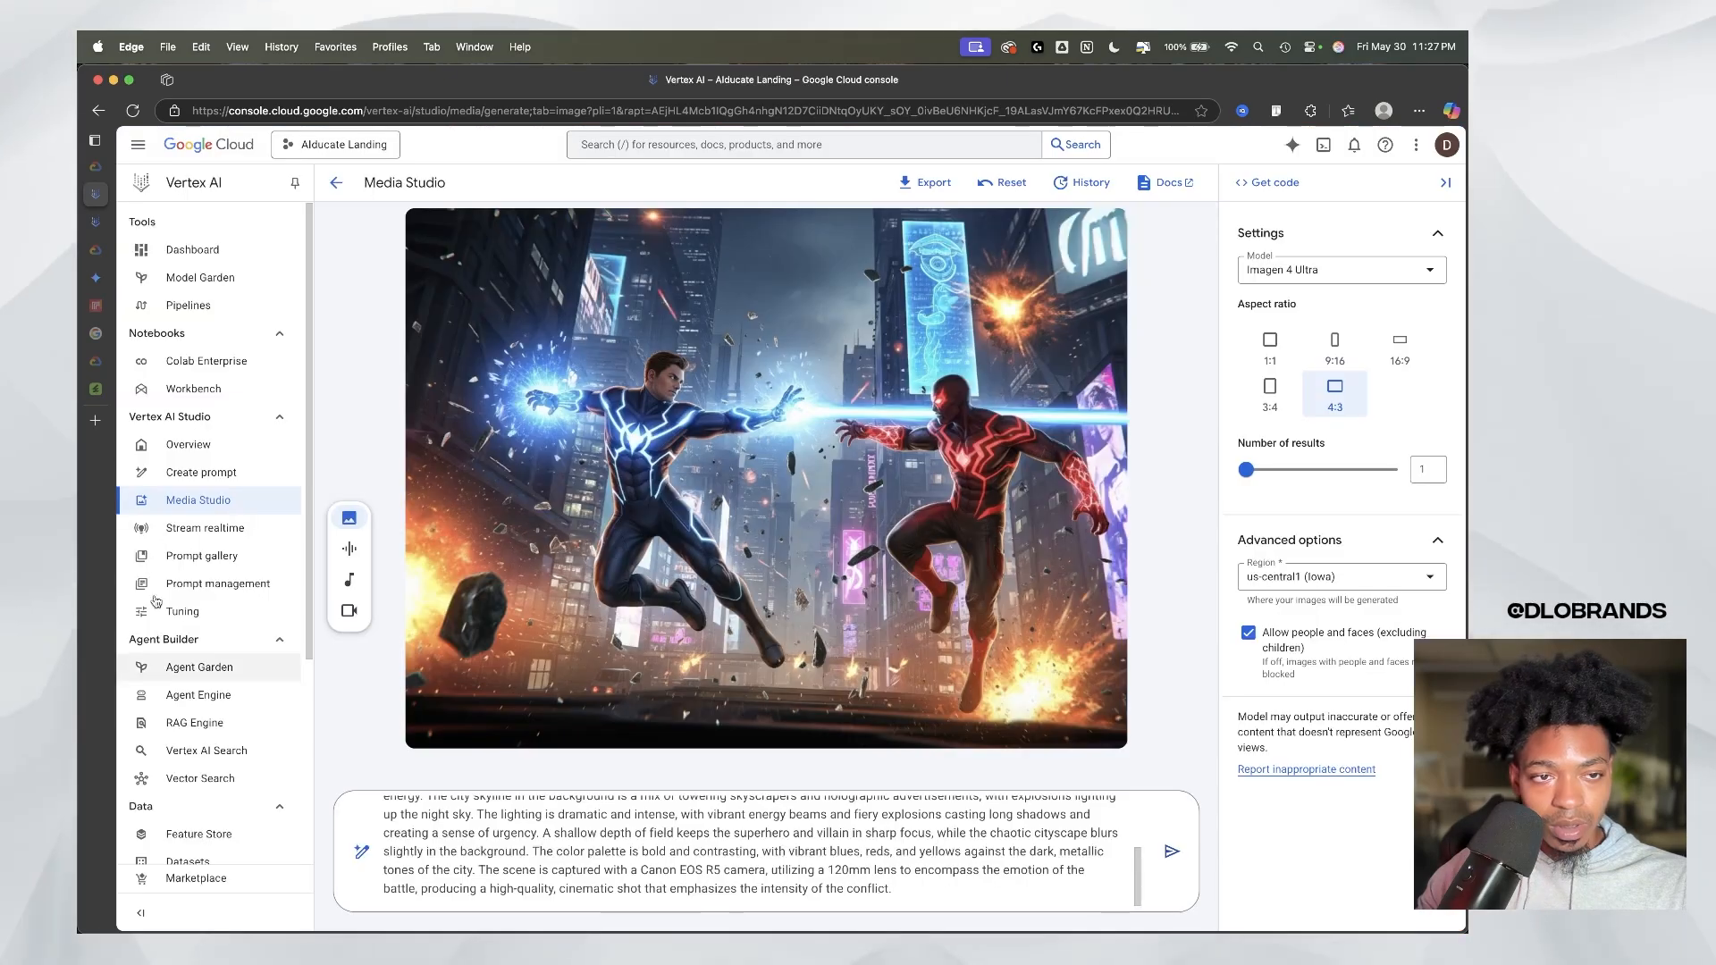
# Step: Ask Gemini for the text prompt reworked as a POV shot of a hero teammate watching another teammate
pyautogui.click(96, 278)
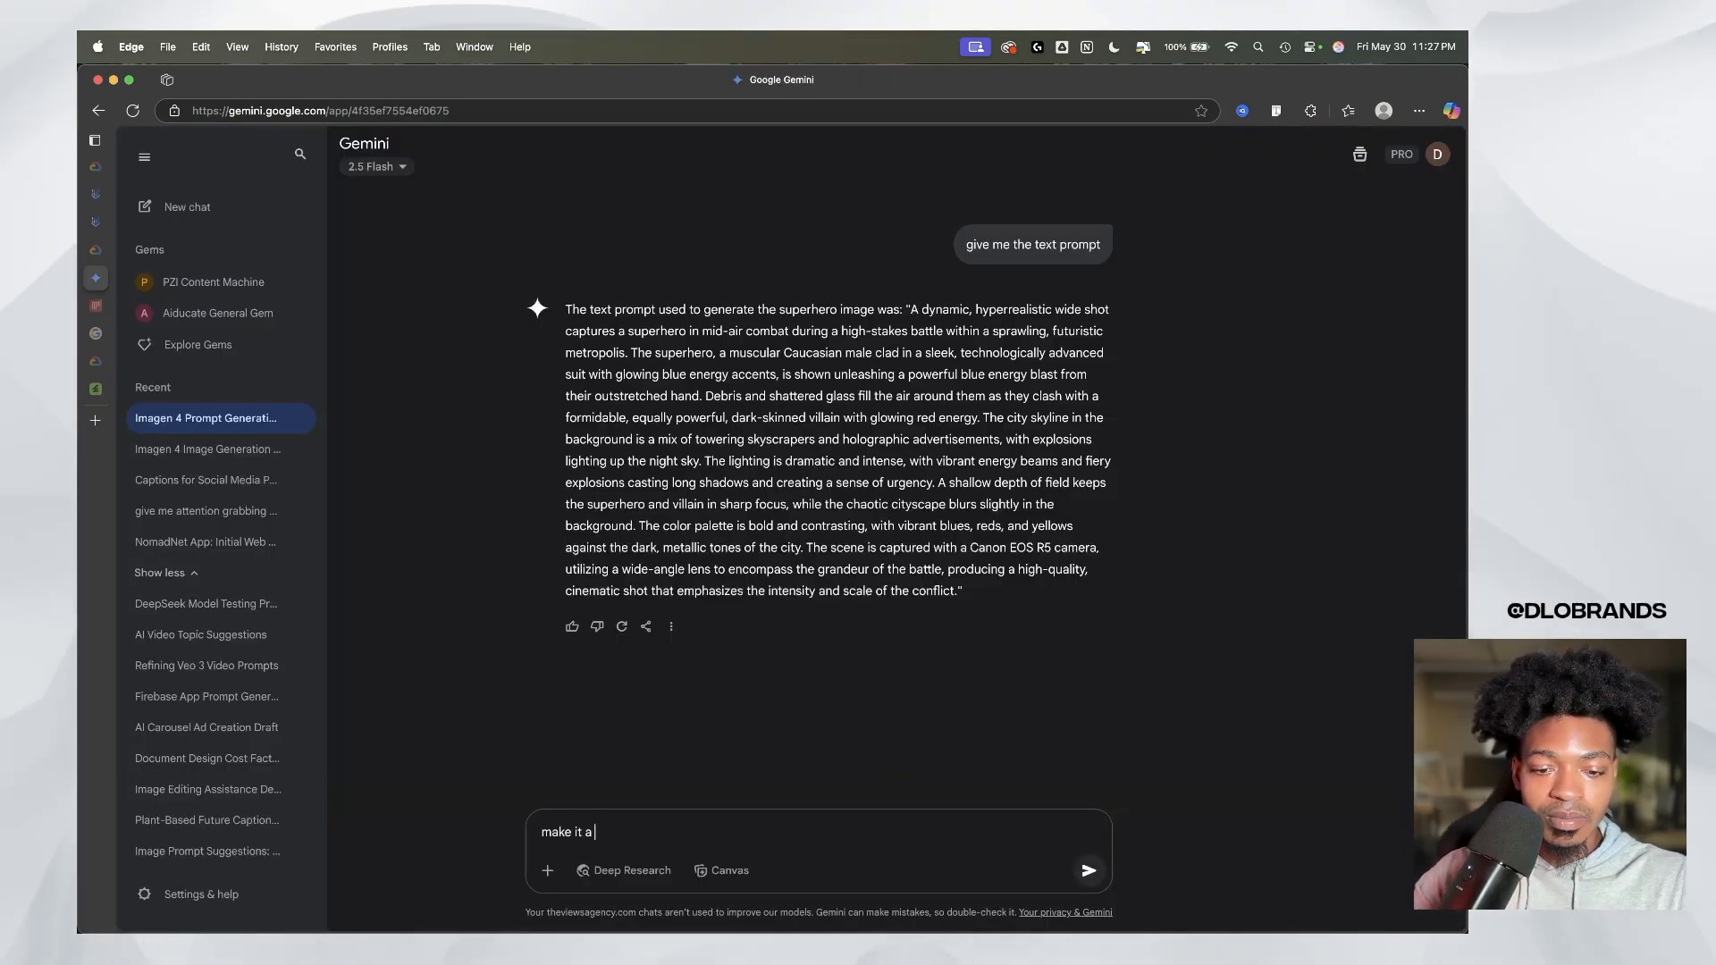
pyautogui.write('shot of')
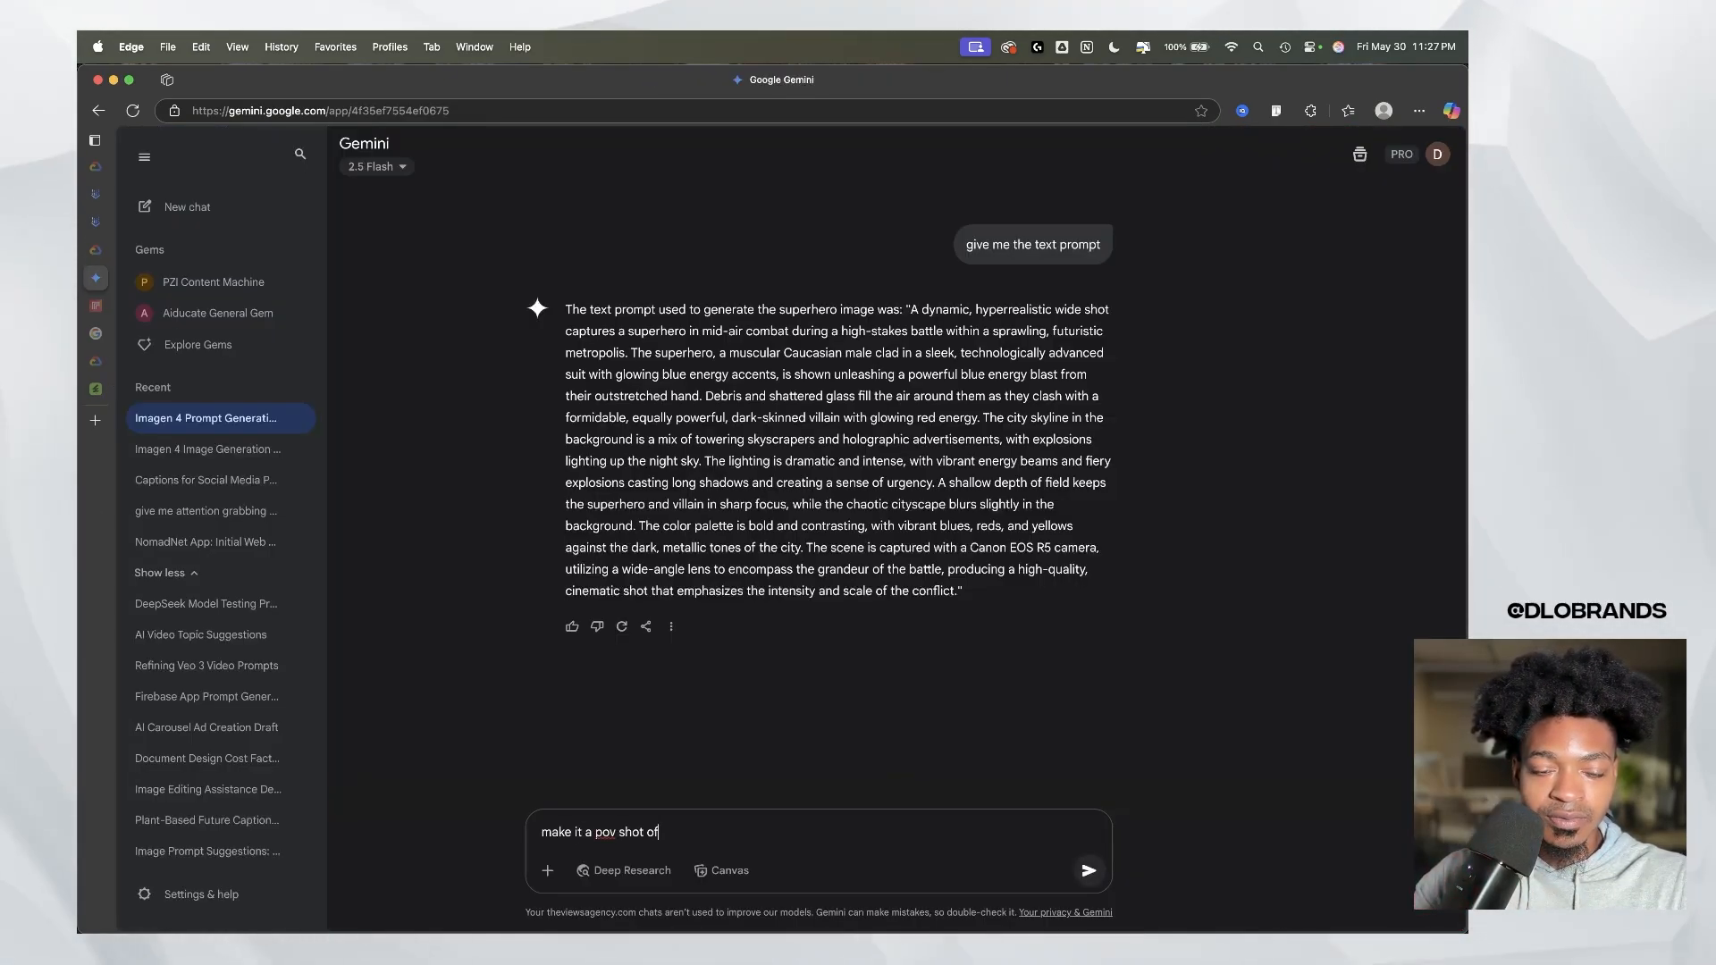
pyautogui.write(' a')
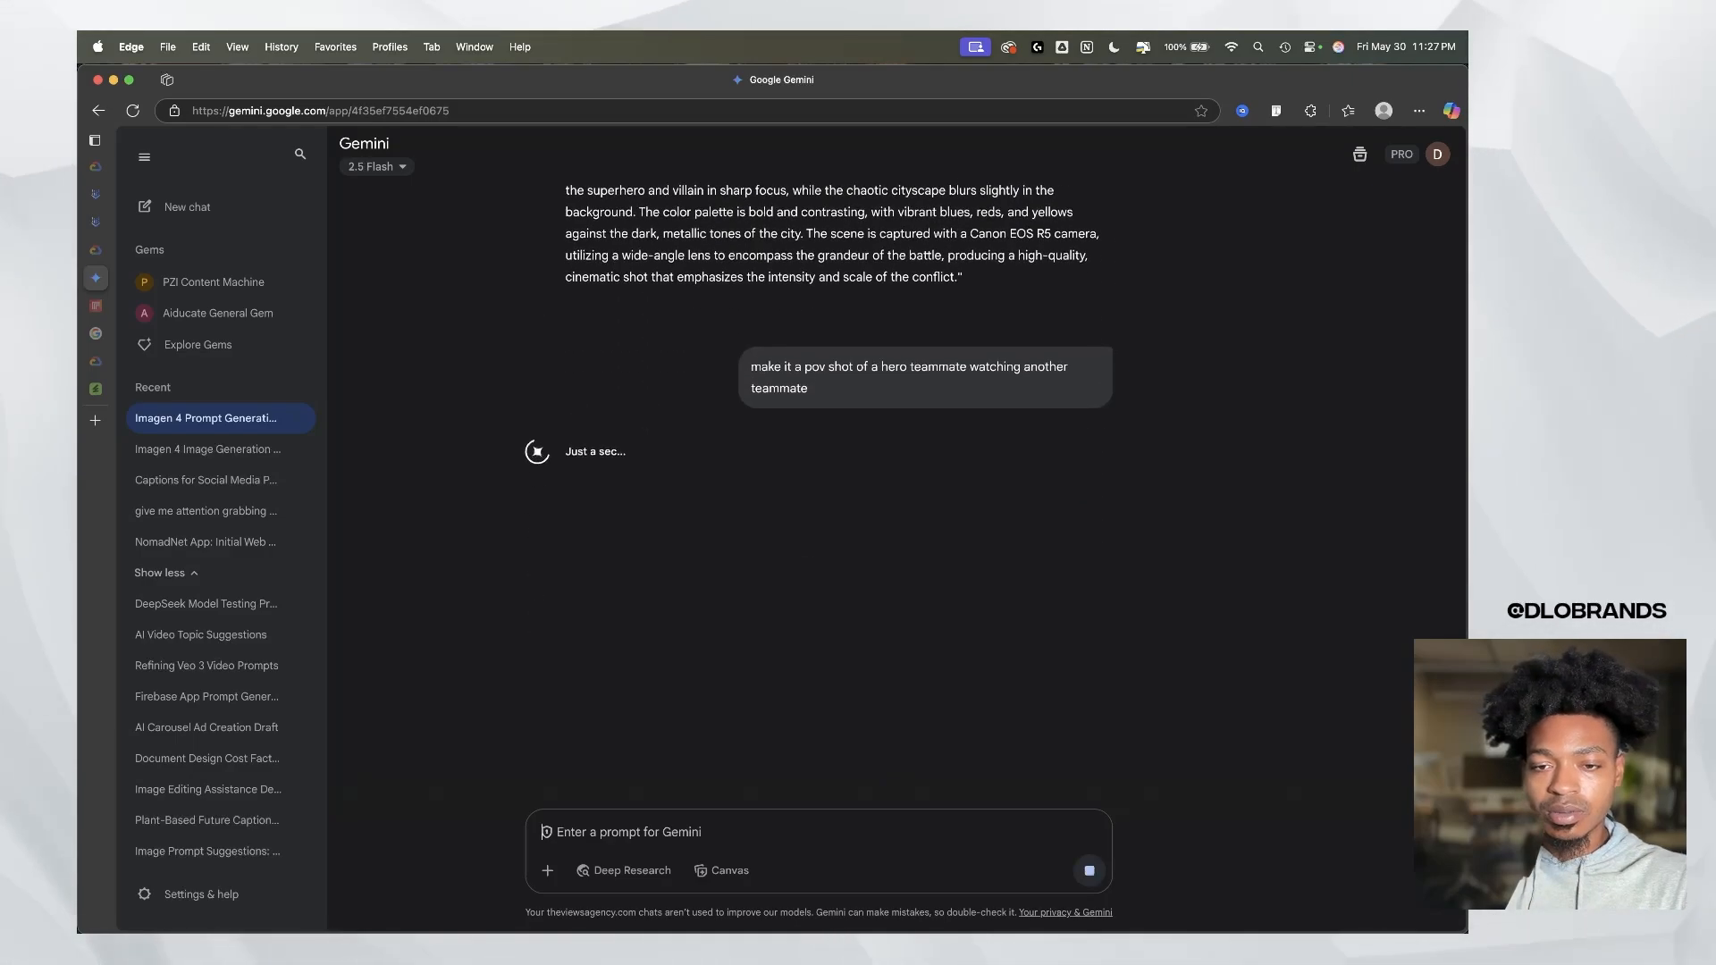
pyautogui.scroll(3, 561, 413)
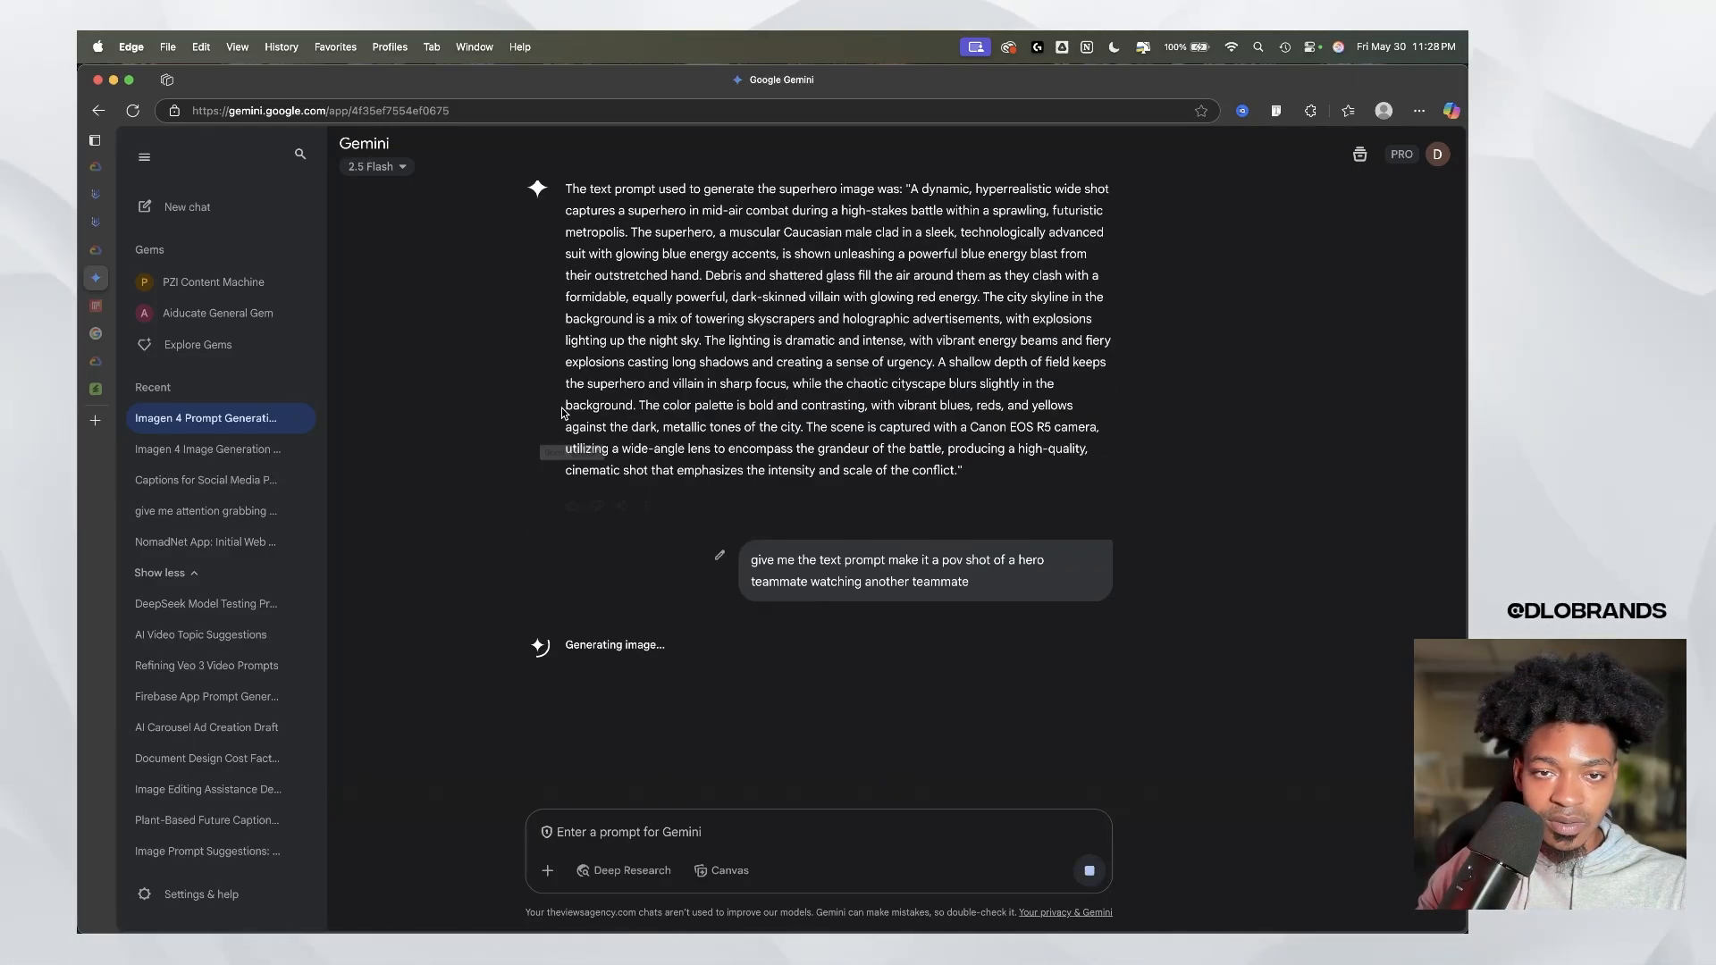
# Step: Copy Gemini's Sci-Fi Noir Detective Scene prompt into the Imagen 4 Ultra Media Studio tab and generate one image
pyautogui.scroll(10, 623, 408)
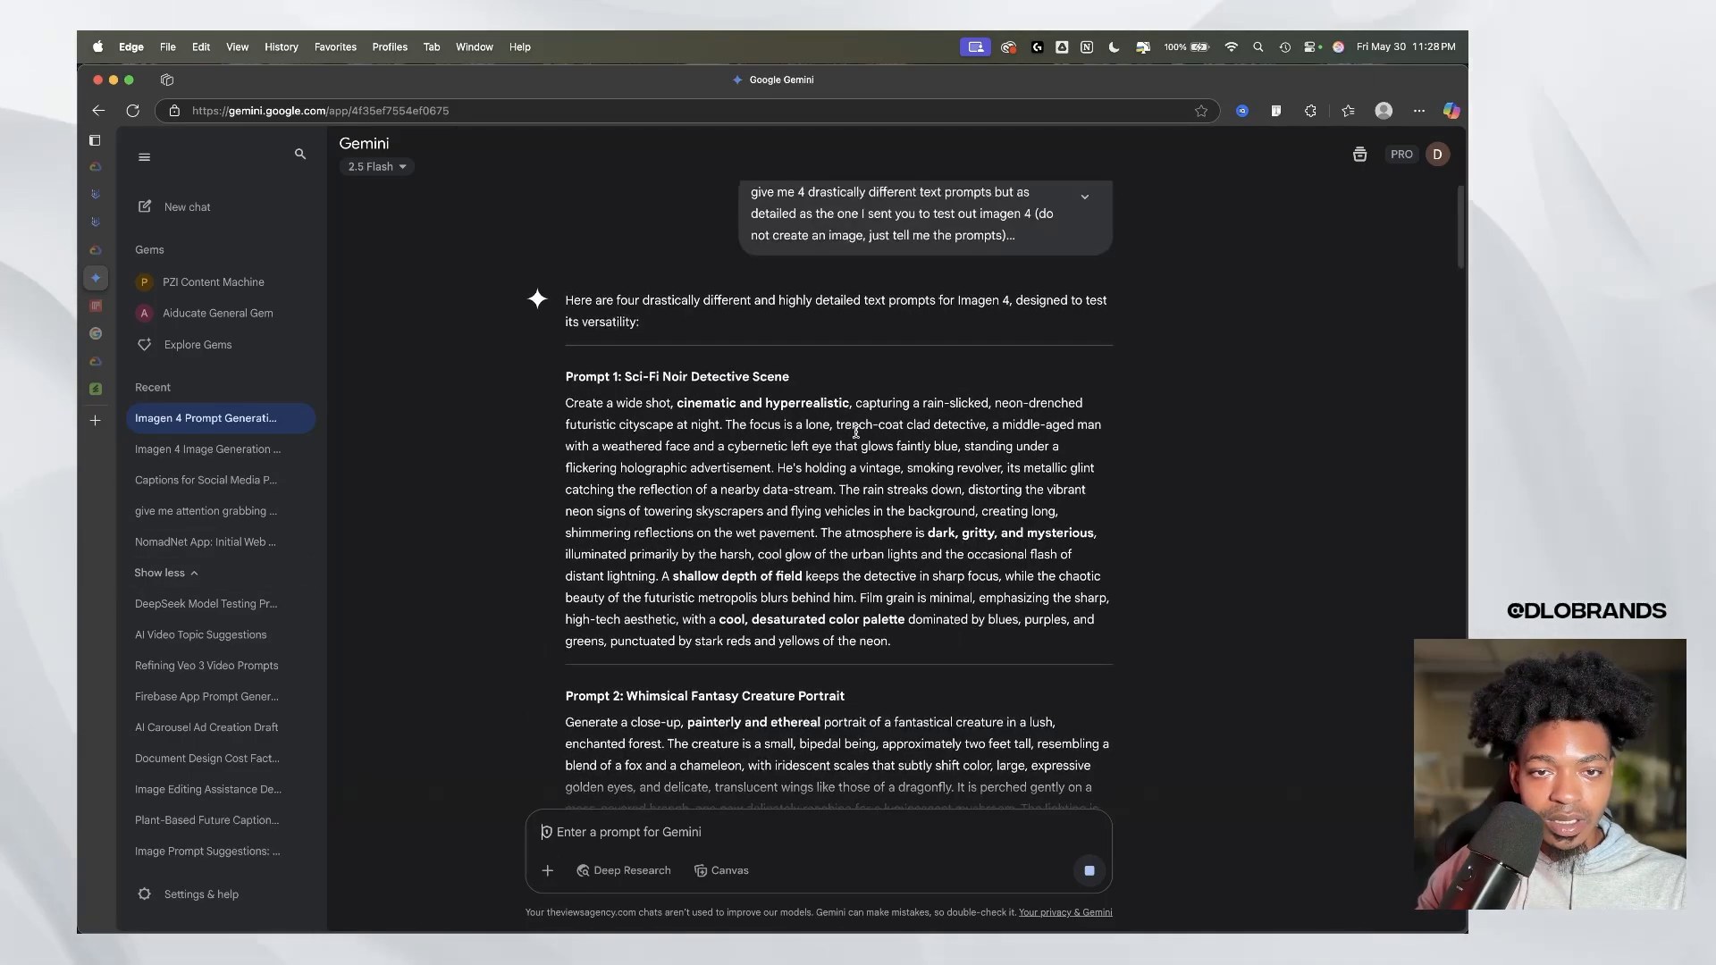
pyautogui.moveTo(566, 375); pyautogui.dragTo(892, 613)
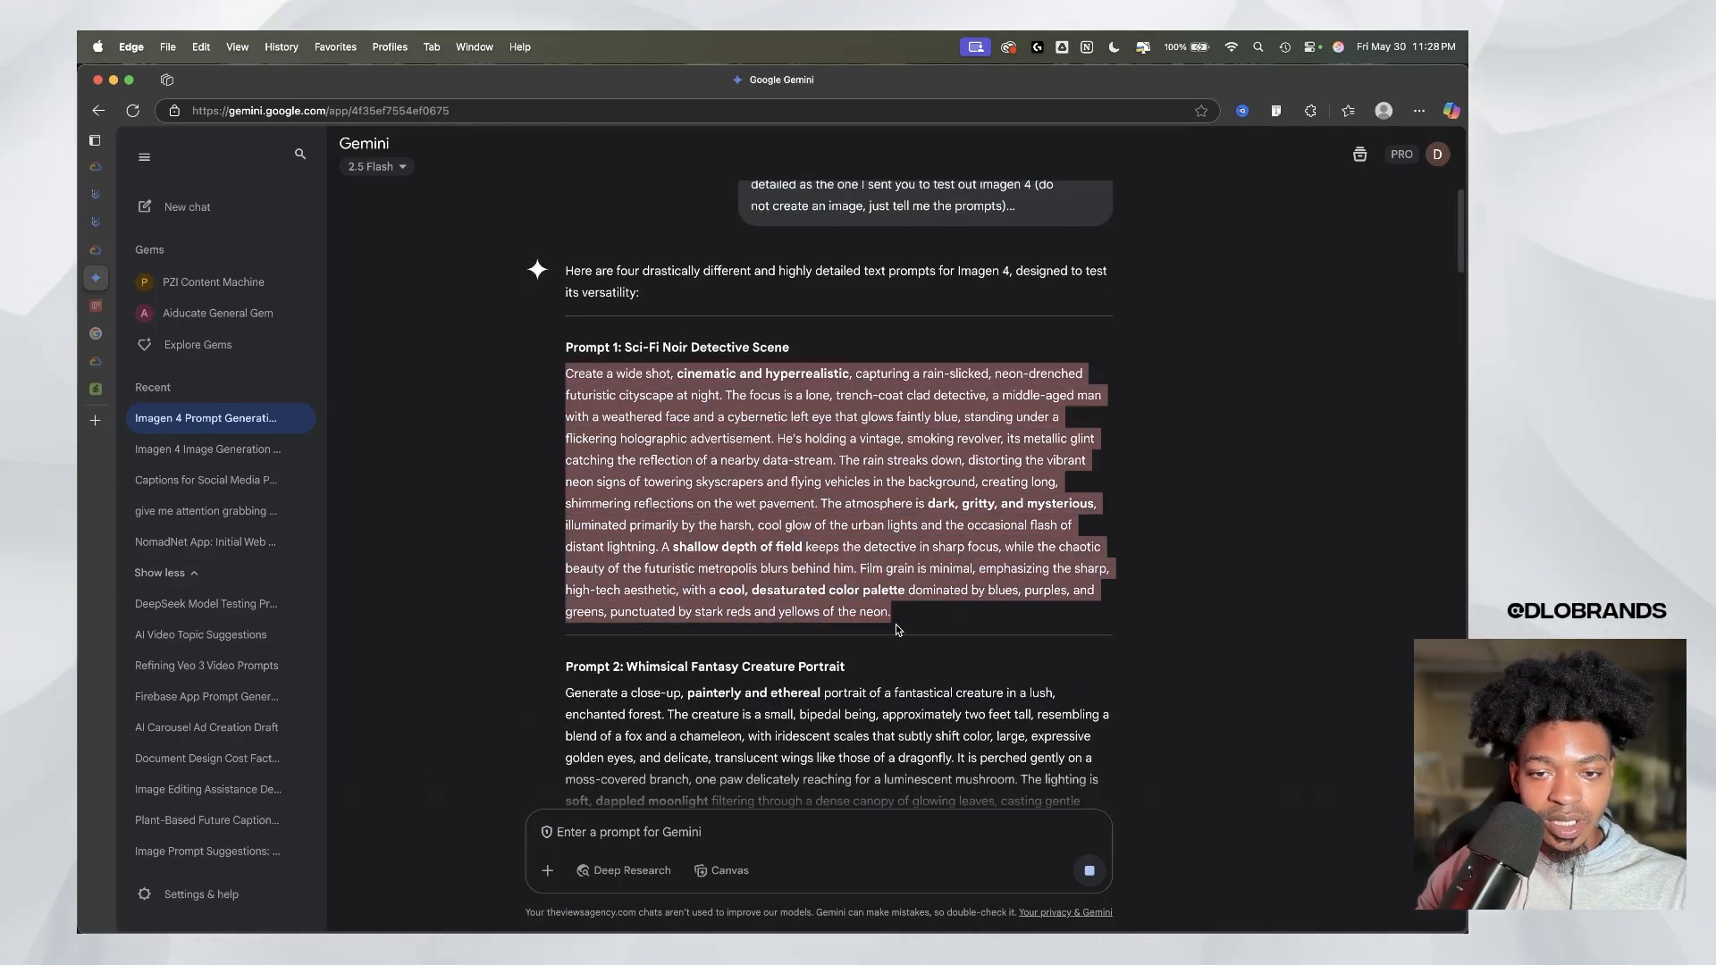
pyautogui.moveTo(92, 262)
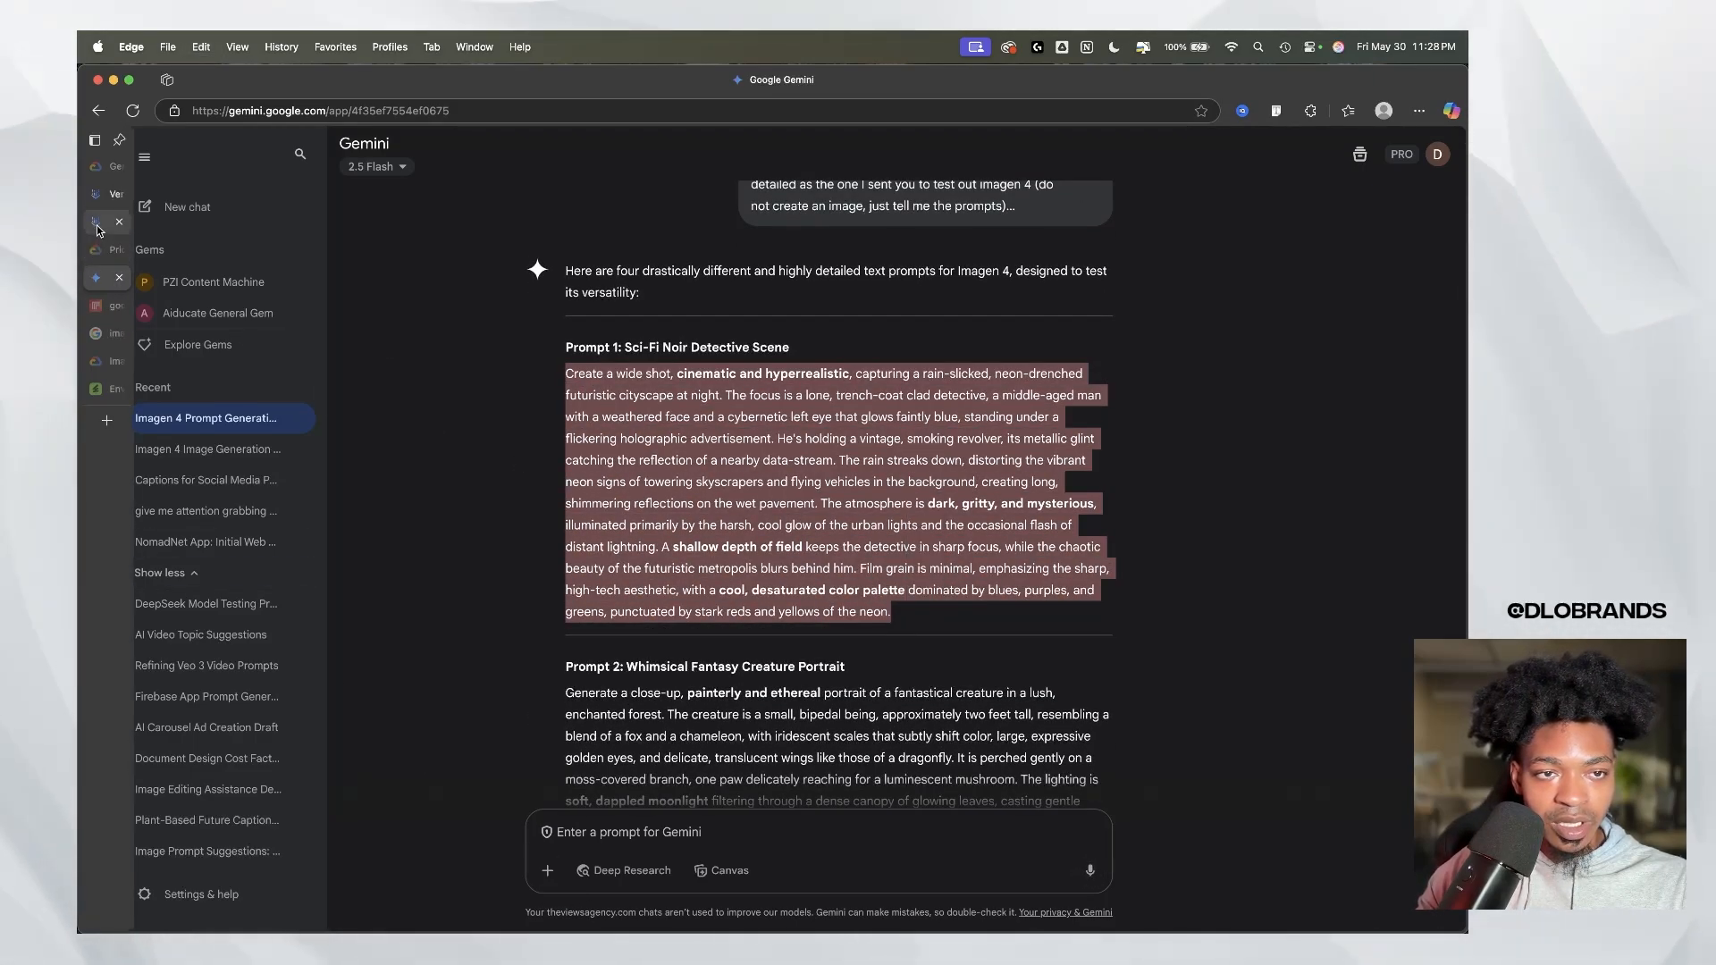
pyautogui.click(98, 227)
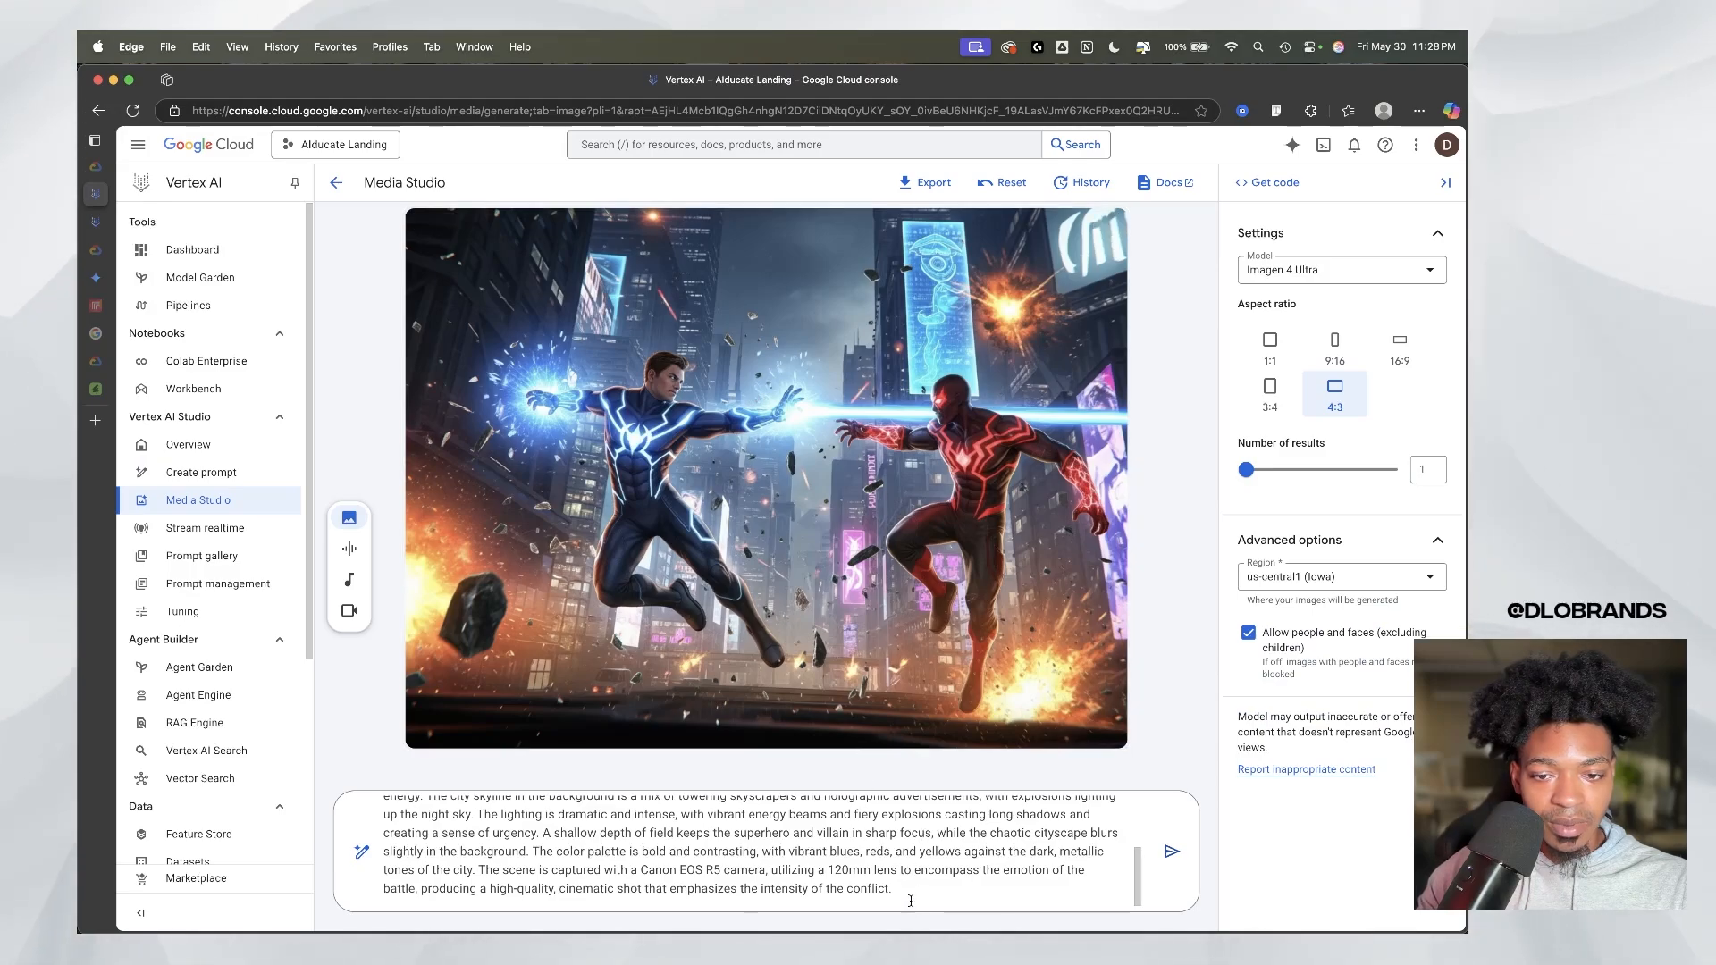
pyautogui.scroll(5, 910, 900)
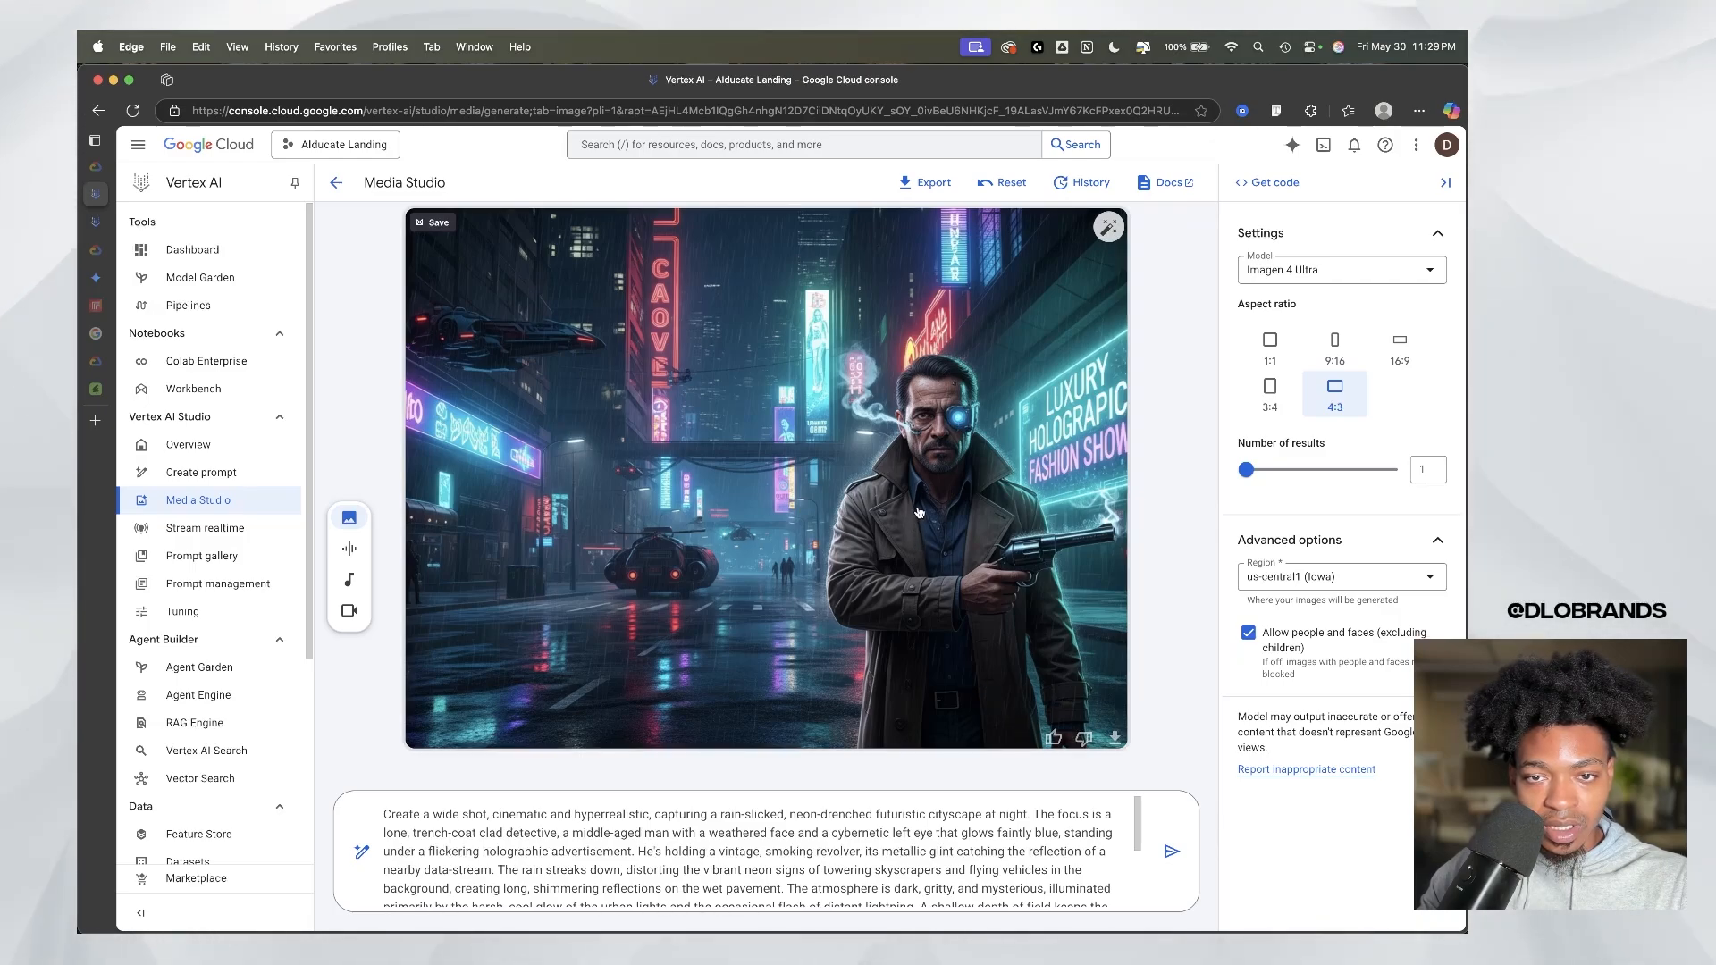
# Step: Export the noir detective image without upscaling
pyautogui.click(1115, 737)
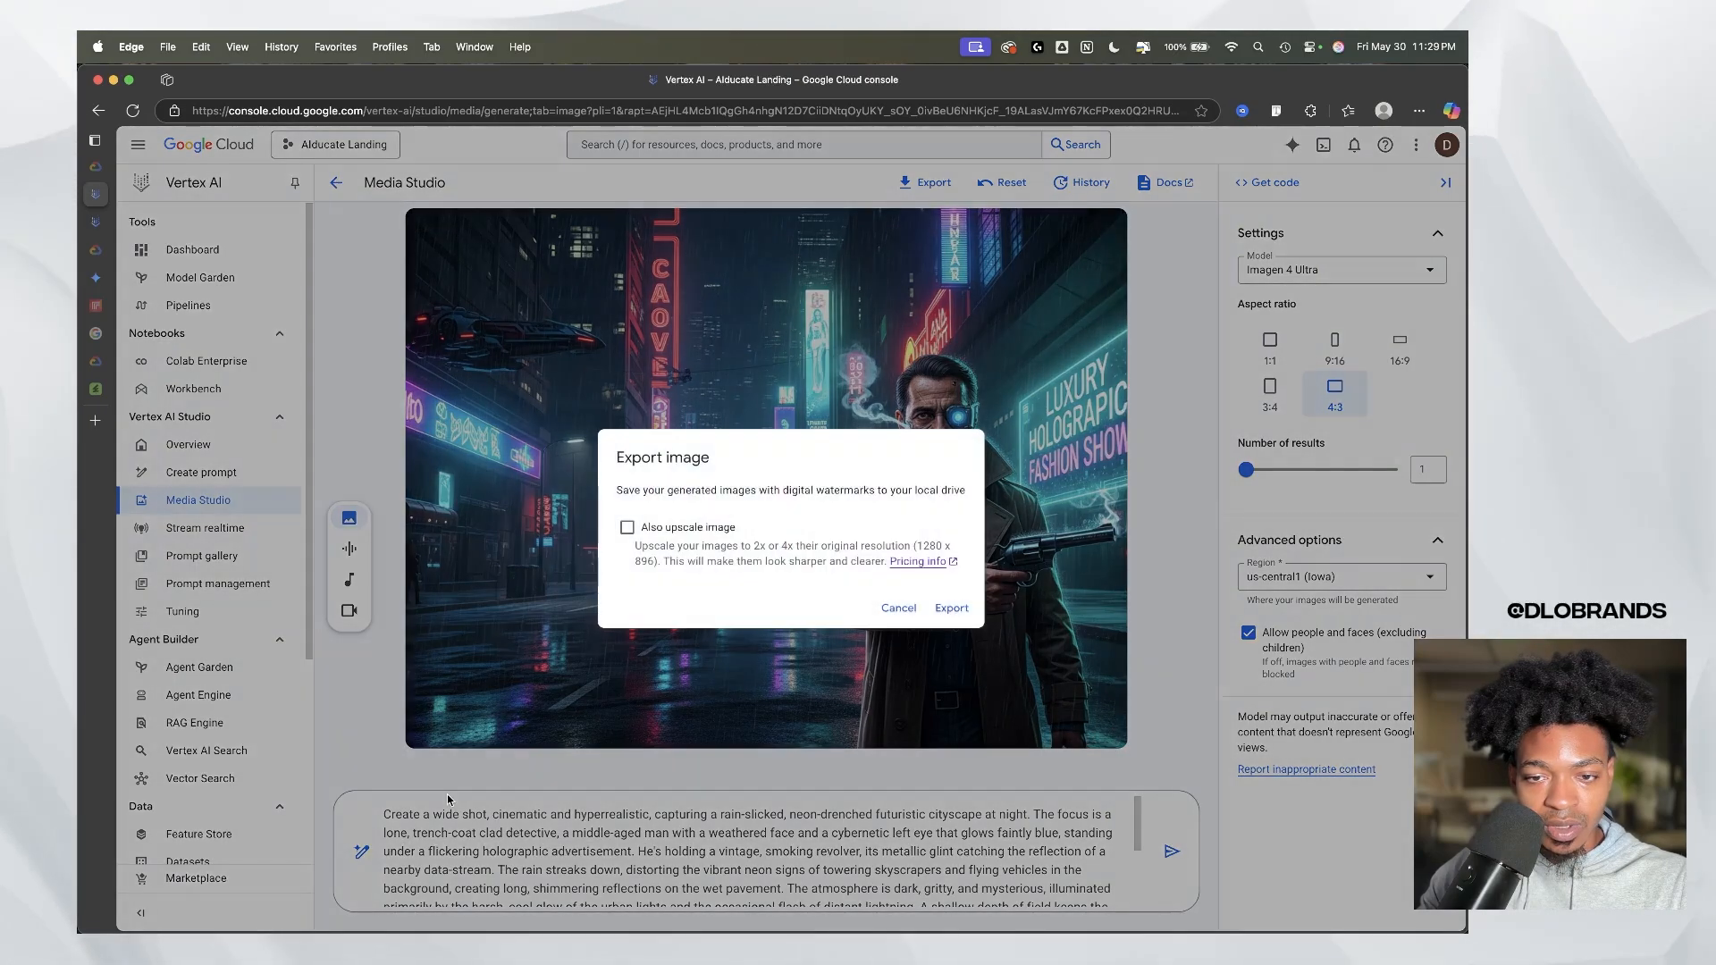
pyautogui.click(950, 607)
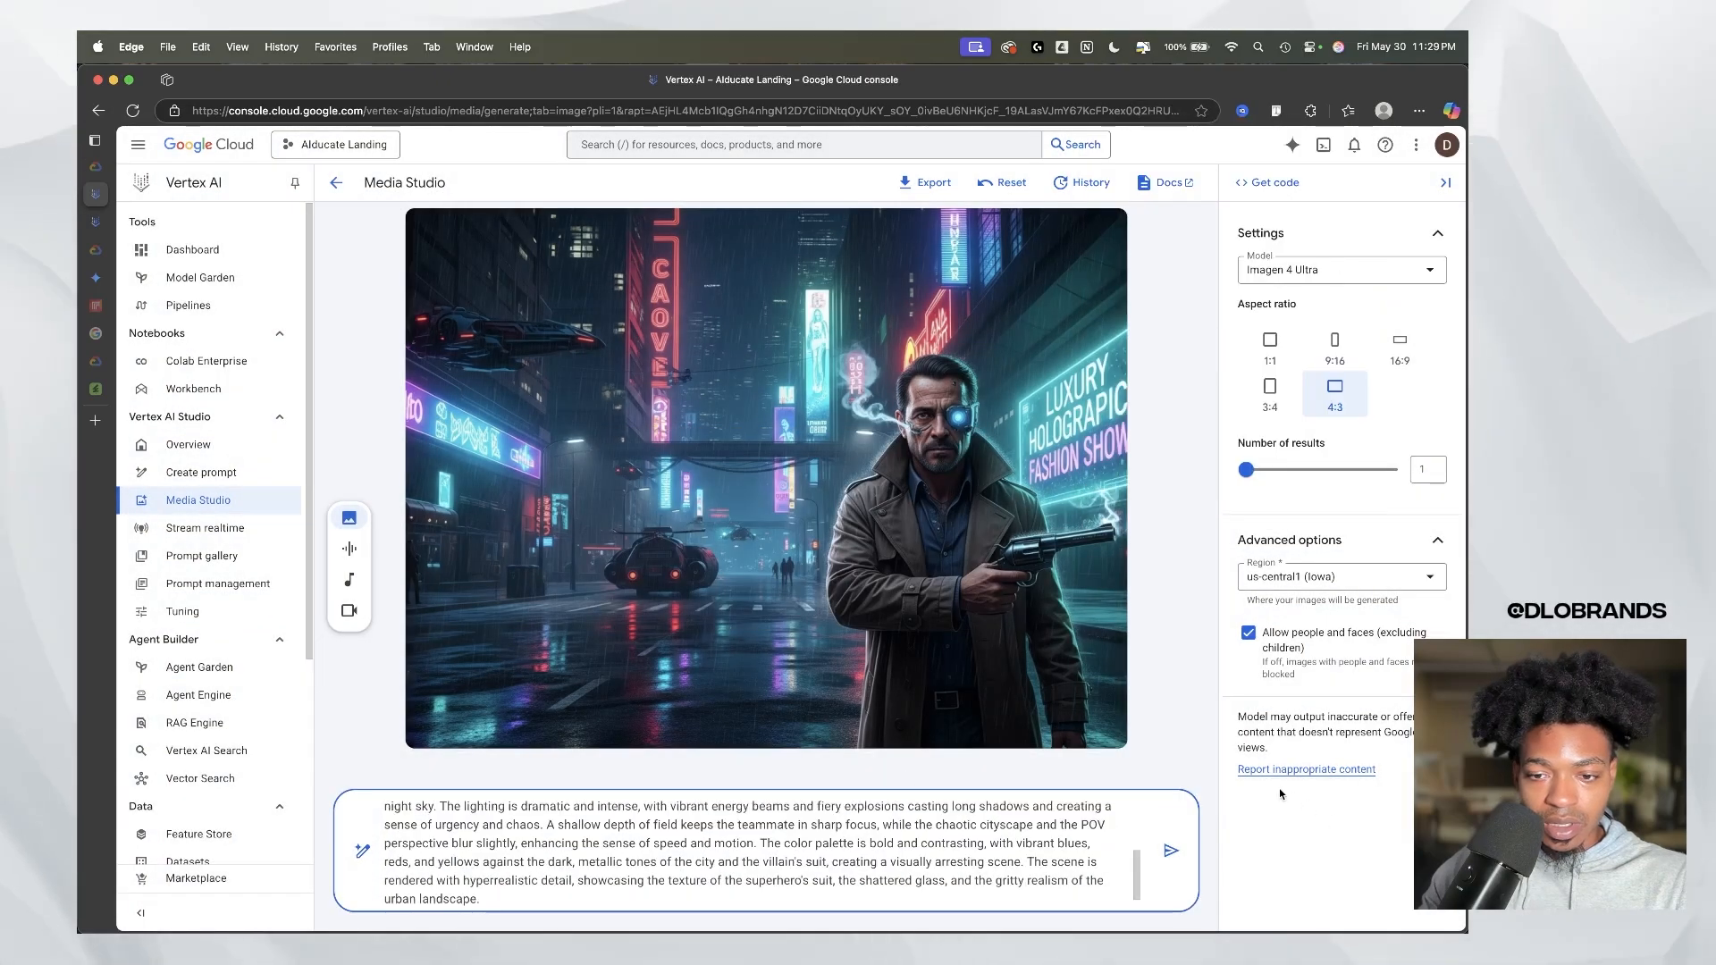
# Step: Generate an image from the POV teammate superhero prompt with Imagen 4 Ultra and export it
pyautogui.click(1171, 860)
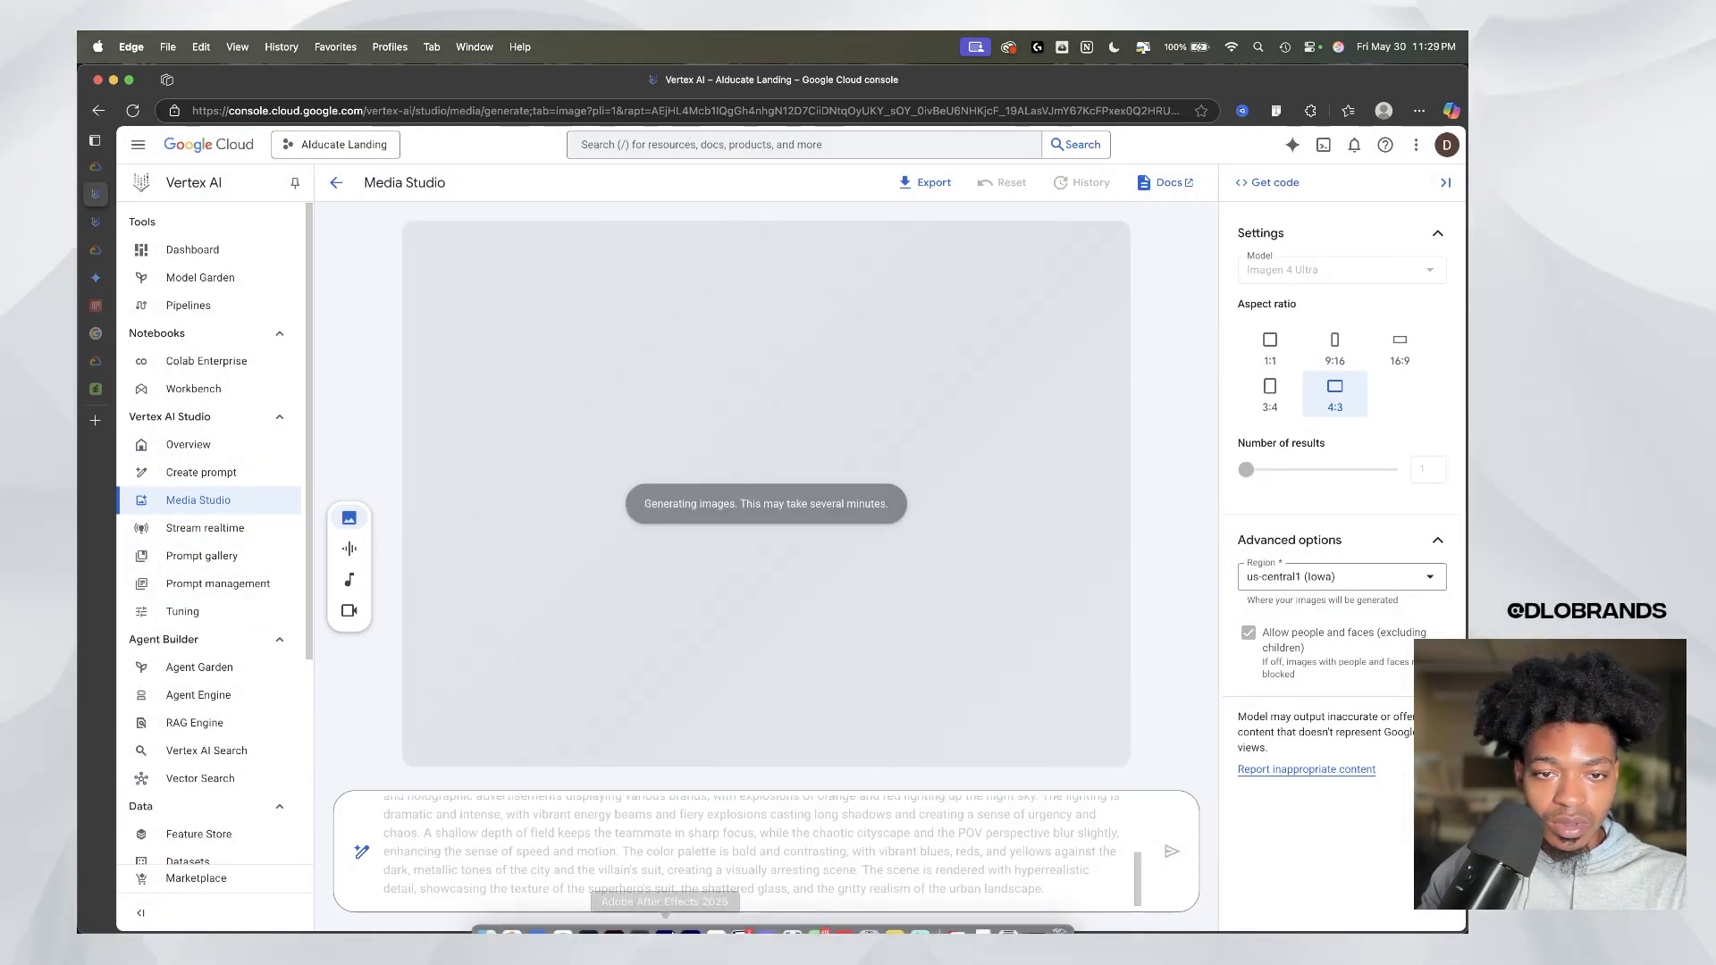
pyautogui.click(96, 389)
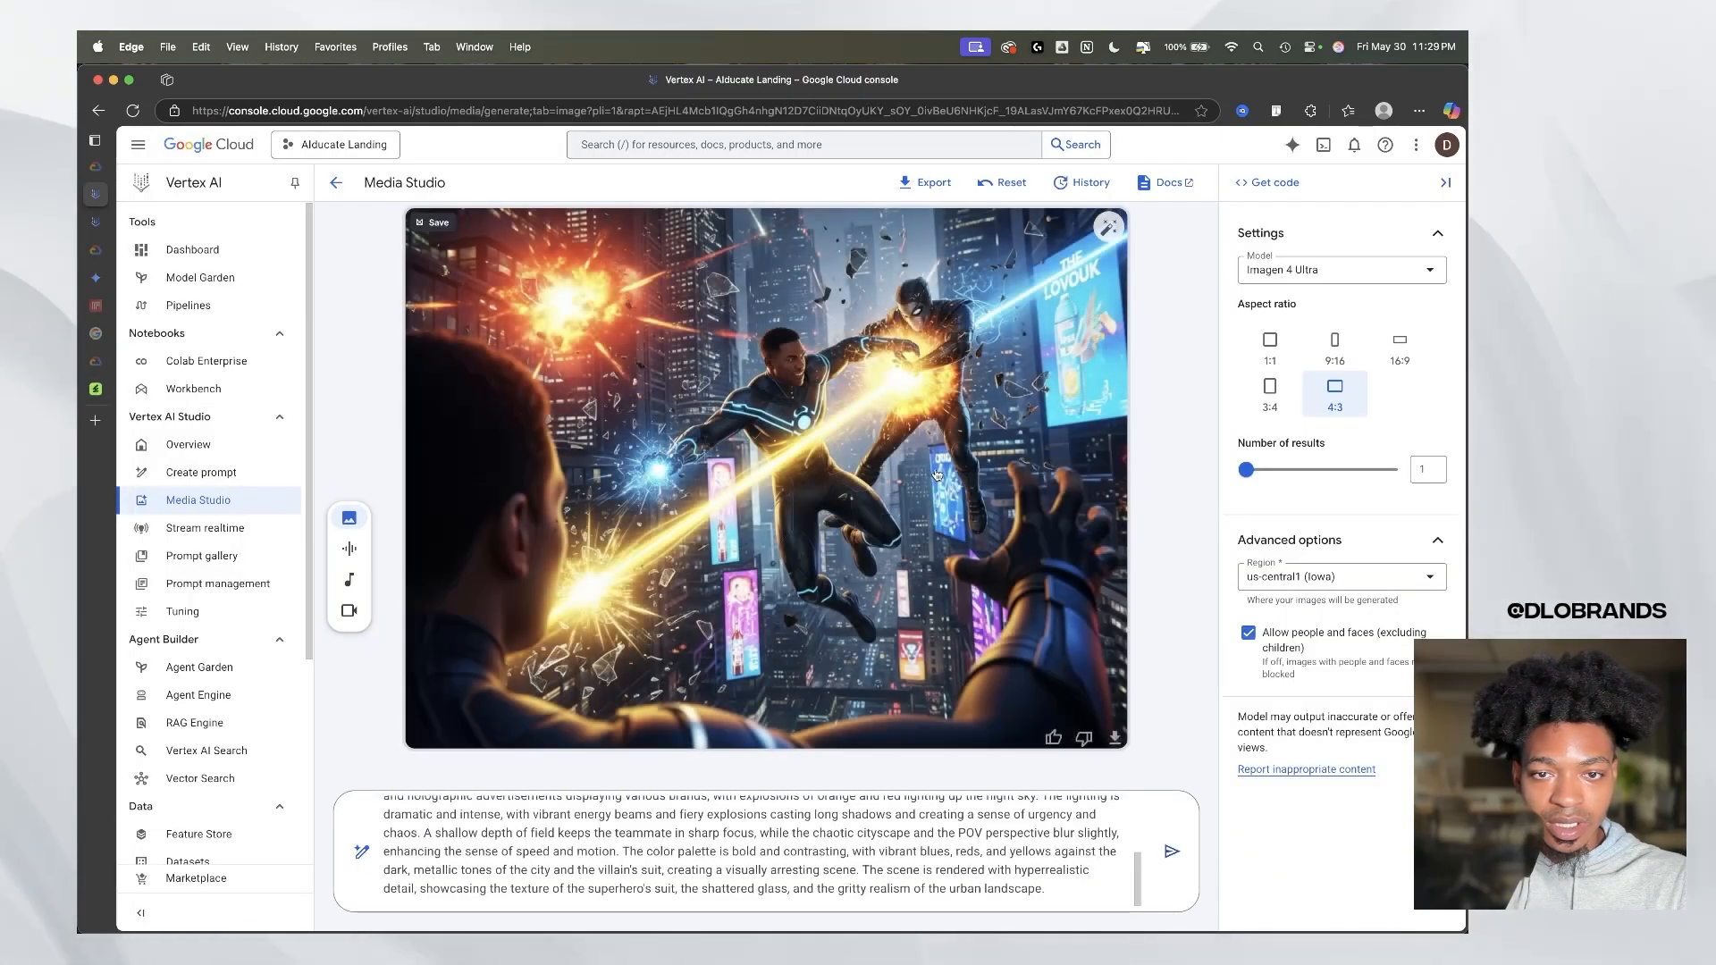
pyautogui.click(925, 183)
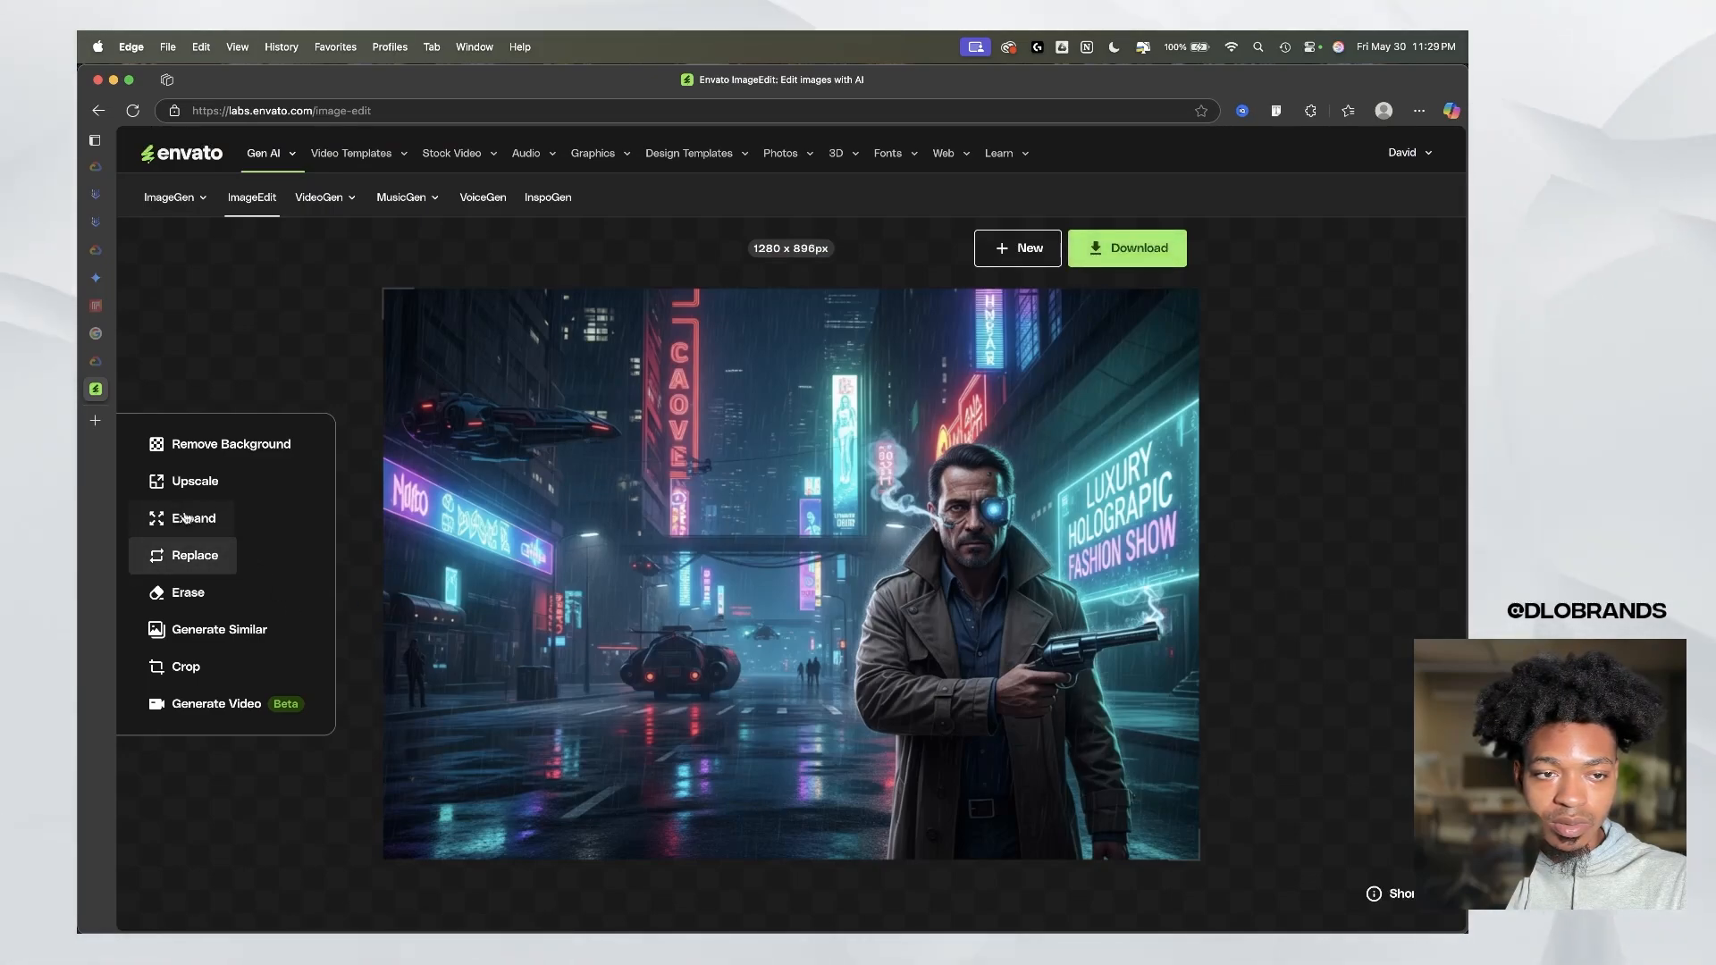
# Step: In Envato ImageEdit, upscale the noir detective image to 5120 x 3584 px and download it
pyautogui.click(713, 889)
pyautogui.click(831, 889)
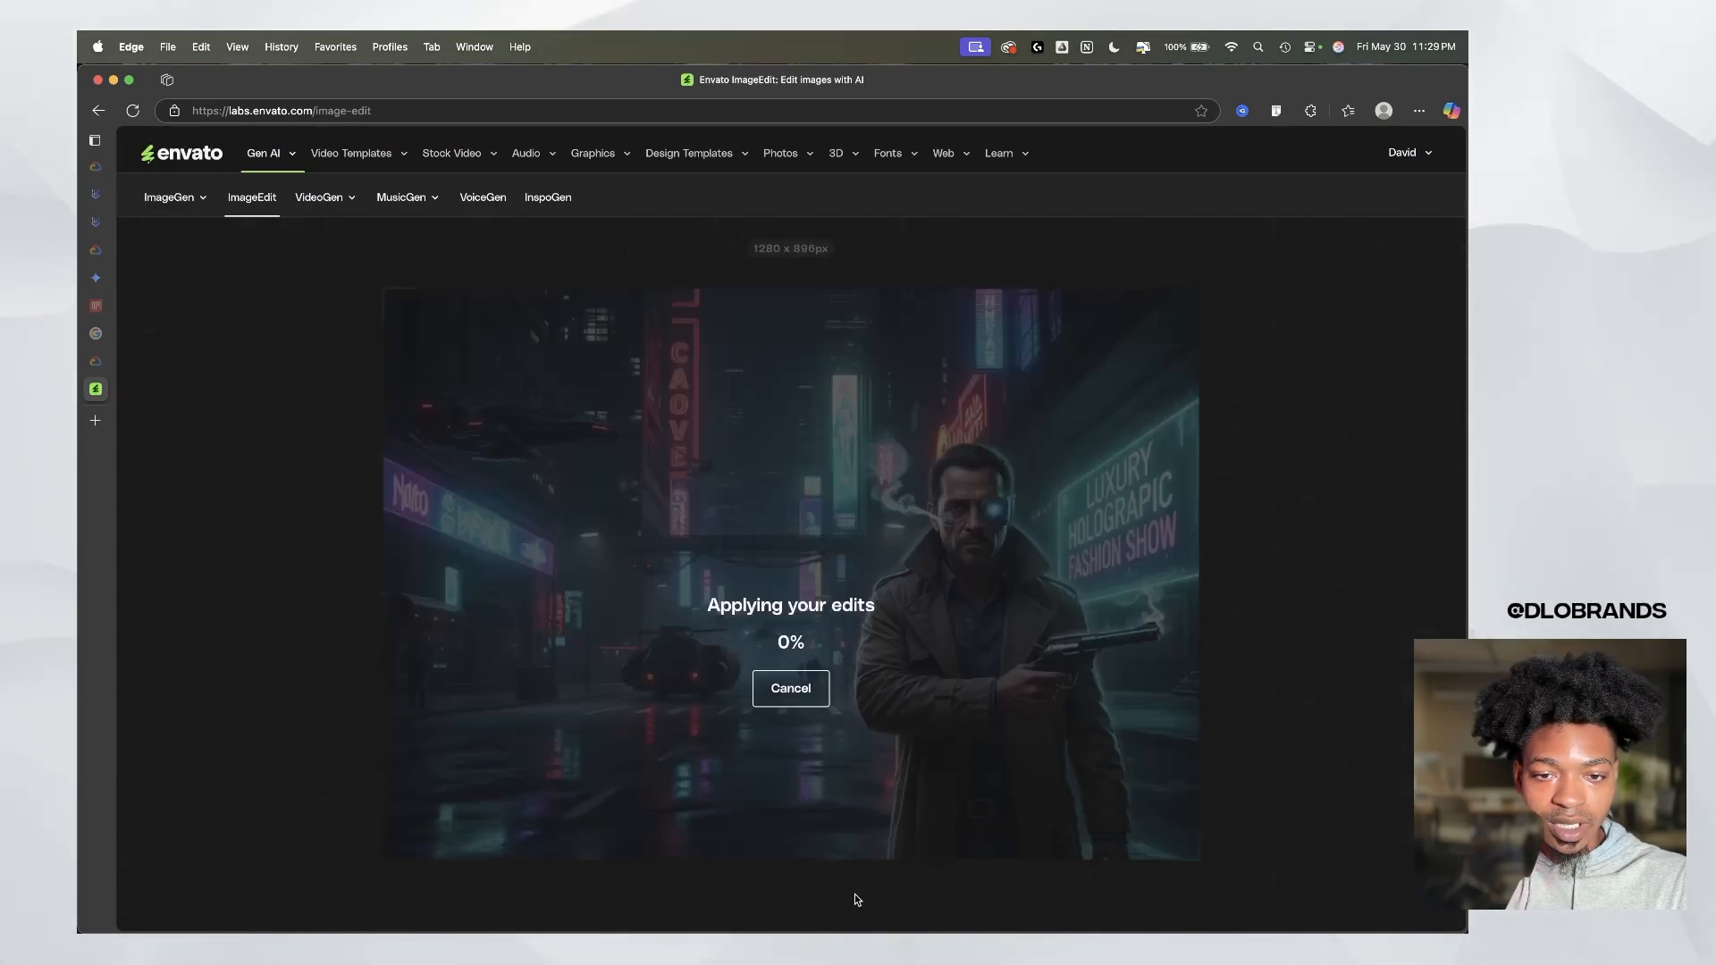
pyautogui.click(926, 853)
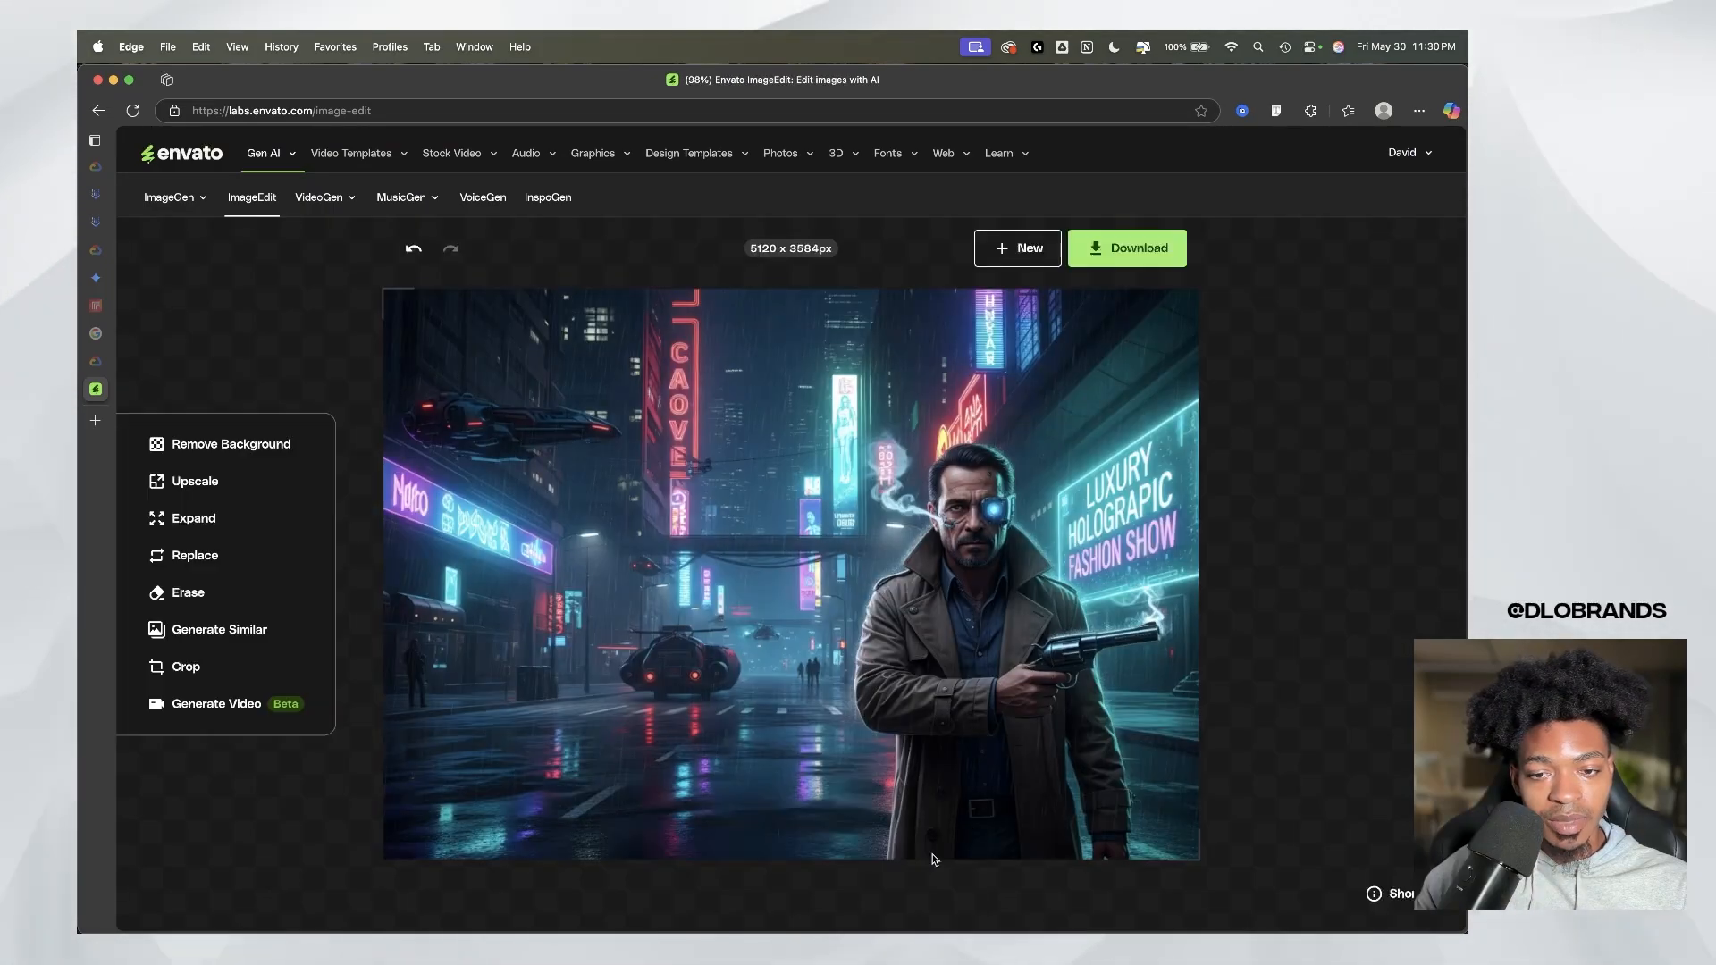
pyautogui.click(1104, 252)
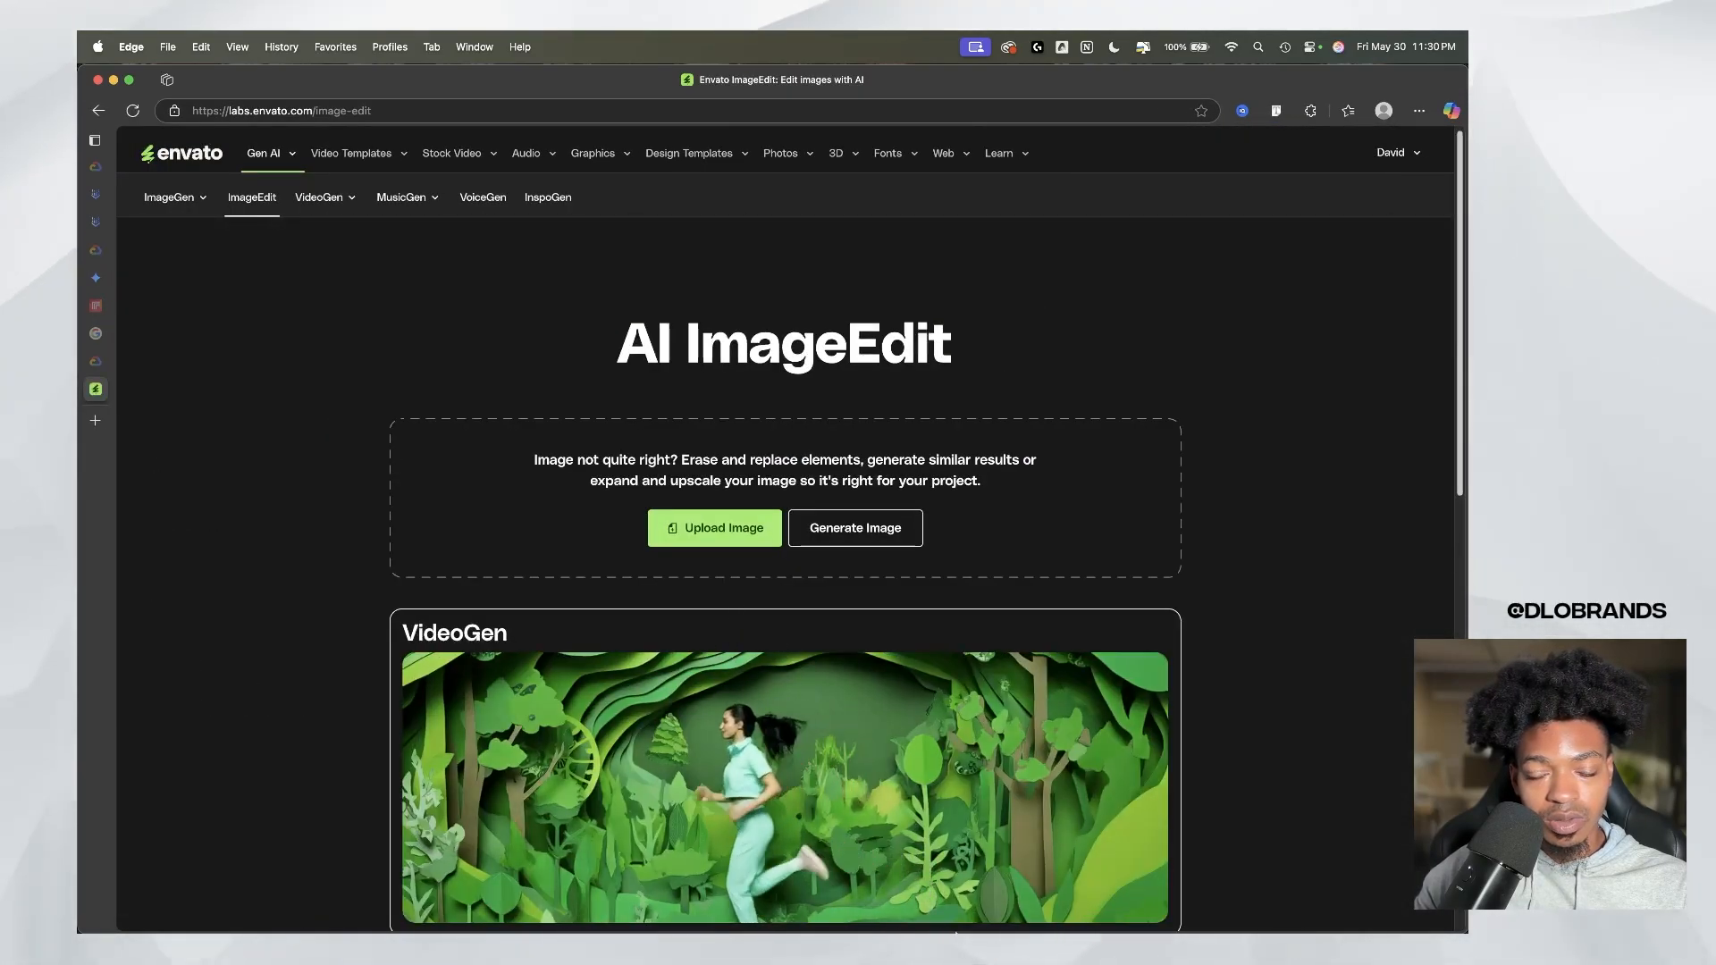
# Step: Load the exported POV superhero image into ImageEdit and upscale it to 5120 x 3584 px
pyautogui.click(998, 918)
pyautogui.moveTo(1007, 762); pyautogui.dragTo(634, 482)
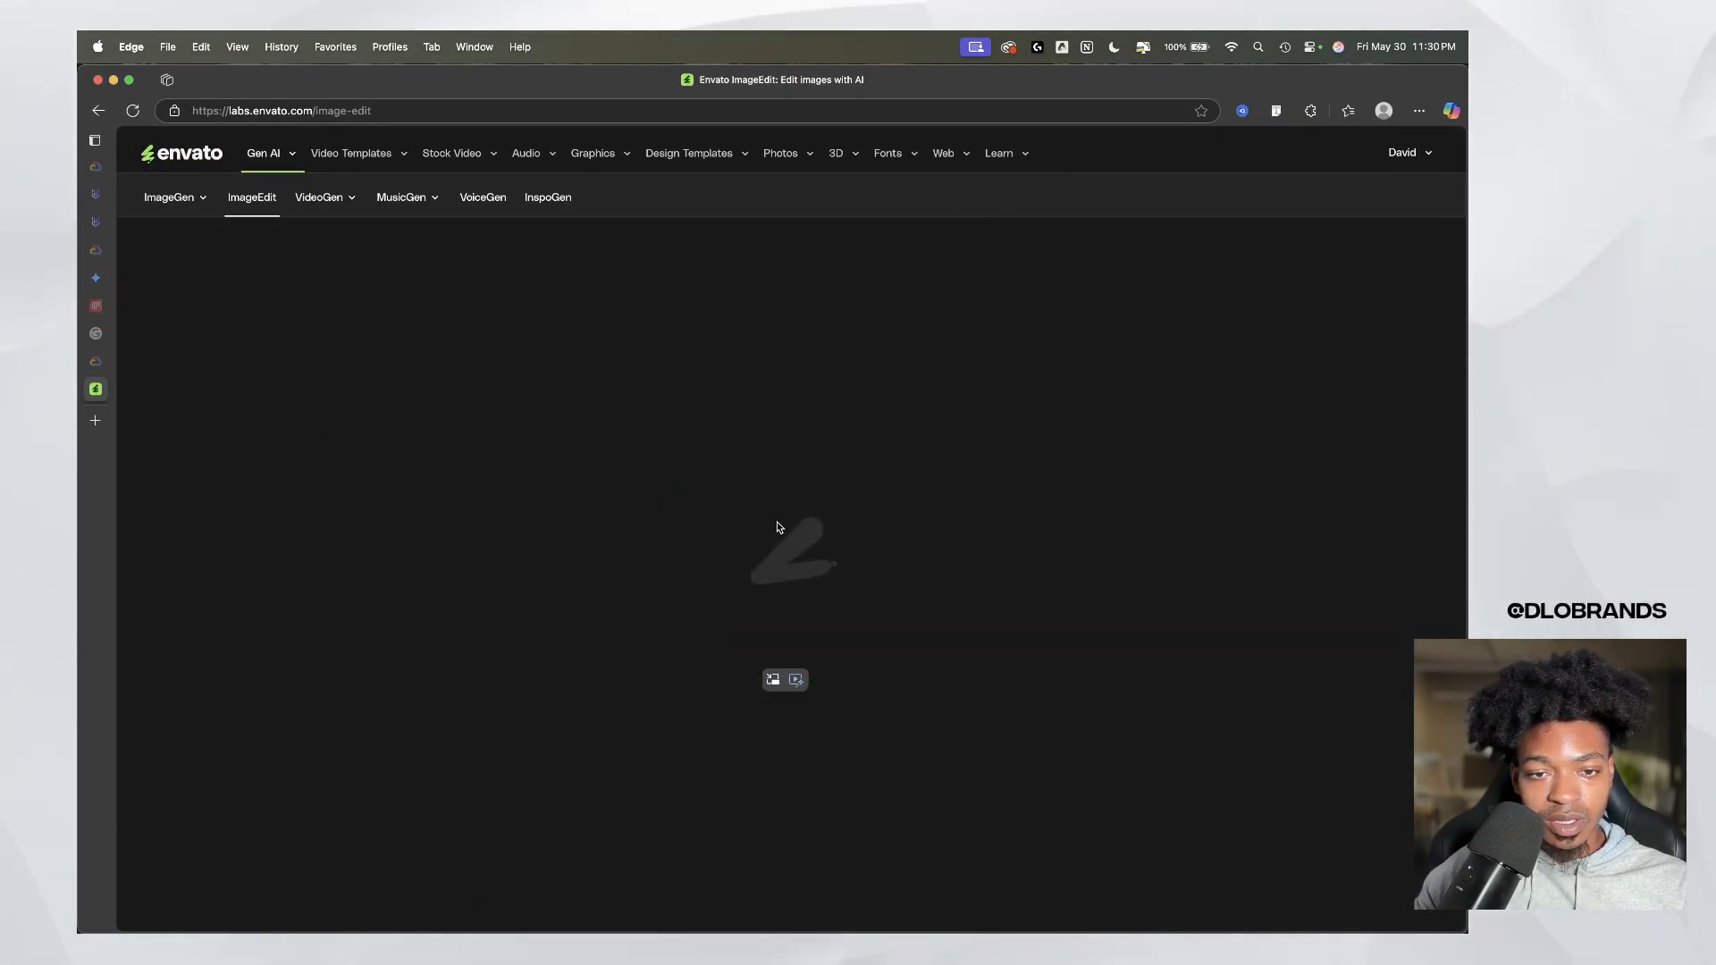
pyautogui.click(159, 480)
pyautogui.click(812, 888)
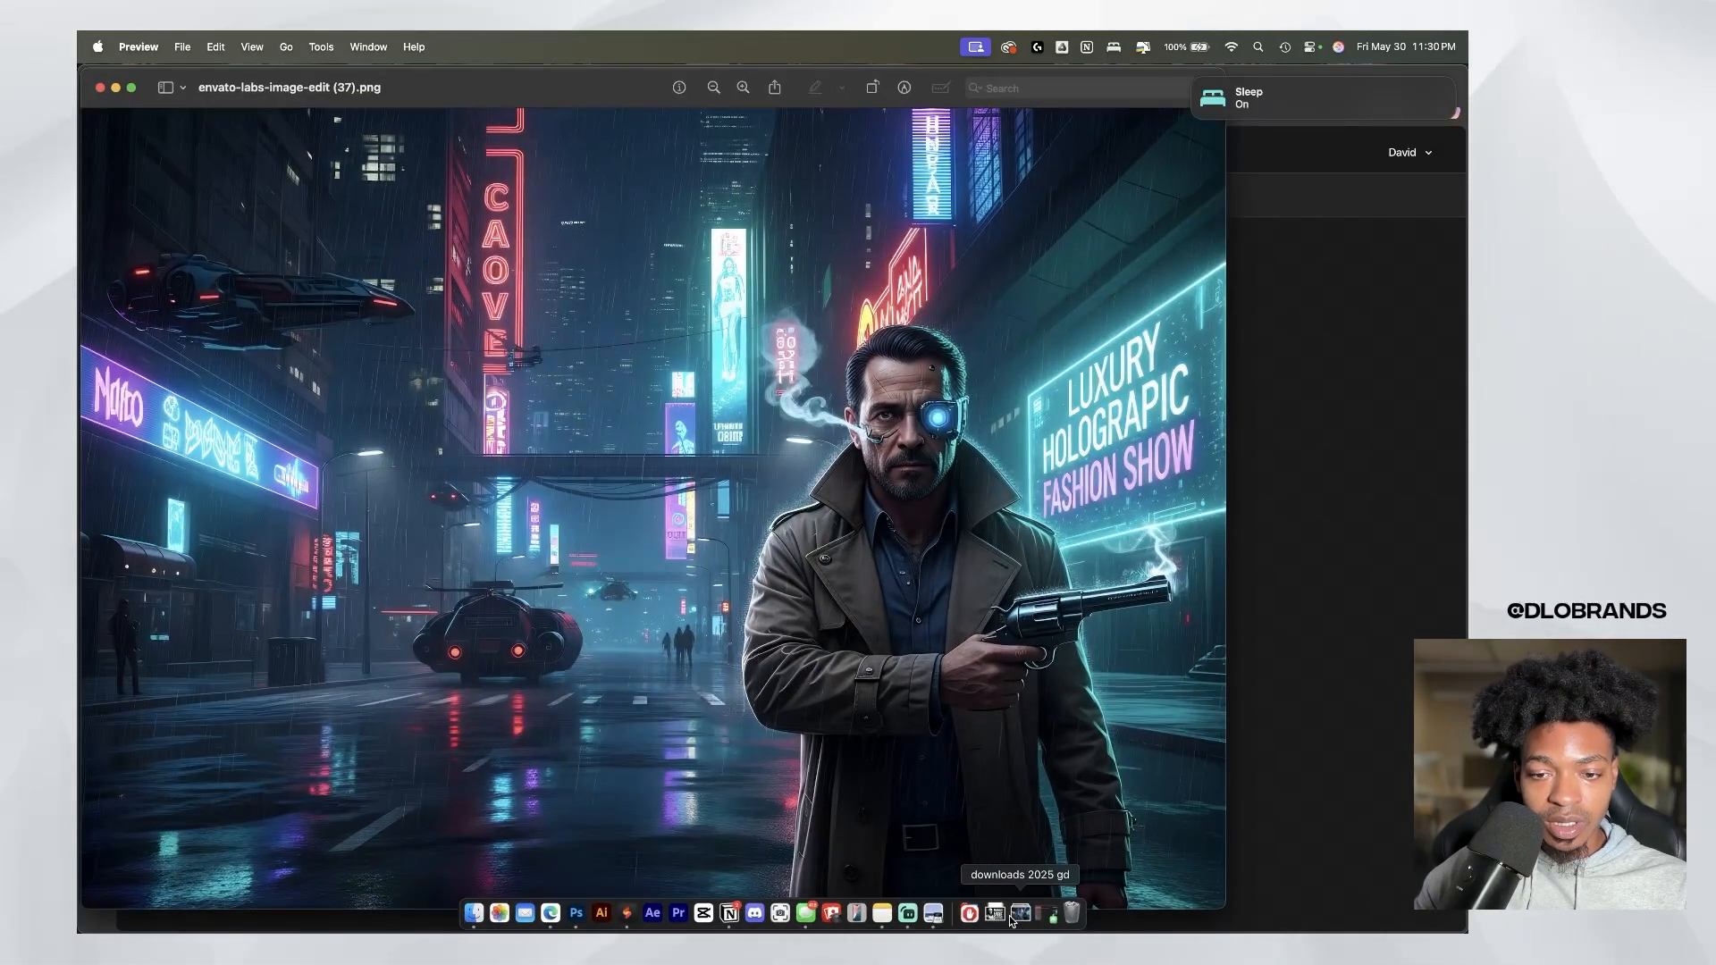
# Step: Open the downloaded envato-labs-image-edit (36).png for viewing and download the upscaled POV superhero image
pyautogui.click(1020, 929)
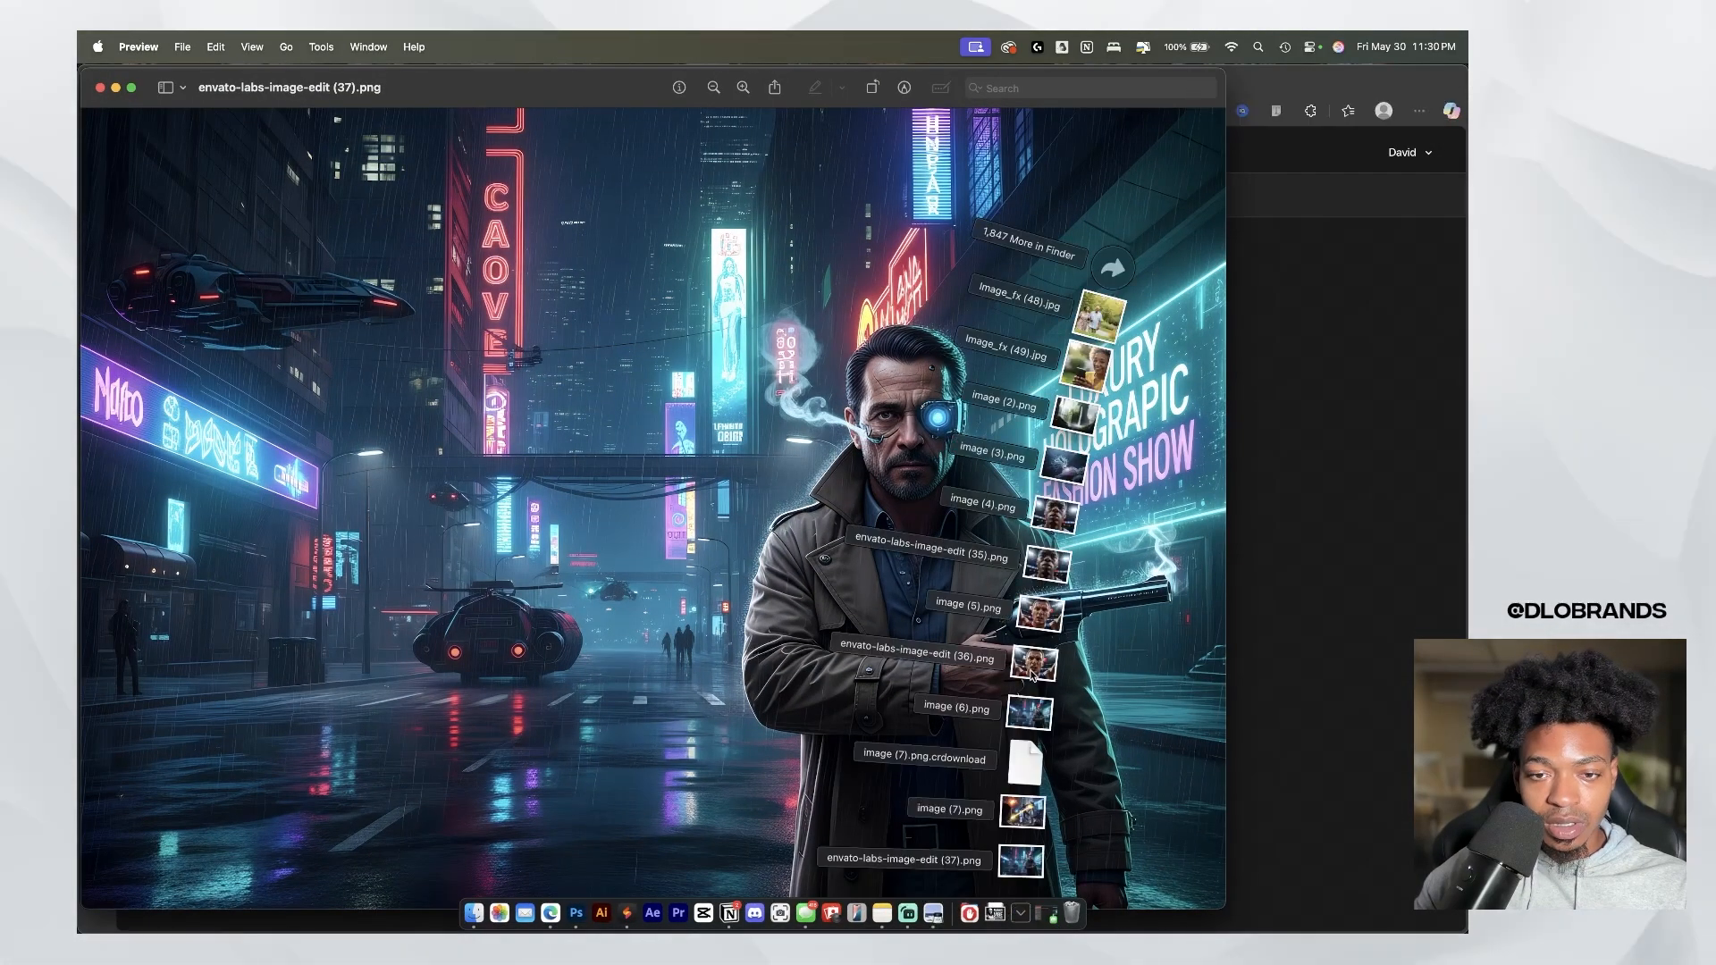
pyautogui.click(1033, 666)
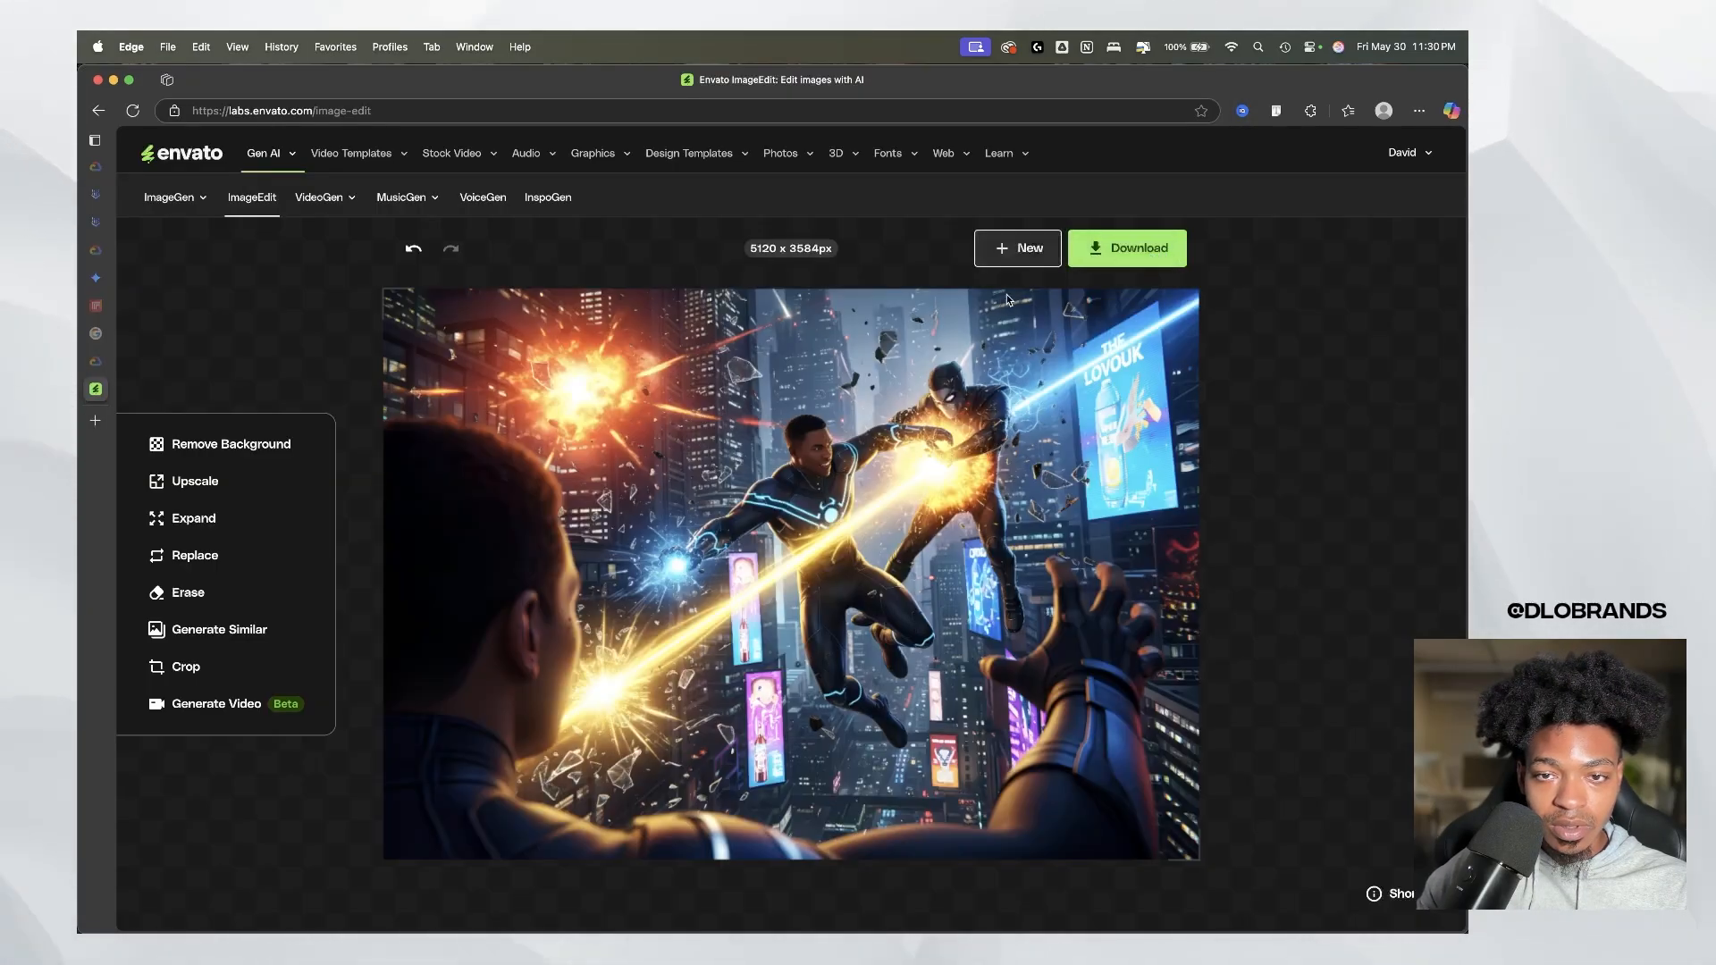
pyautogui.click(1104, 197)
# Step: Arrange the preview windows of the upscaled superhero, detective and basketball player images so all three can be compared
pyautogui.moveTo(1220, 934); pyautogui.dragTo(733, 563)
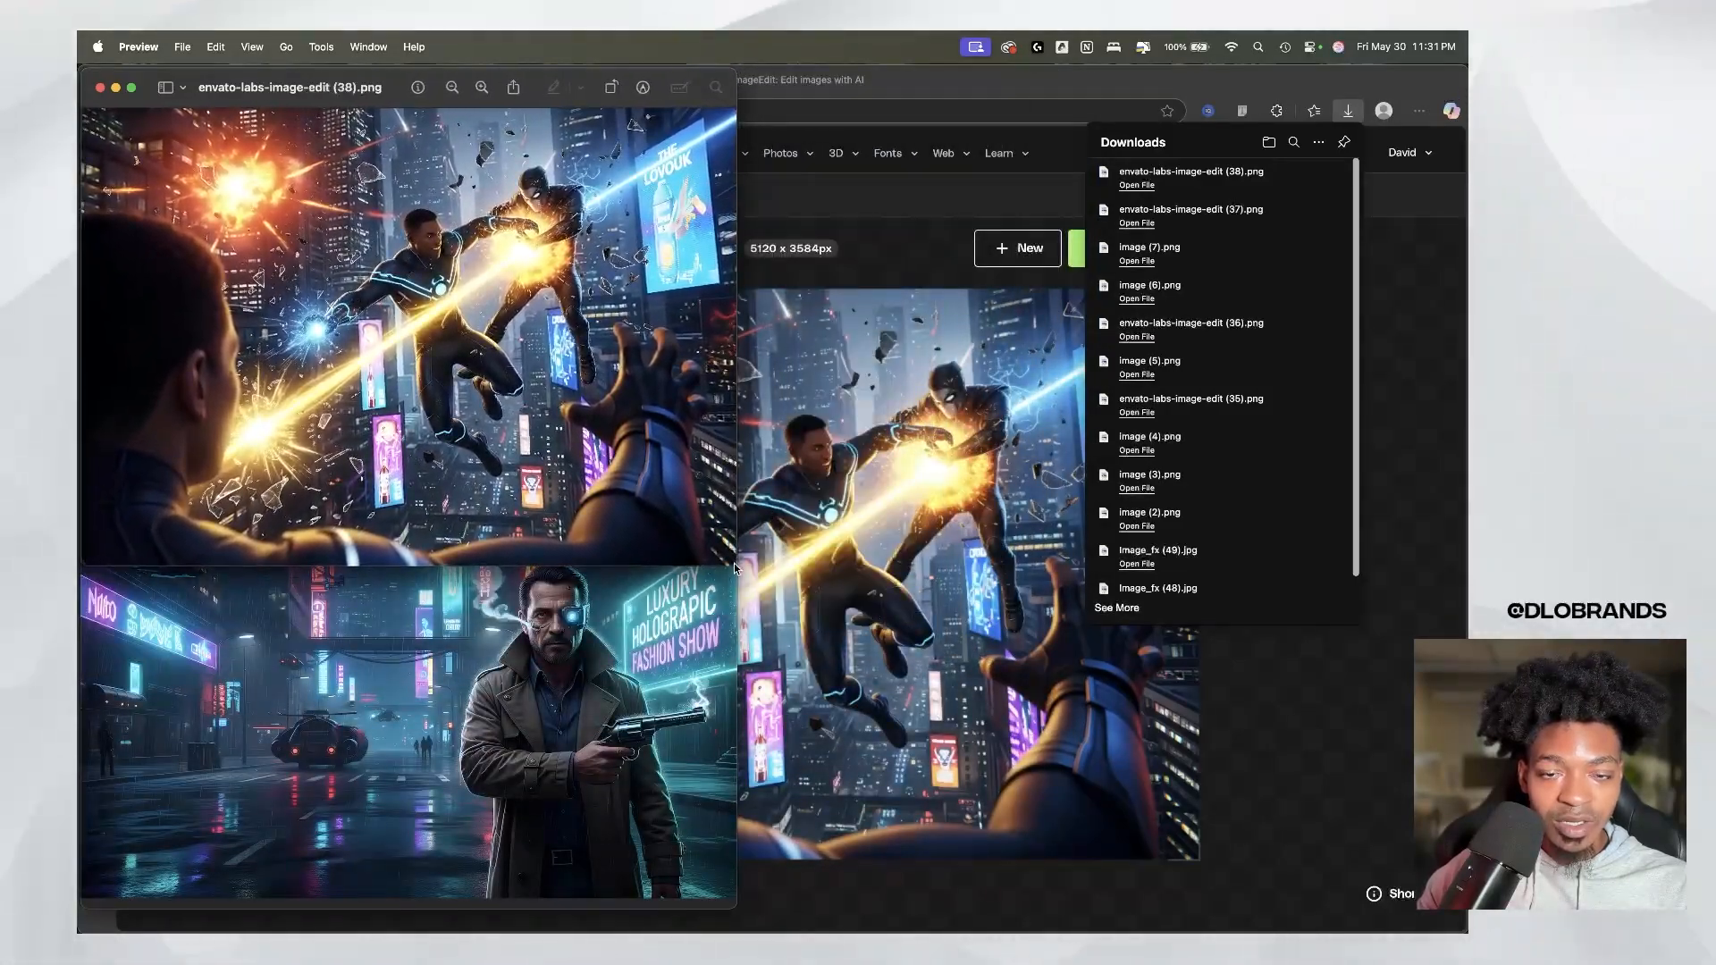
pyautogui.click(672, 688)
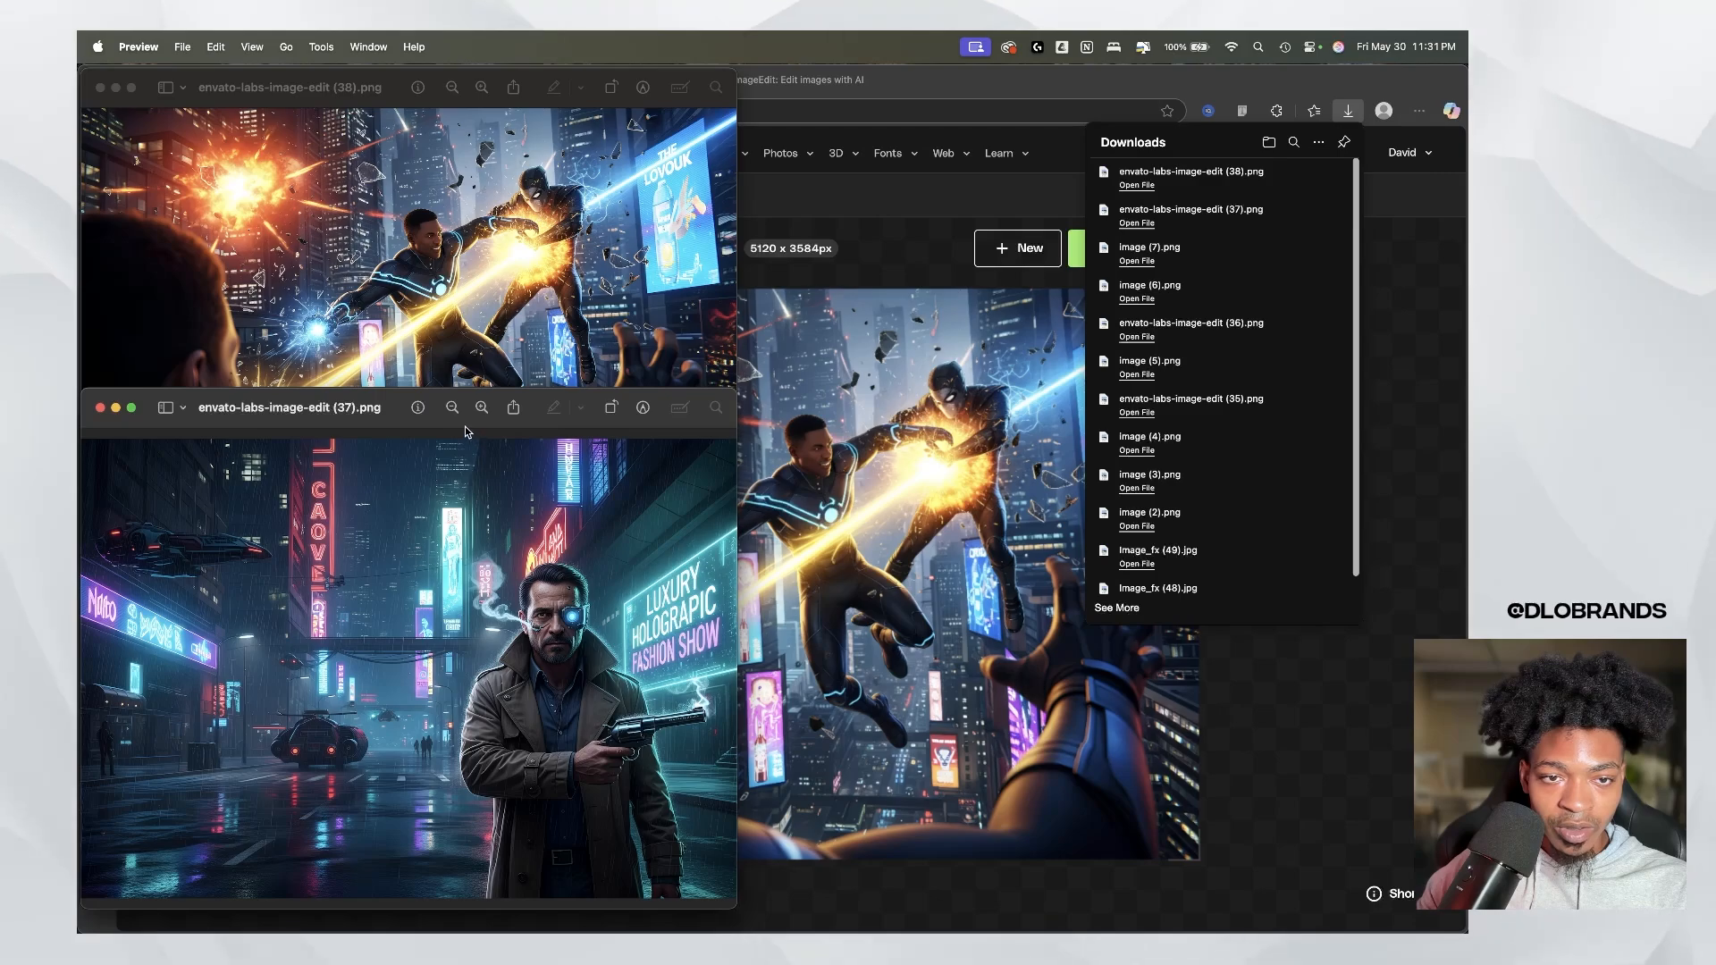
pyautogui.moveTo(455, 428); pyautogui.dragTo(452, 449)
pyautogui.click(935, 916)
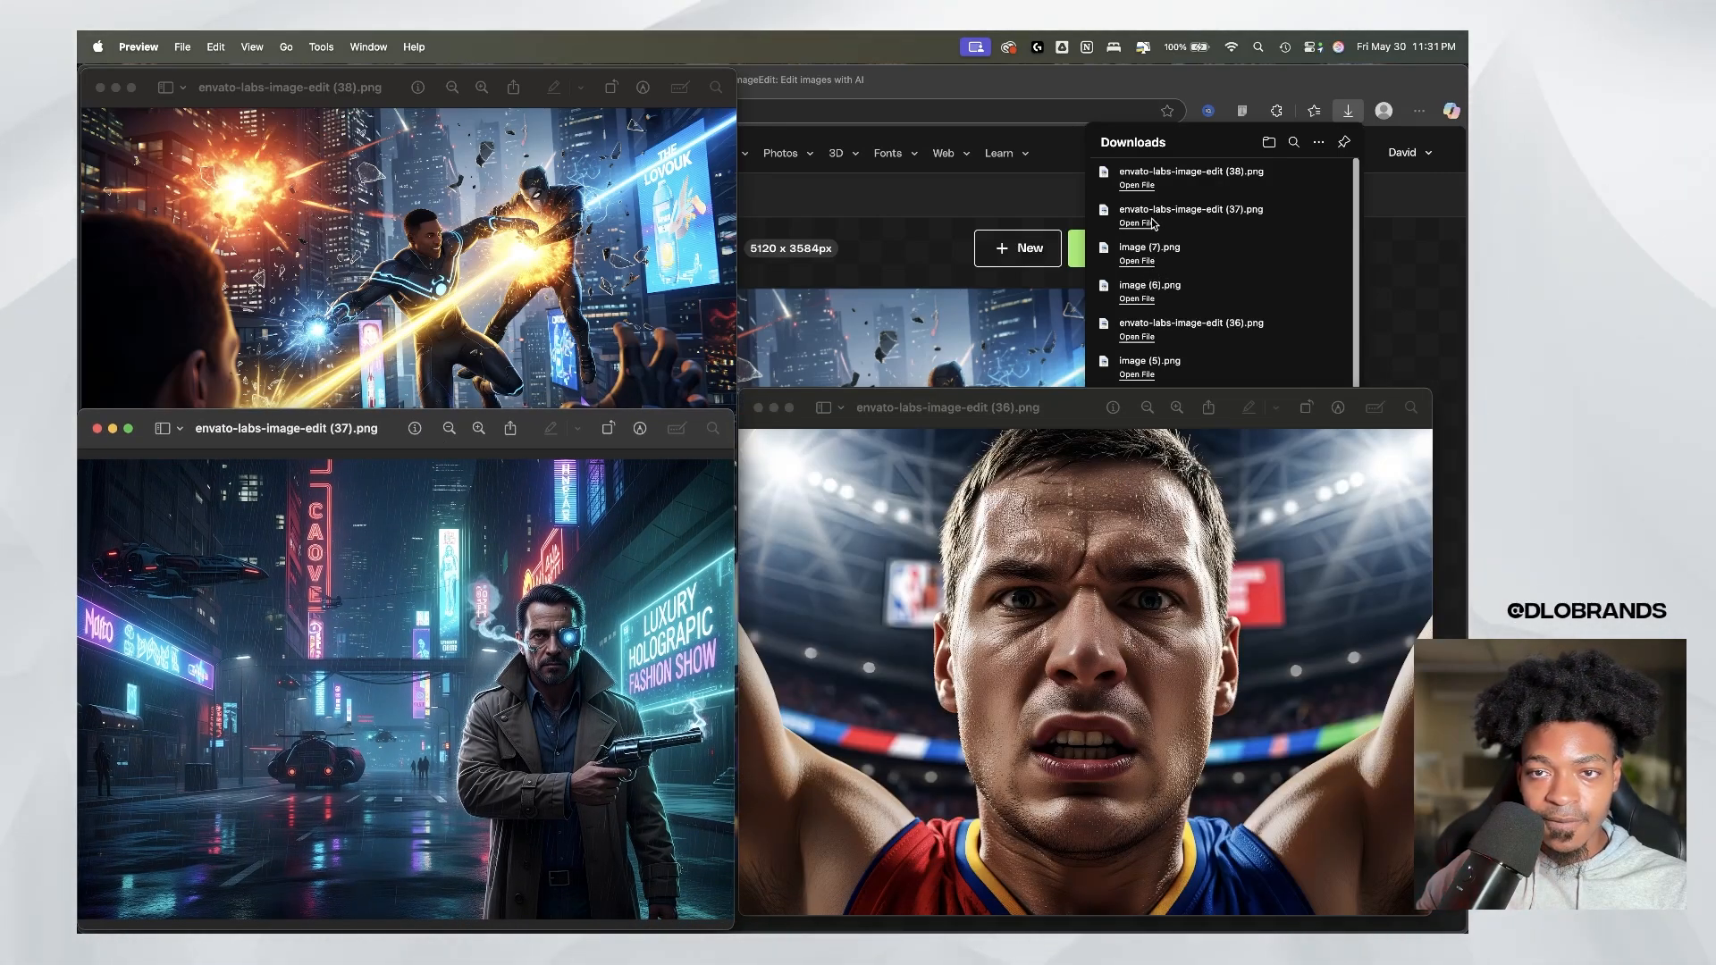
pyautogui.moveTo(1081, 408); pyautogui.dragTo(1091, 200)
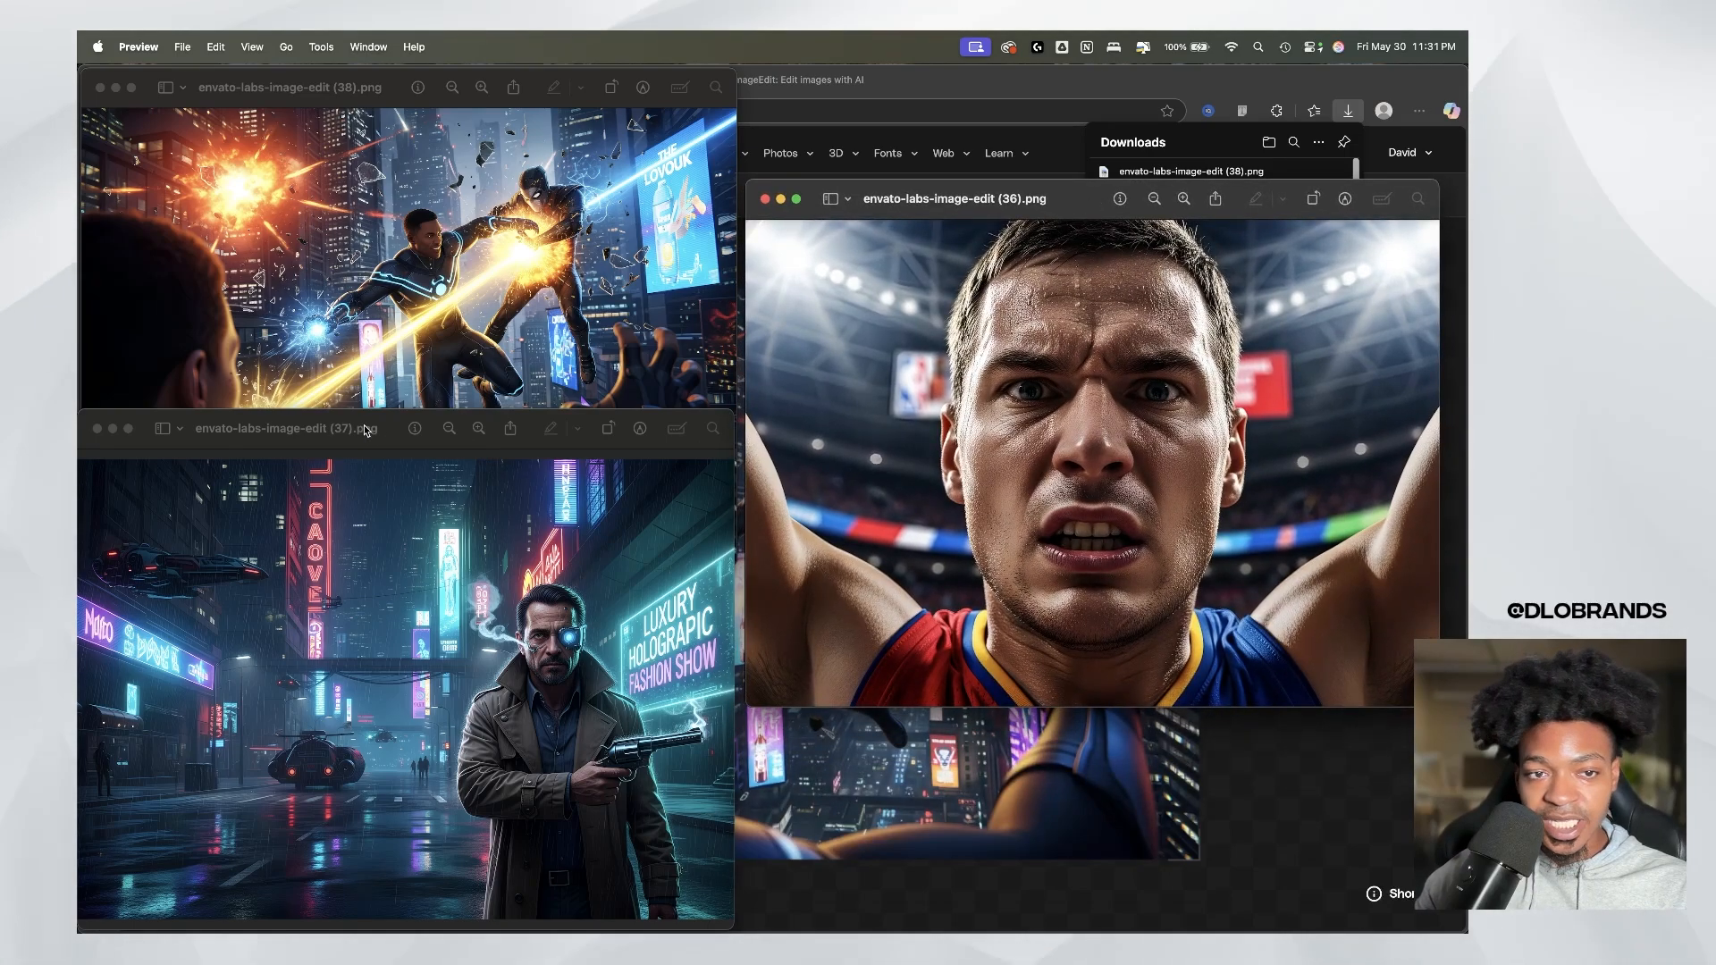
pyautogui.moveTo(365, 431)
pyautogui.mouseDown()
pyautogui.moveTo(543, 442)
pyautogui.moveTo(395, 443)
pyautogui.mouseUp()
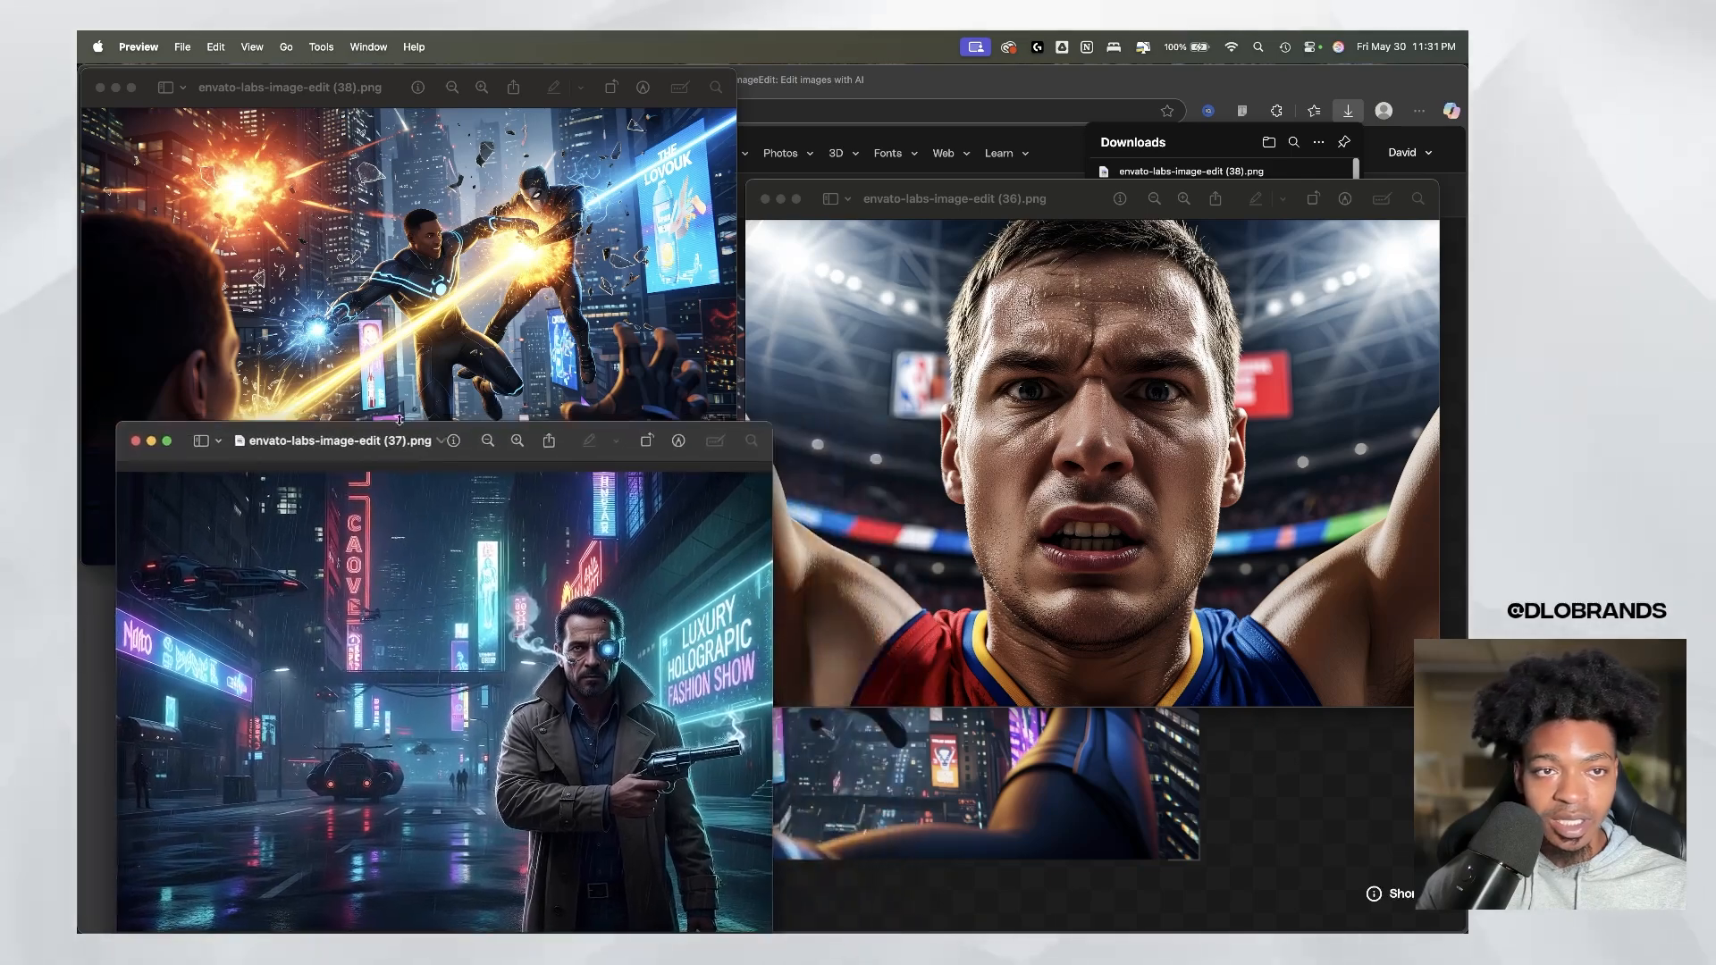
# Step: Examine the upscaled POV superhero image in full screen, checking the billboards and suit details up close
pyautogui.click(375, 82)
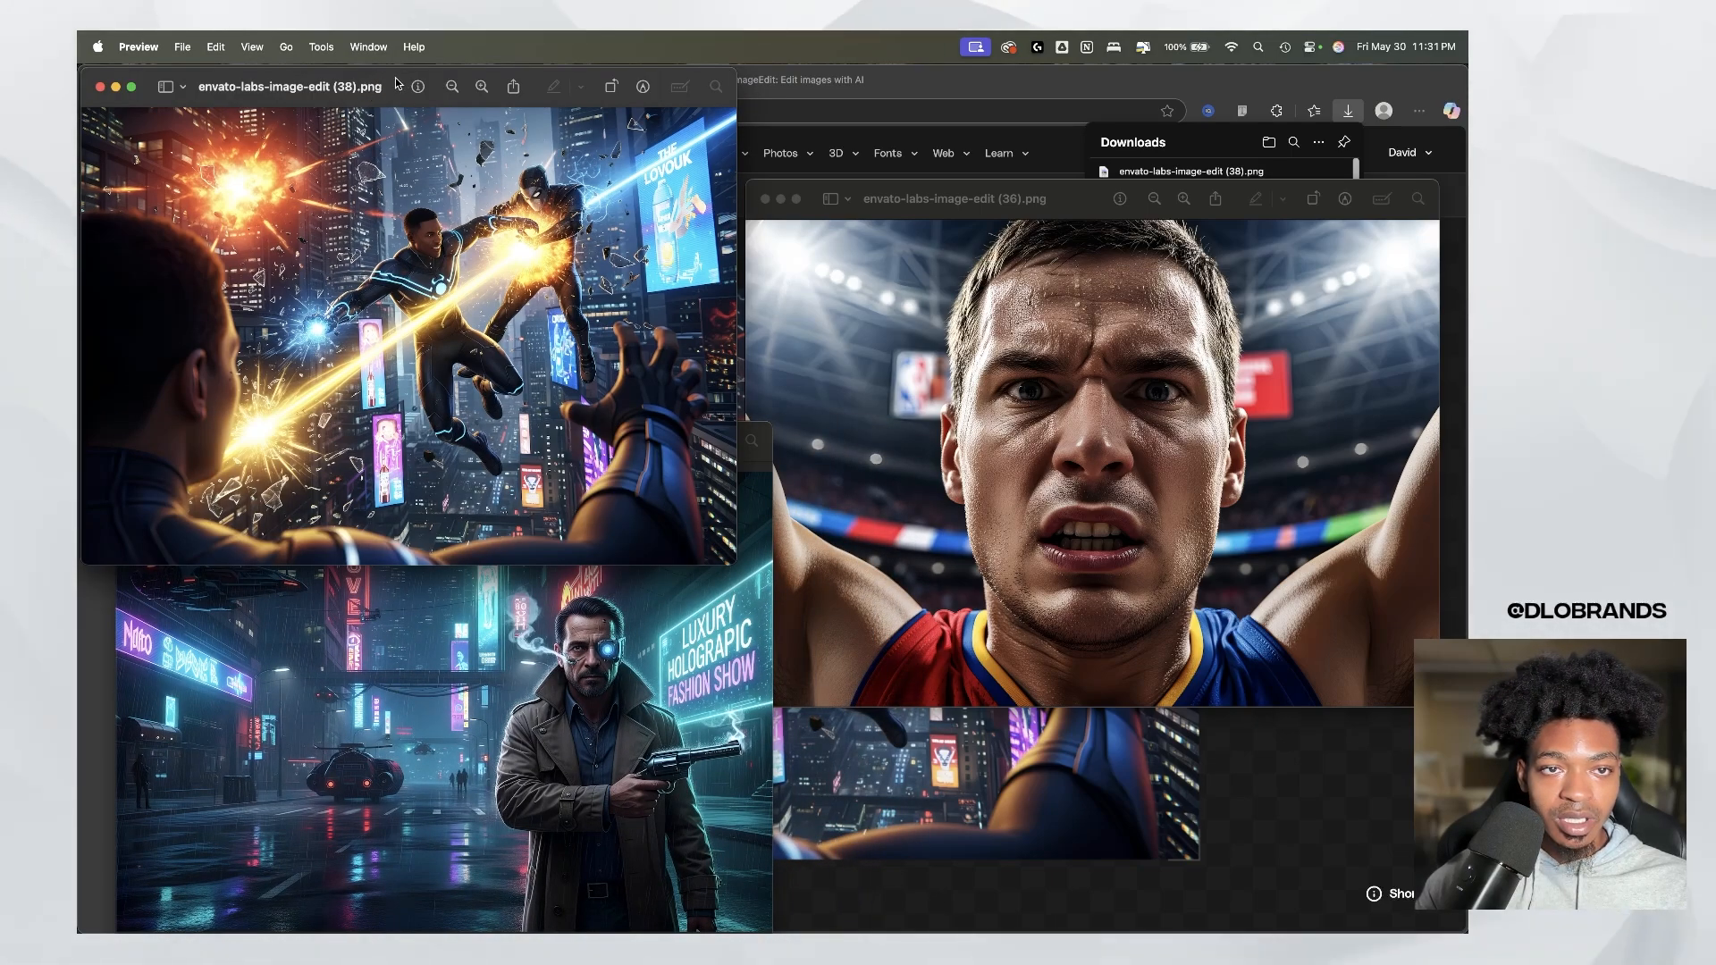
pyautogui.doubleClick(398, 83)
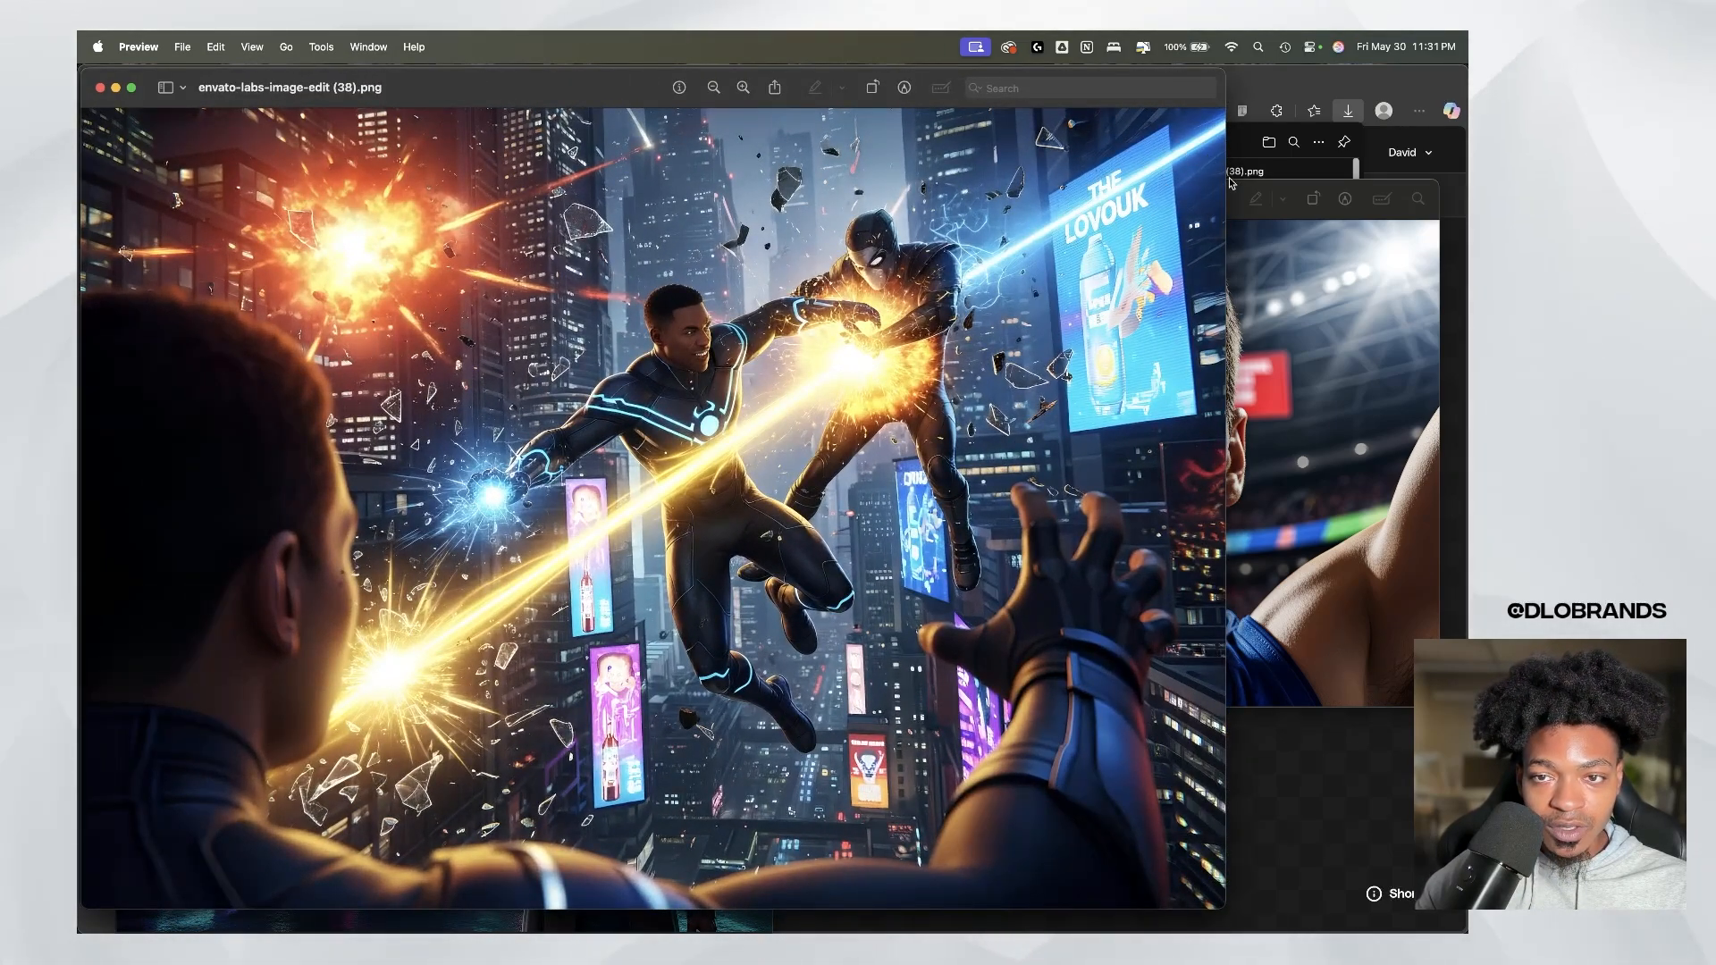
pyautogui.press('ctrl+super+f')
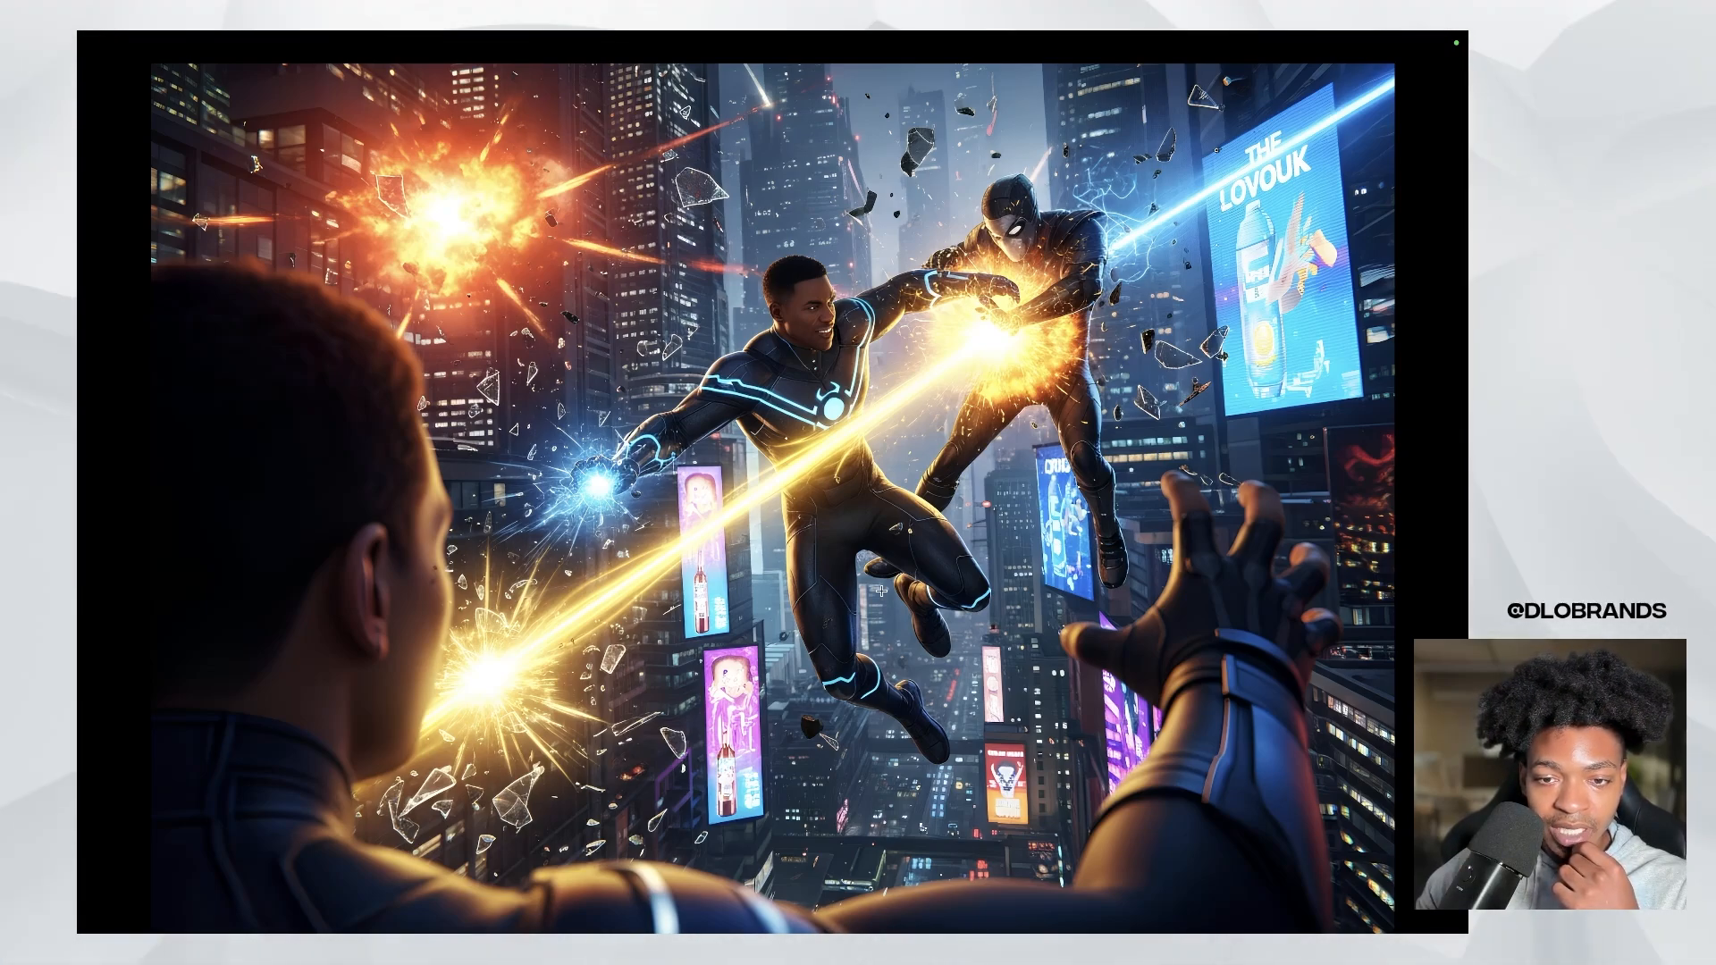
pyautogui.scroll(5, 970, 694)
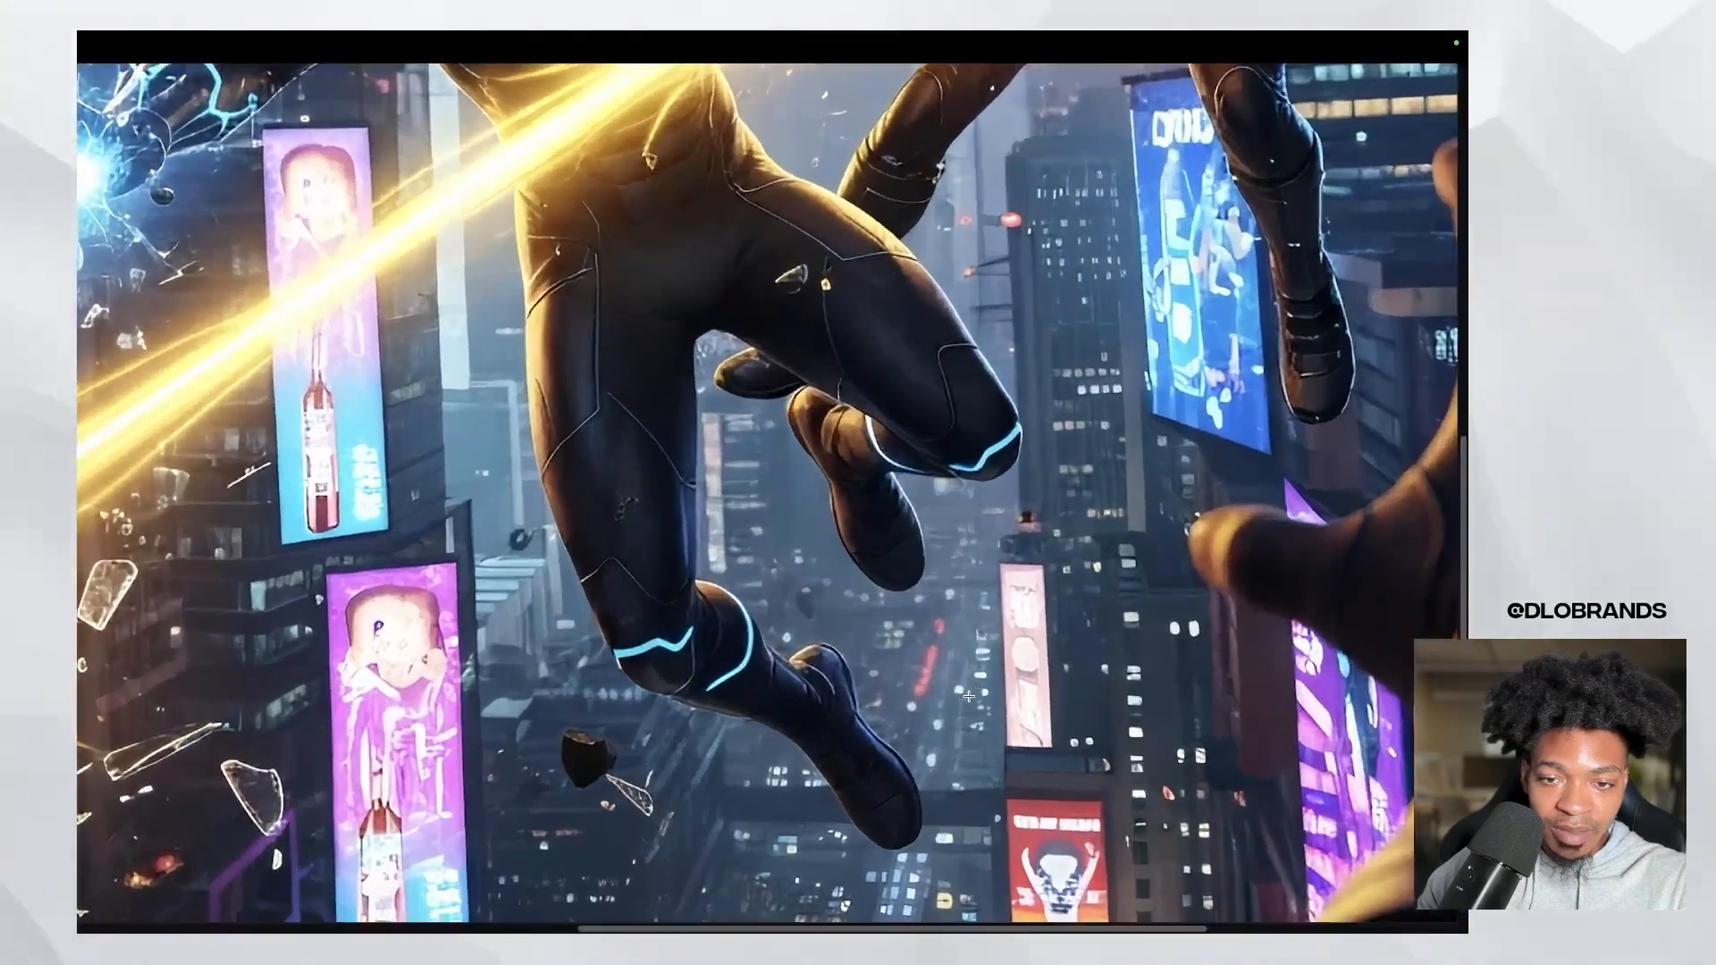
pyautogui.hscroll(-10, 955, 654)
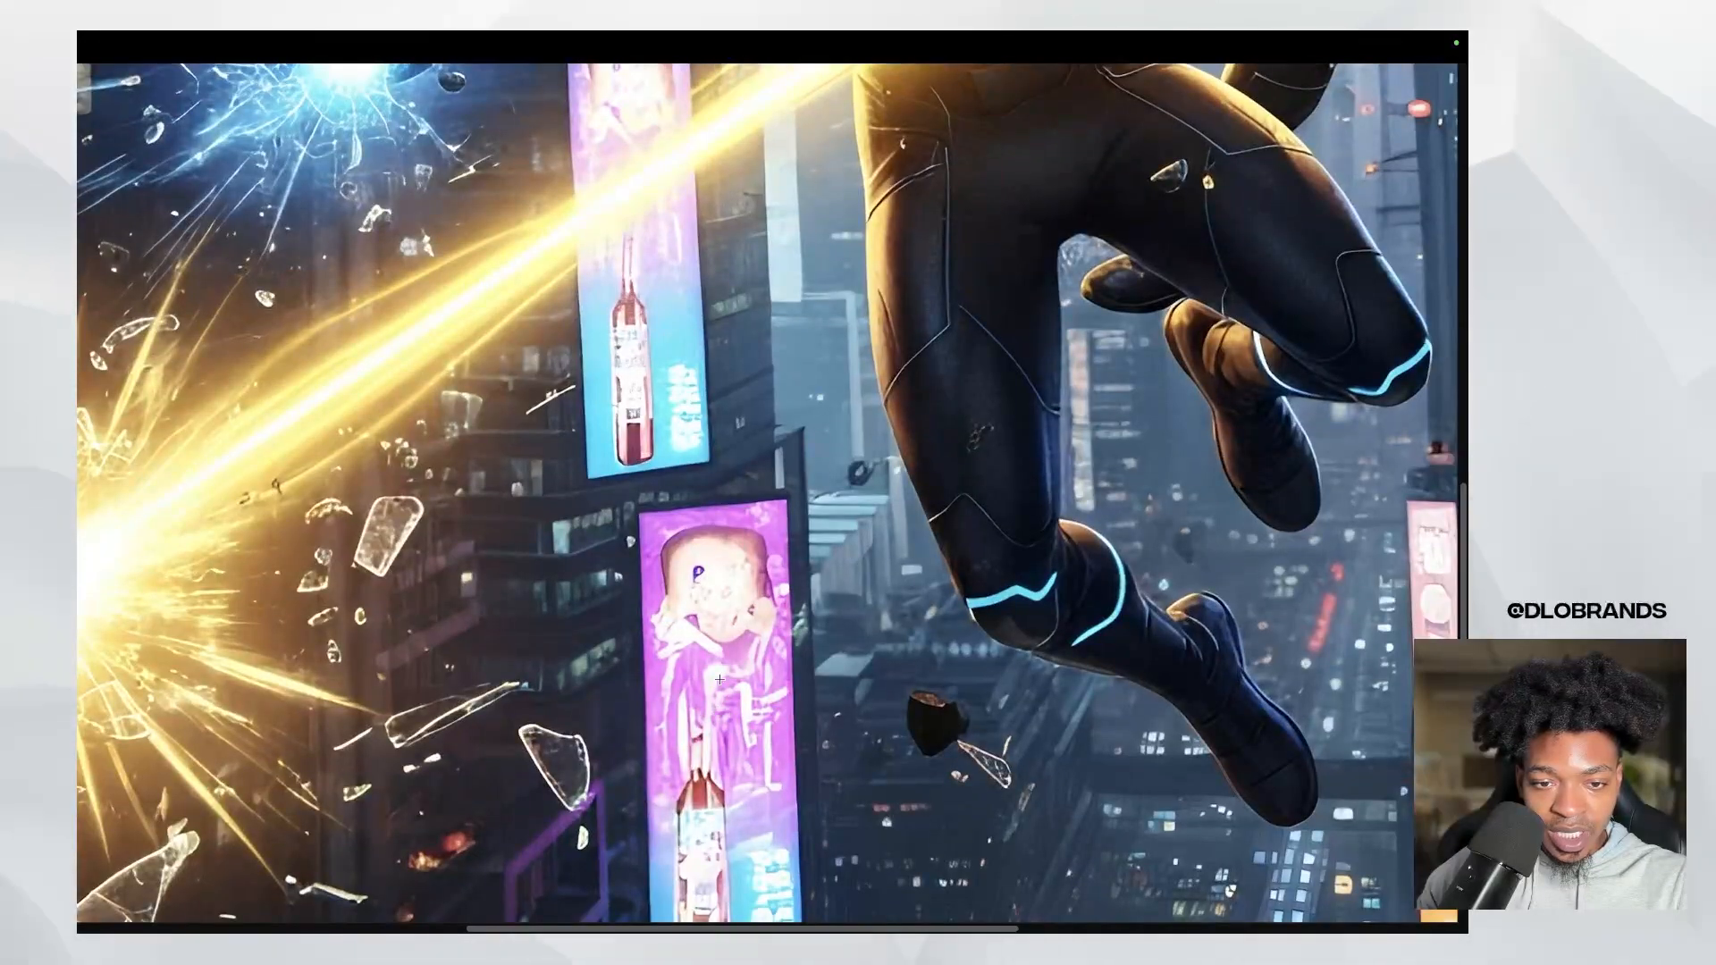
pyautogui.scroll(-3, 737, 574)
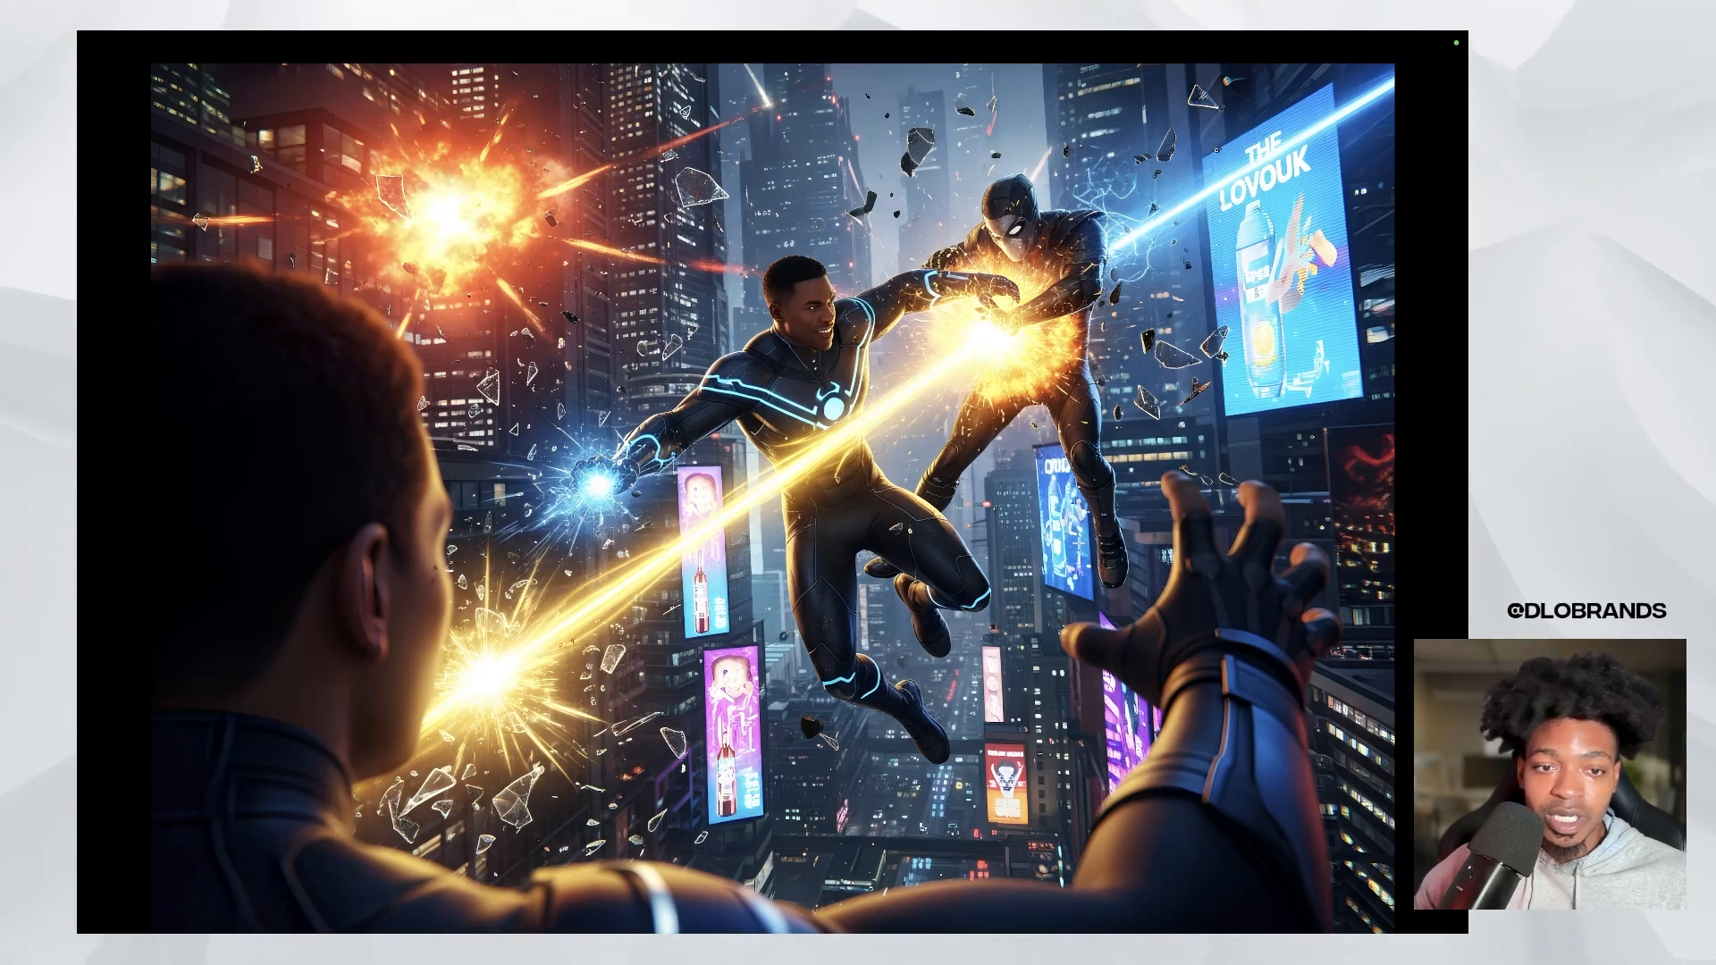
pyautogui.press('Escape')
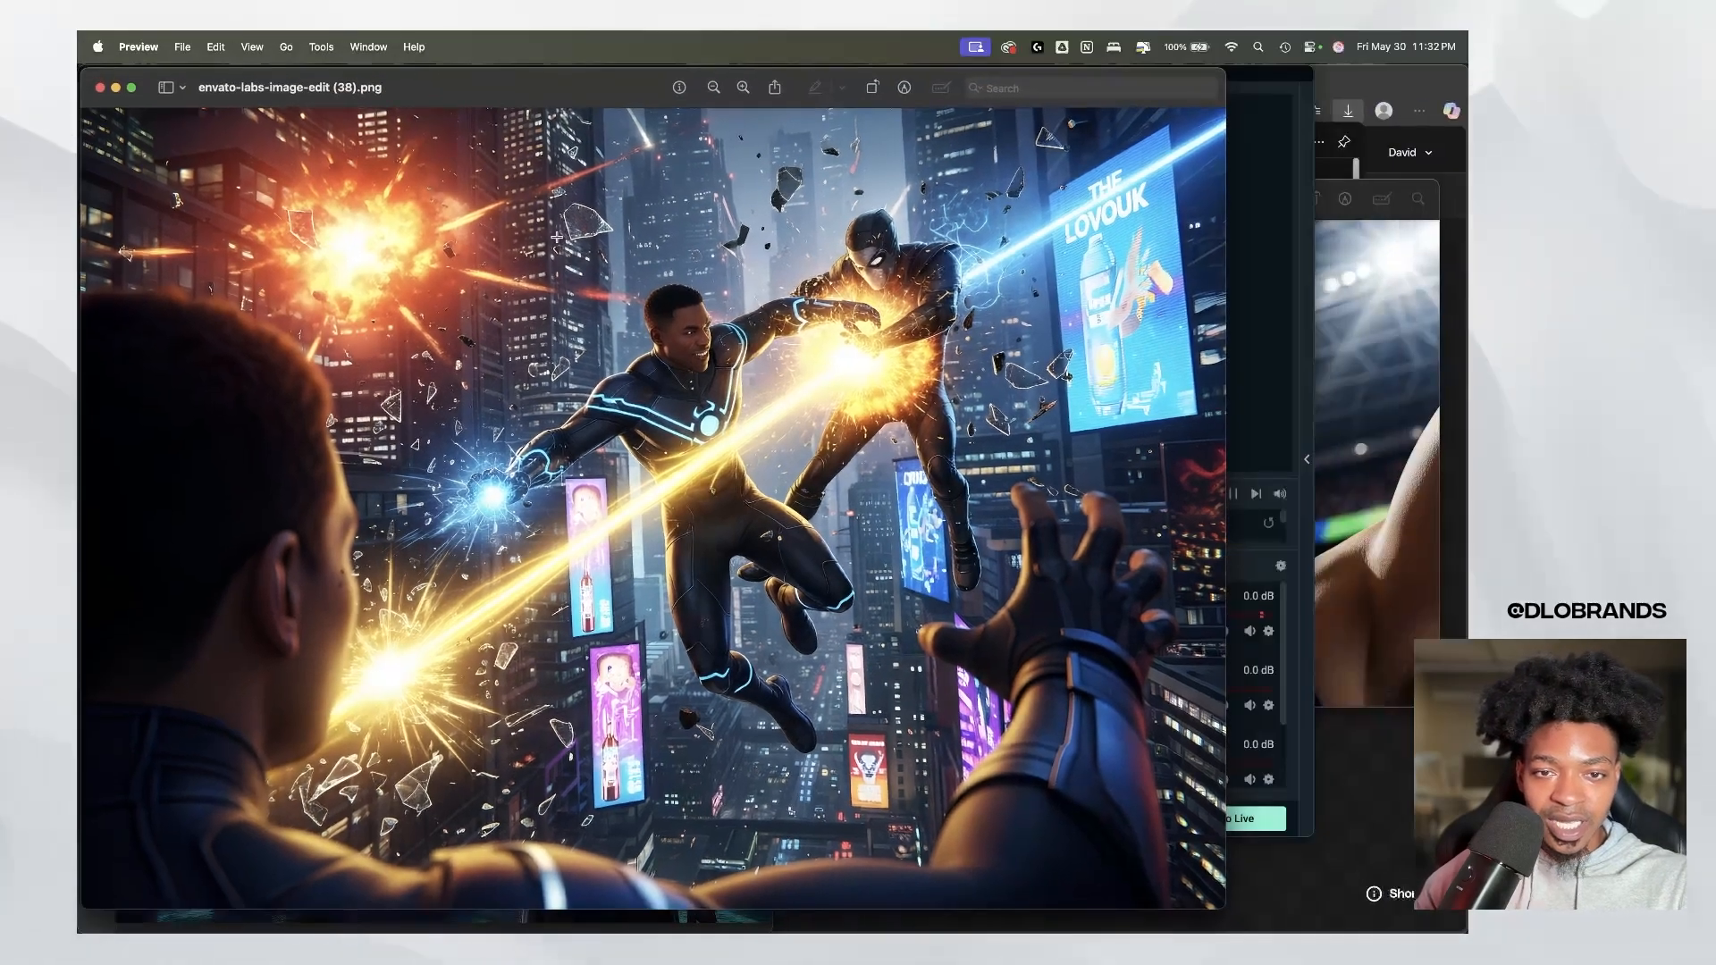
# Step: Close the superhero preview, examine the upscaled detective image's face, coat and gun up close in full screen, and close its preview too
pyautogui.click(100, 87)
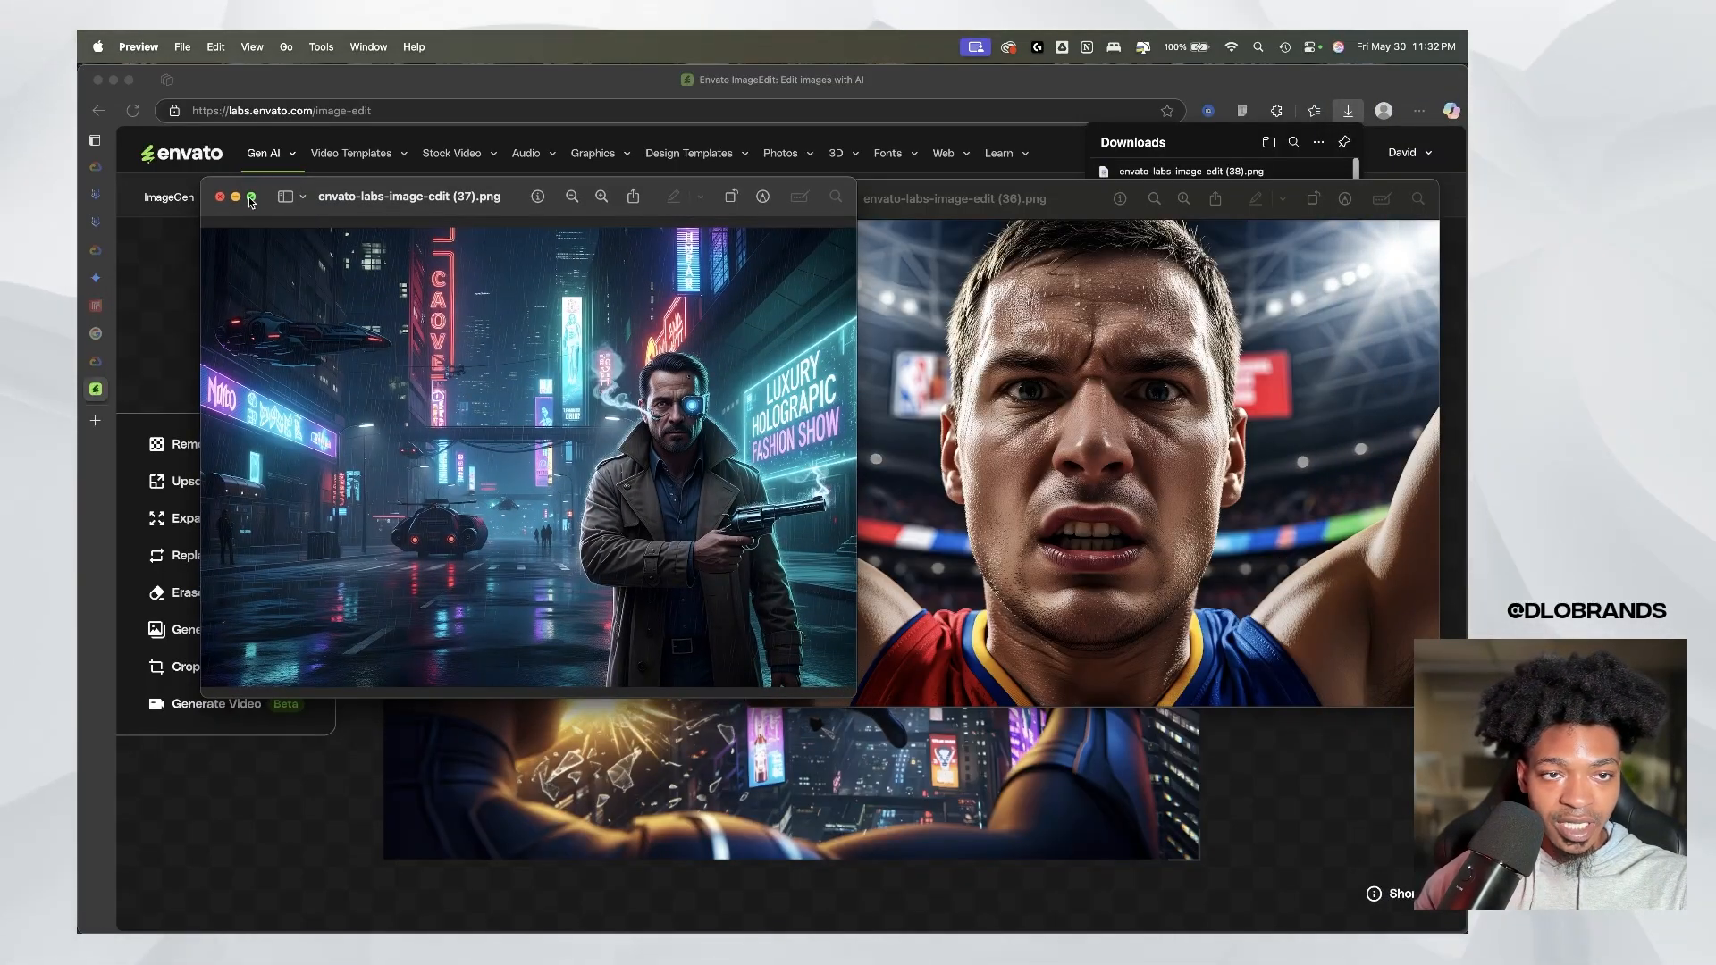
pyautogui.click(251, 197)
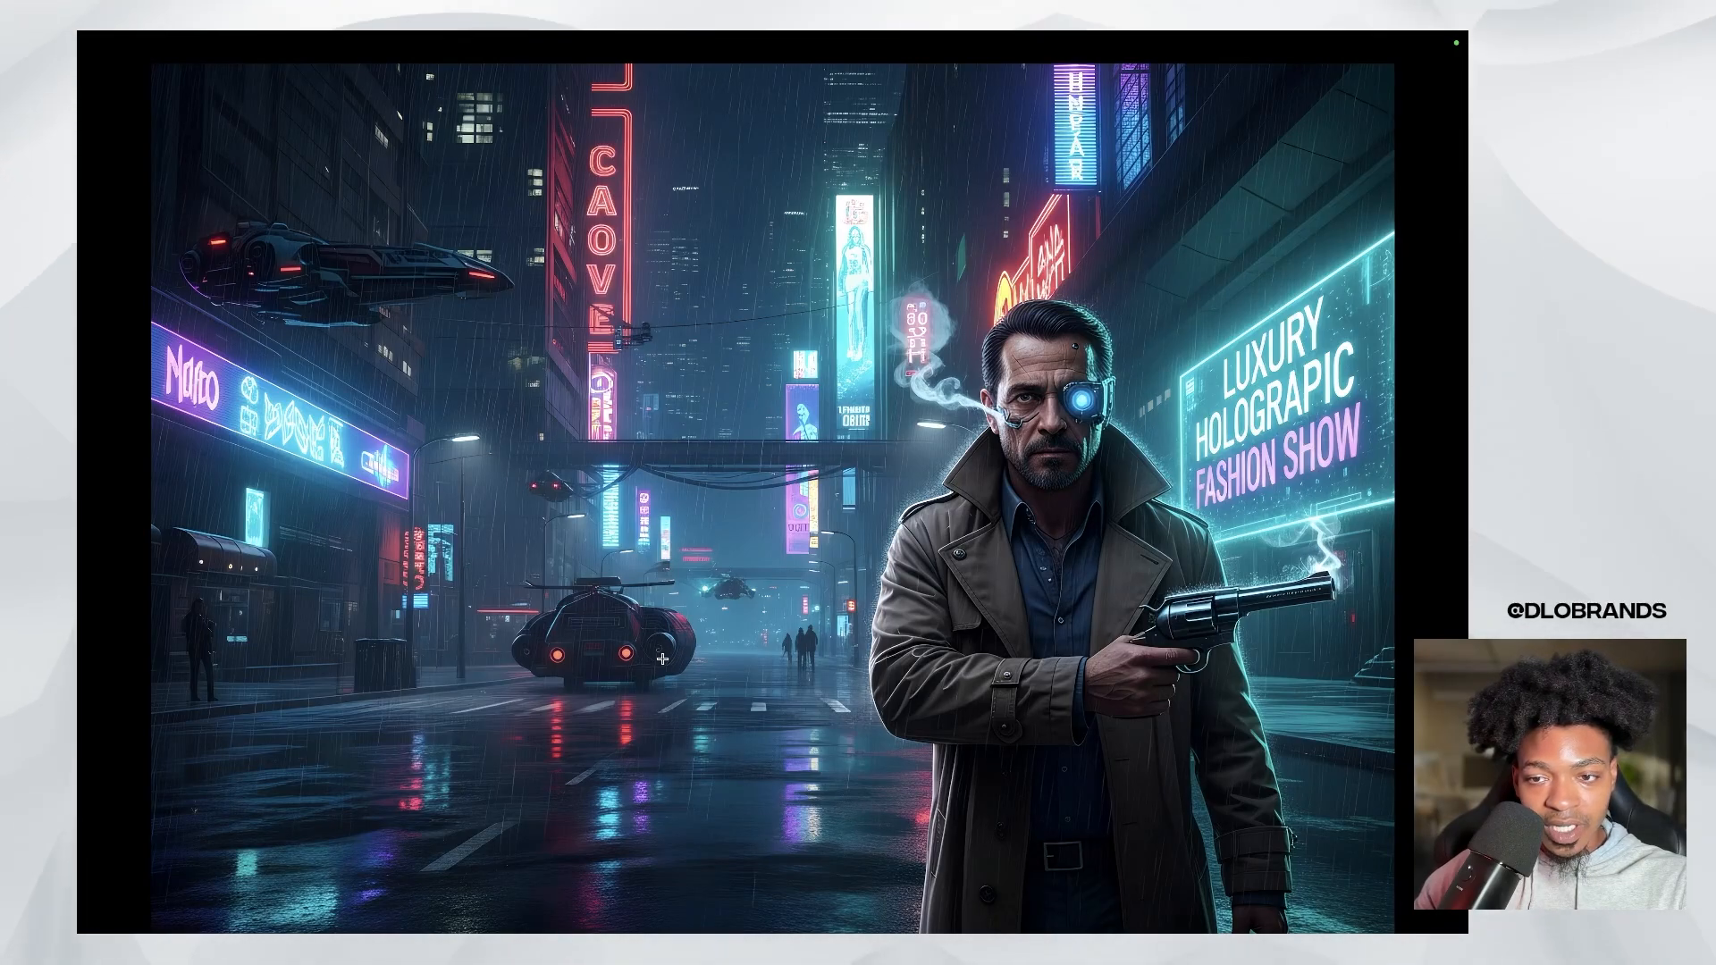
pyautogui.scroll(5, 1288, 648)
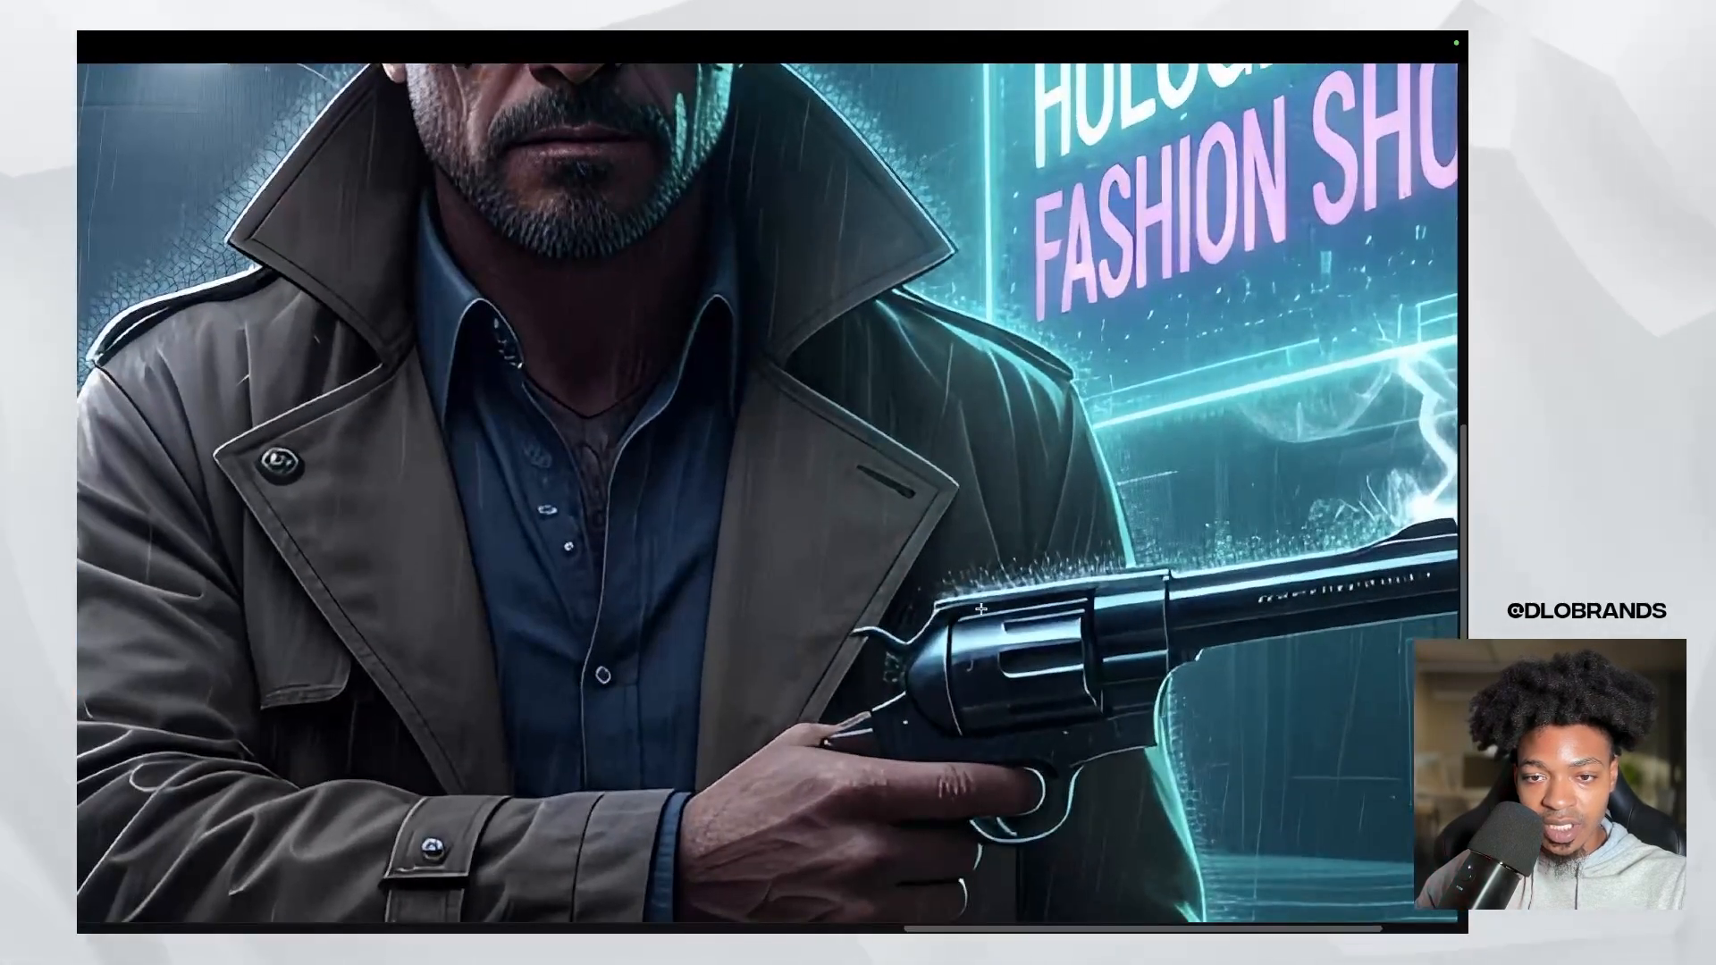
pyautogui.scroll(-5, 1010, 582)
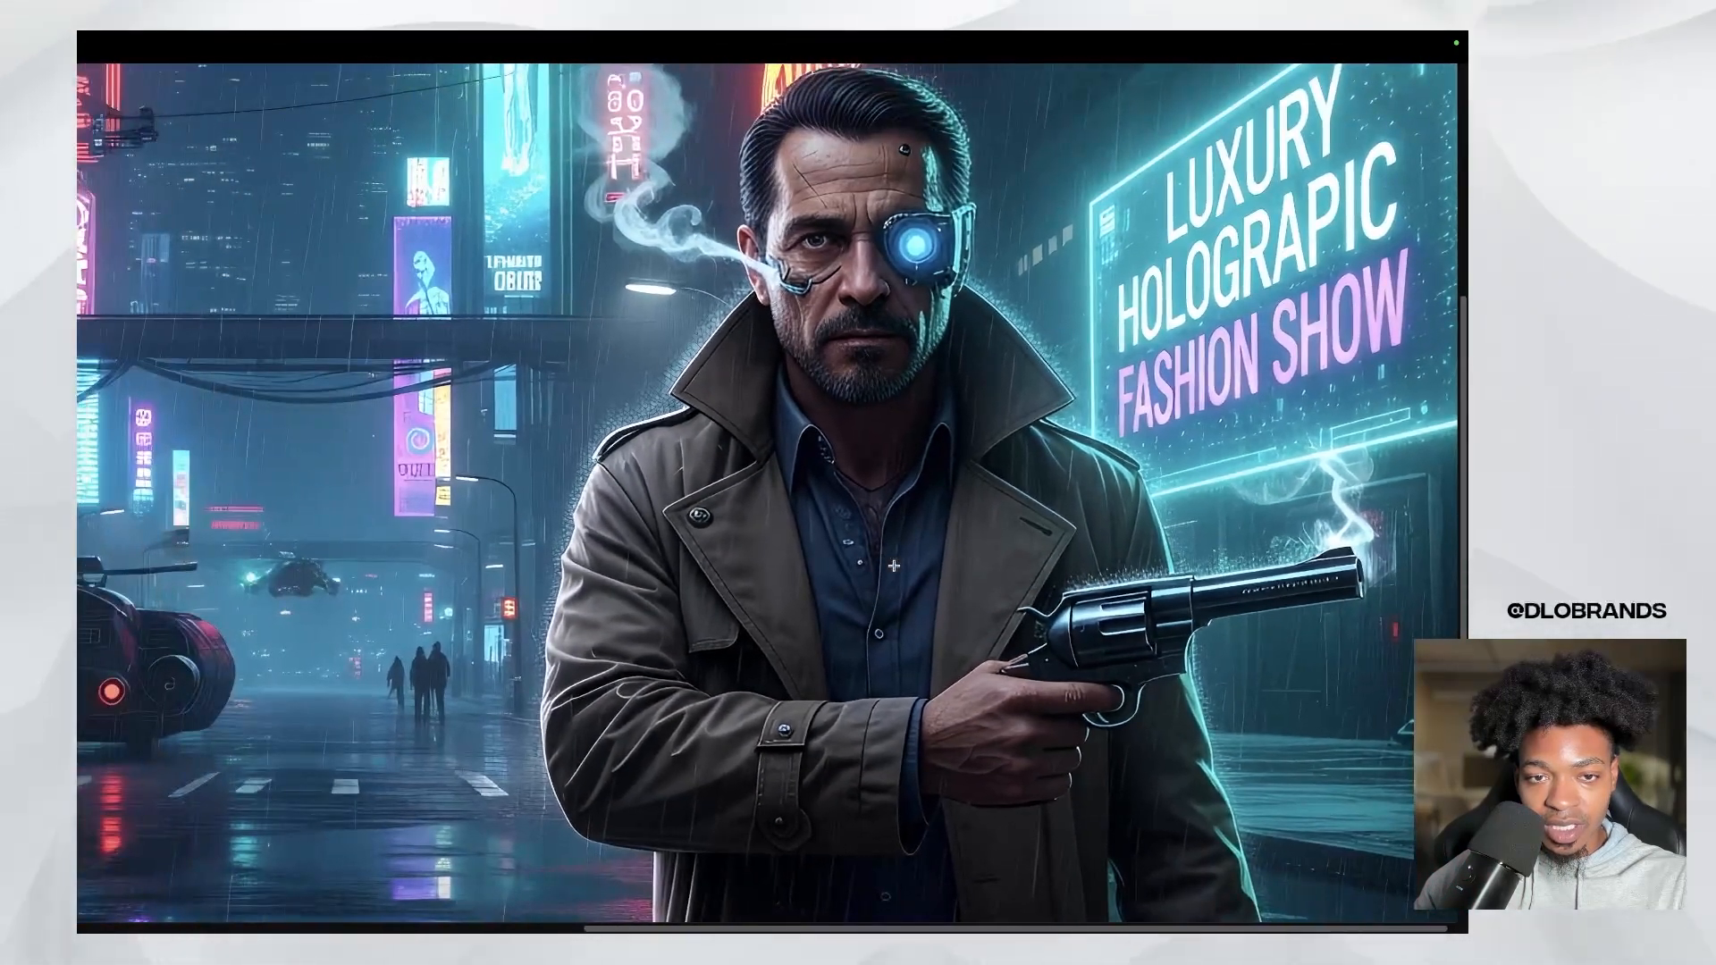
pyautogui.scroll(-3, 660, 364)
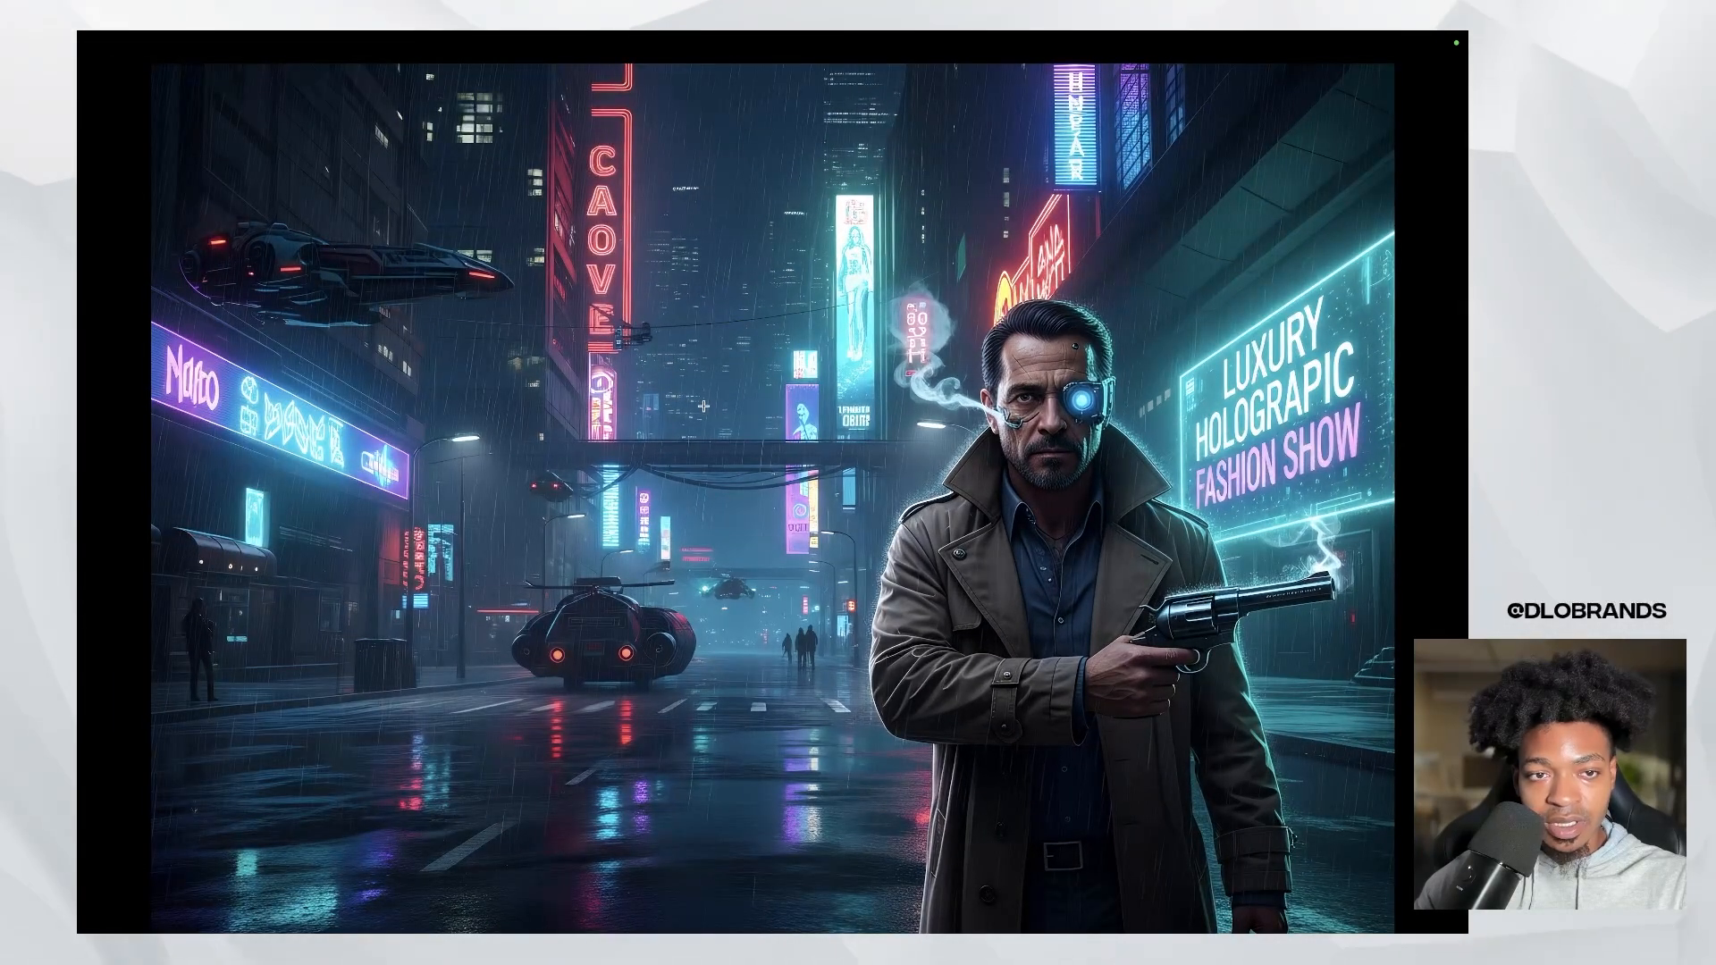
pyautogui.scroll(5, 1106, 360)
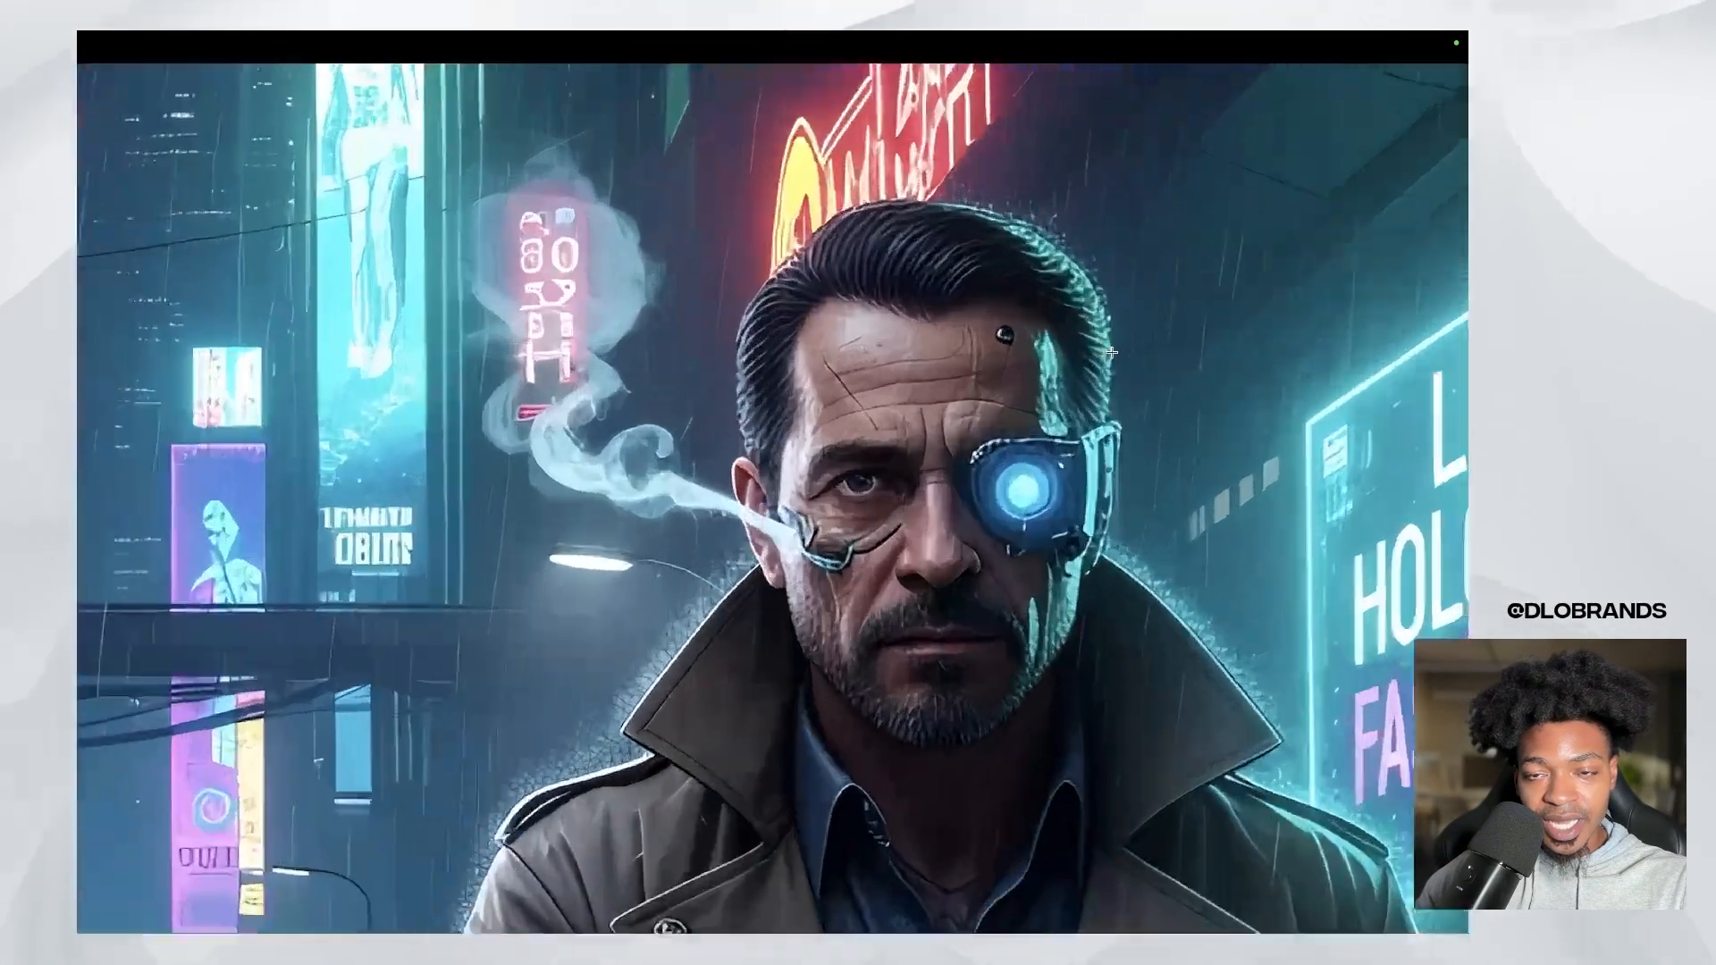
pyautogui.scroll(-5, 1110, 352)
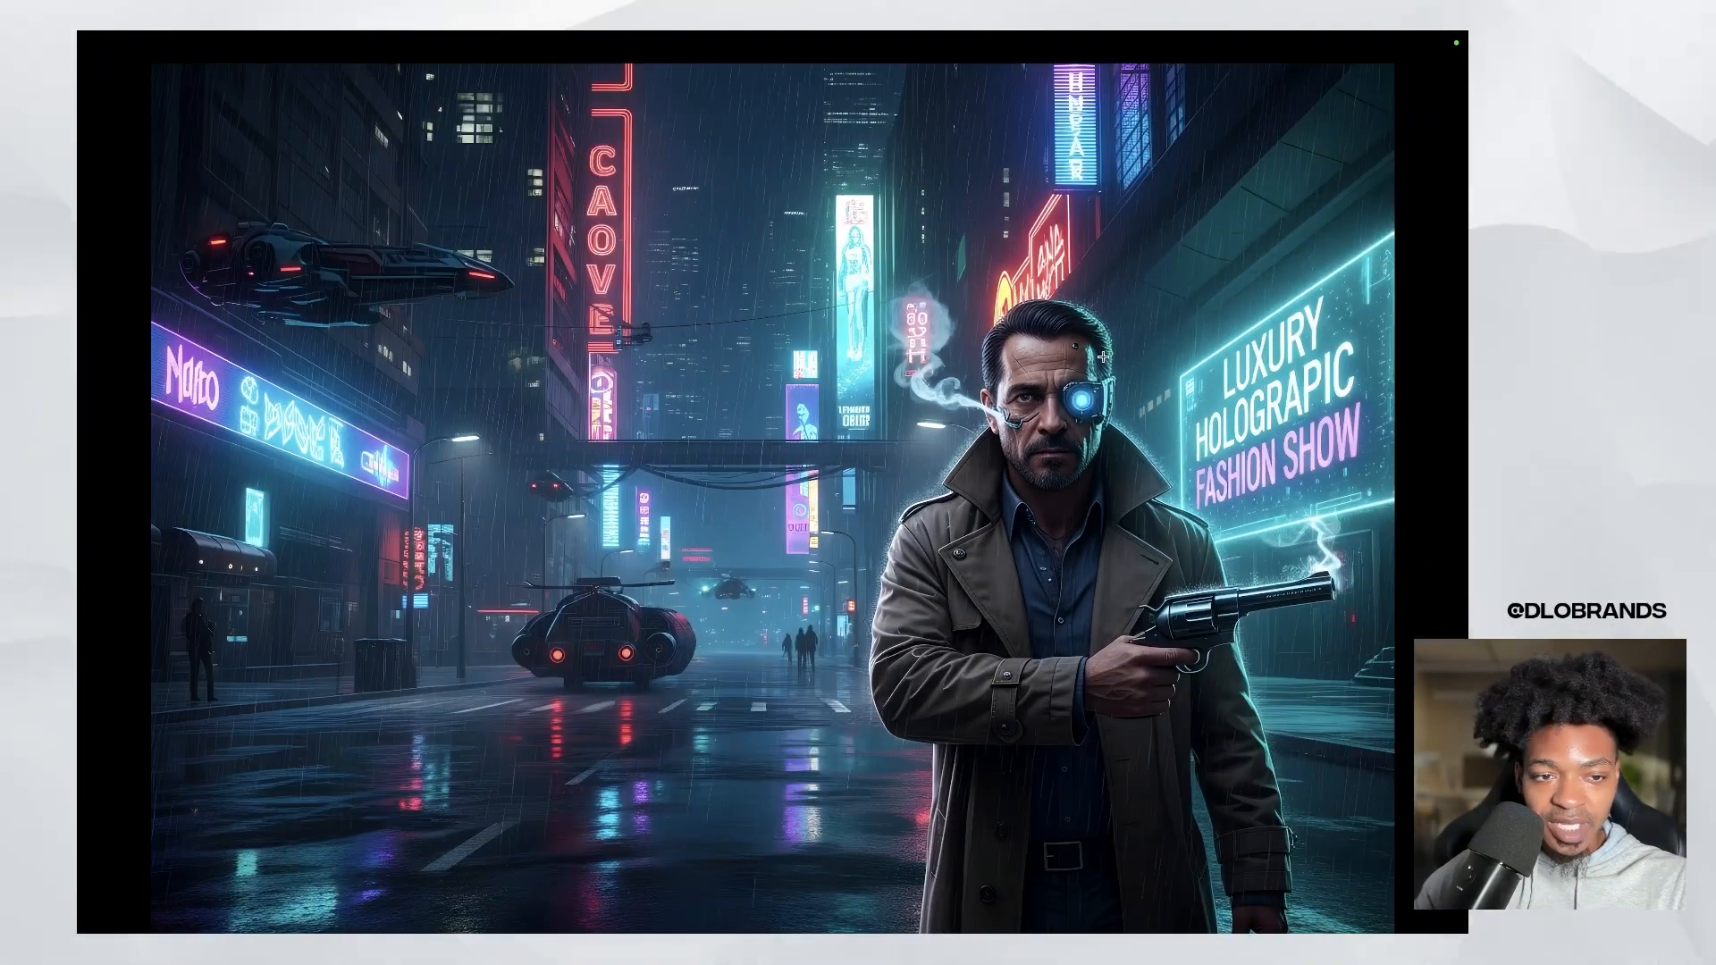
pyautogui.press('Escape')
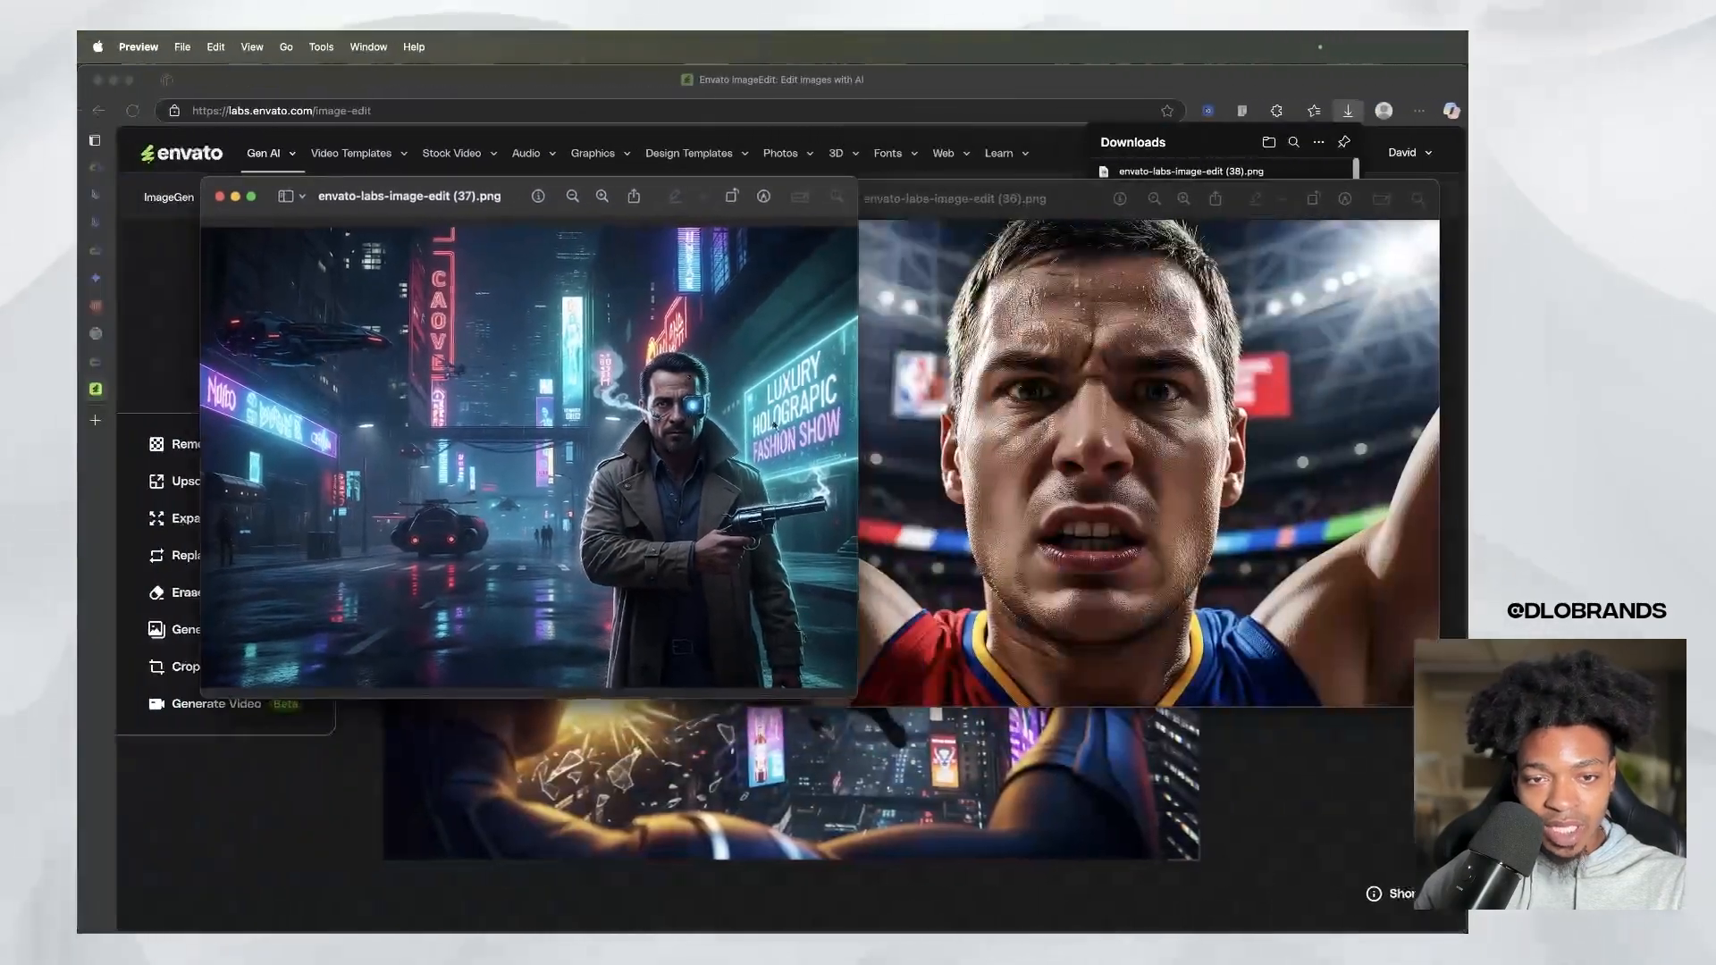
pyautogui.click(219, 196)
# Step: Examine the upscaled basketball player image in full screen at different magnifications, and close its preview window
pyautogui.click(796, 198)
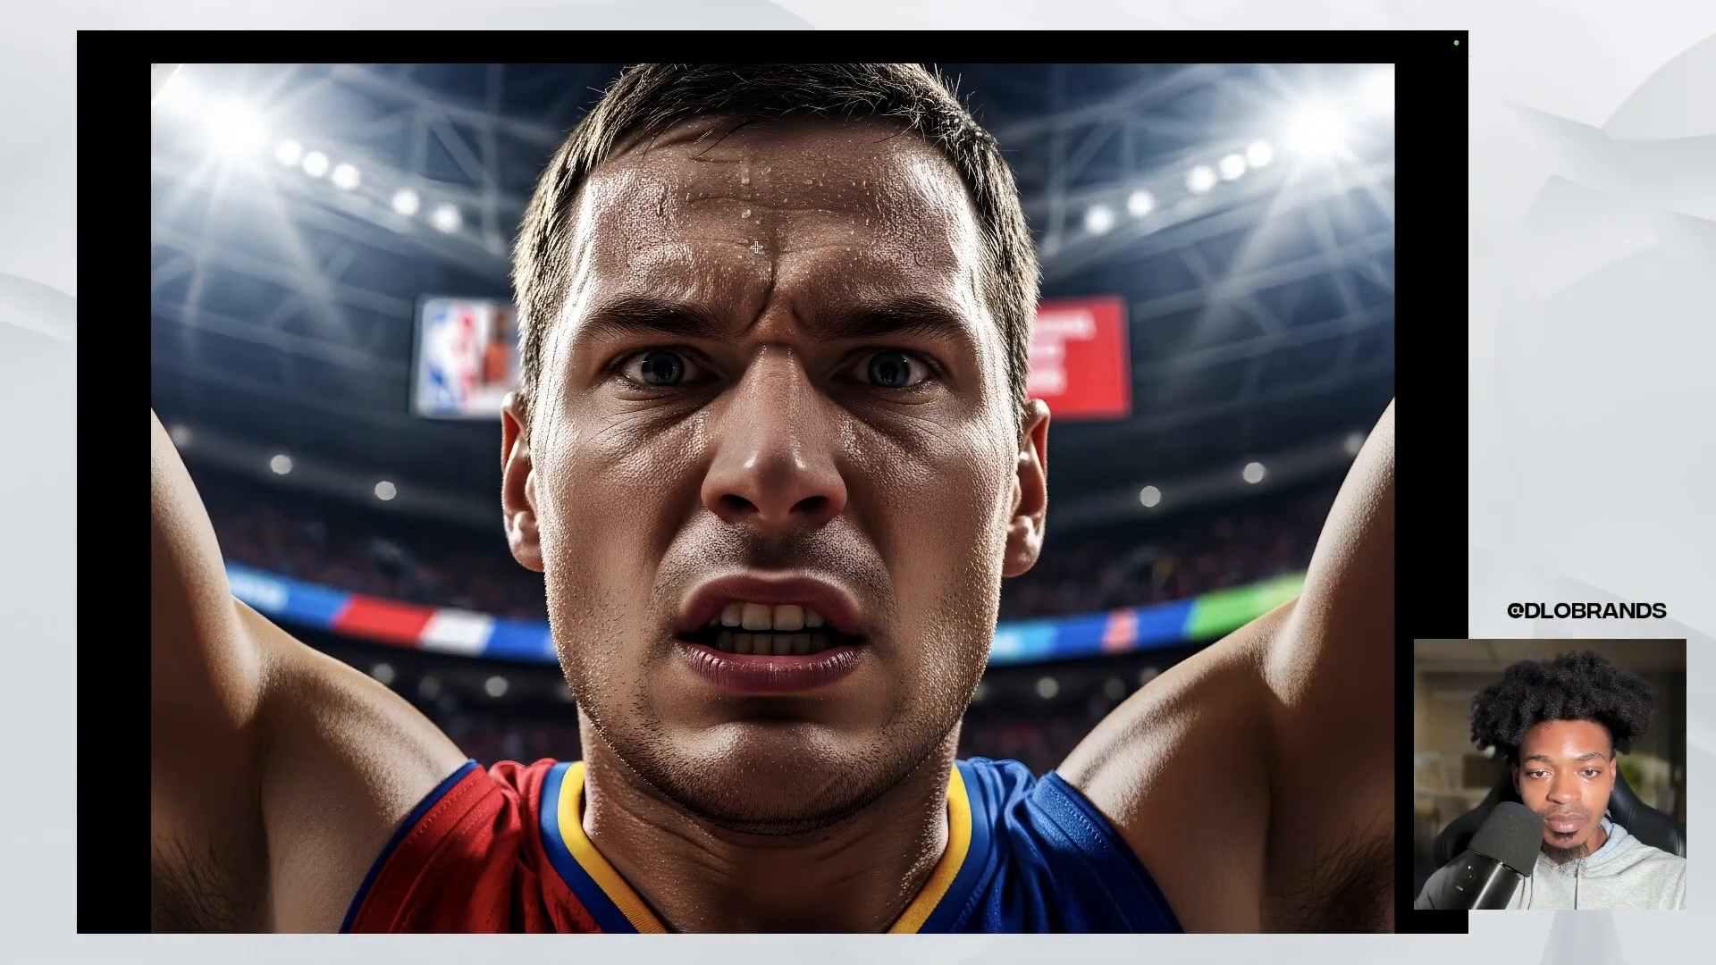
pyautogui.scroll(2, 756, 248)
pyautogui.scroll(-4, 756, 247)
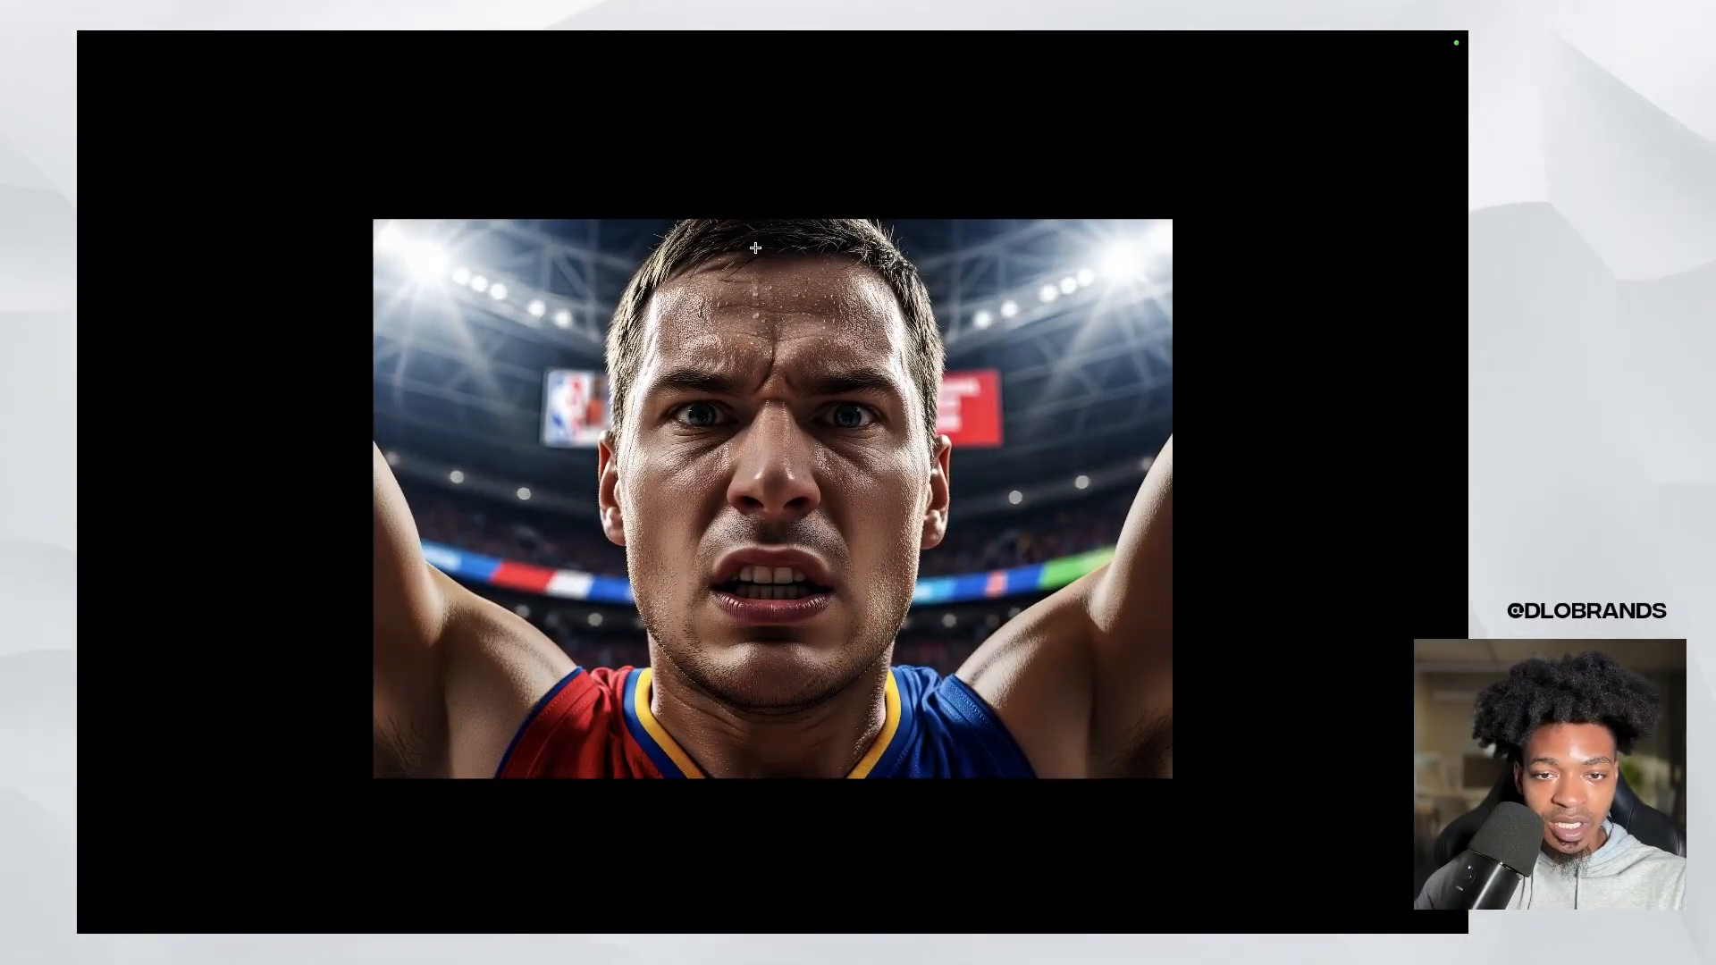
pyautogui.scroll(3, 756, 248)
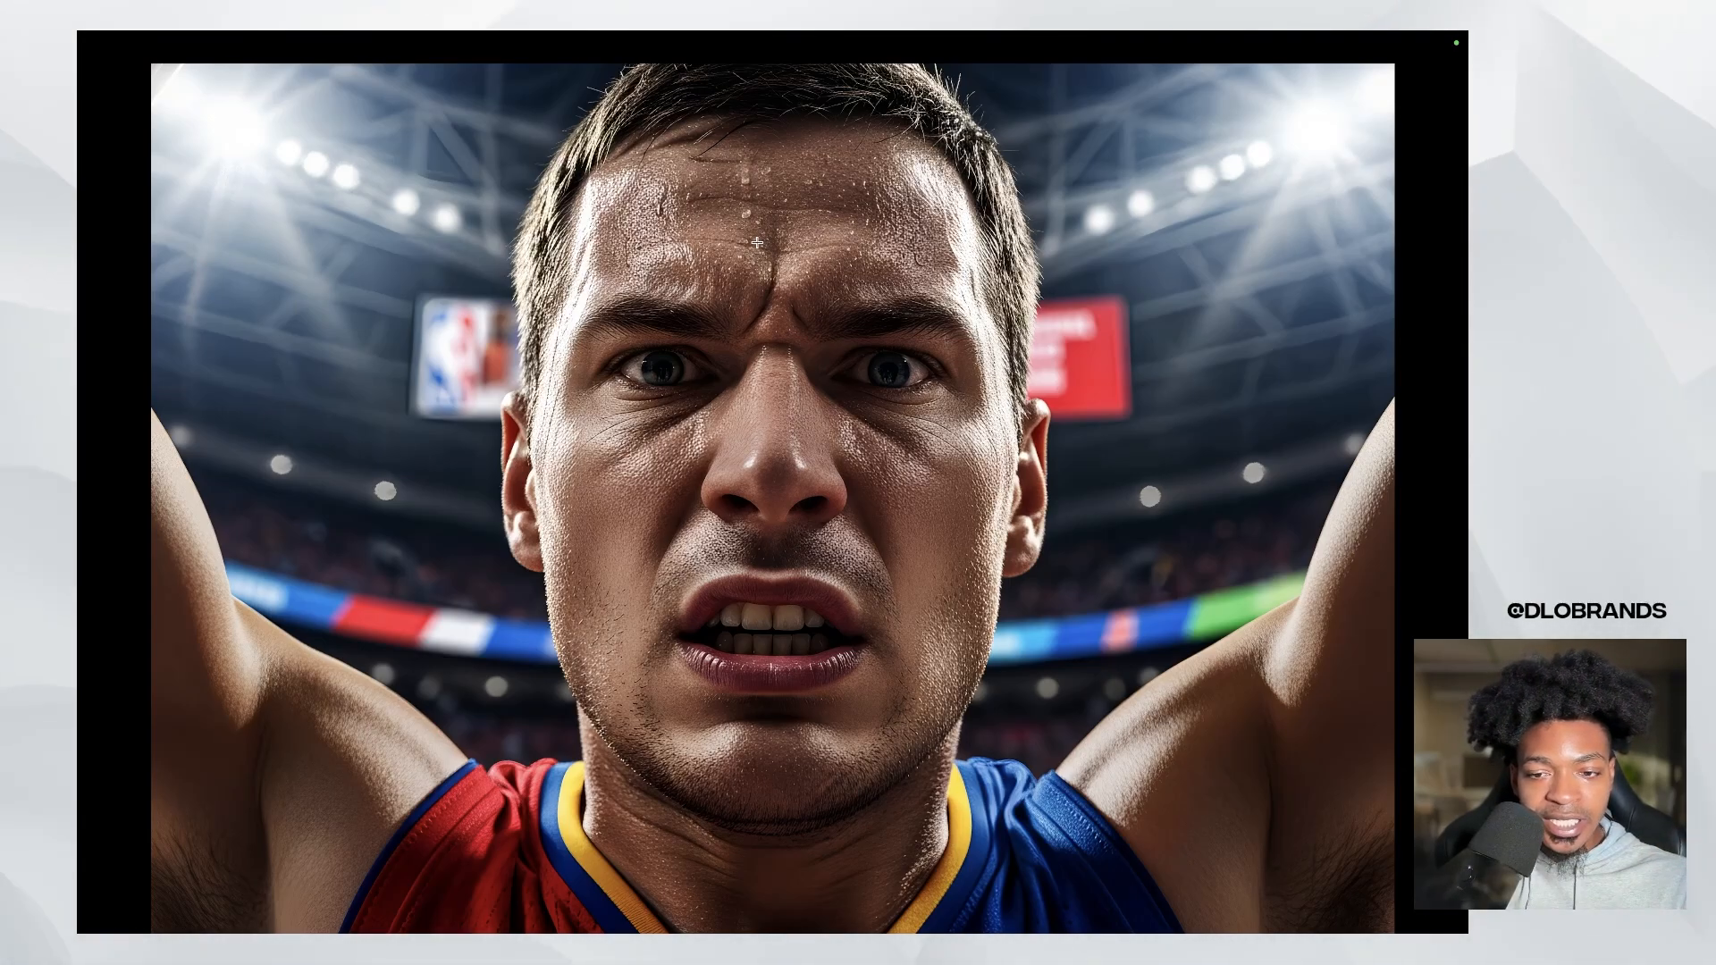
pyautogui.press('Escape')
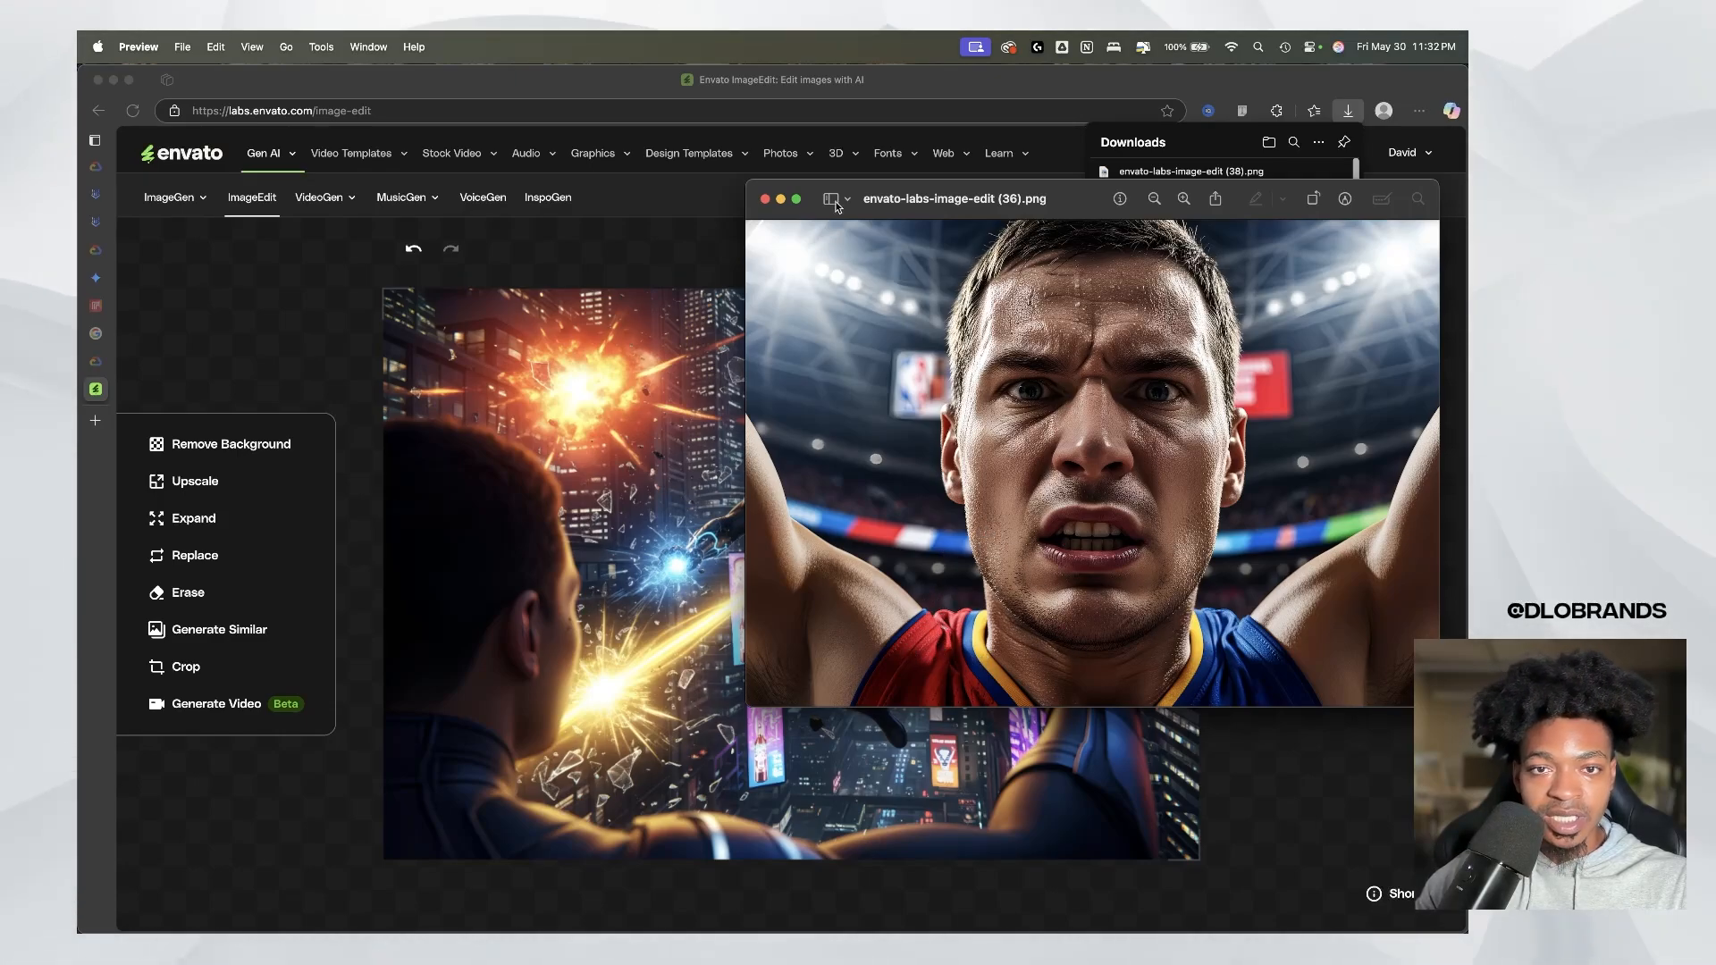
pyautogui.click(764, 200)
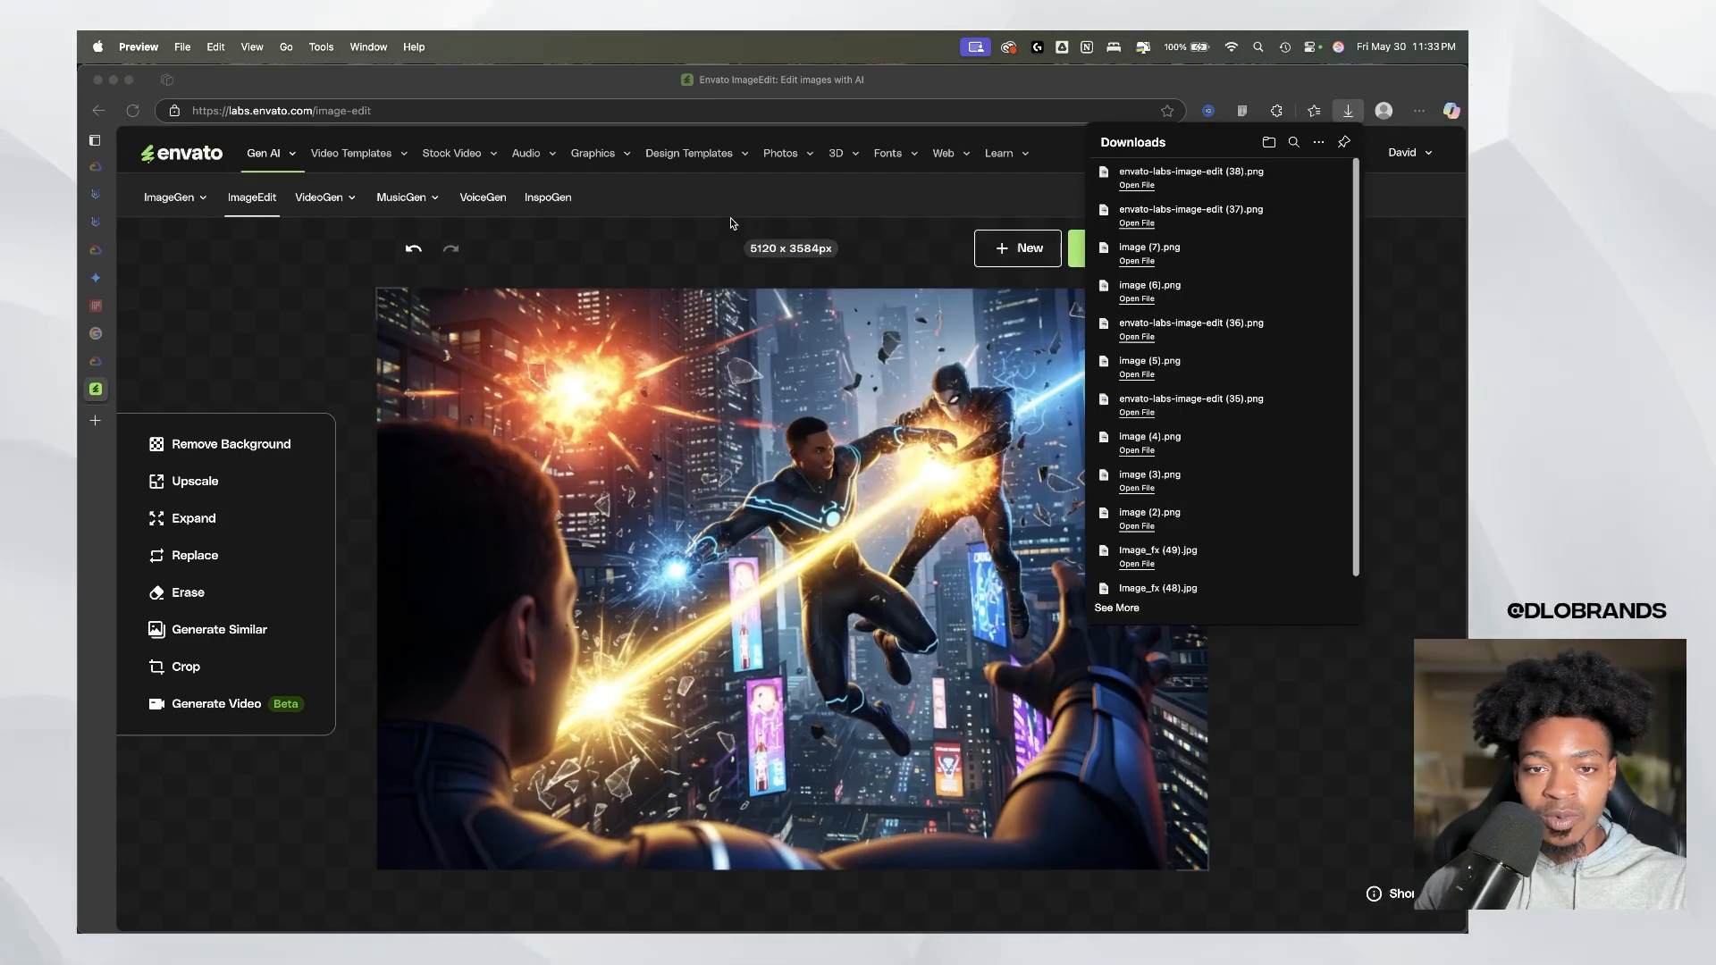